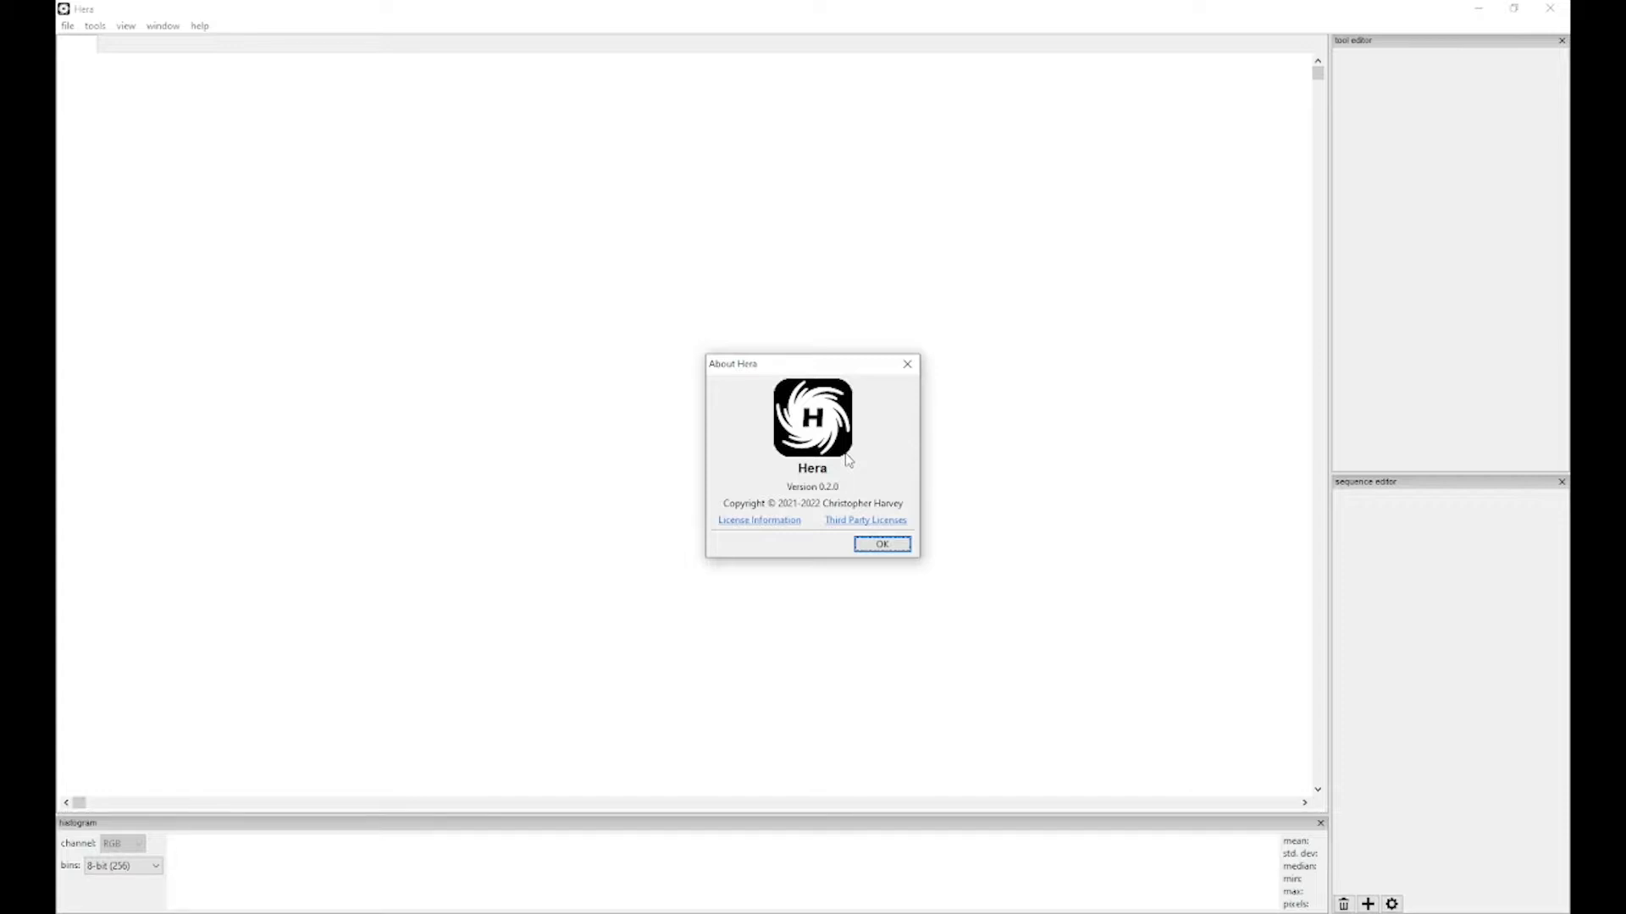
Step: Add an open image tool to the sequence, load 50frames_4hr_10mn.TIF into it and display the result
left_click(882, 546)
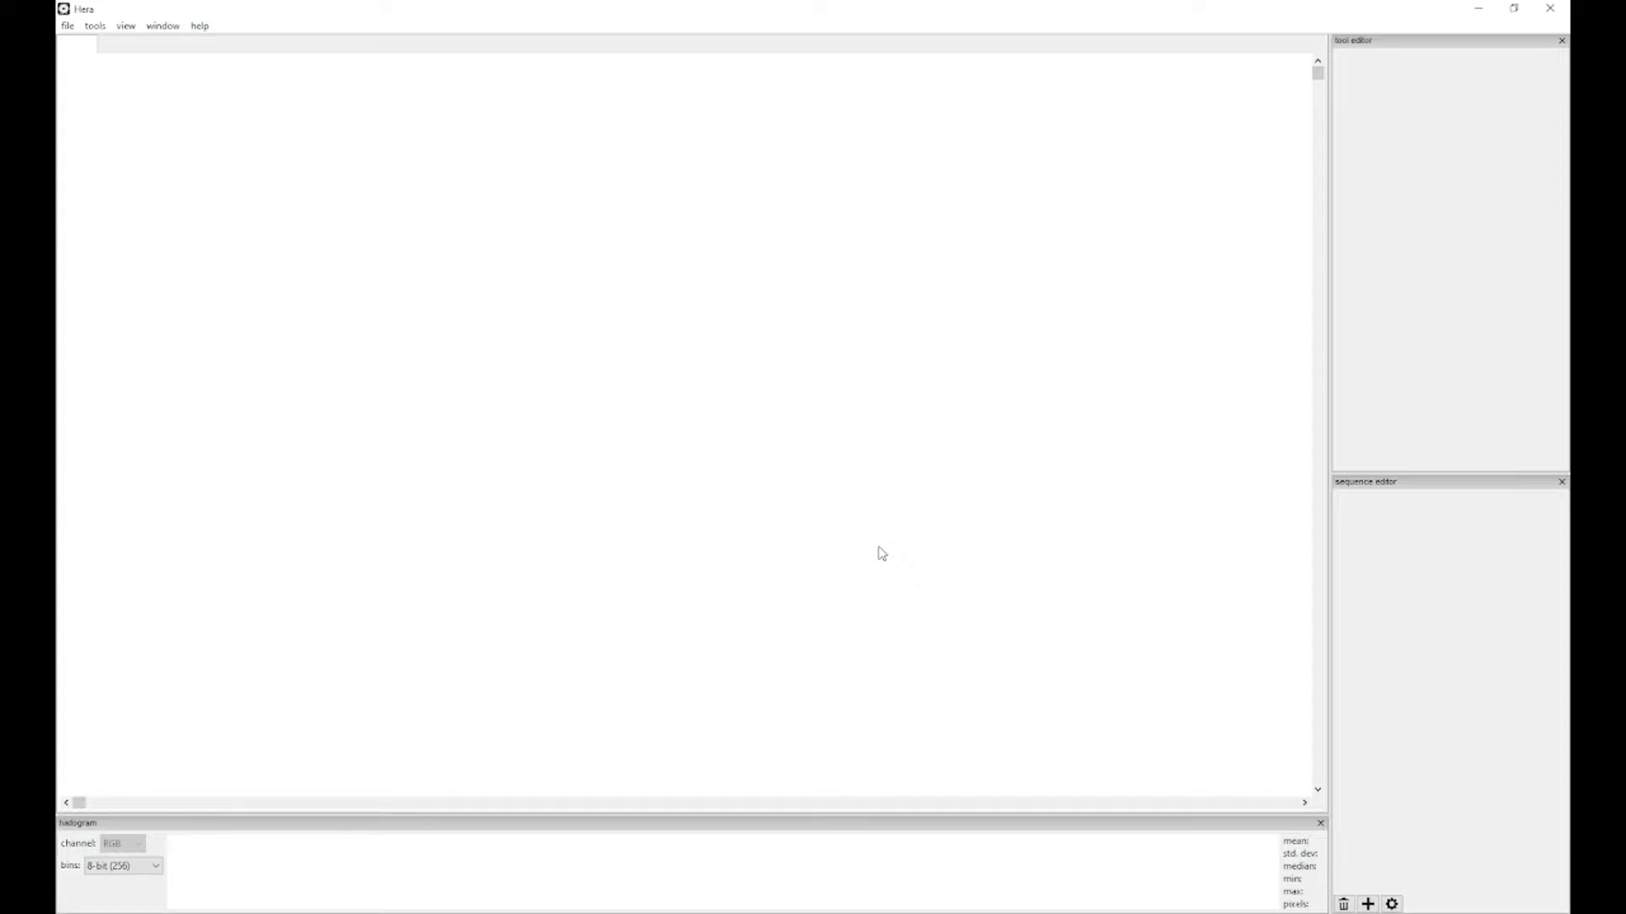
left_click(102, 29)
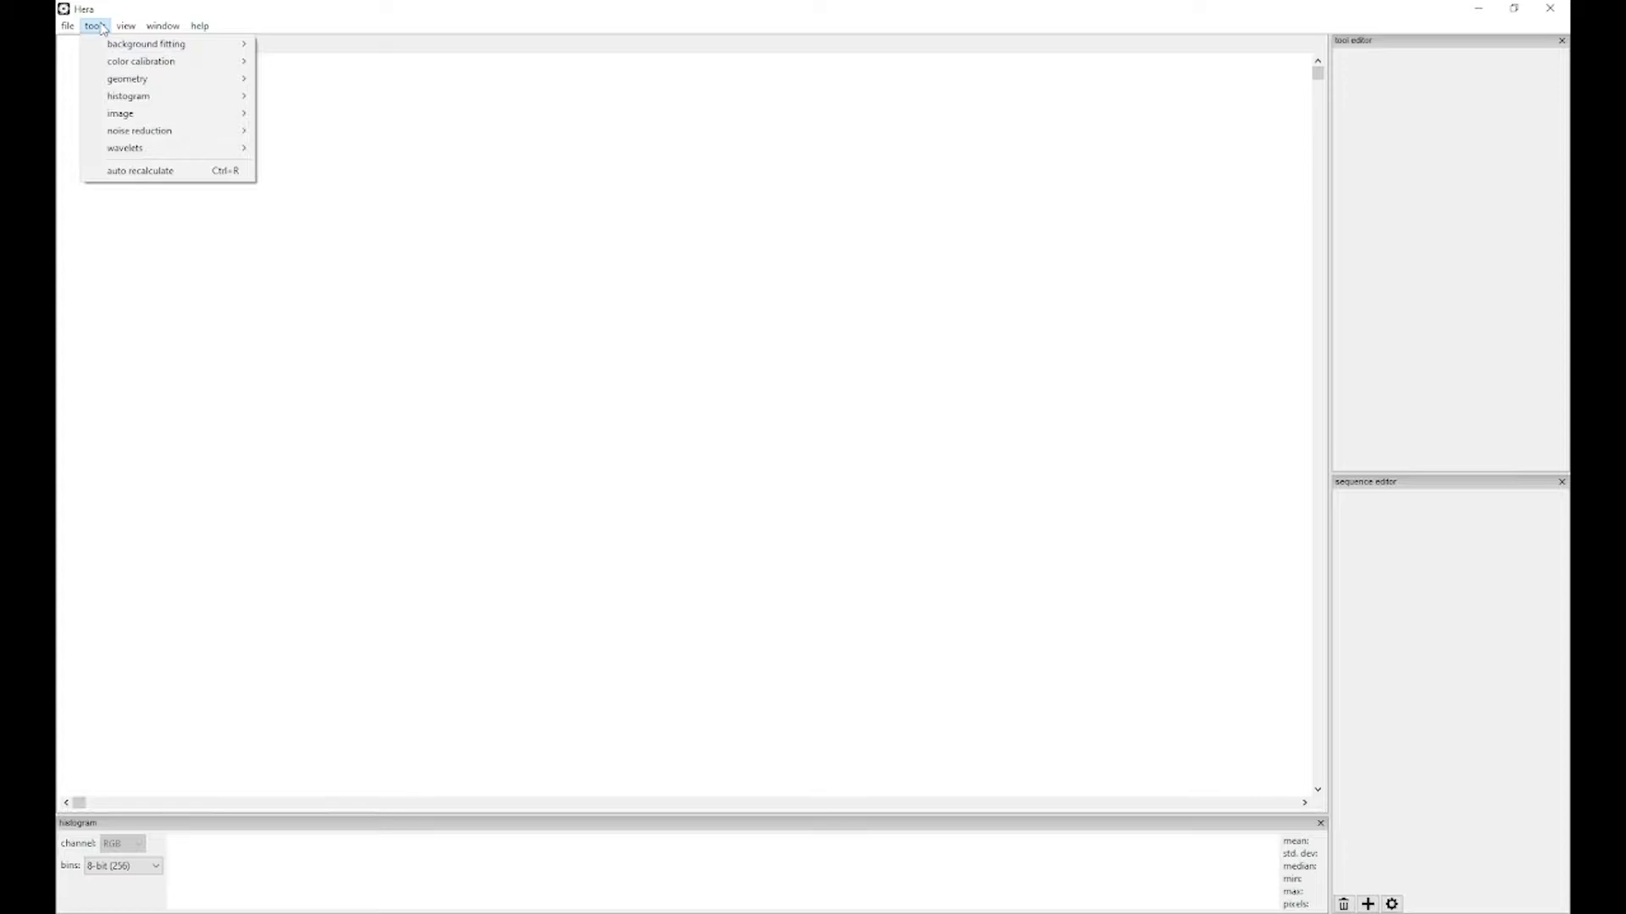
mouse_move(165, 120)
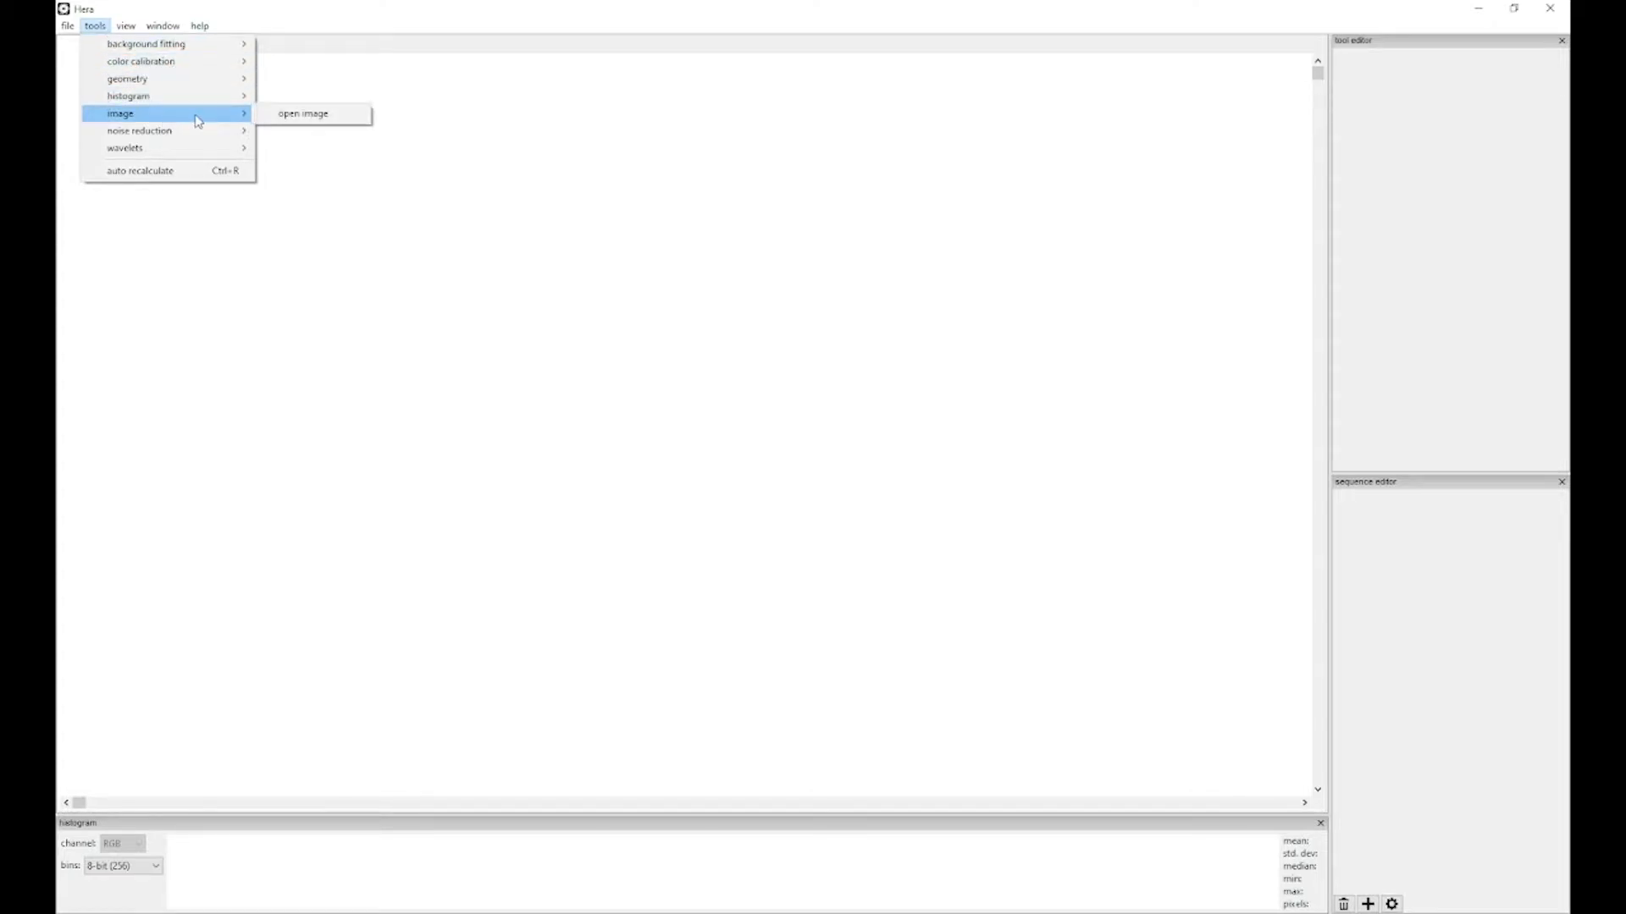
left_click(320, 123)
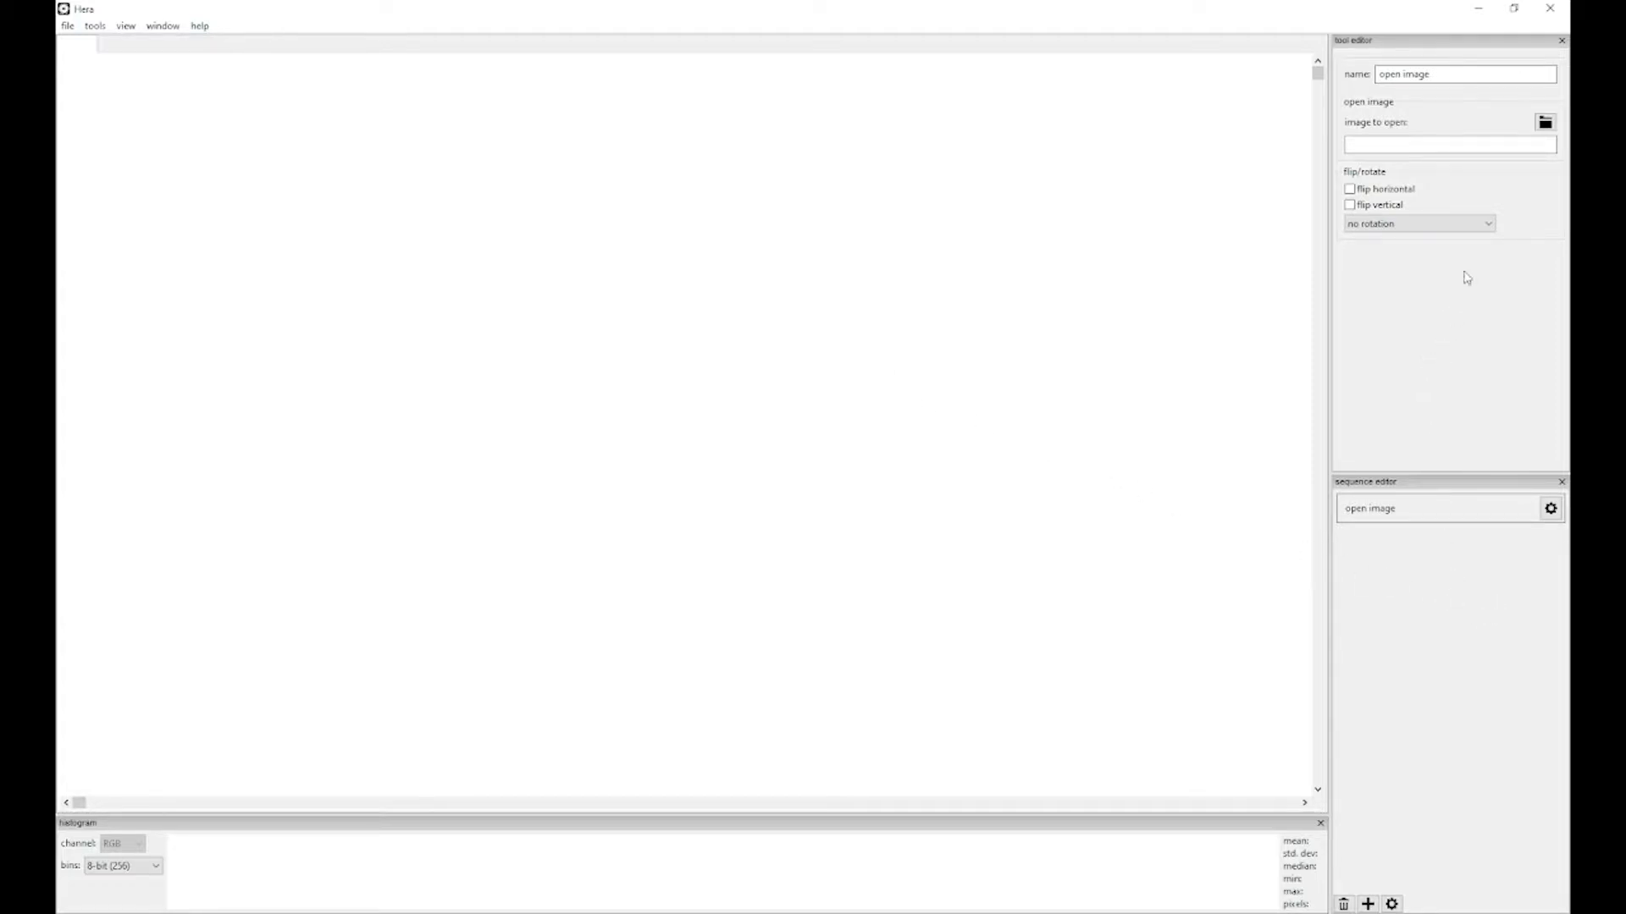
left_click(1544, 122)
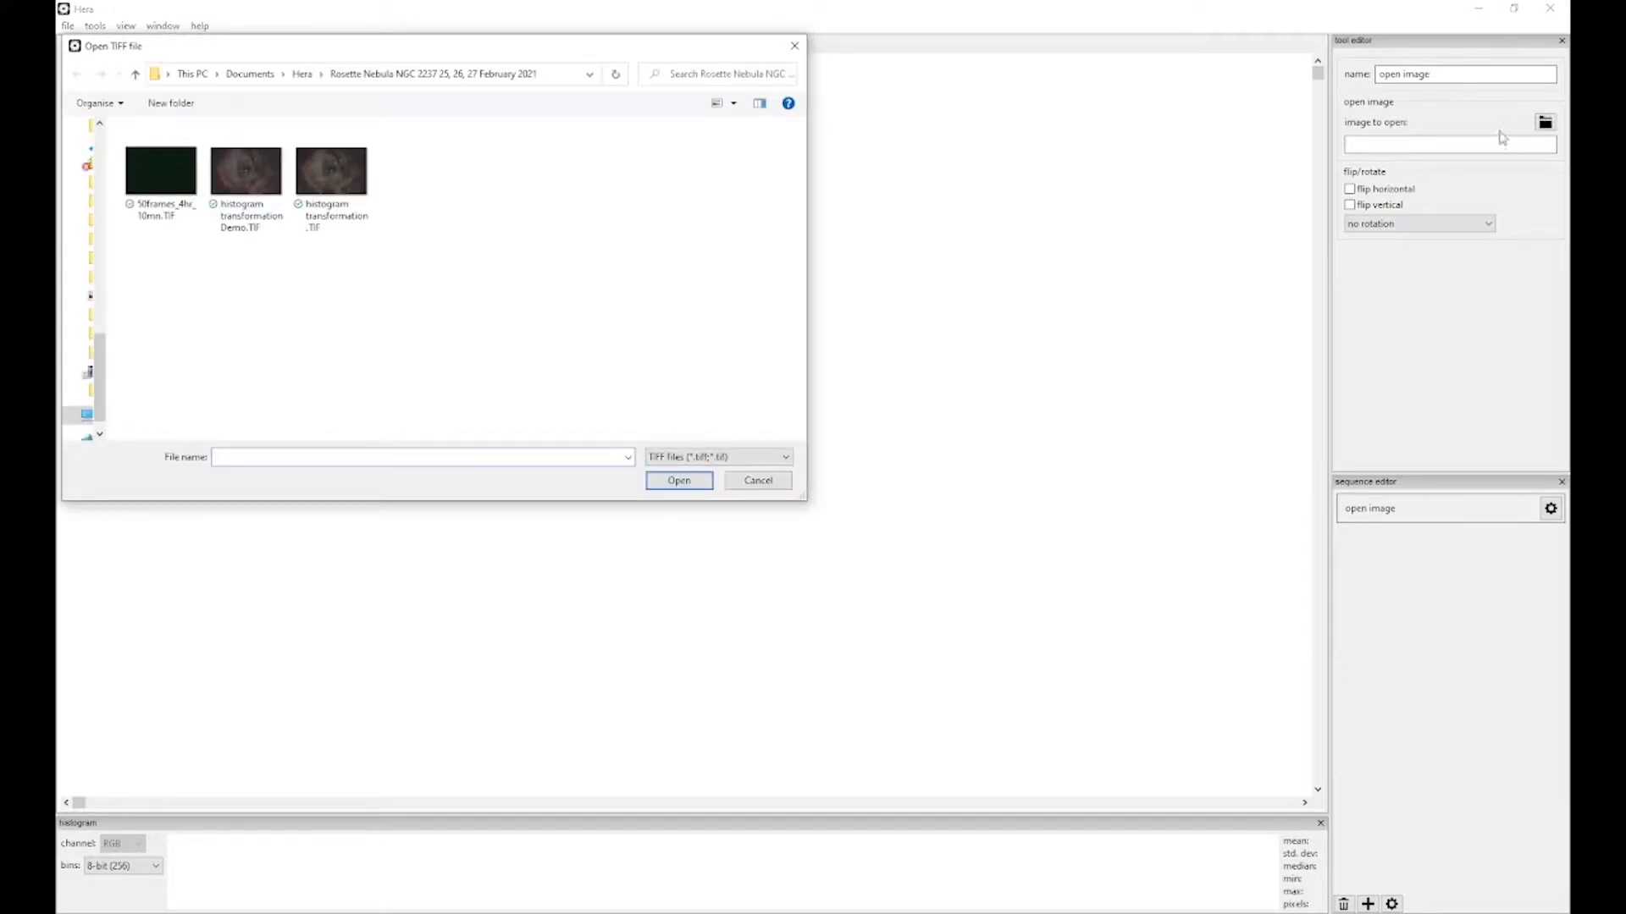
left_click(155, 188)
double_click(155, 188)
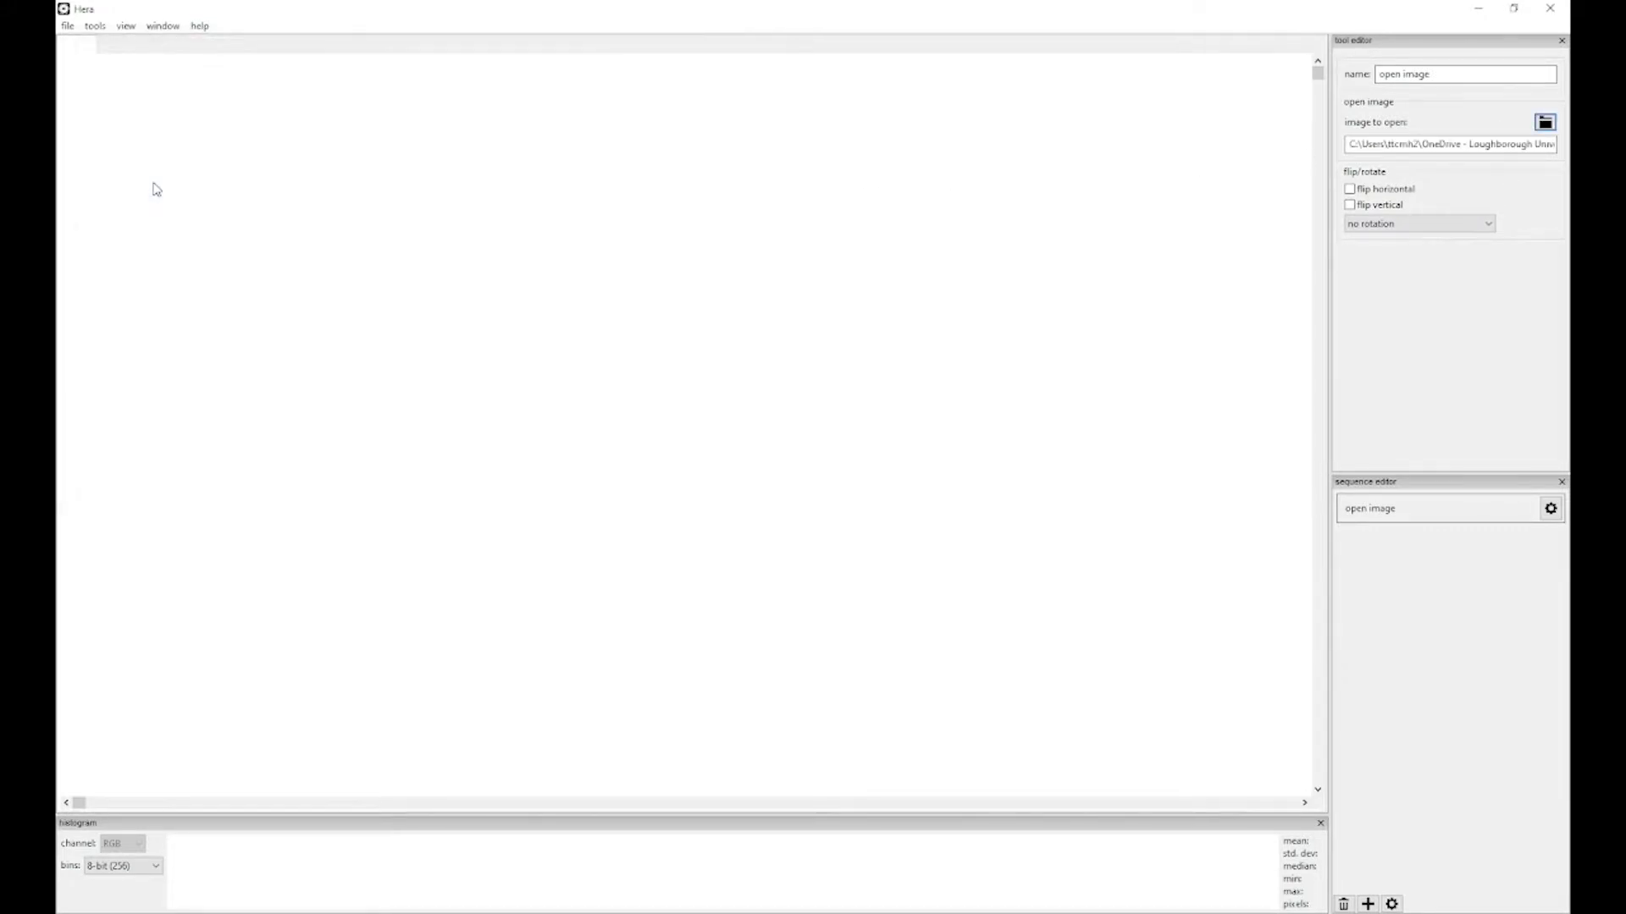
left_click(1379, 512)
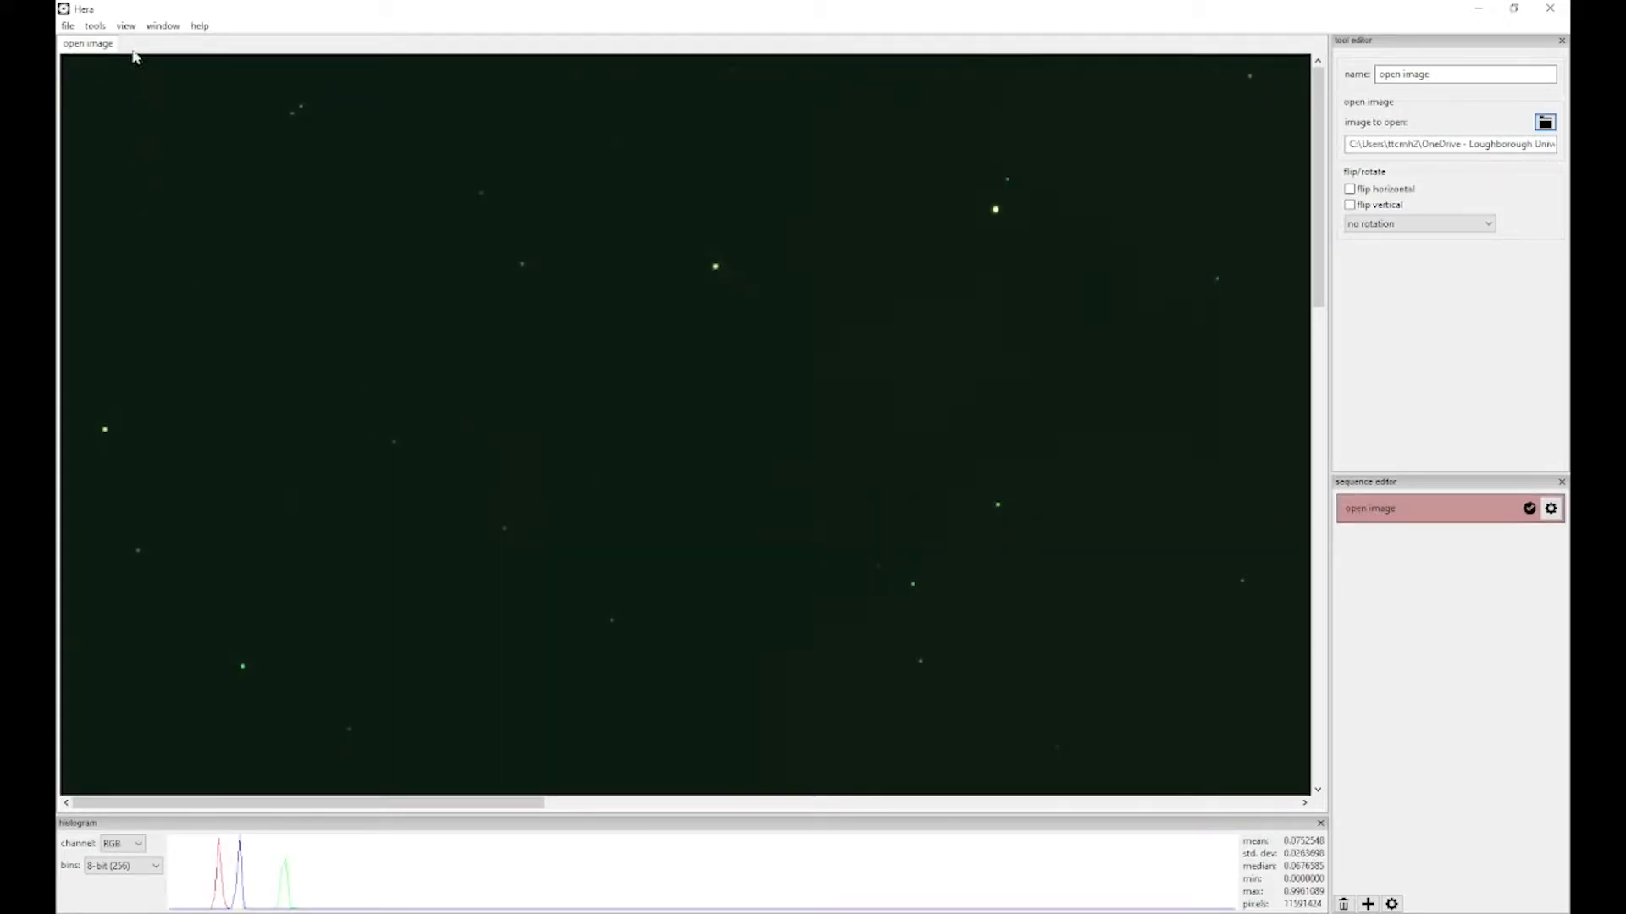
Step: Fit the image on screen and set the histogram bins to 16-bit (65536)
left_click(126, 26)
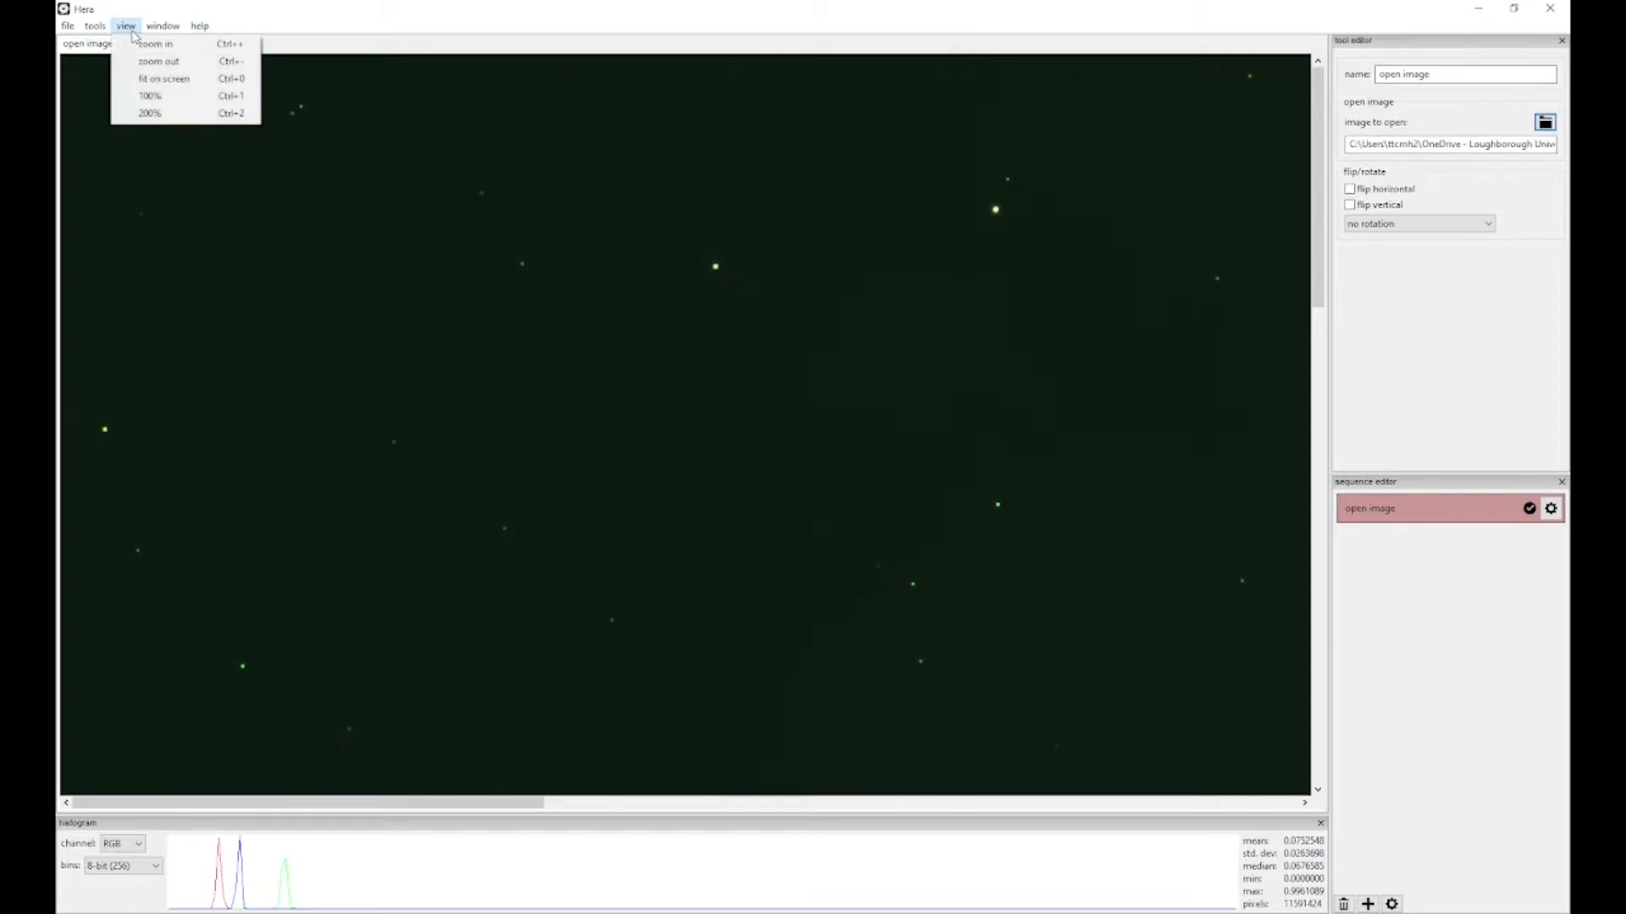
left_click(145, 78)
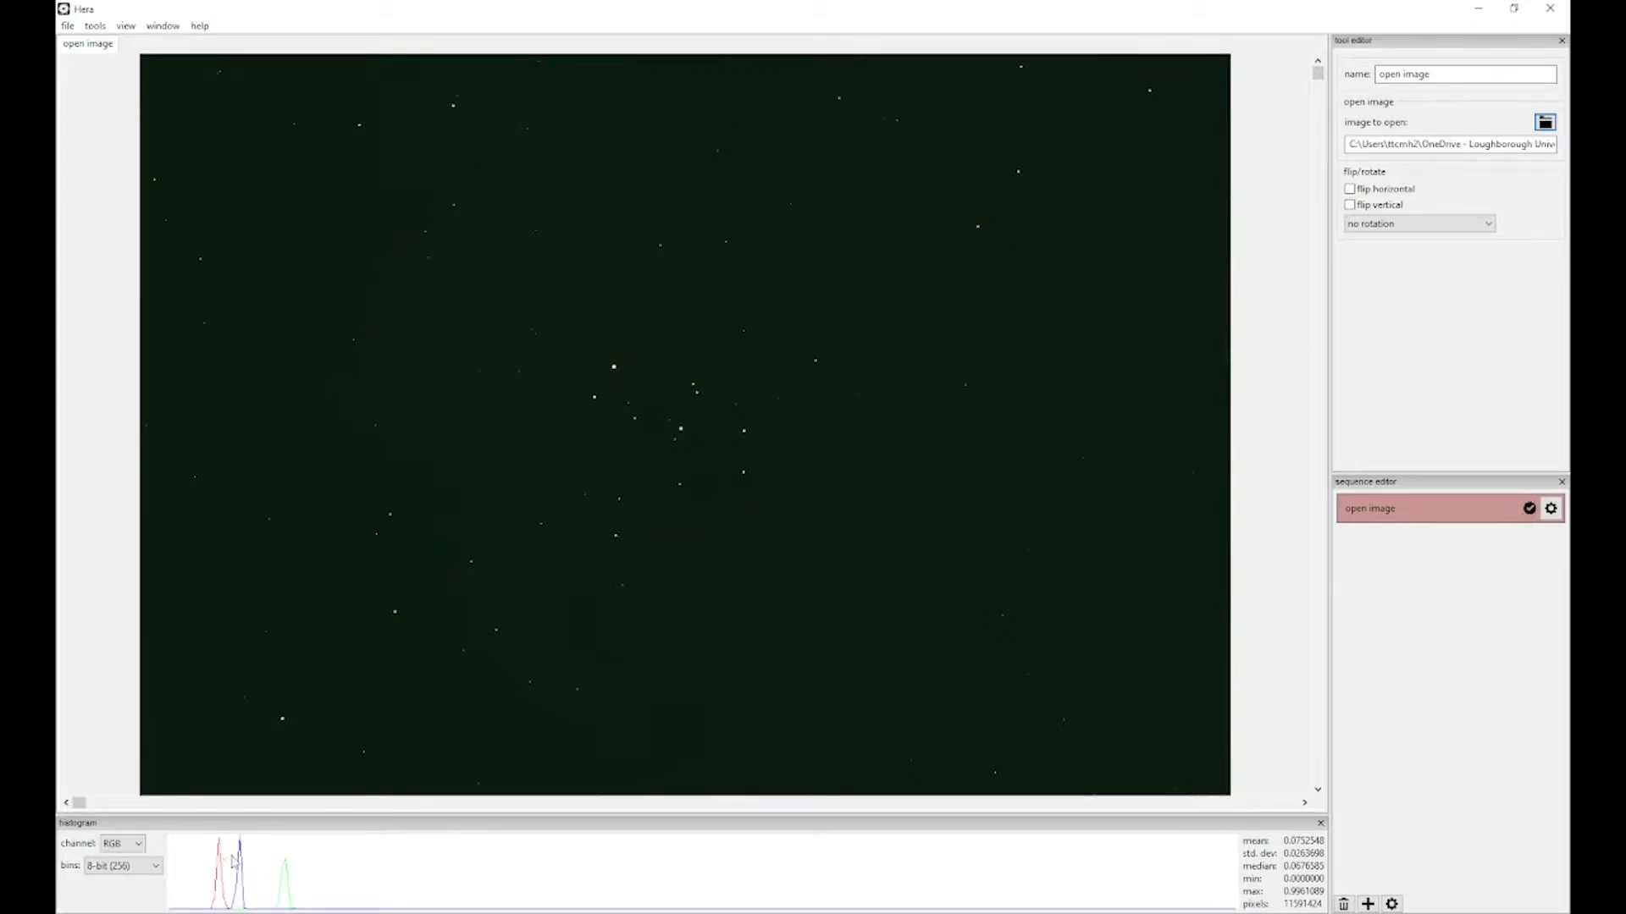
left_click(136, 867)
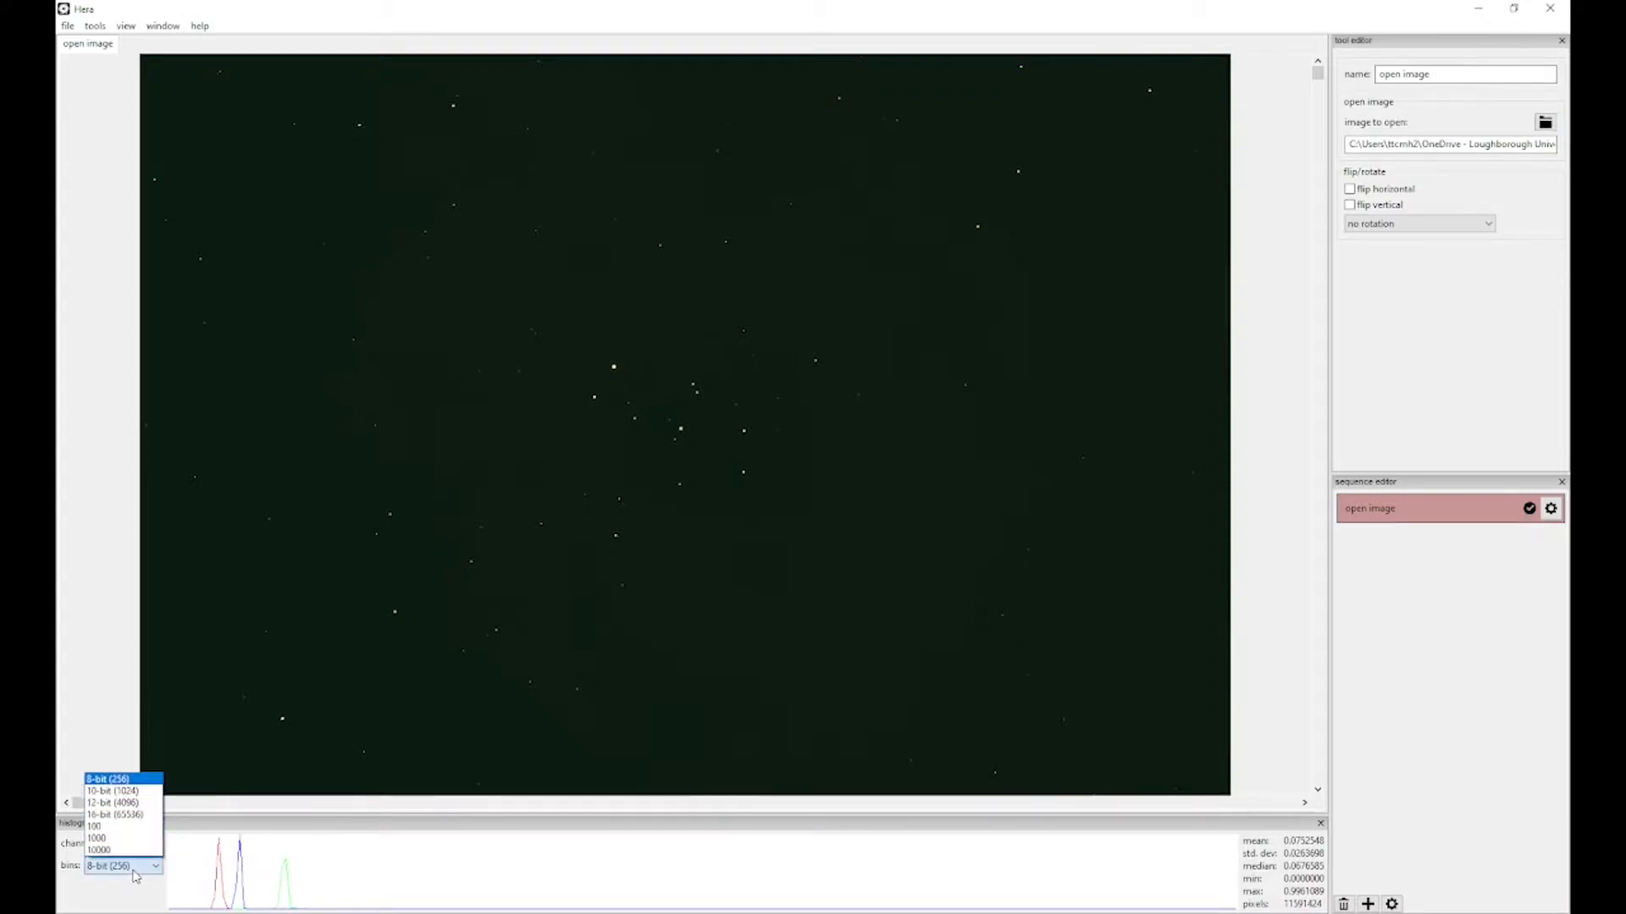
left_click(134, 816)
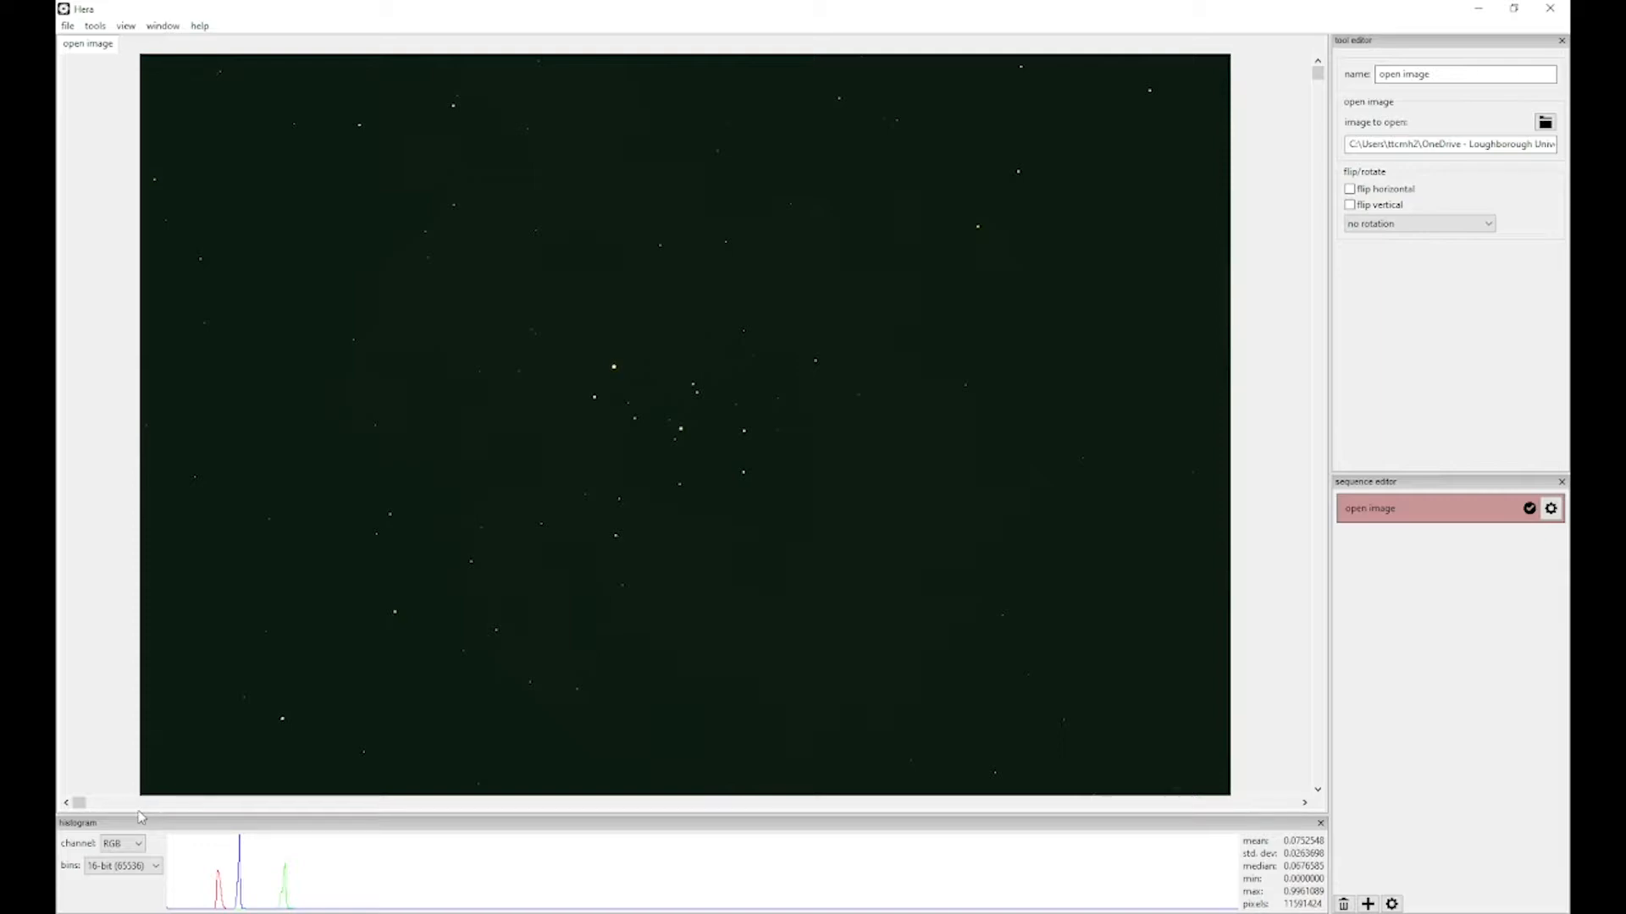
Step: Add a histogram transformation tool, dock the tool editor on the opposite side of the image, and refit the image on screen
key("alt+Tab")
left_click(98, 27)
mouse_move(127, 97)
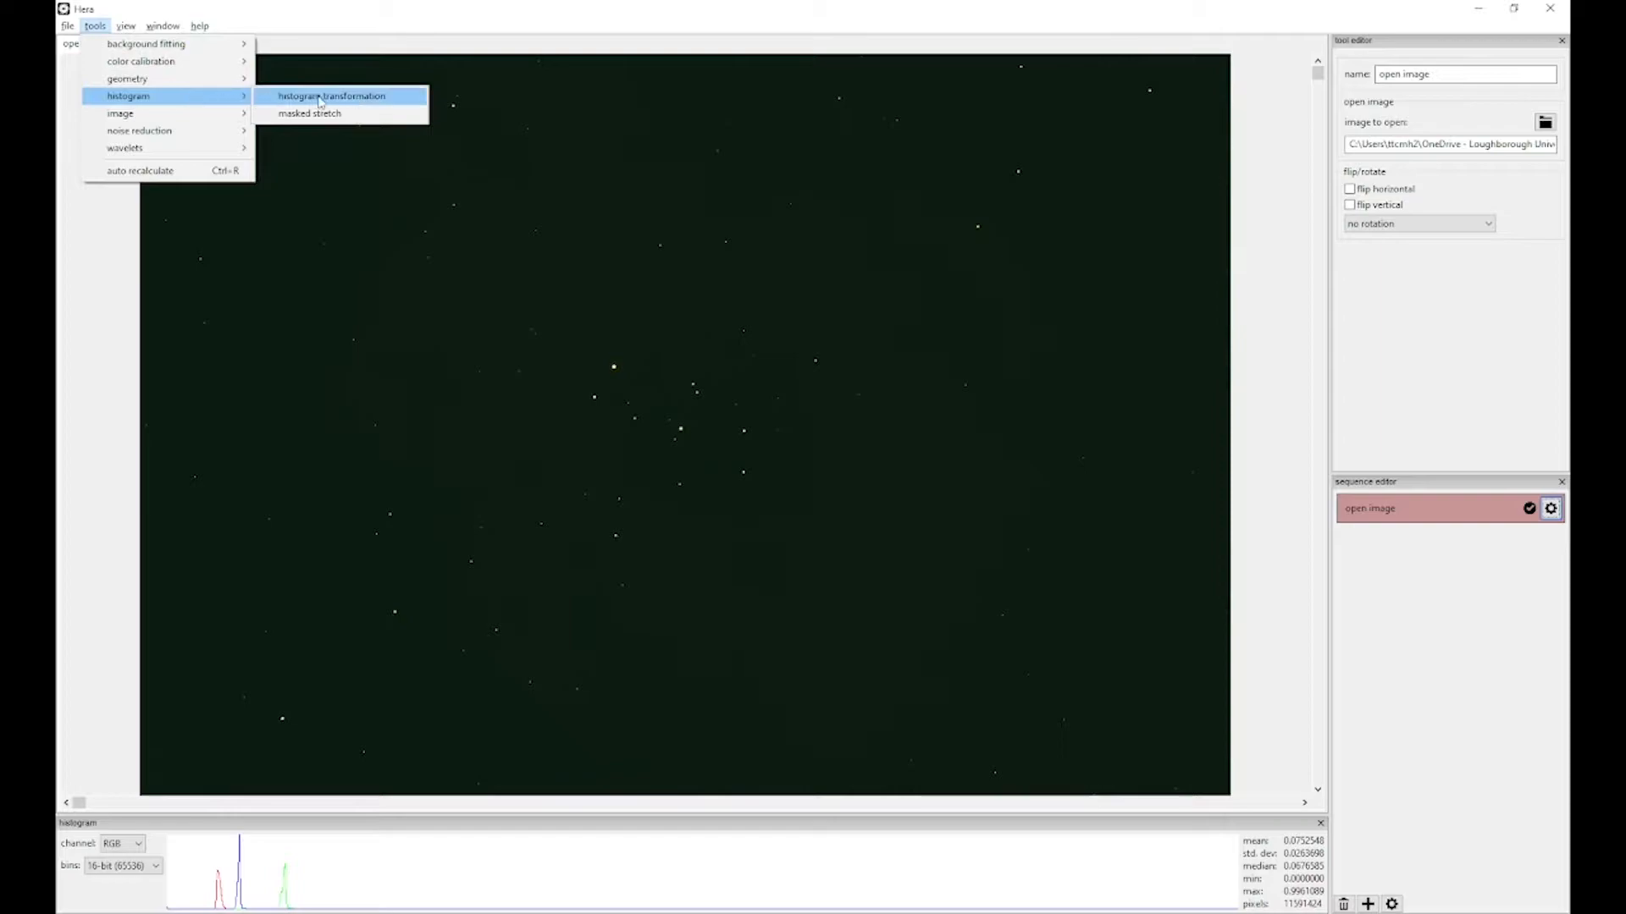
left_click(400, 103)
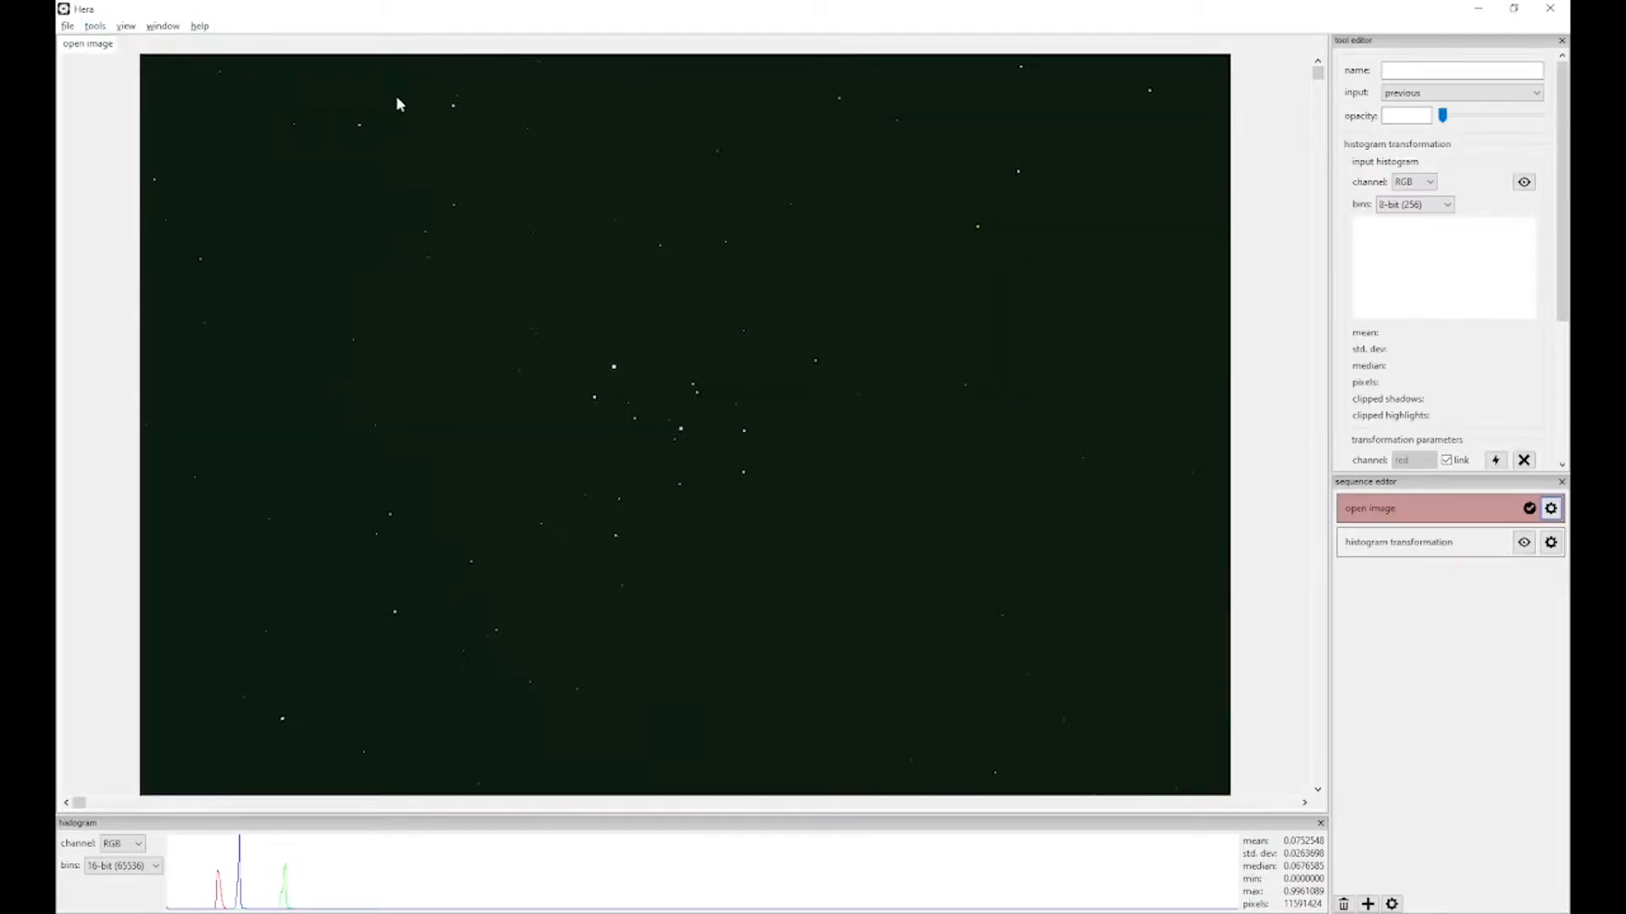
left_click_drag(1393, 40, 58, 111)
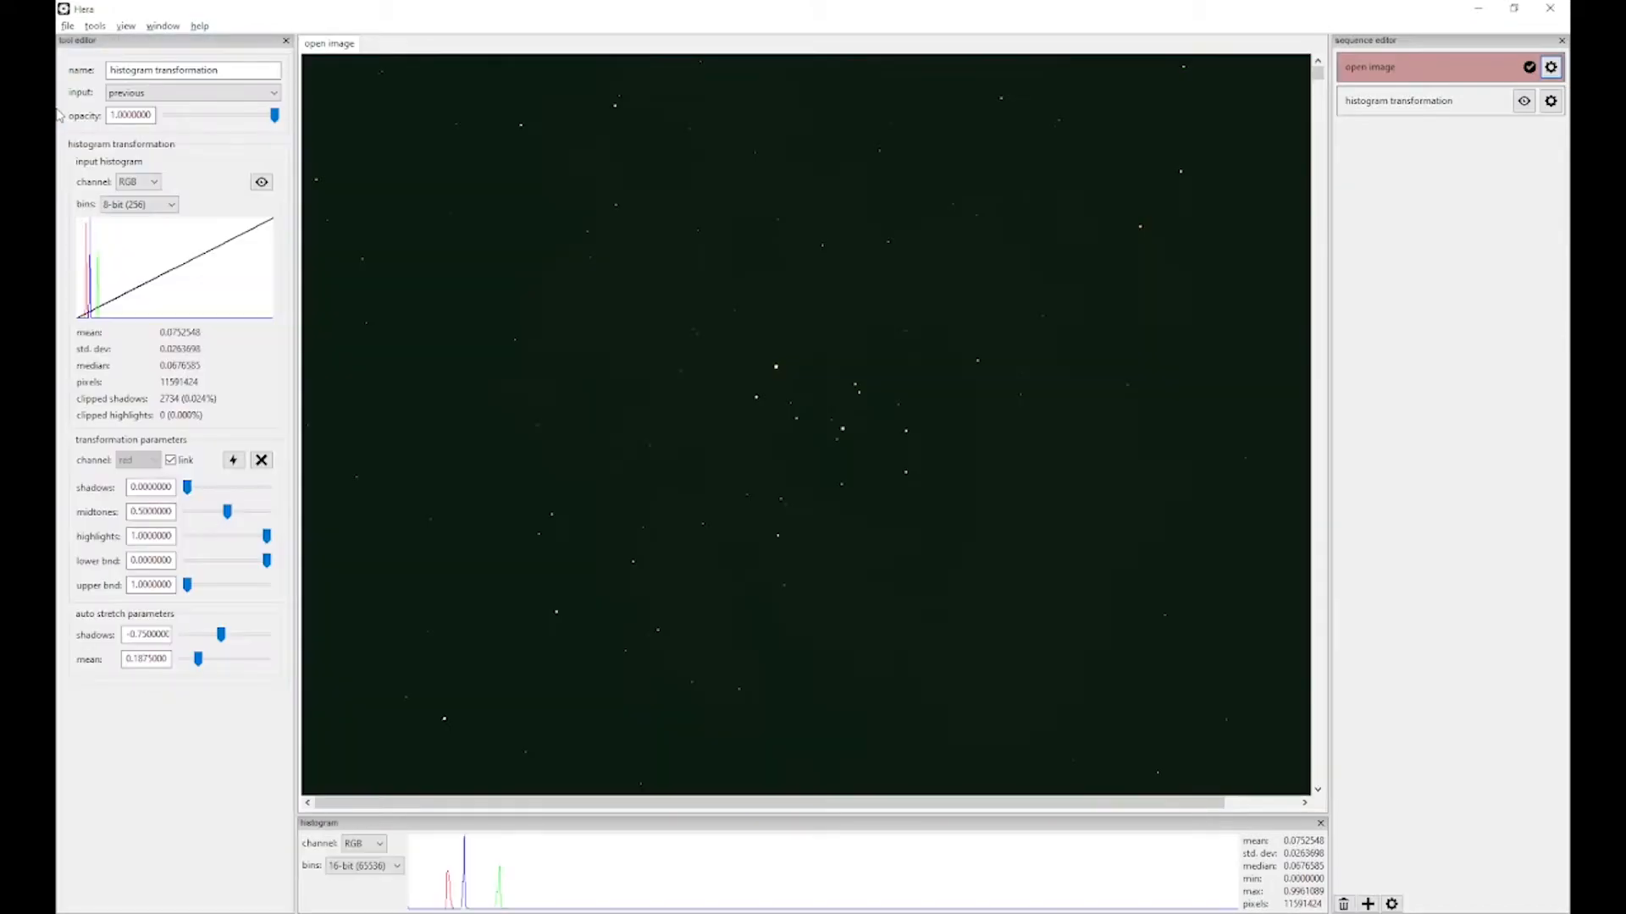
left_click(127, 27)
left_click(133, 79)
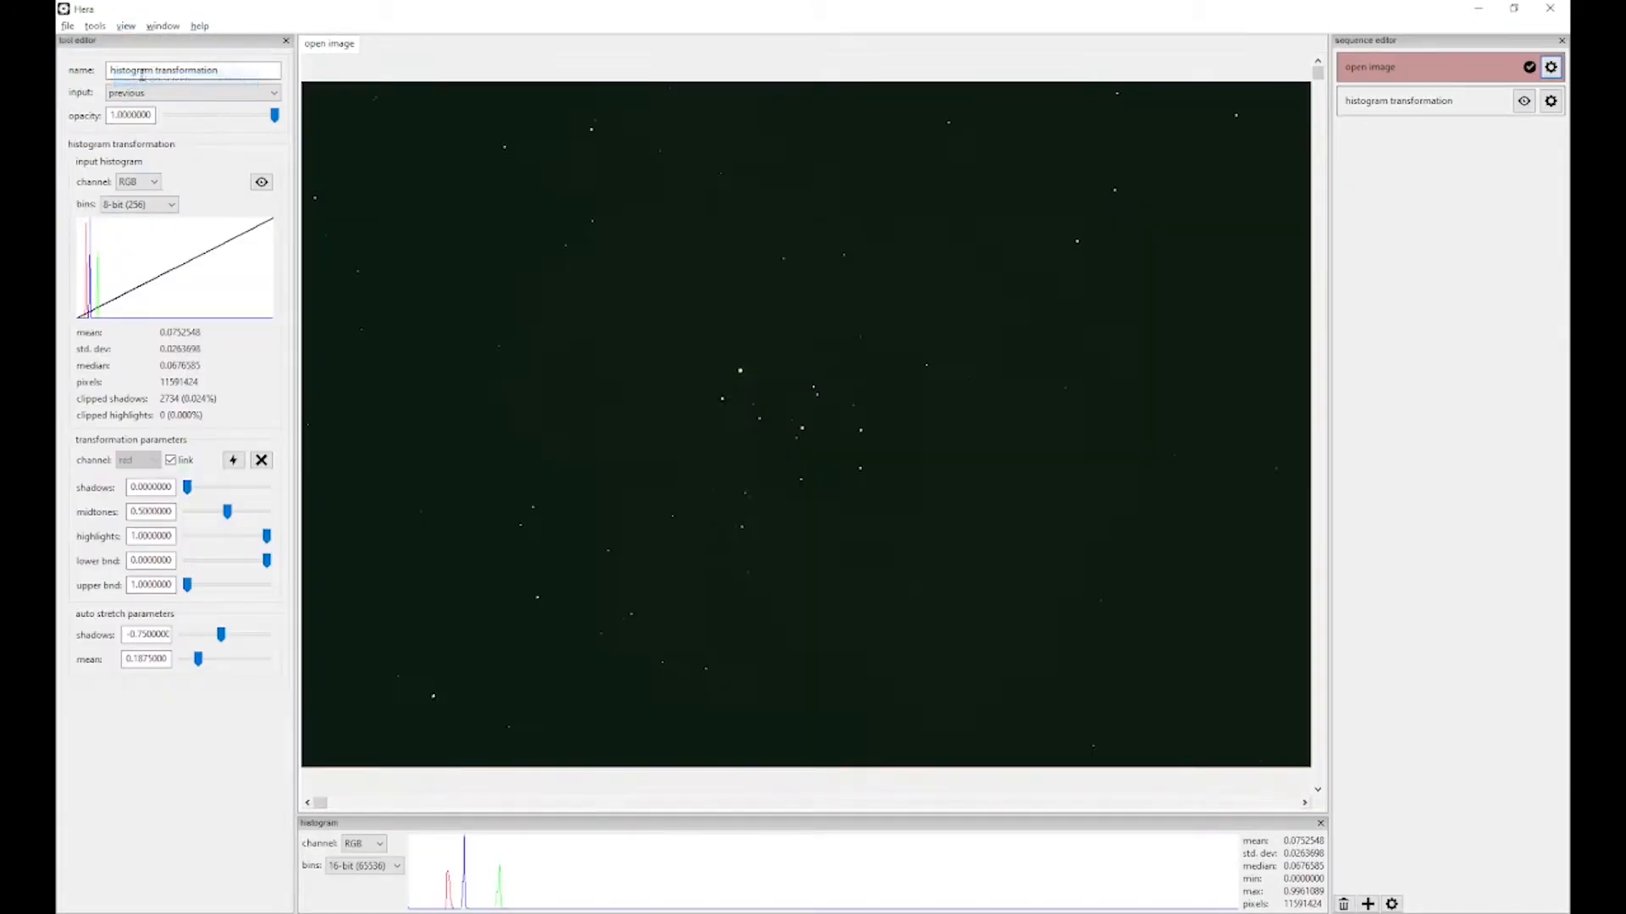
Step: Rename the histogram transformation to "preview" and set its auto stretch shadows to -0.6 and mean to 0.2
left_click_drag(229, 70, 84, 72)
type("preview")
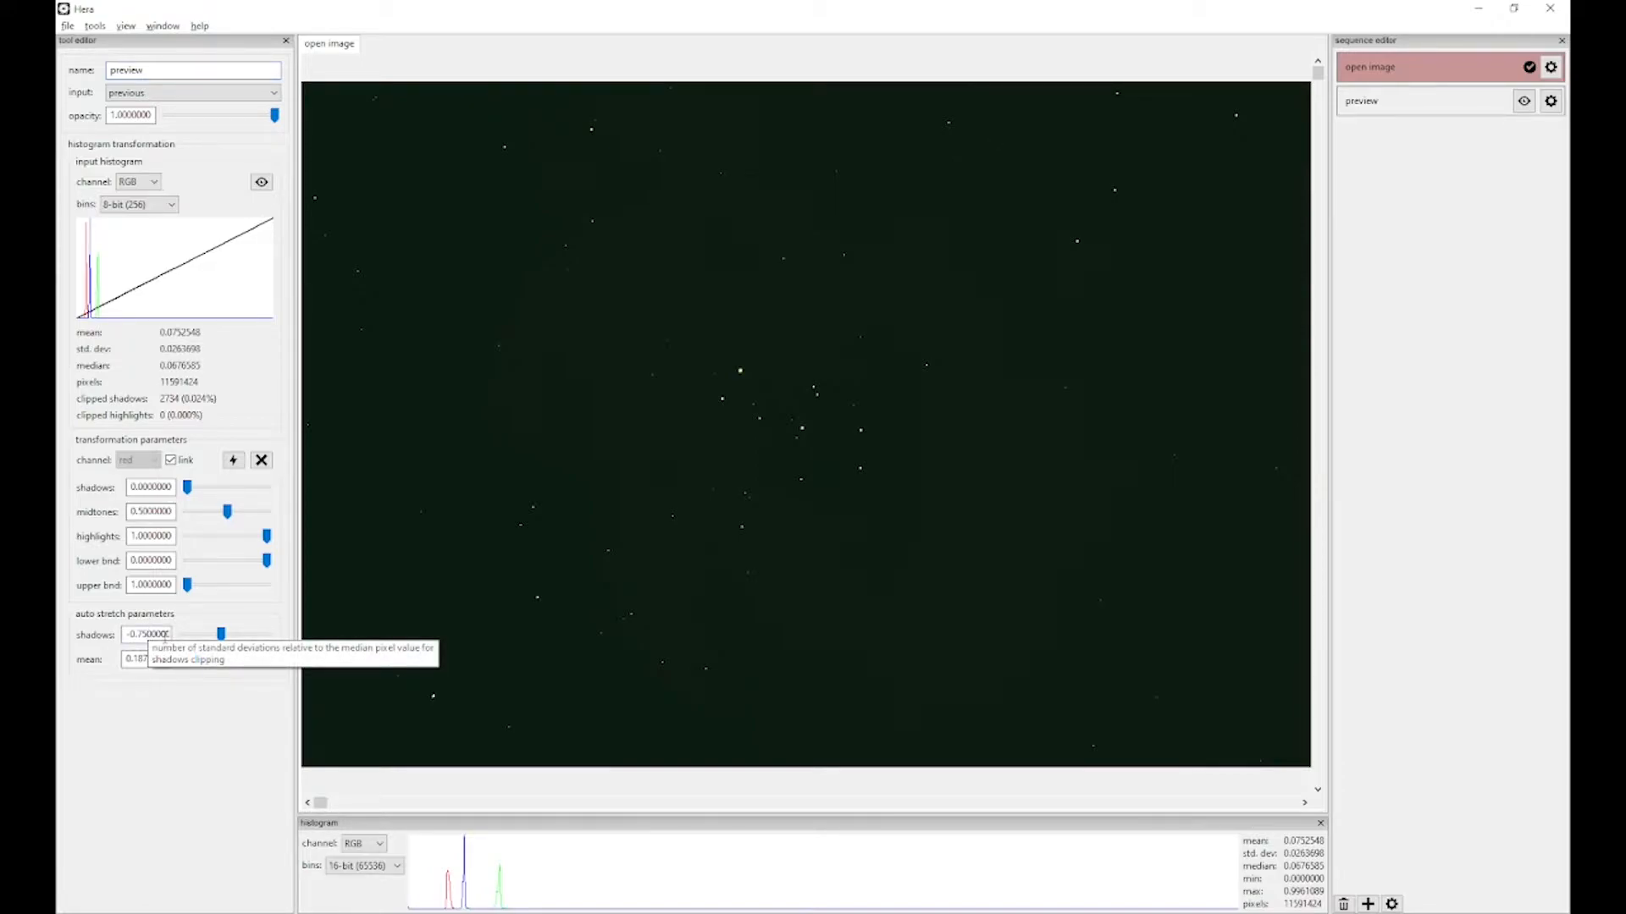
type("6")
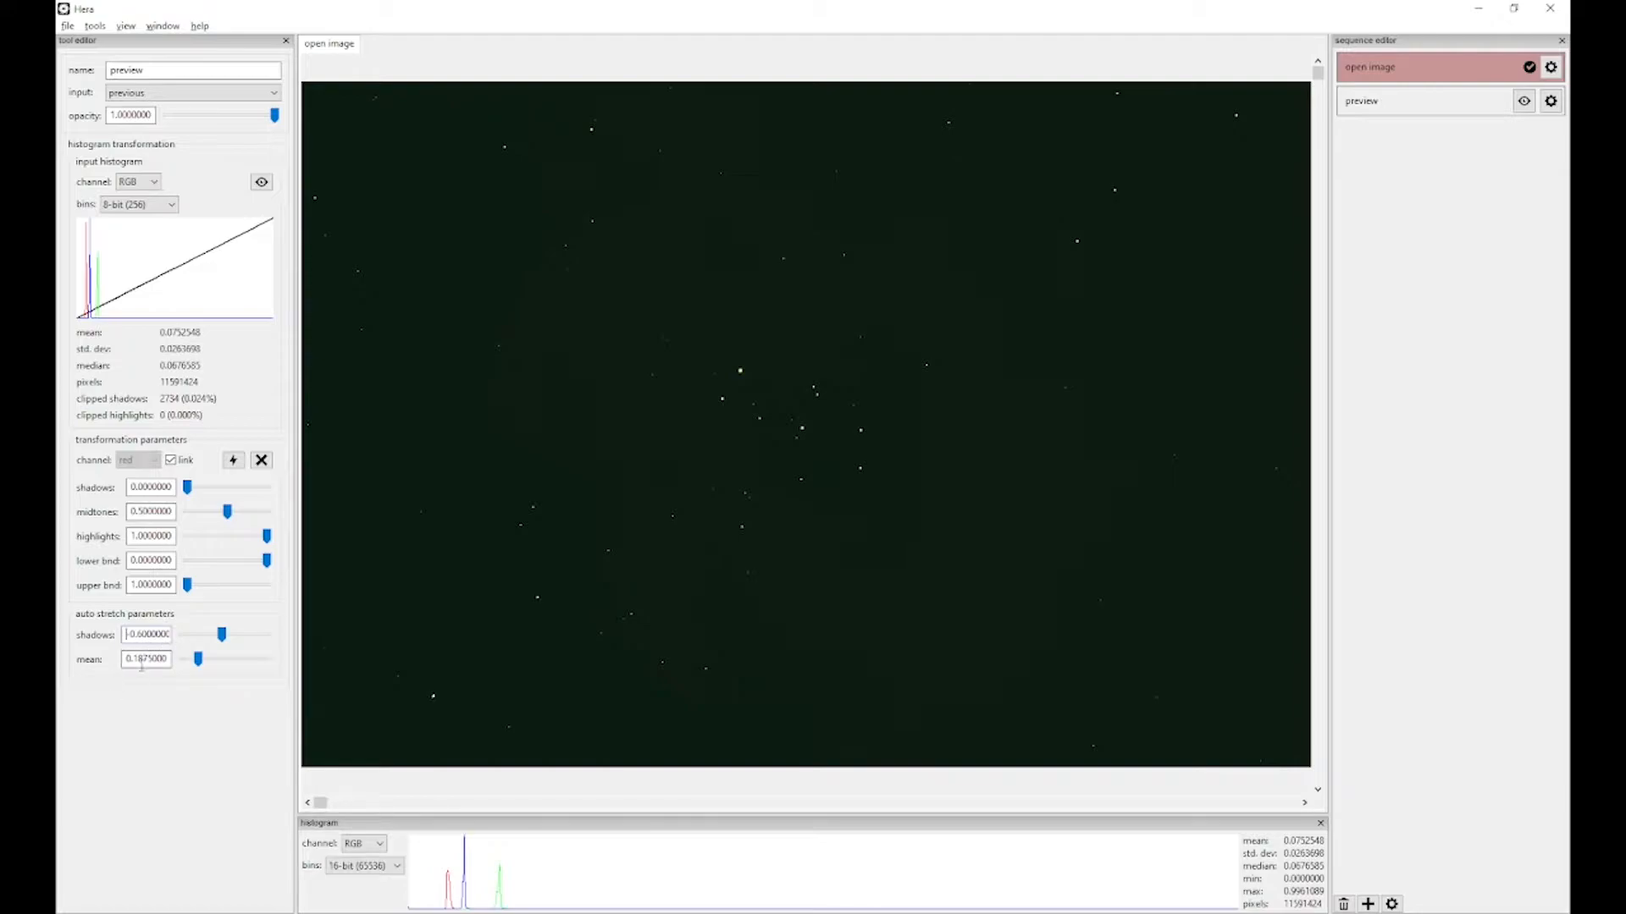
left_click(151, 660)
key("shift+Left")
key("shift+Left")
key("shift+Left")
key("shift+Left")
type("2")
key("Return")
Step: Unlink the color channels, auto stretch the preview transformation and display its output
left_click(172, 464)
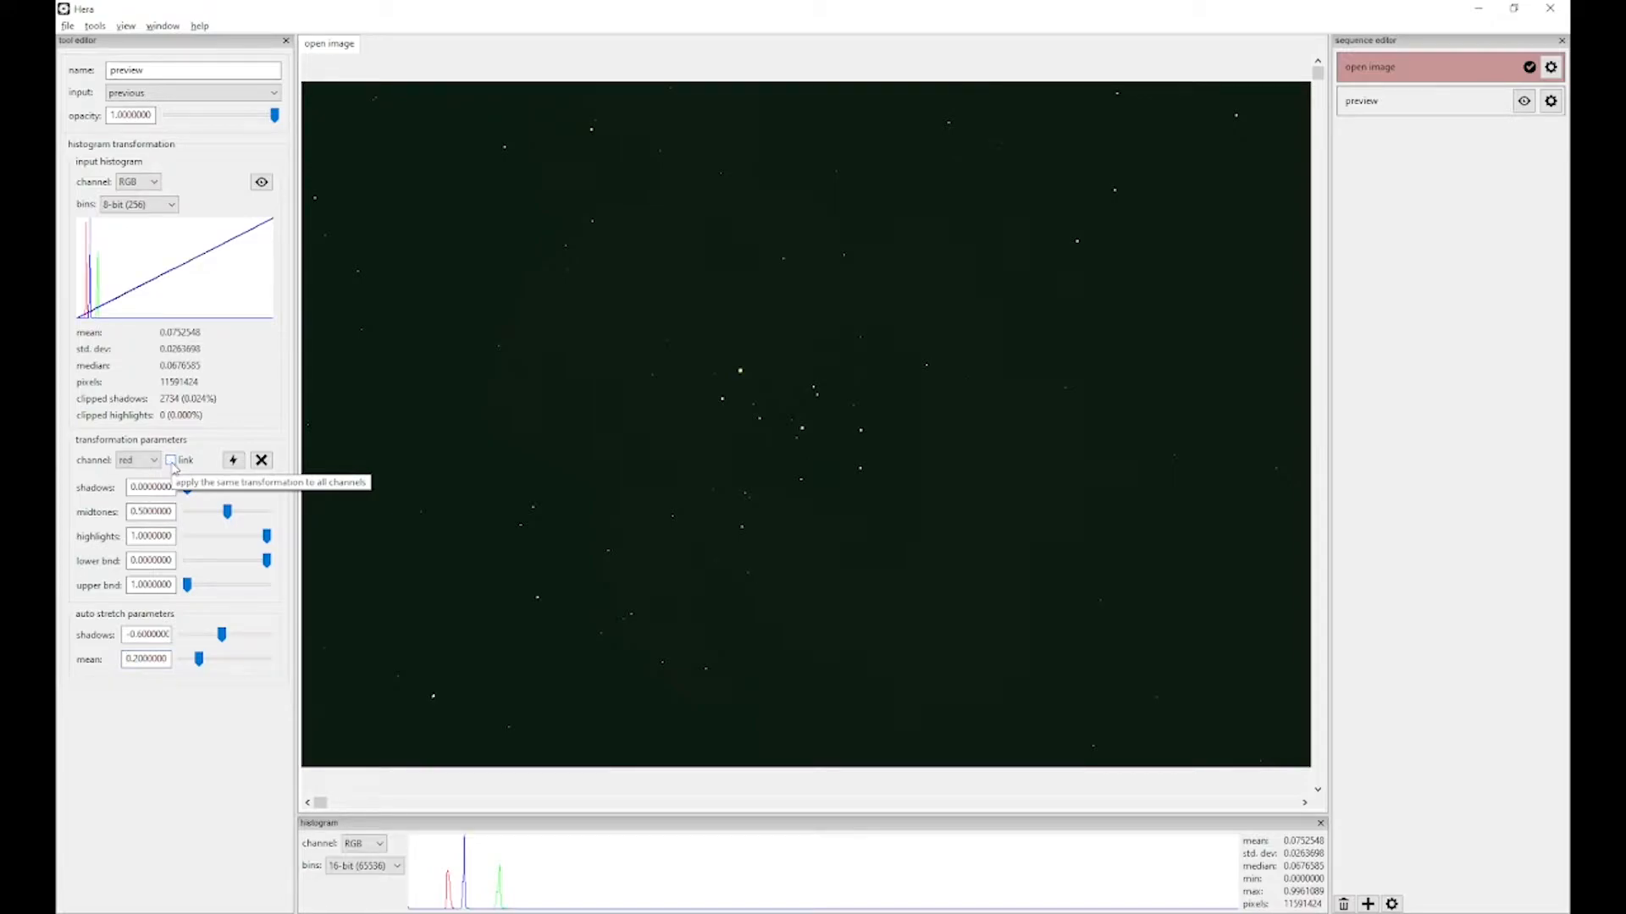
left_click(234, 461)
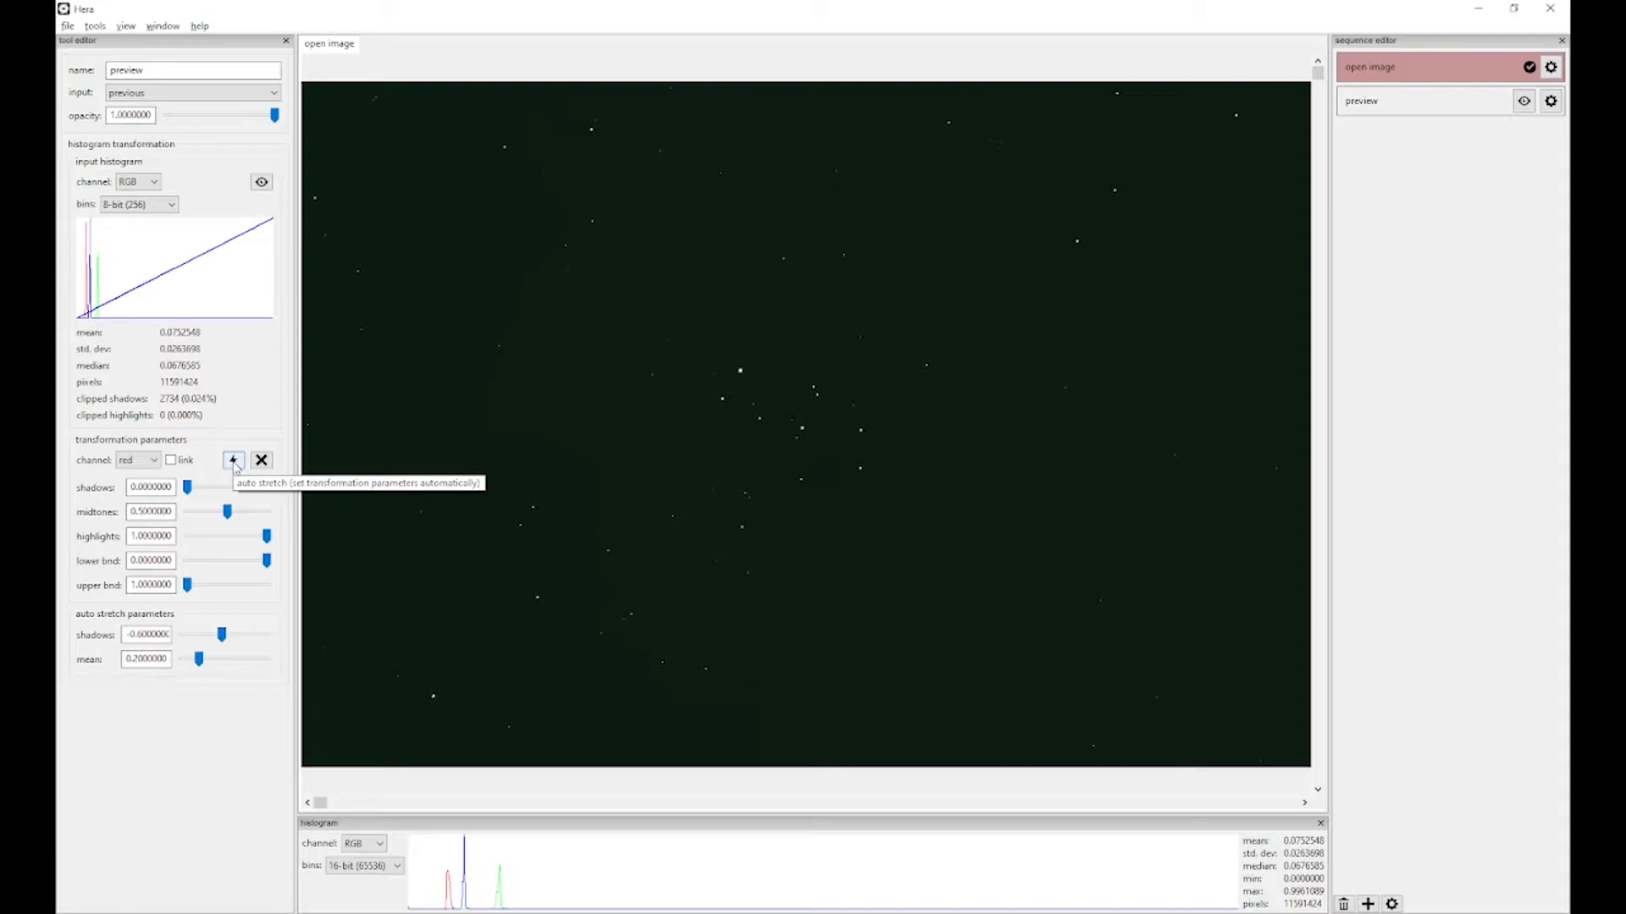
left_click(234, 462)
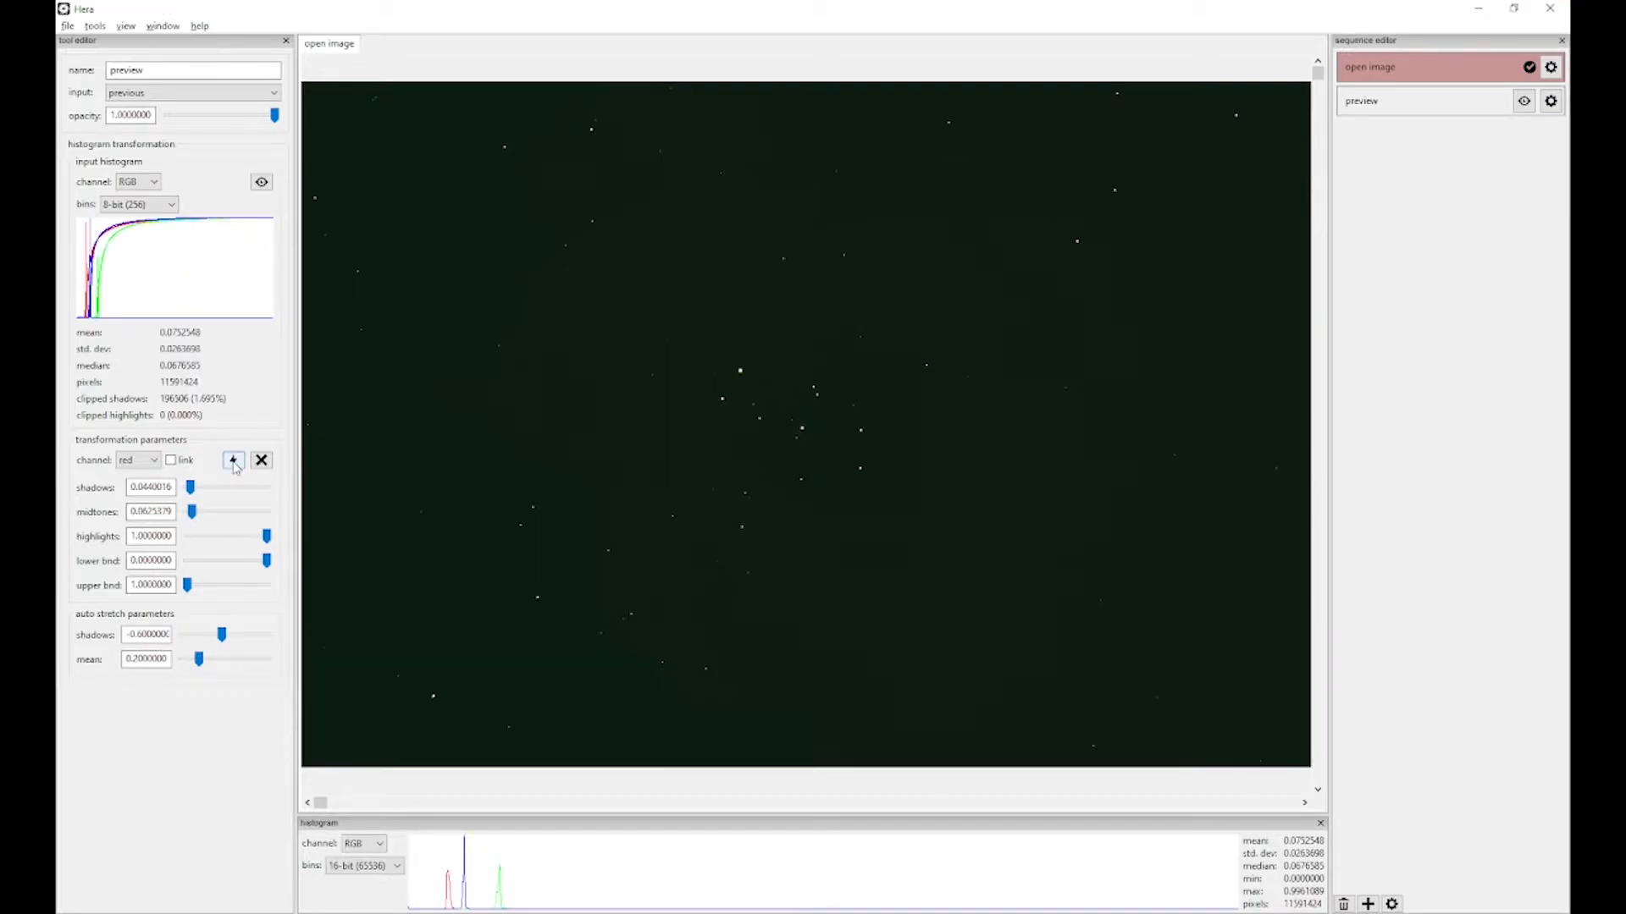
left_click(1374, 105)
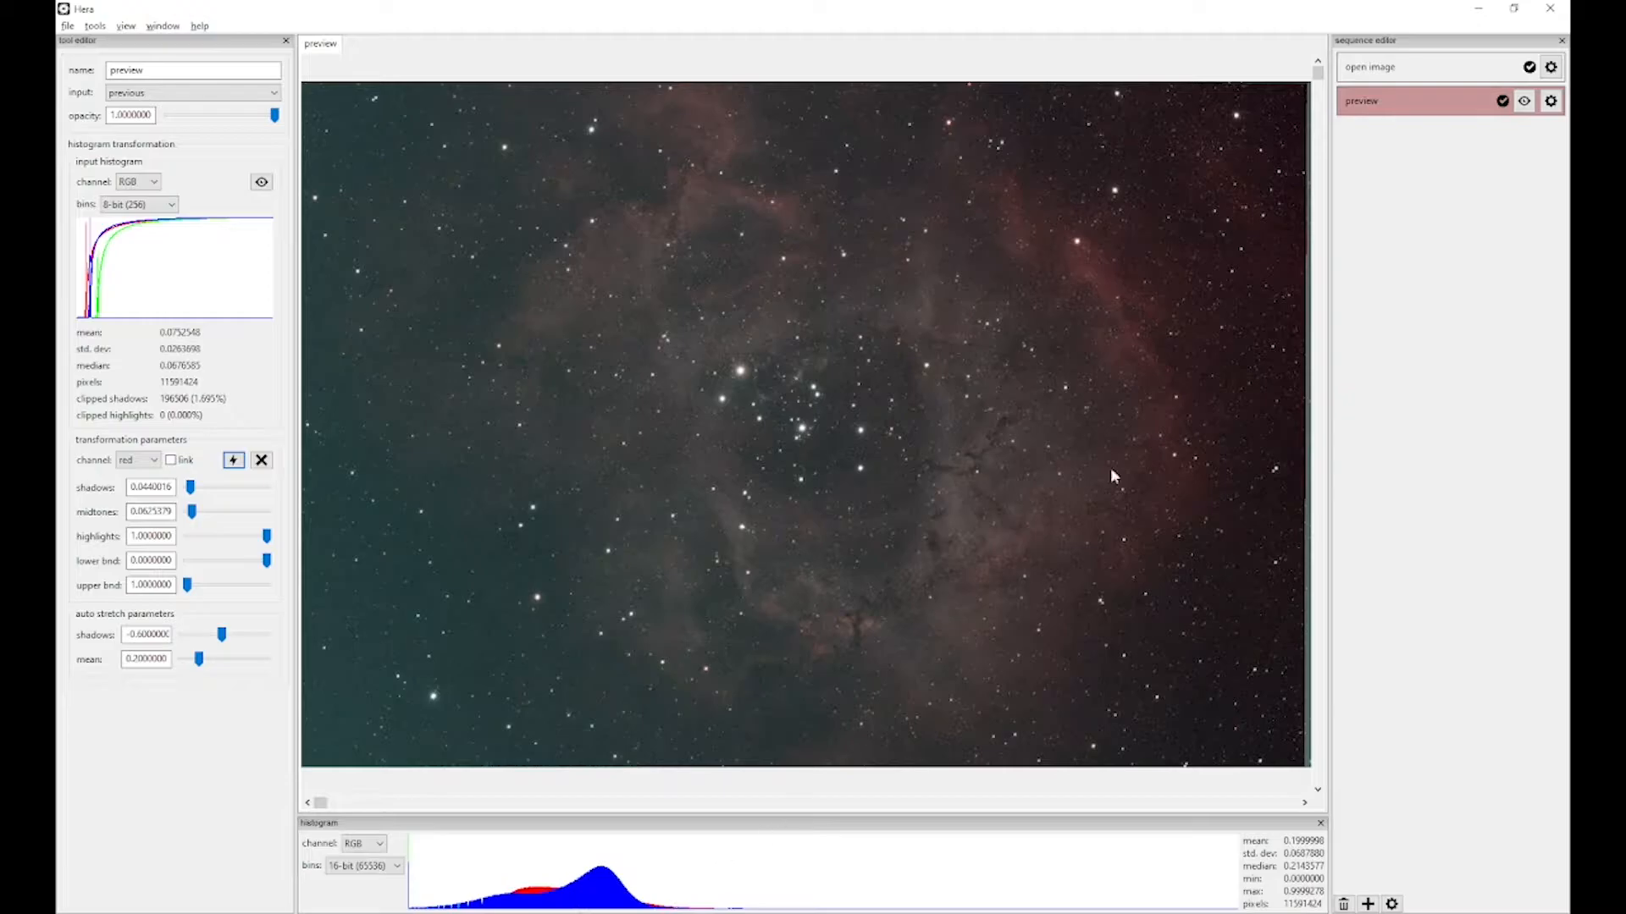
Step: Display the open image stage with the preview transformation enabled as a live preview
left_click(1434, 81)
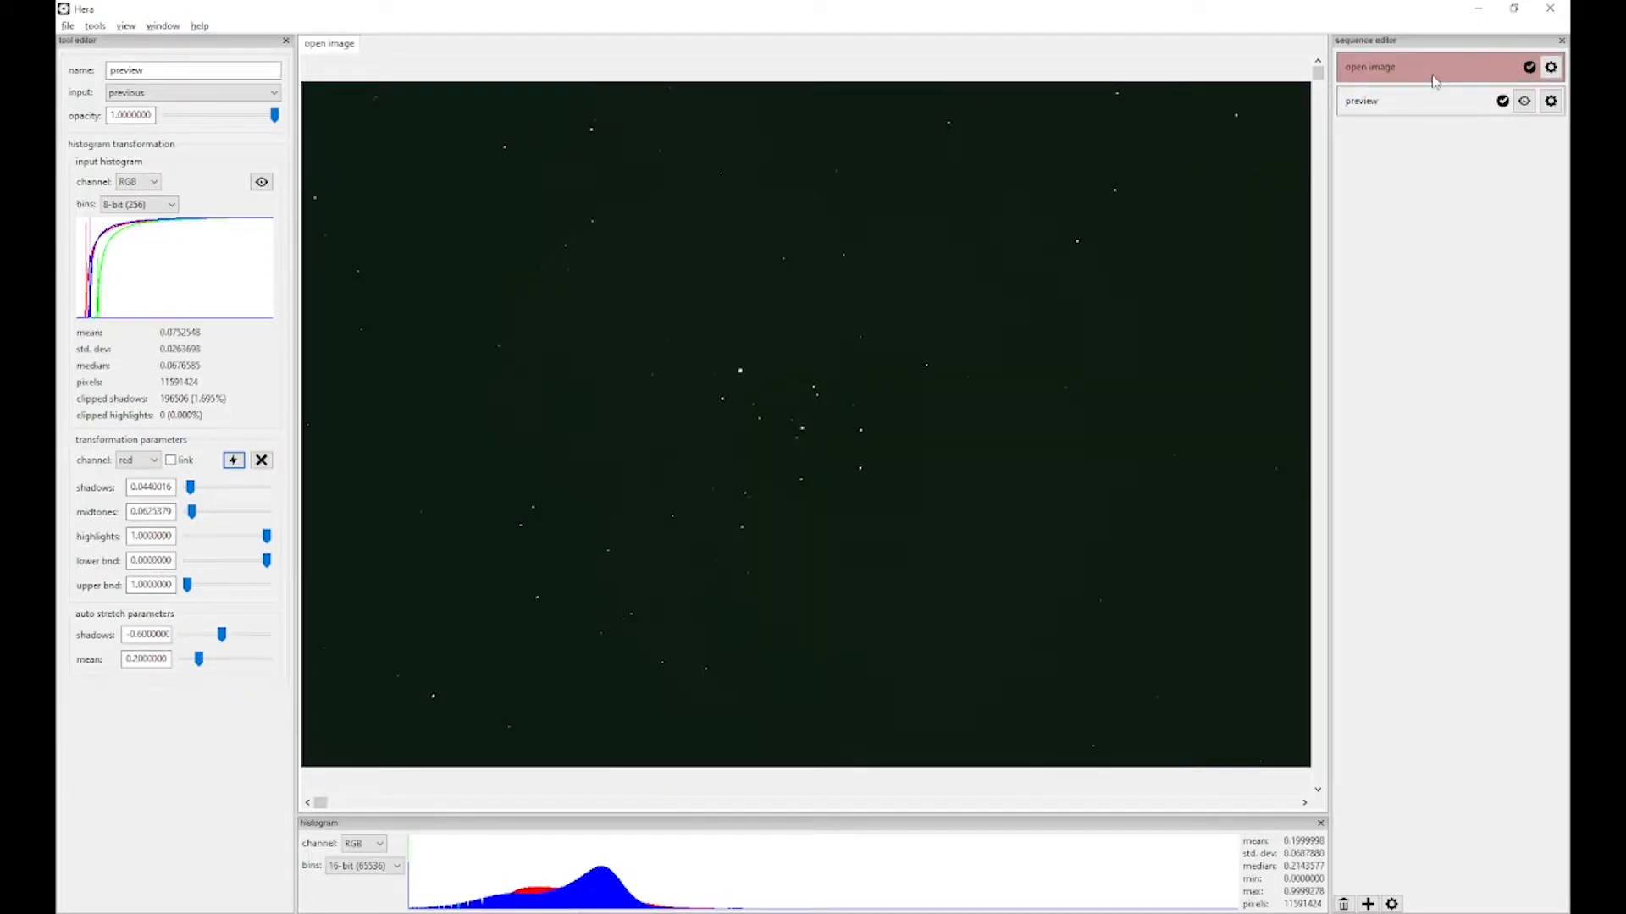
left_click(1524, 102)
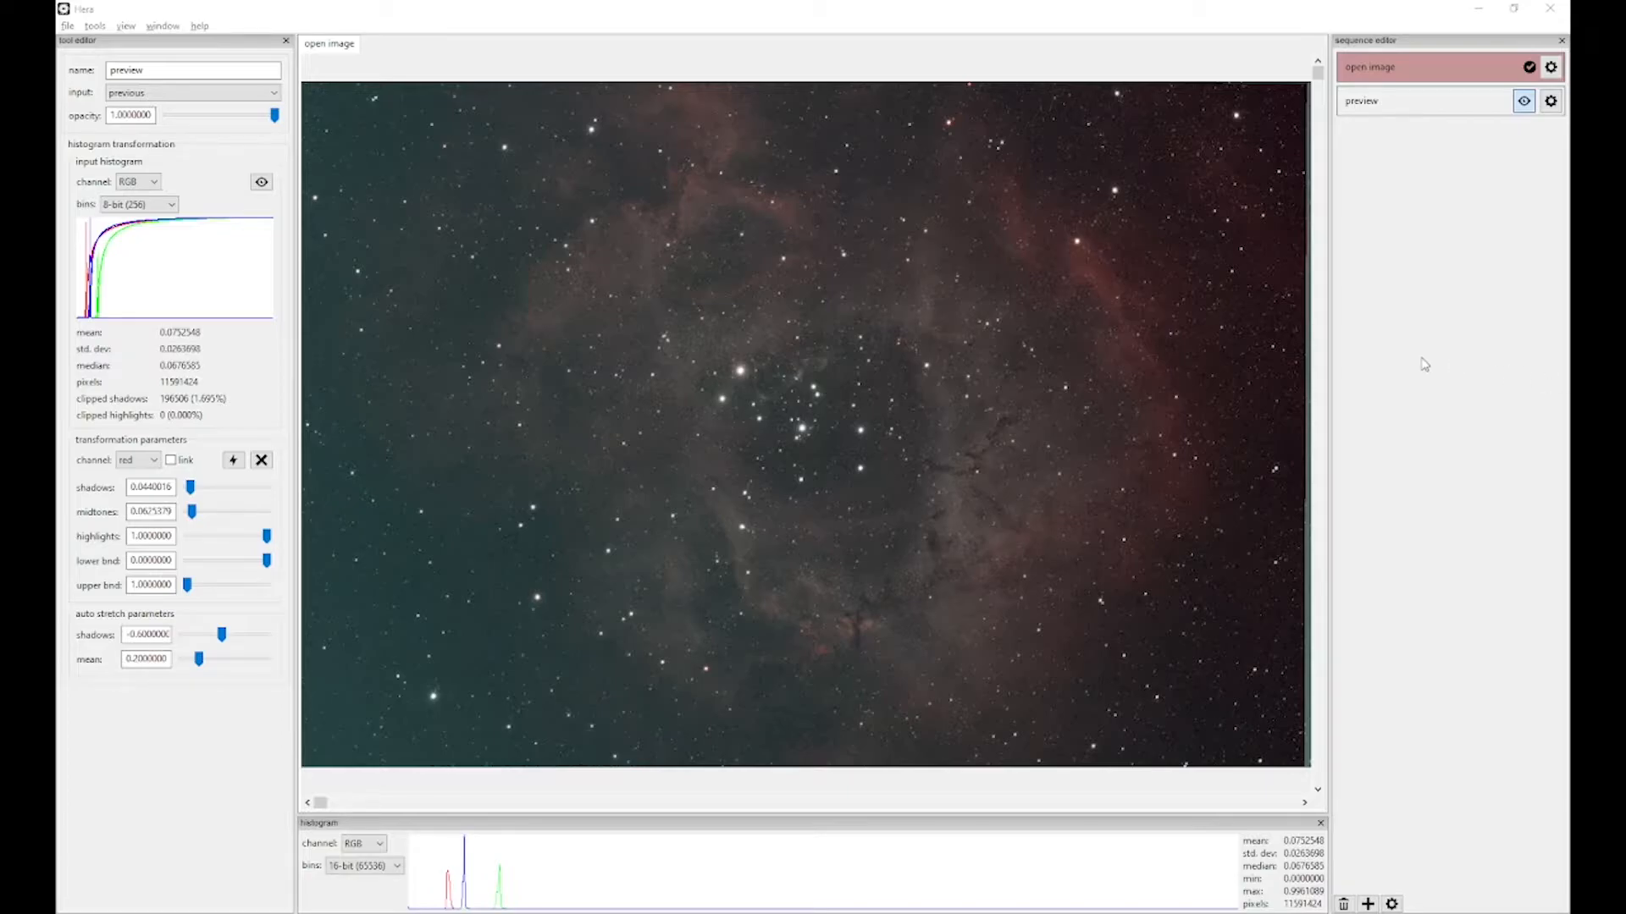
Step: Set the open image tool to rotate 180 degrees and recalculate the image
left_click(1550, 68)
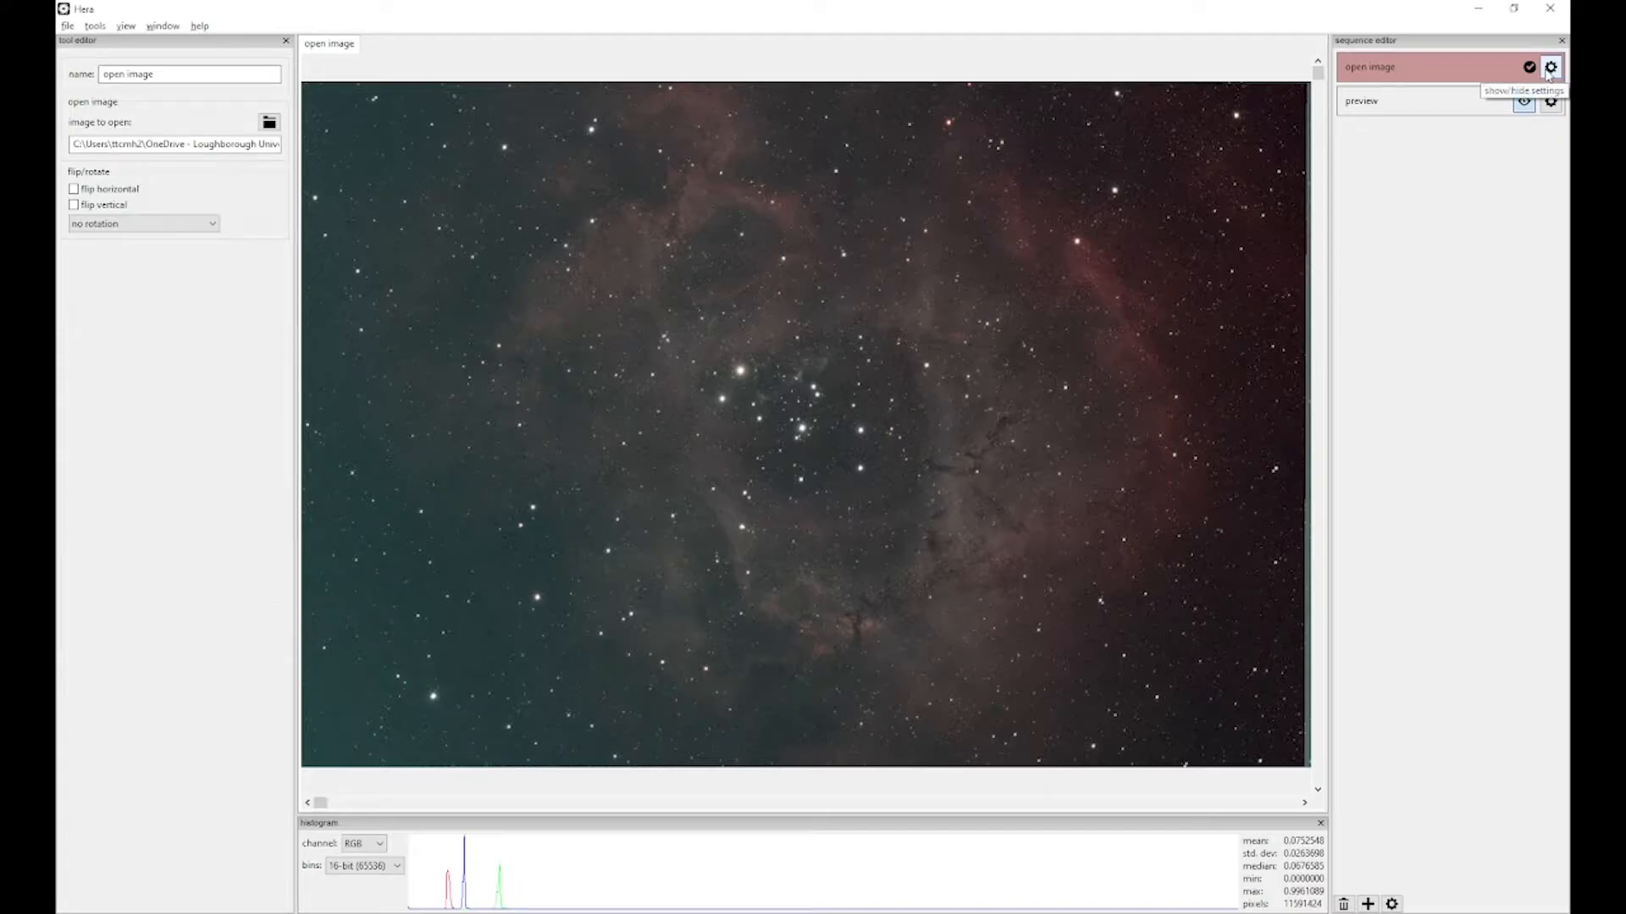
left_click(203, 225)
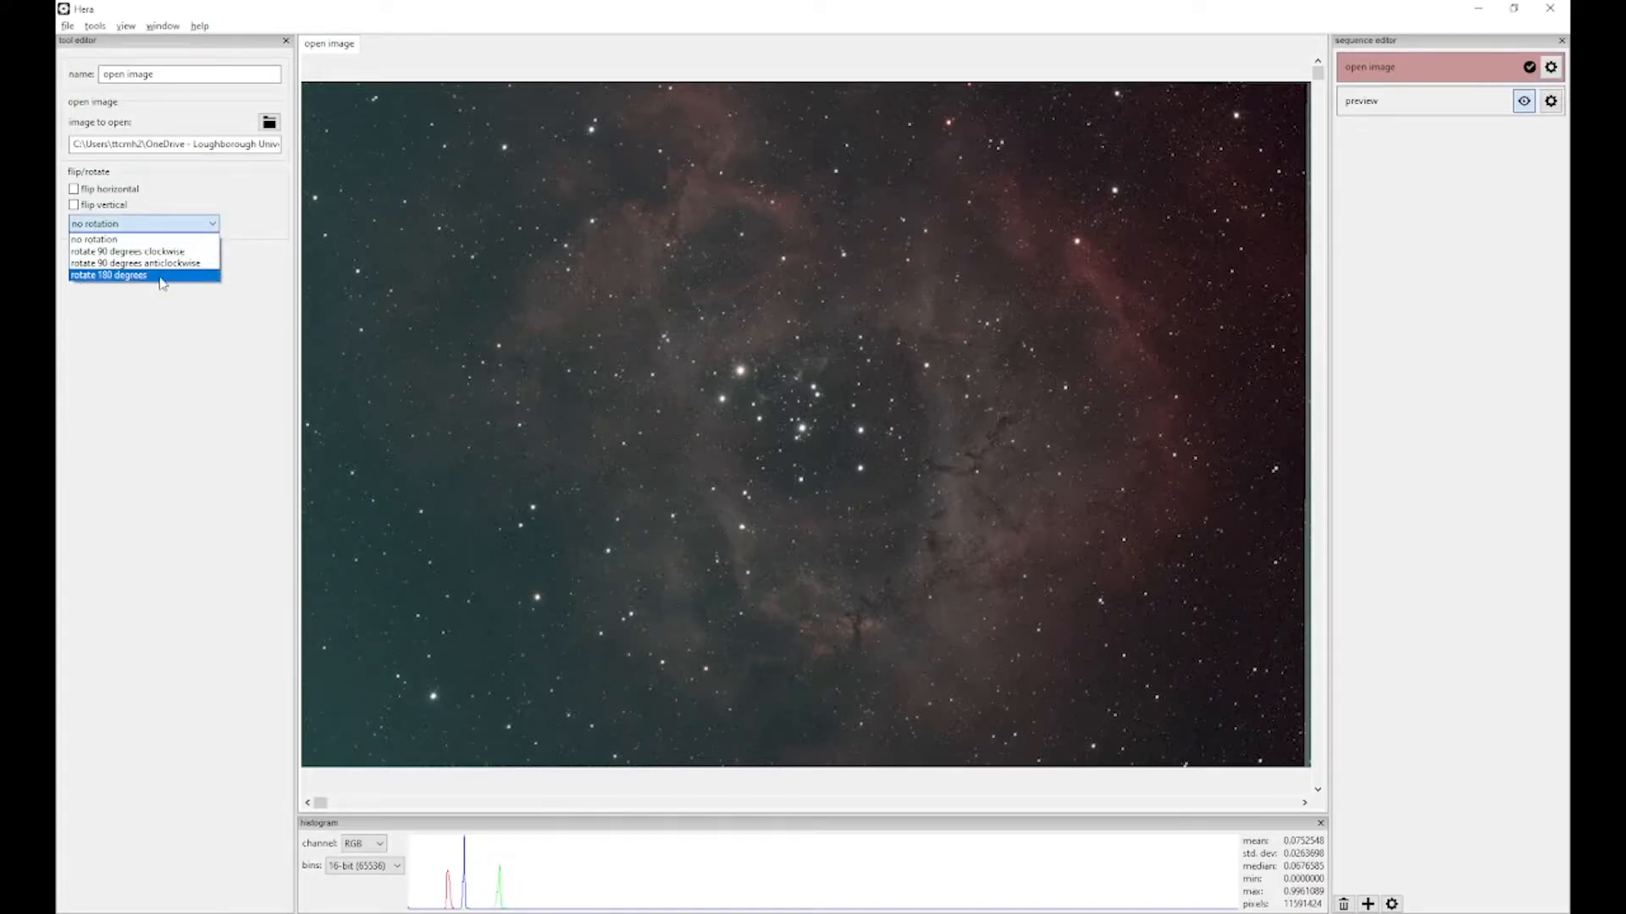
left_click(163, 275)
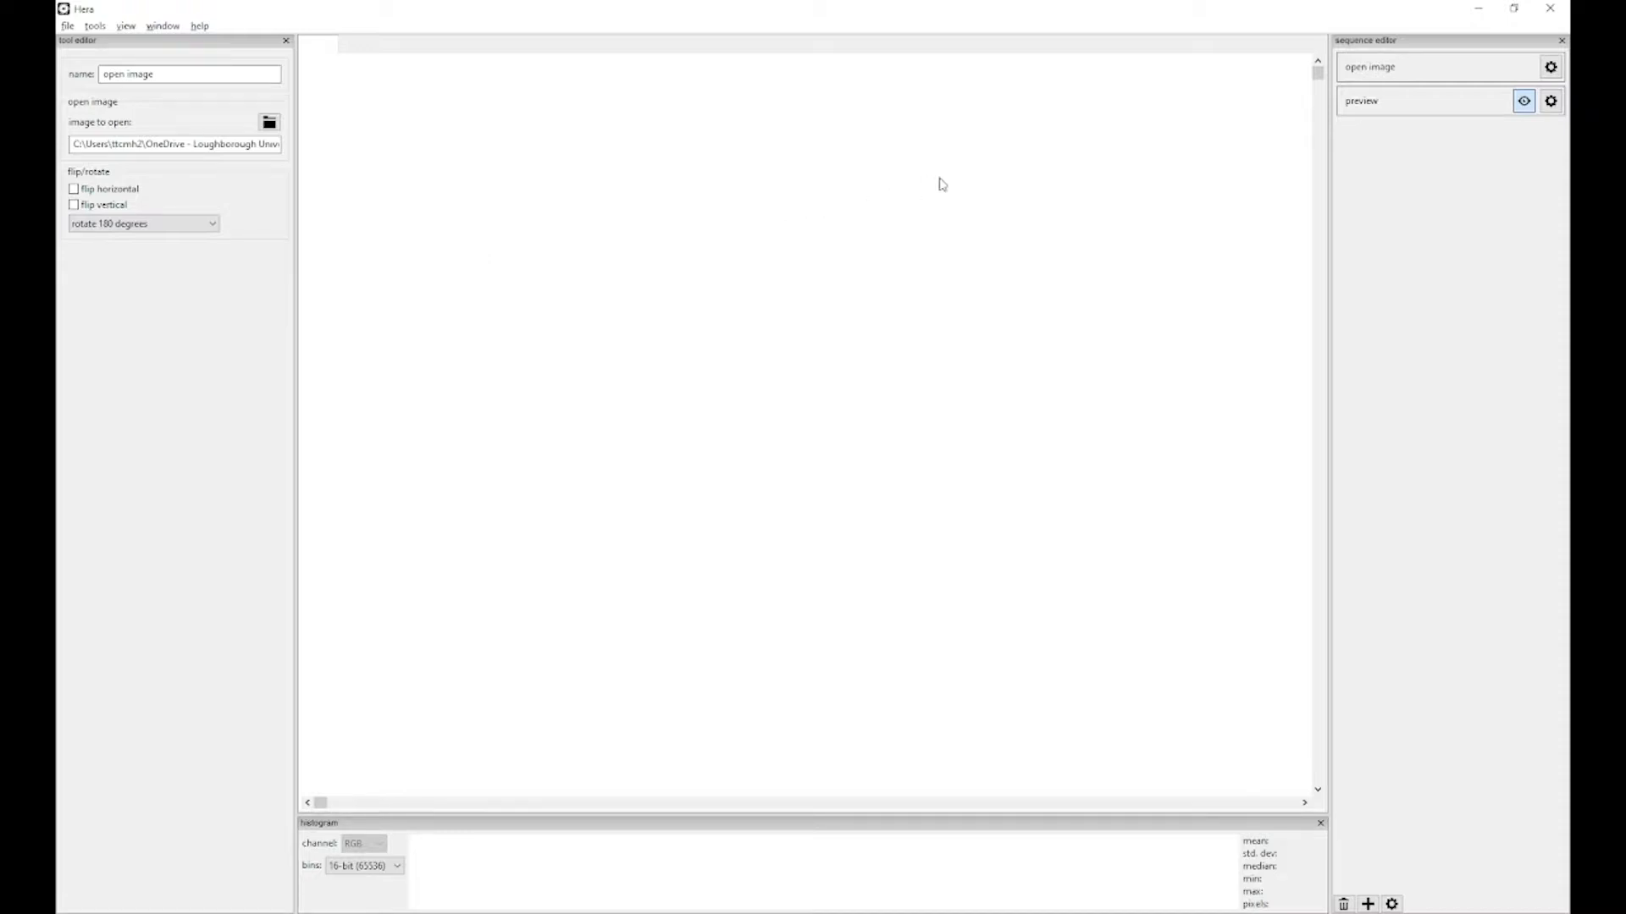
left_click(1428, 75)
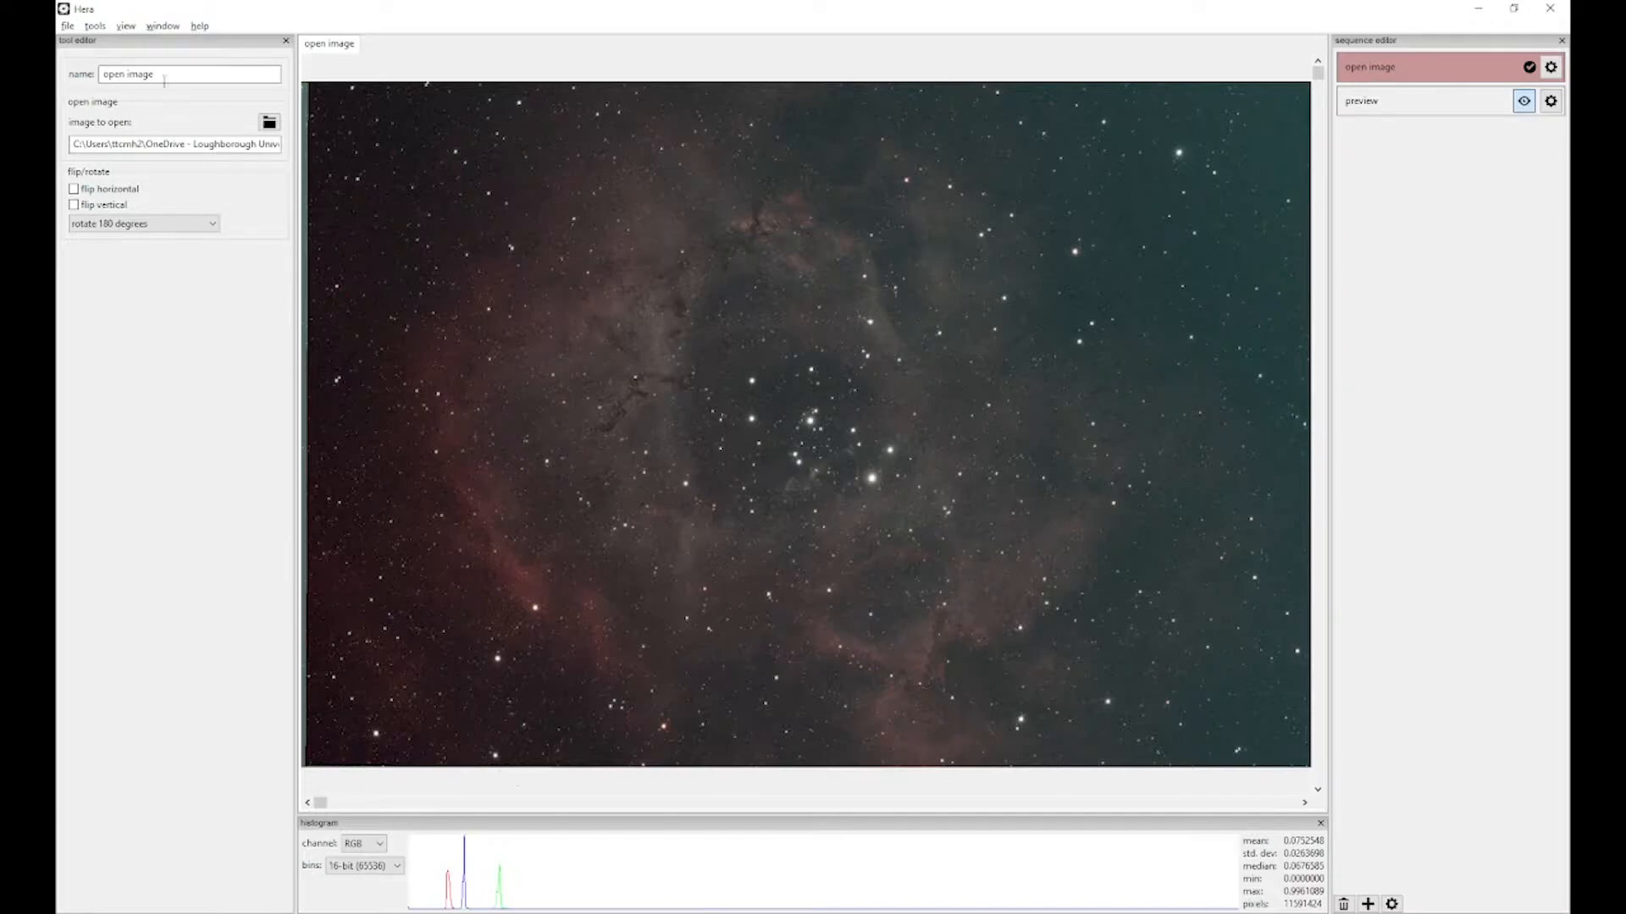
Step: Add a crop image tool and place it between open image and preview in the sequence
left_click(95, 26)
mouse_move(130, 80)
left_click(330, 82)
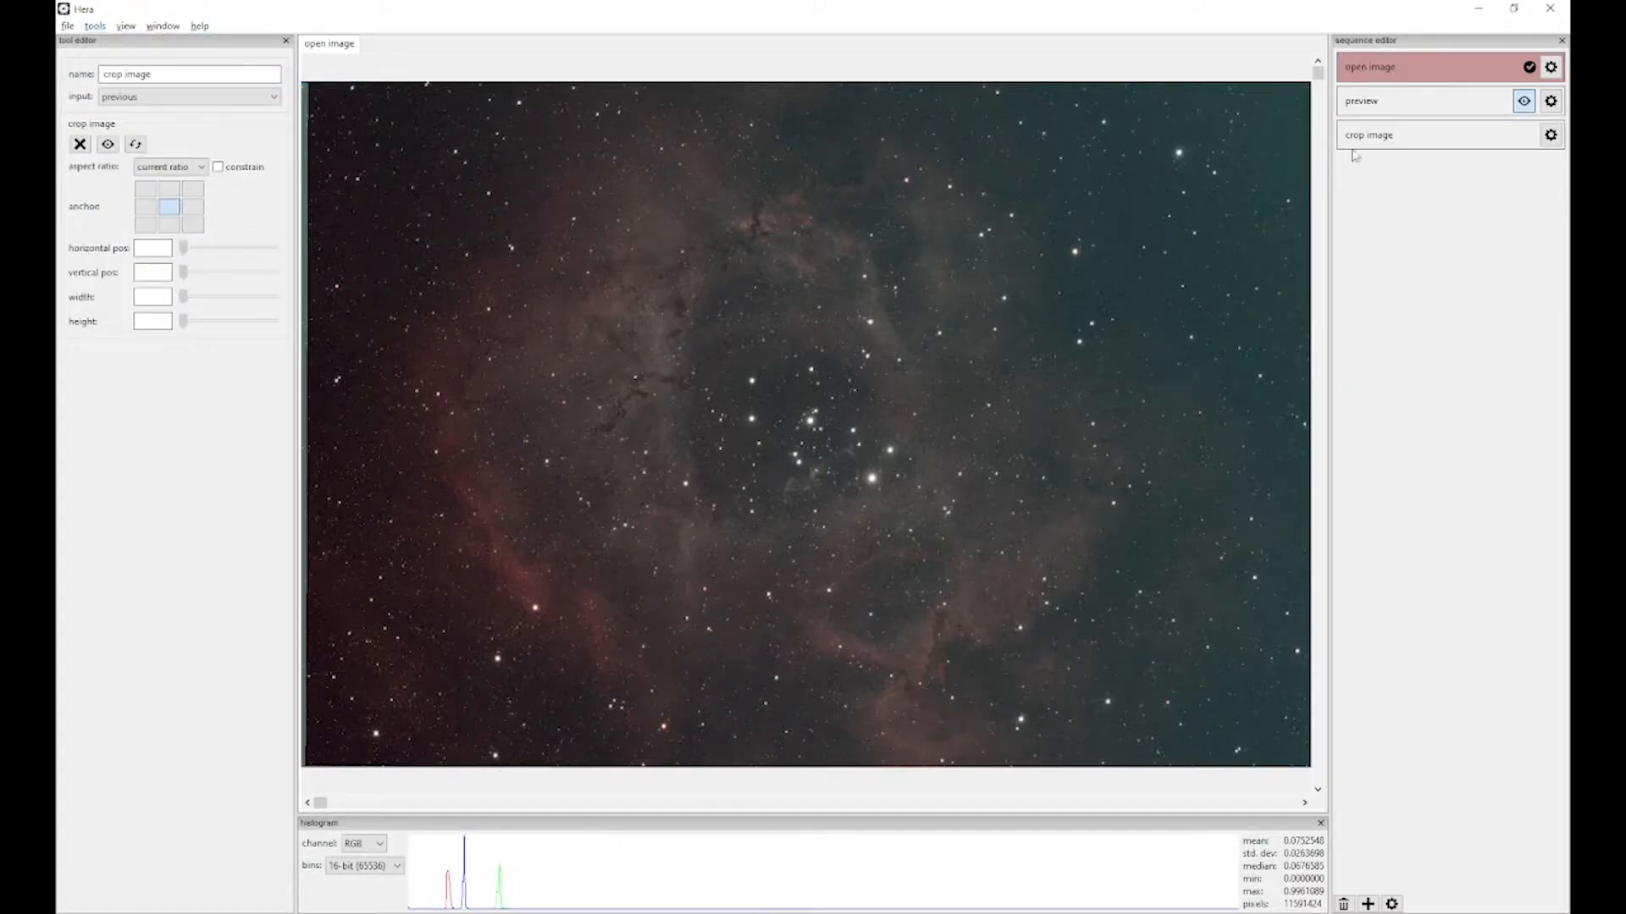
left_click_drag(1383, 136, 1385, 110)
Step: Constrain the crop to a 2:3 (4:6) aspect ratio, set its width to 3911 and apply the crop
left_click(1551, 102)
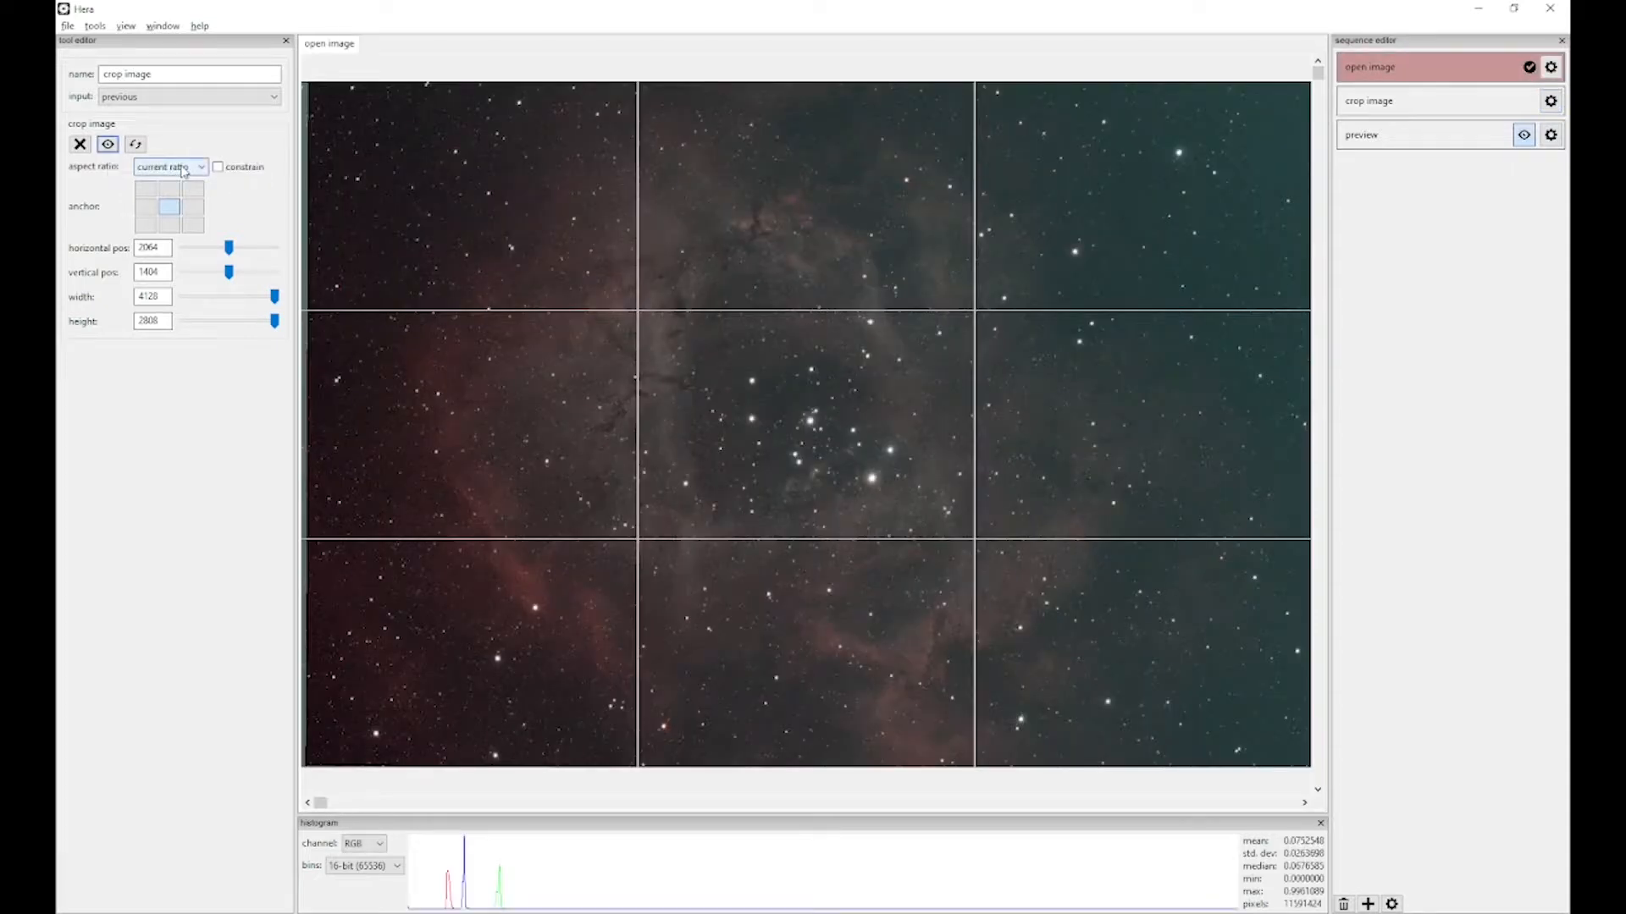
left_click(172, 167)
left_click(178, 231)
left_click_drag(274, 297, 269, 296)
left_click_drag(168, 299, 123, 213)
type("3911")
key("Return")
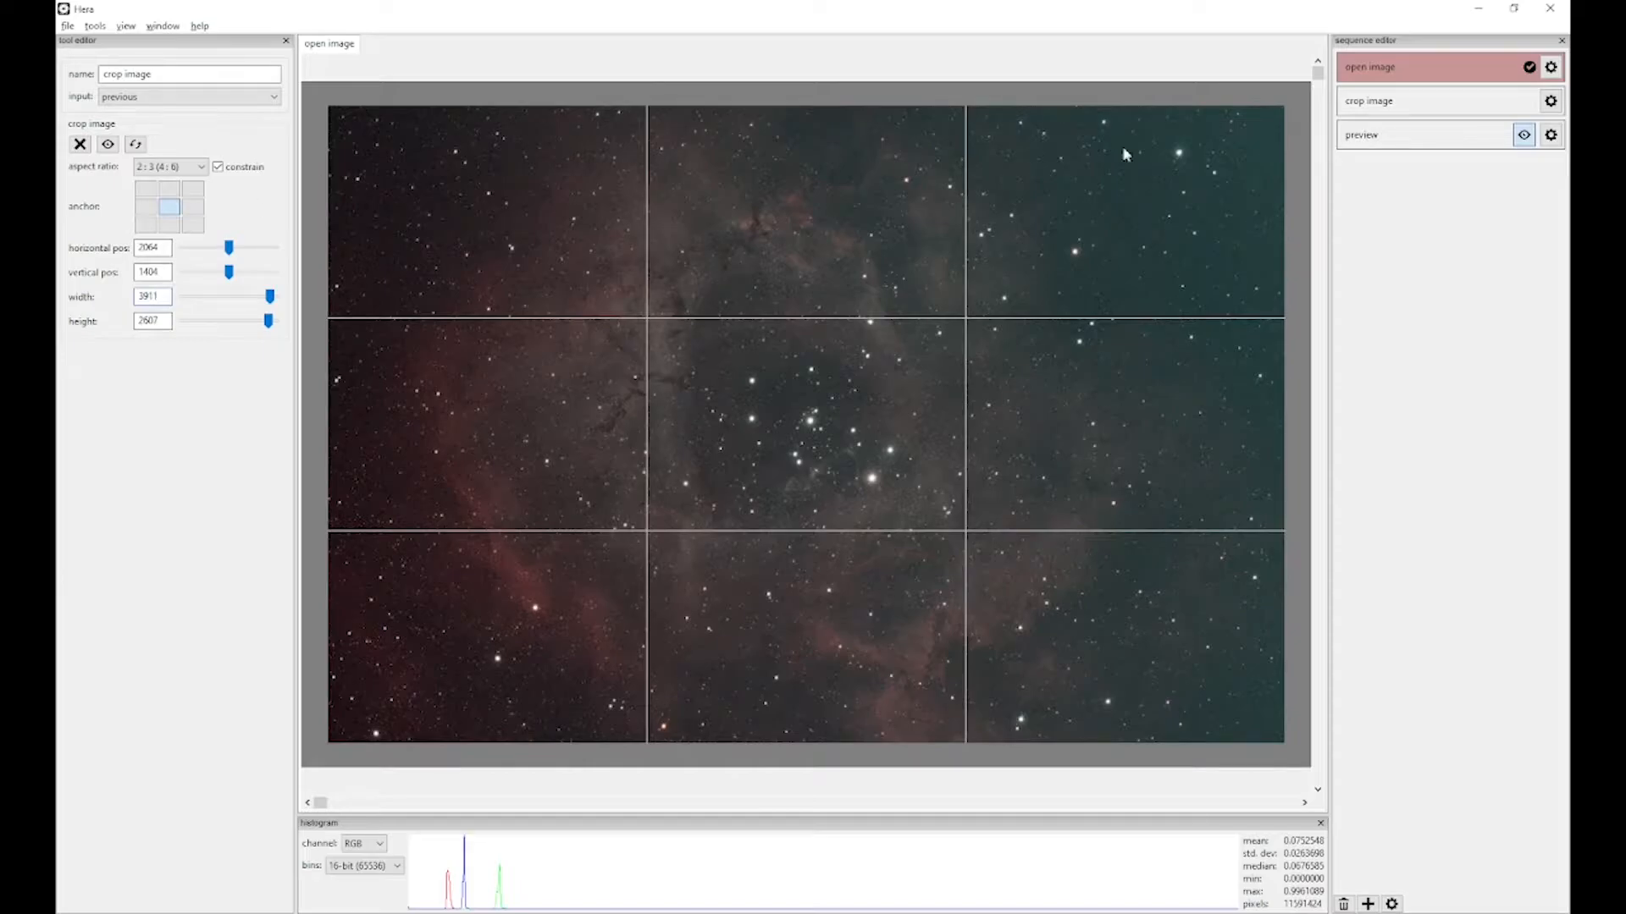
left_click(1377, 110)
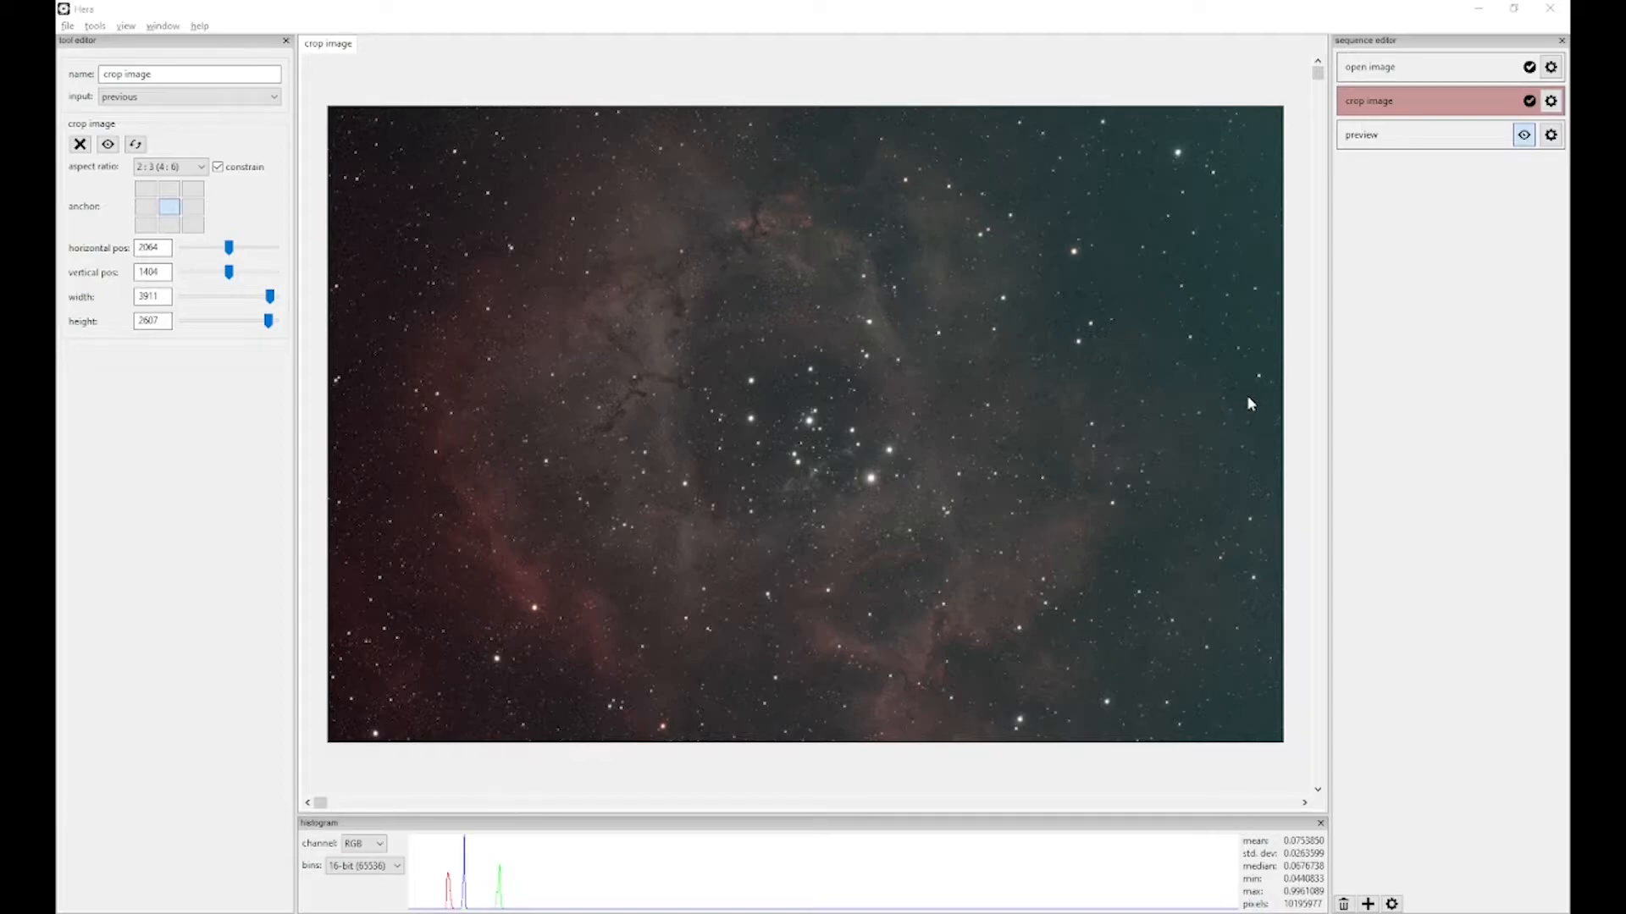
Step: Add a gradient removal tool, place it between crop image and preview in the sequence, and open its settings
left_click(95, 25)
mouse_move(96, 44)
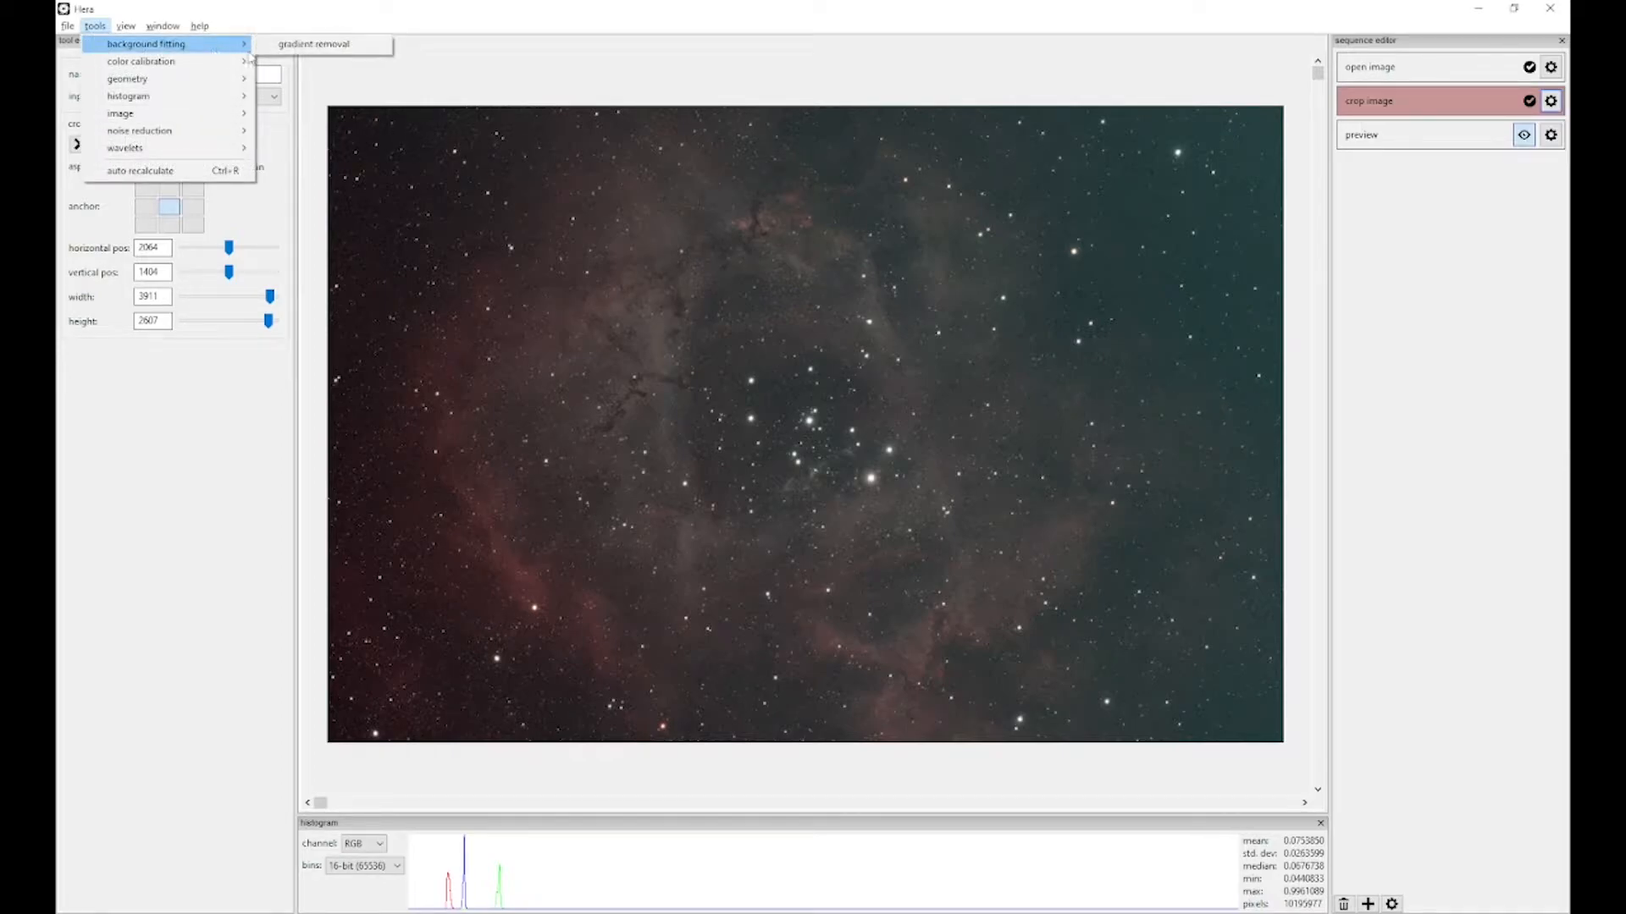
left_click(367, 46)
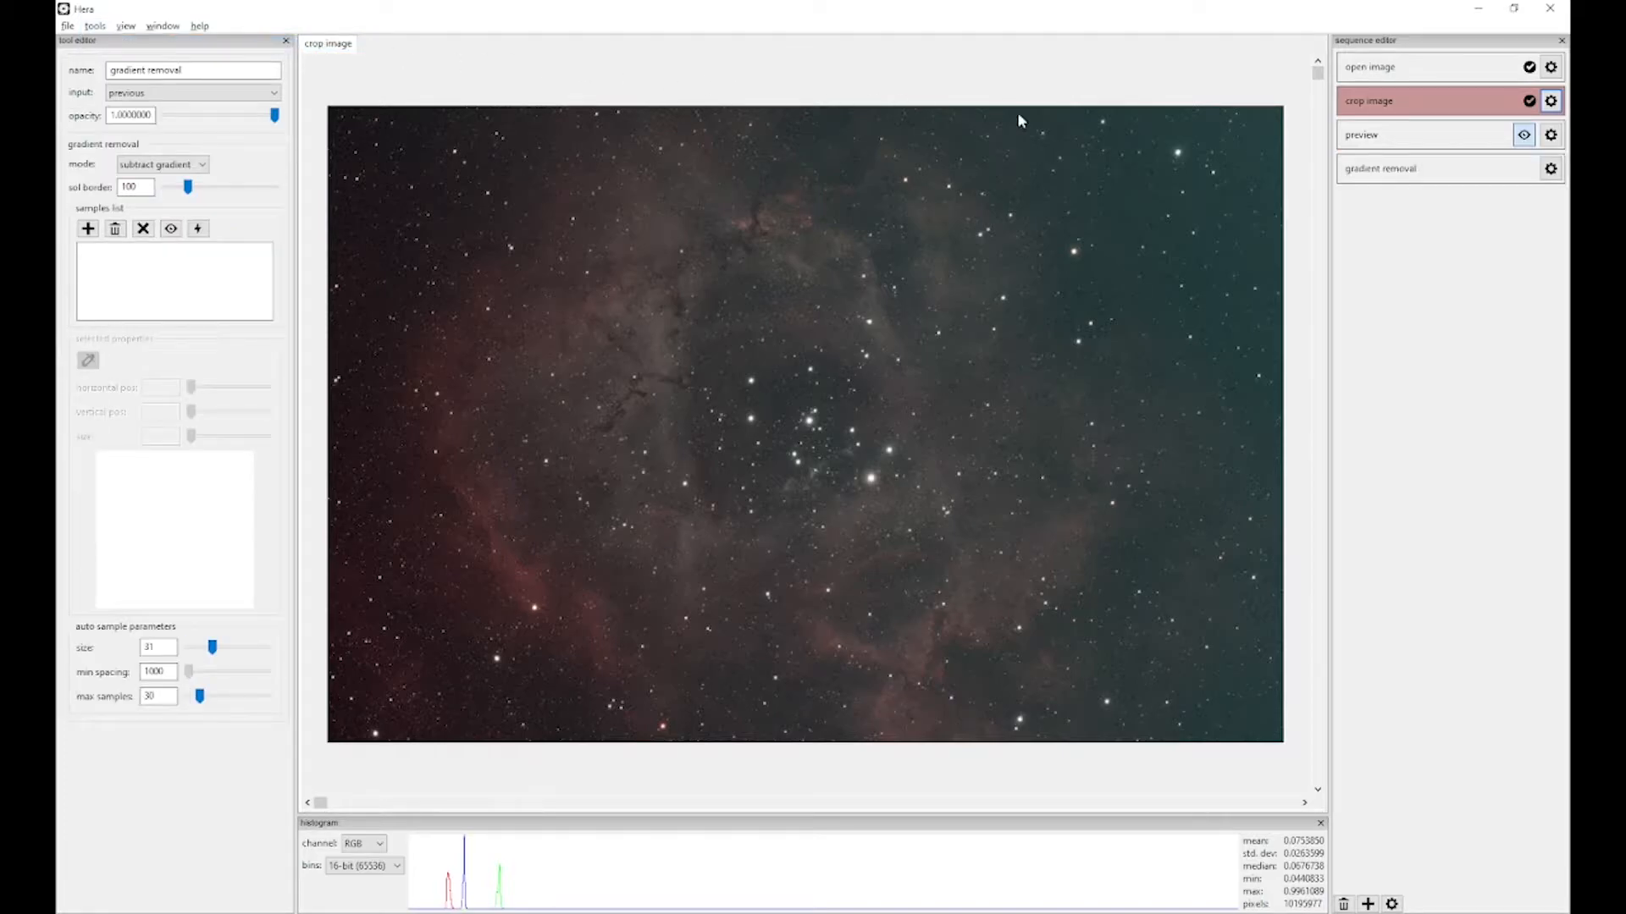
left_click_drag(1363, 144, 1365, 141)
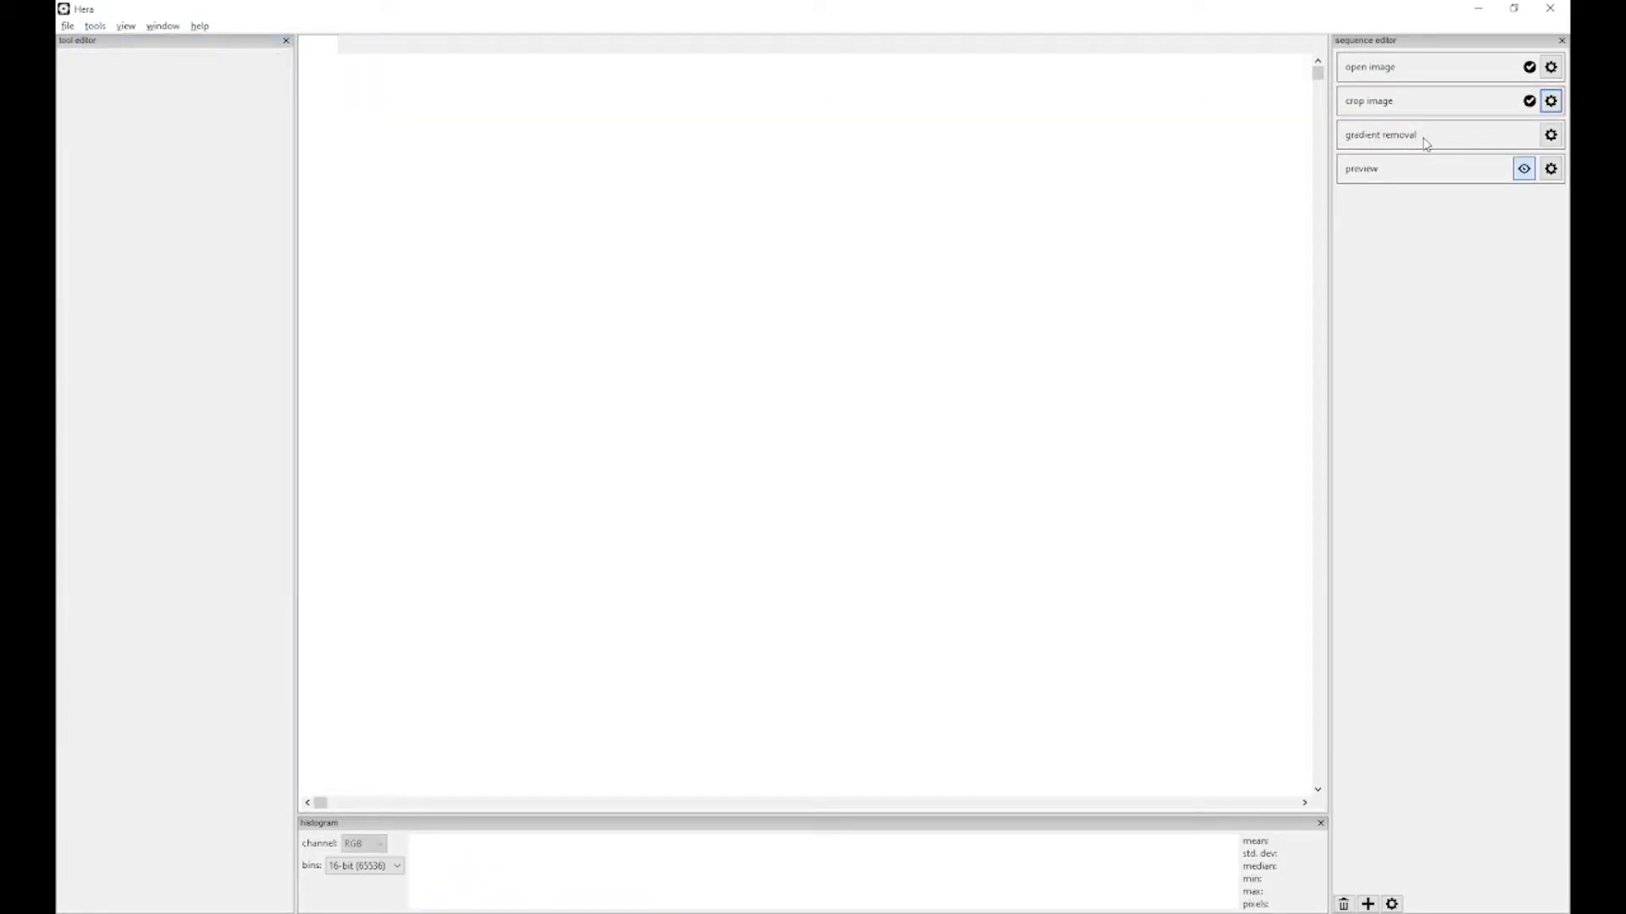
left_click(1555, 138)
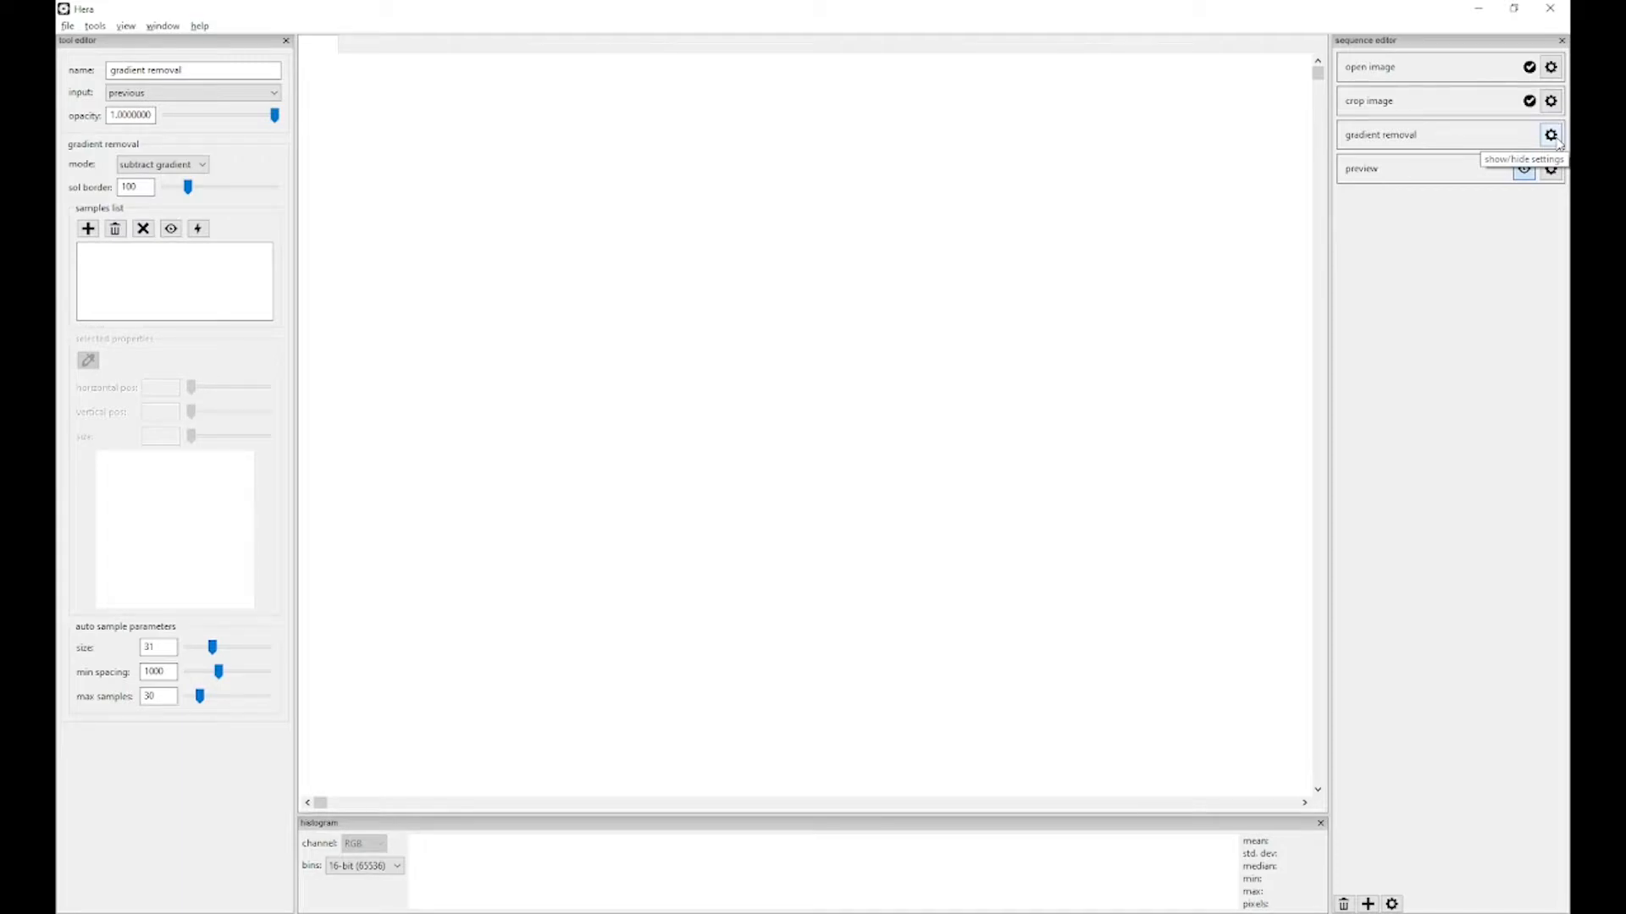
Step: Show the gradient removal samples over the cropped image and place samples automatically
left_click(1553, 137)
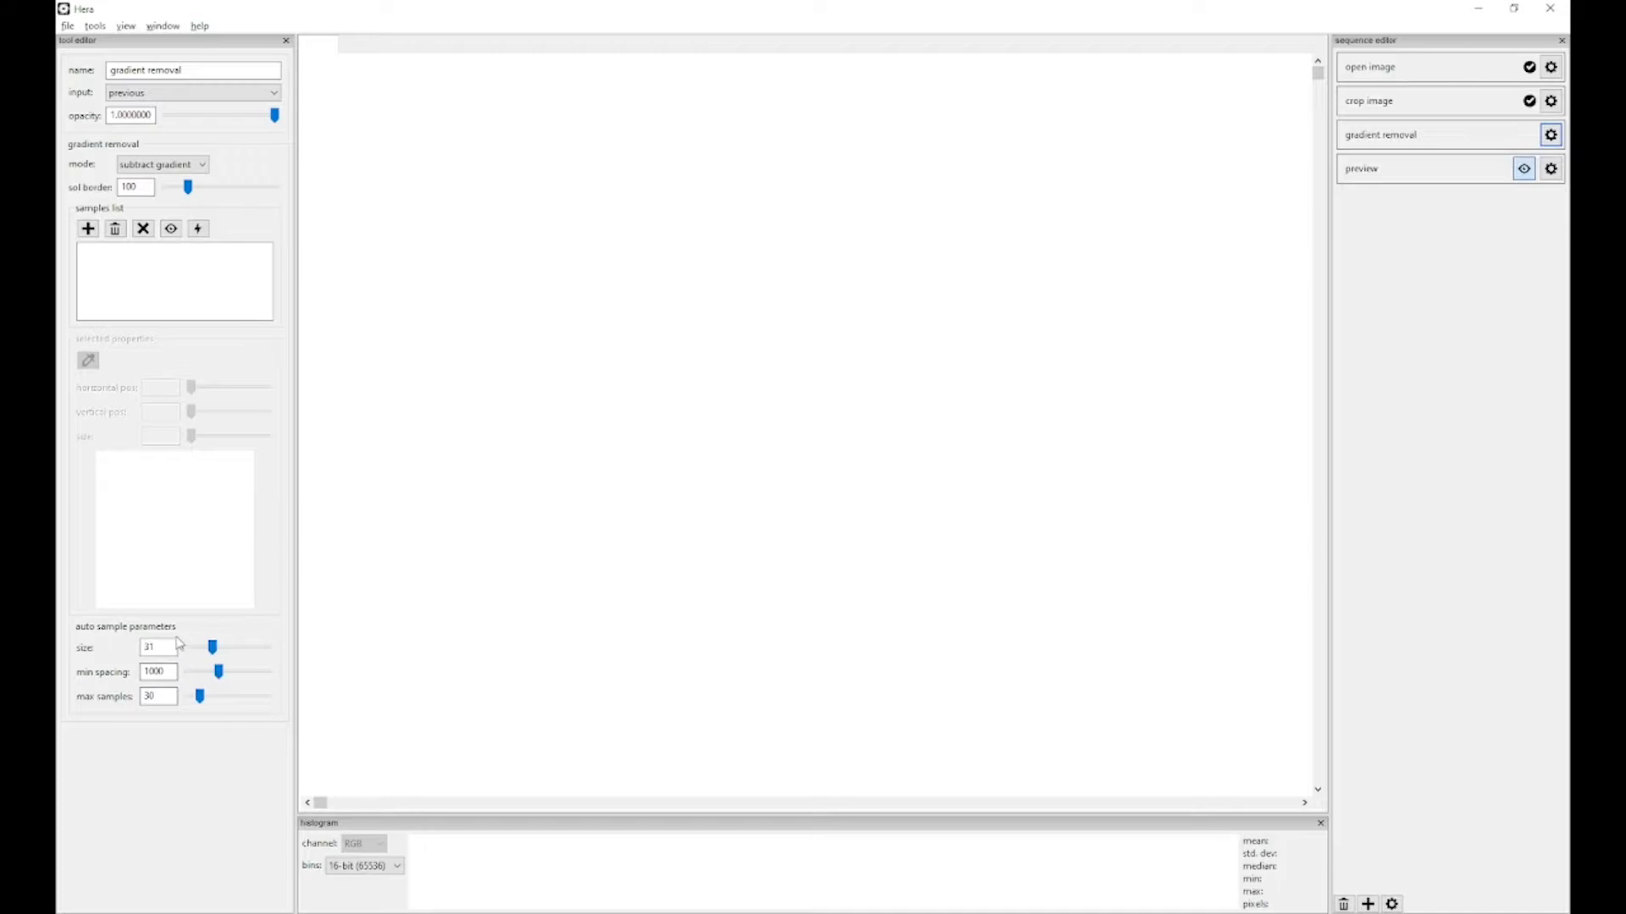
left_click(172, 231)
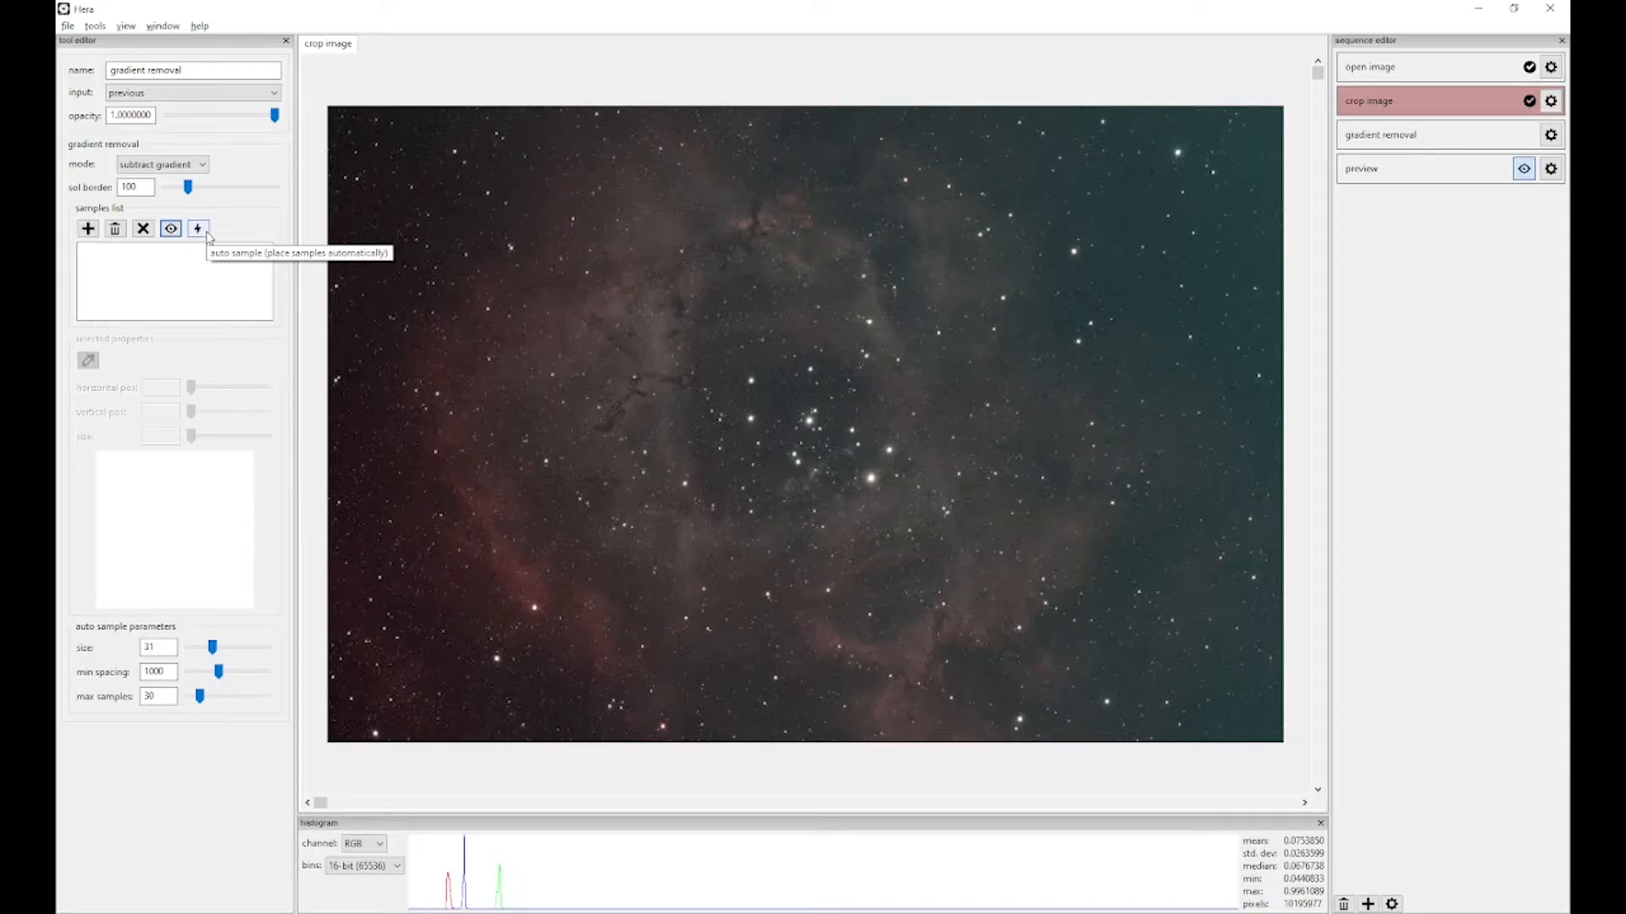
left_click(207, 235)
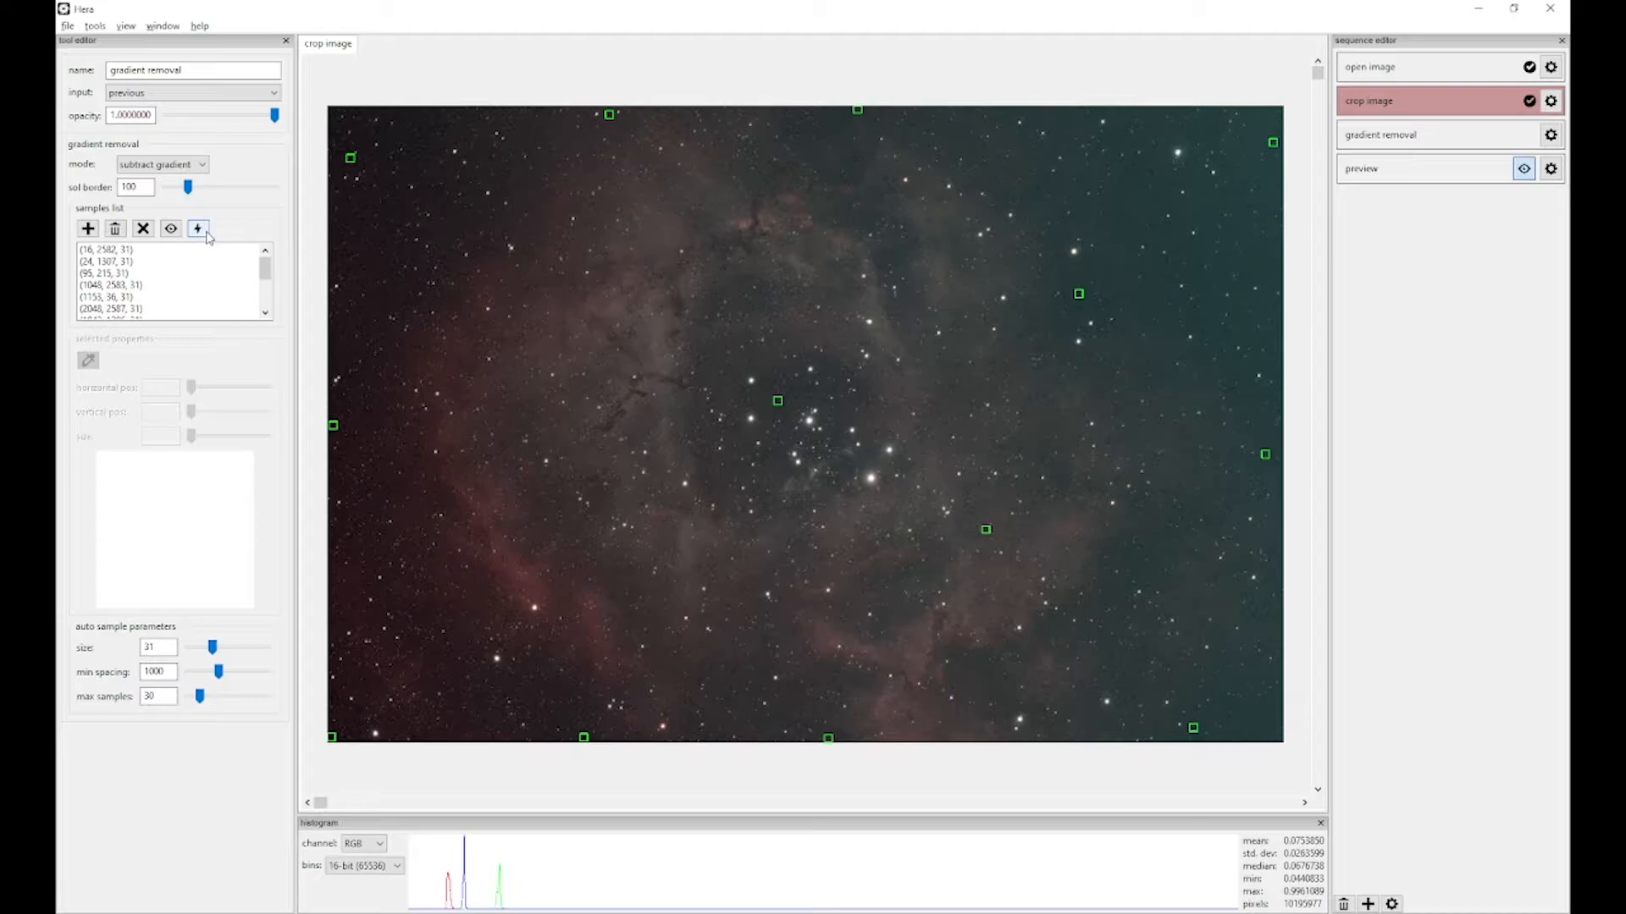
Step: Delete the automatic sample lying on nebulosity at the lower right of centre and add one near the image's upper right edge
left_click(986, 530)
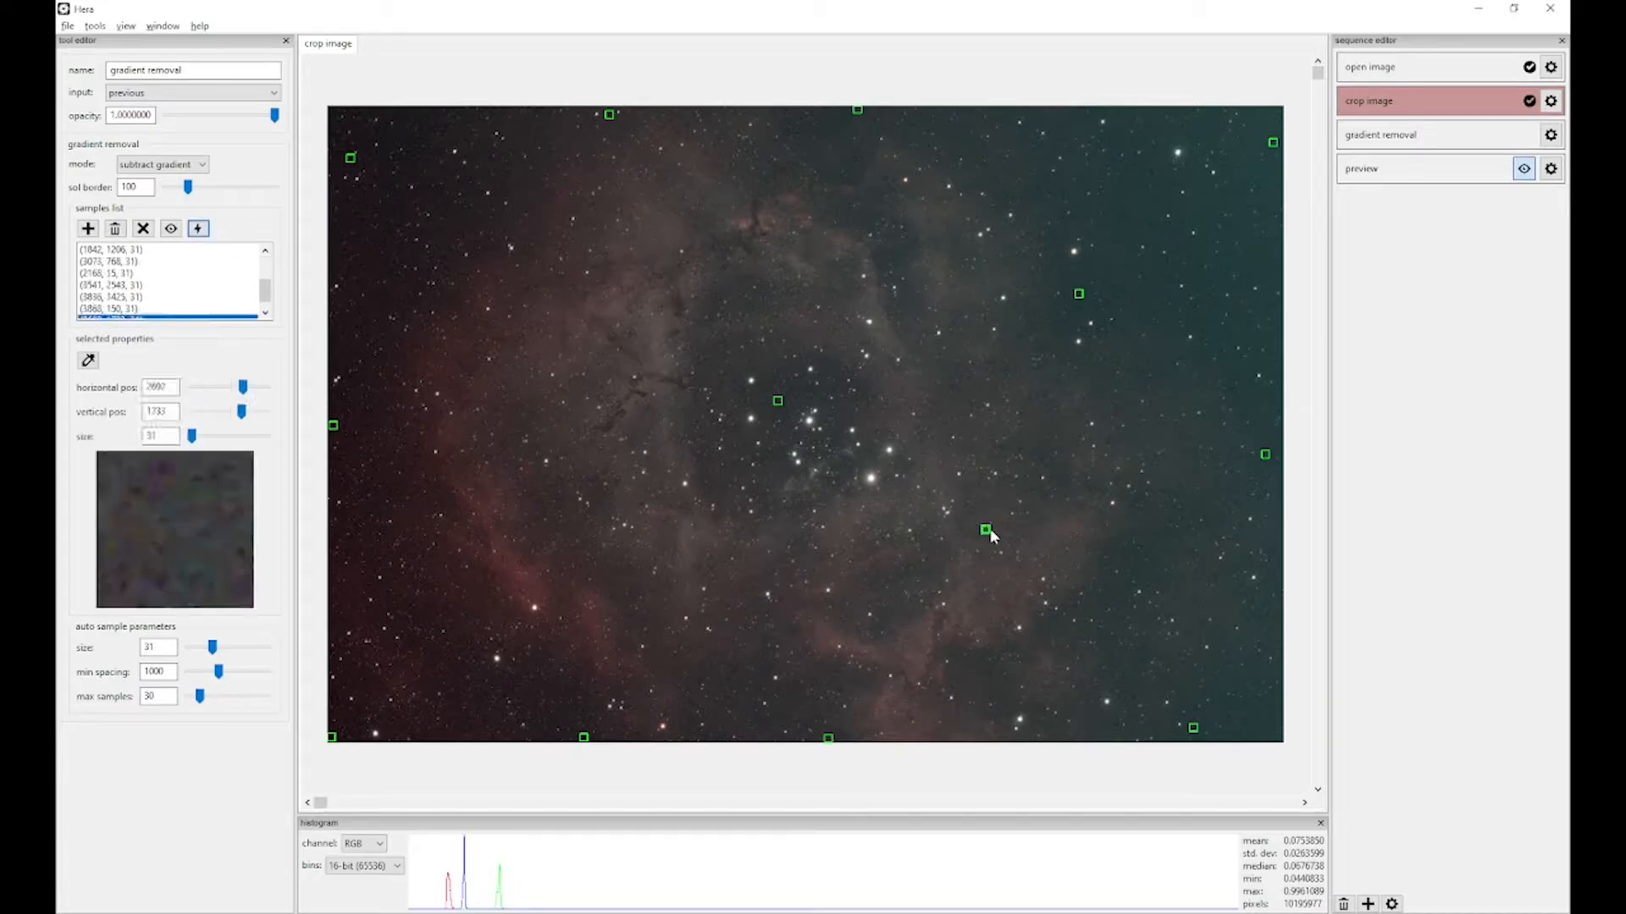
left_click(116, 230)
left_click(88, 228)
left_click(1258, 274)
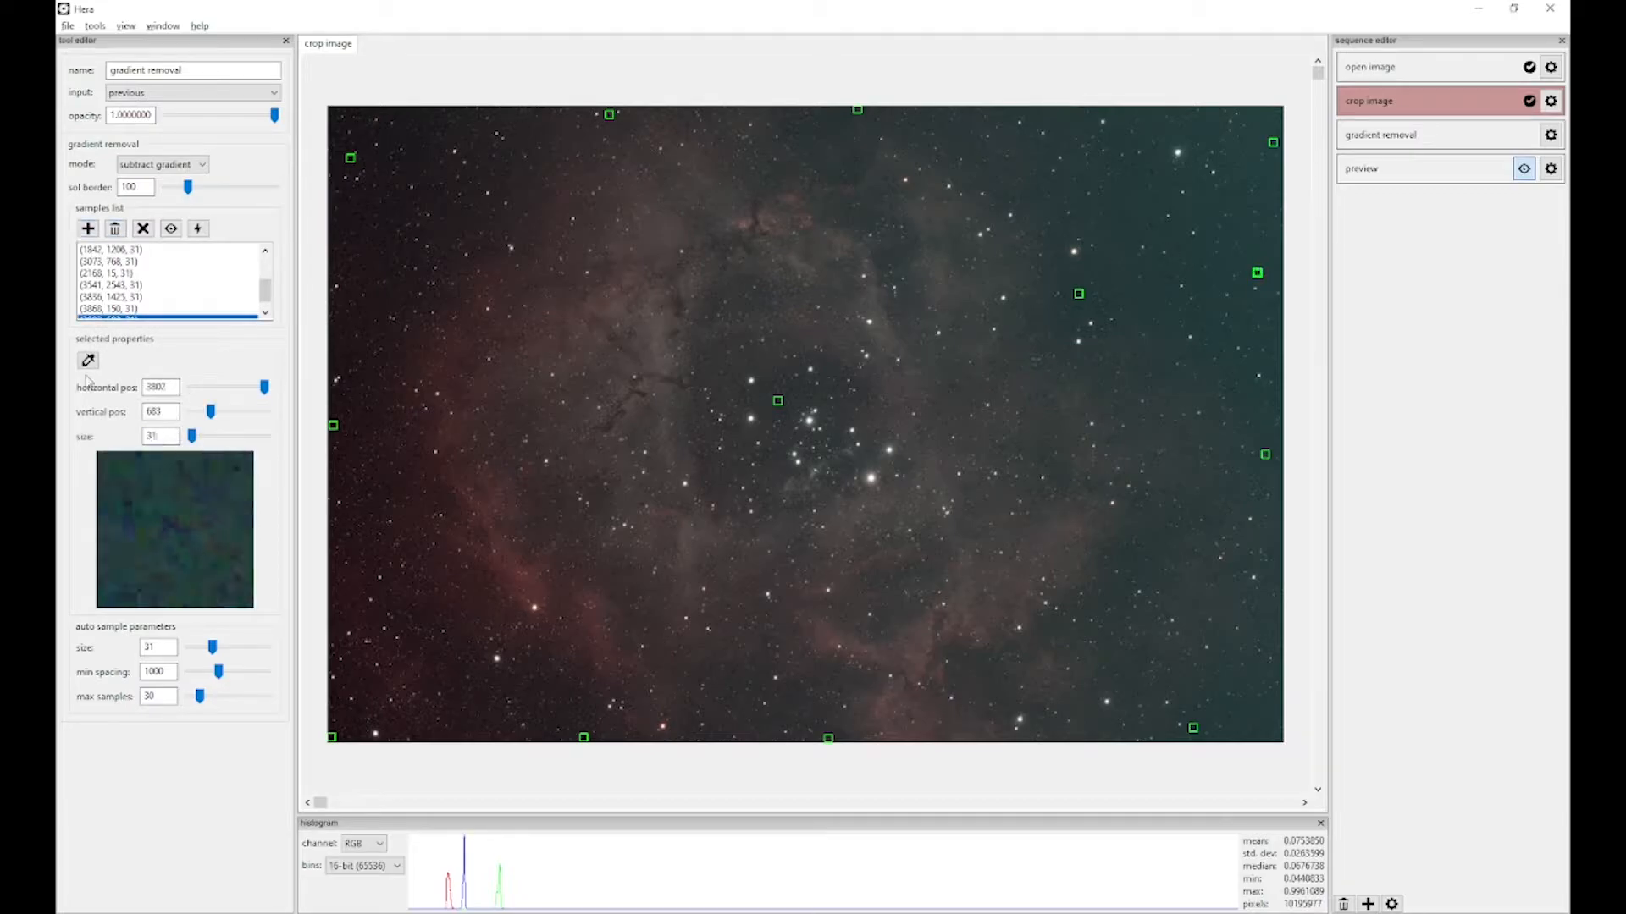
Step: Add gradient samples of size 21 near the image's lower right edge and in the dark sky right of the upper centre
left_click(1259, 669)
left_click(88, 229)
left_click(175, 414)
left_click(583, 738)
left_click(88, 229)
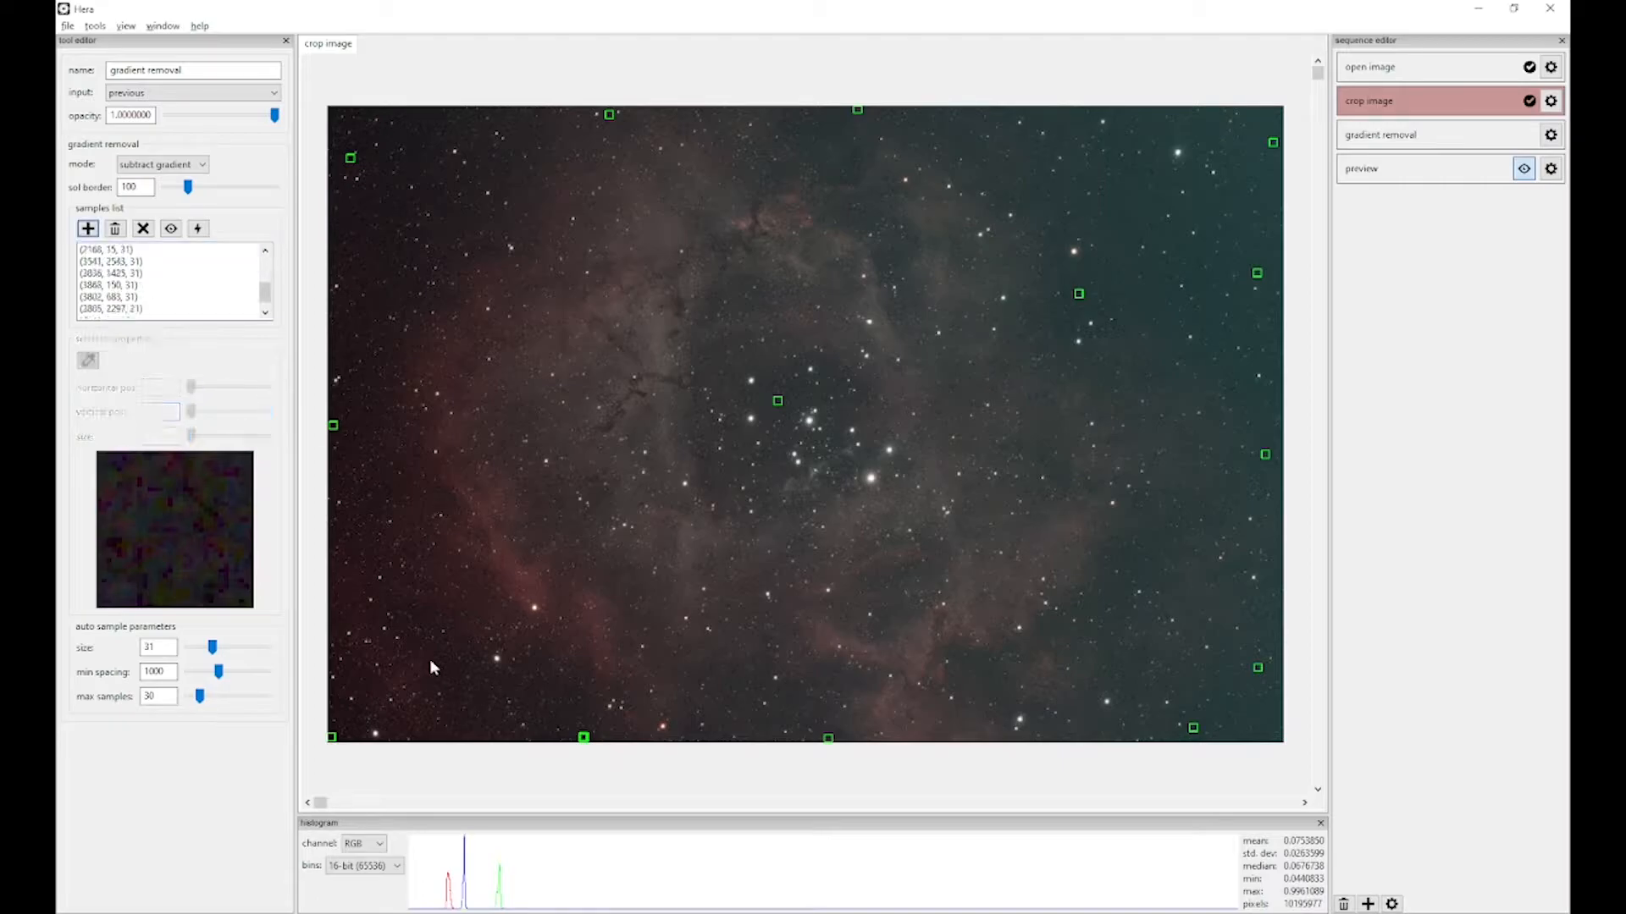
left_click(1031, 155)
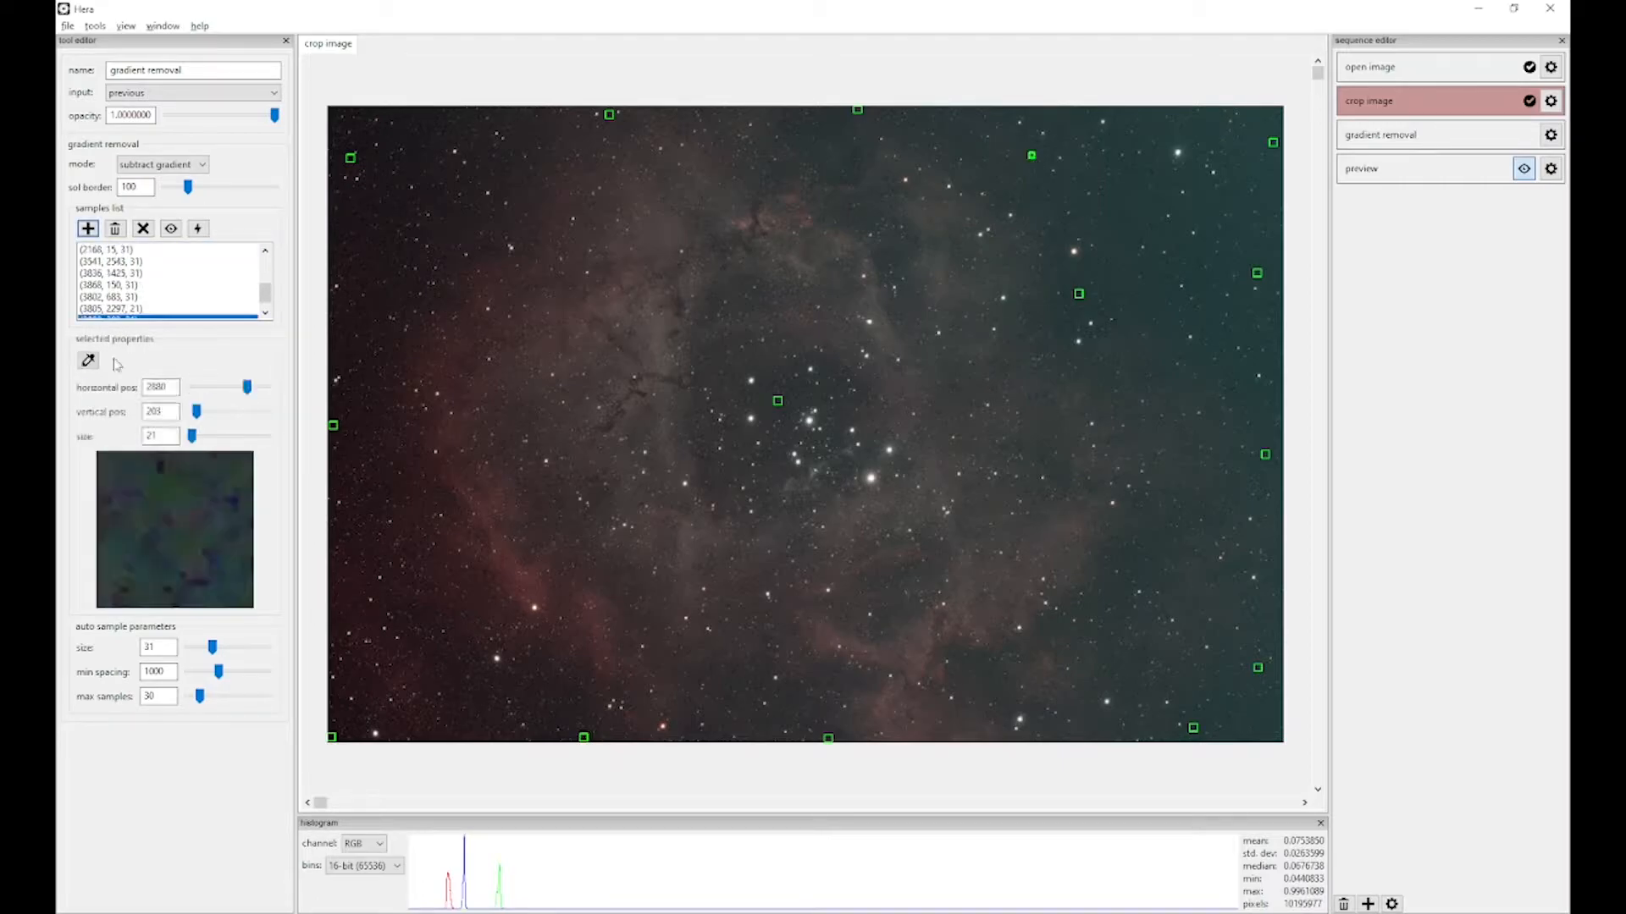
Step: Add two more gradient samples, one in the lower right sky area and one near the lower left edge of the image
left_click(89, 229)
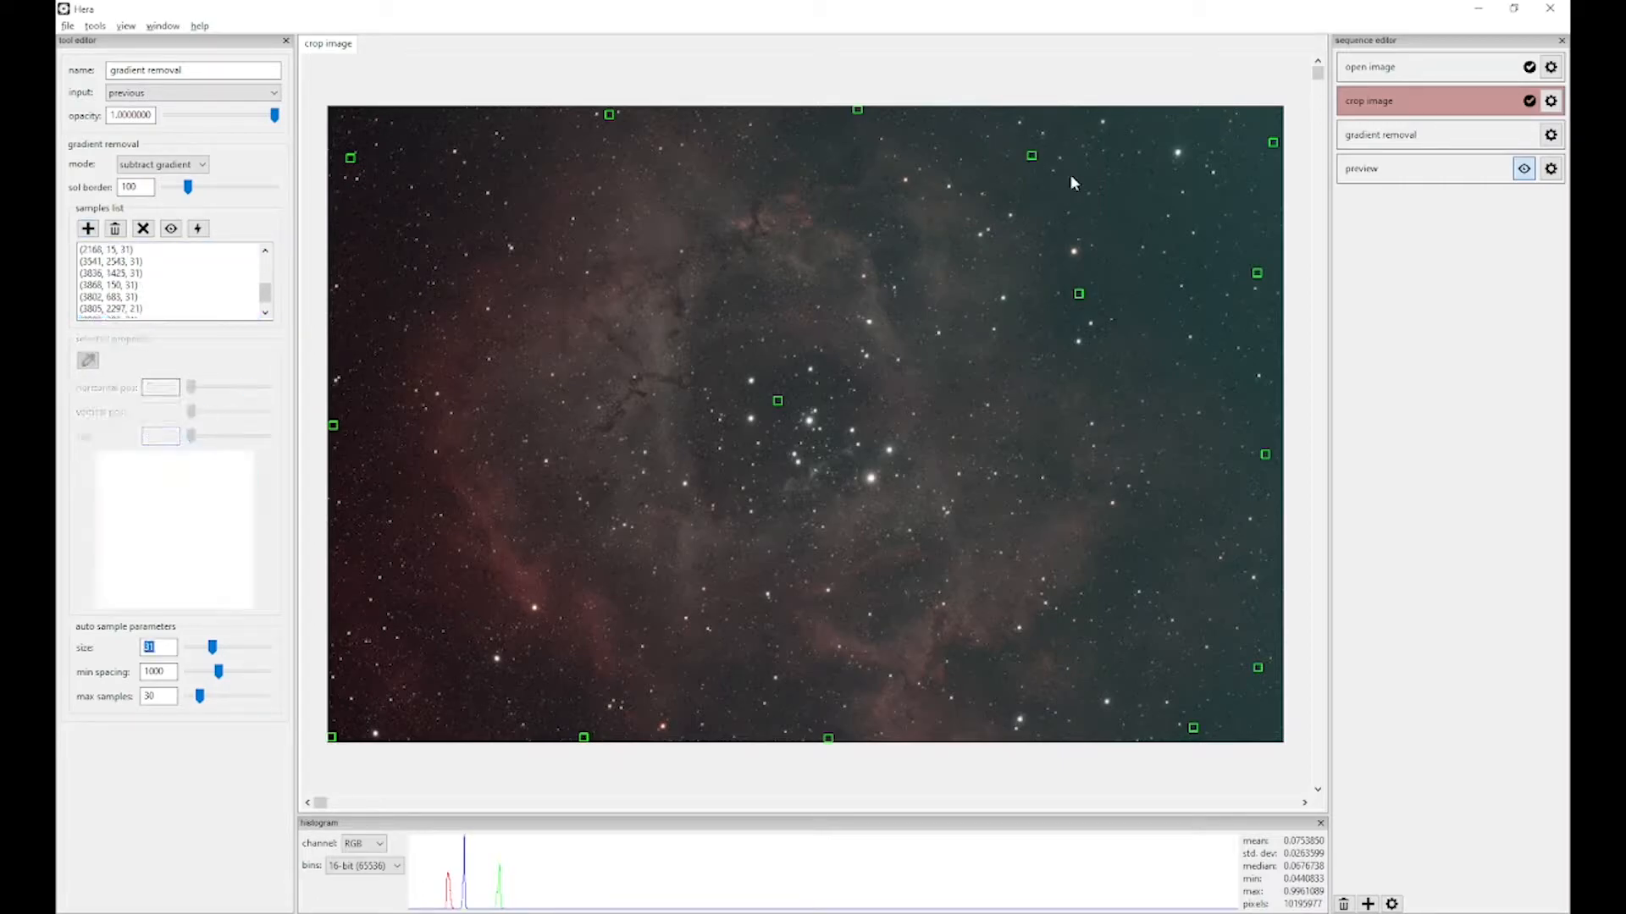
left_click(1126, 589)
left_click(1169, 557)
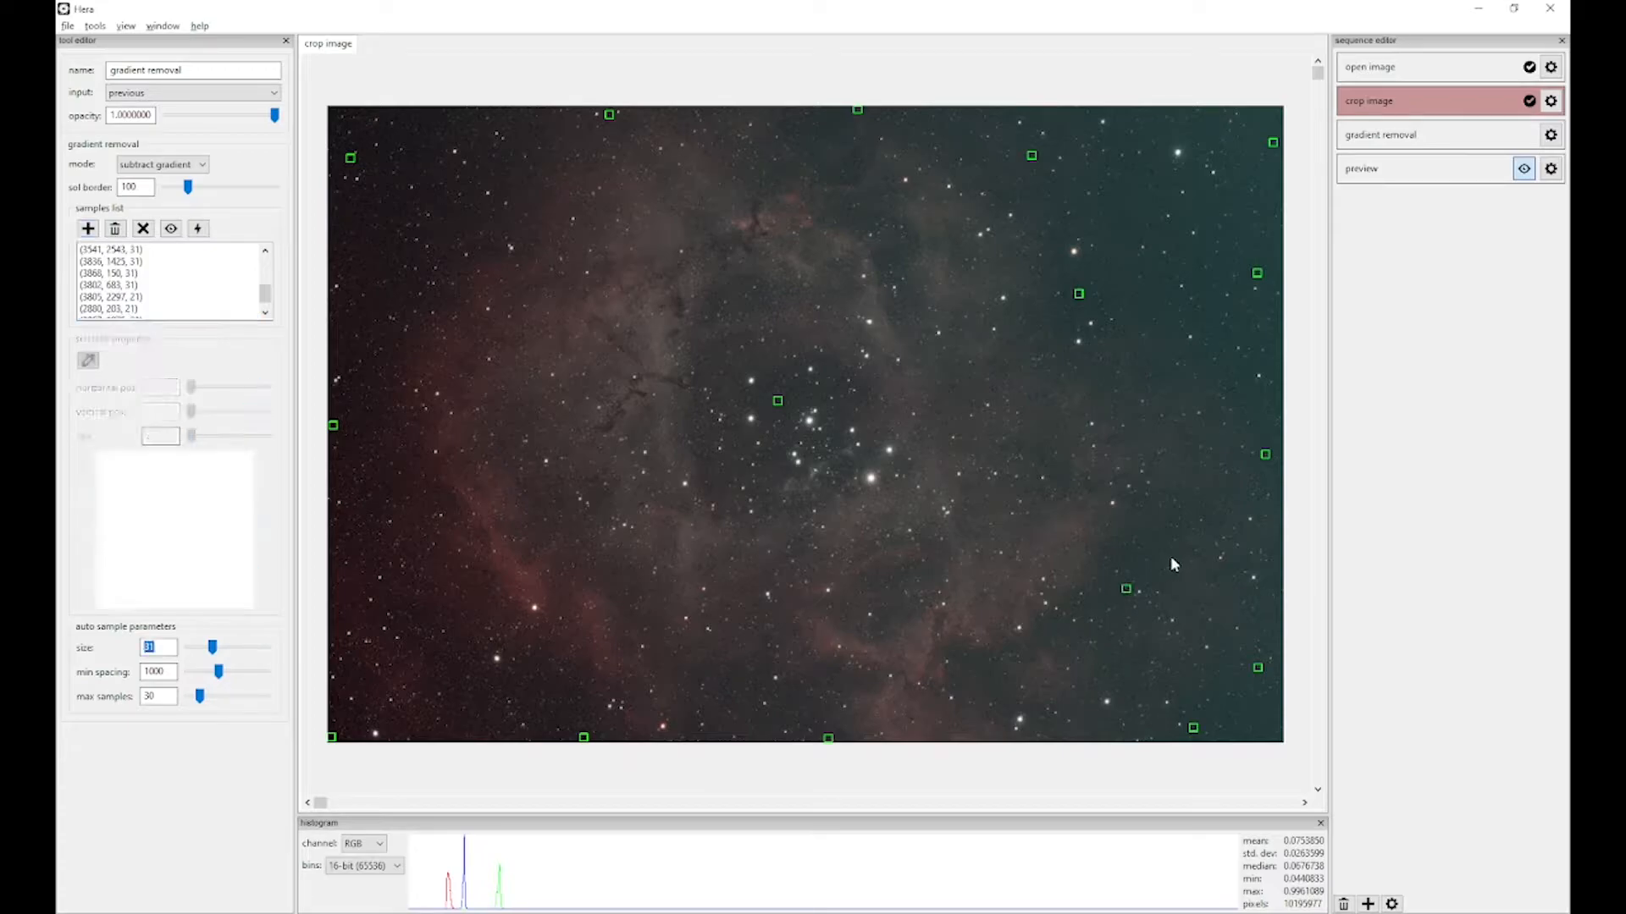
left_click(97, 227)
left_click(99, 231)
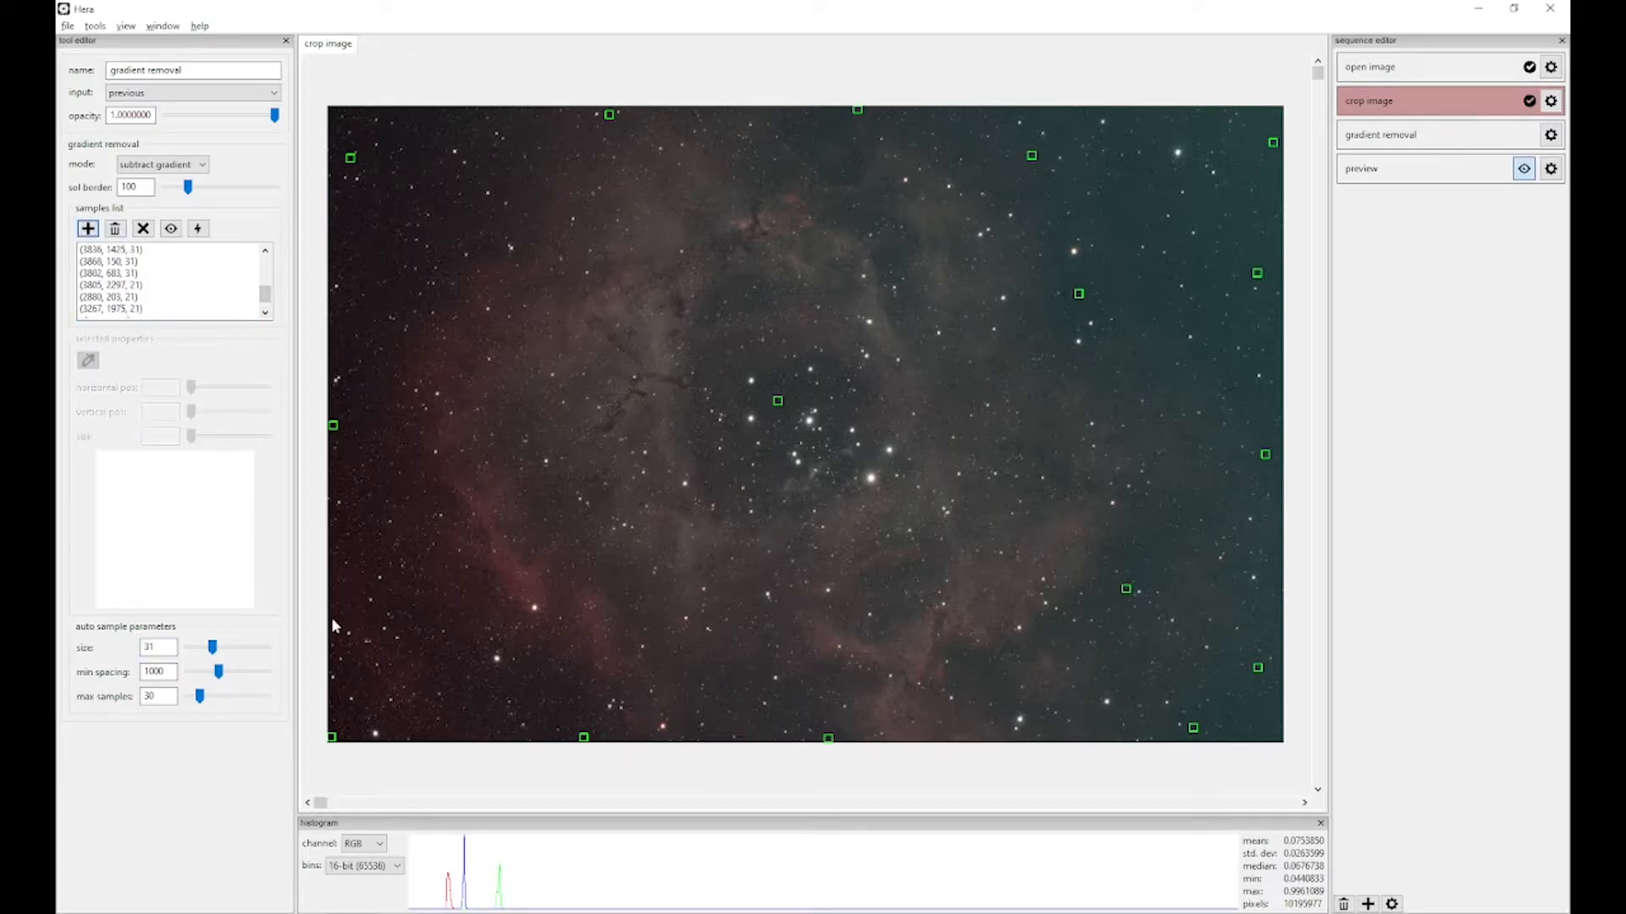
left_click(344, 595)
left_click(526, 569)
Step: Move the bottom-centre sample off the nebulosity to about 1811, 2536 and calculate the gradient removal
left_click(828, 738)
left_click(89, 362)
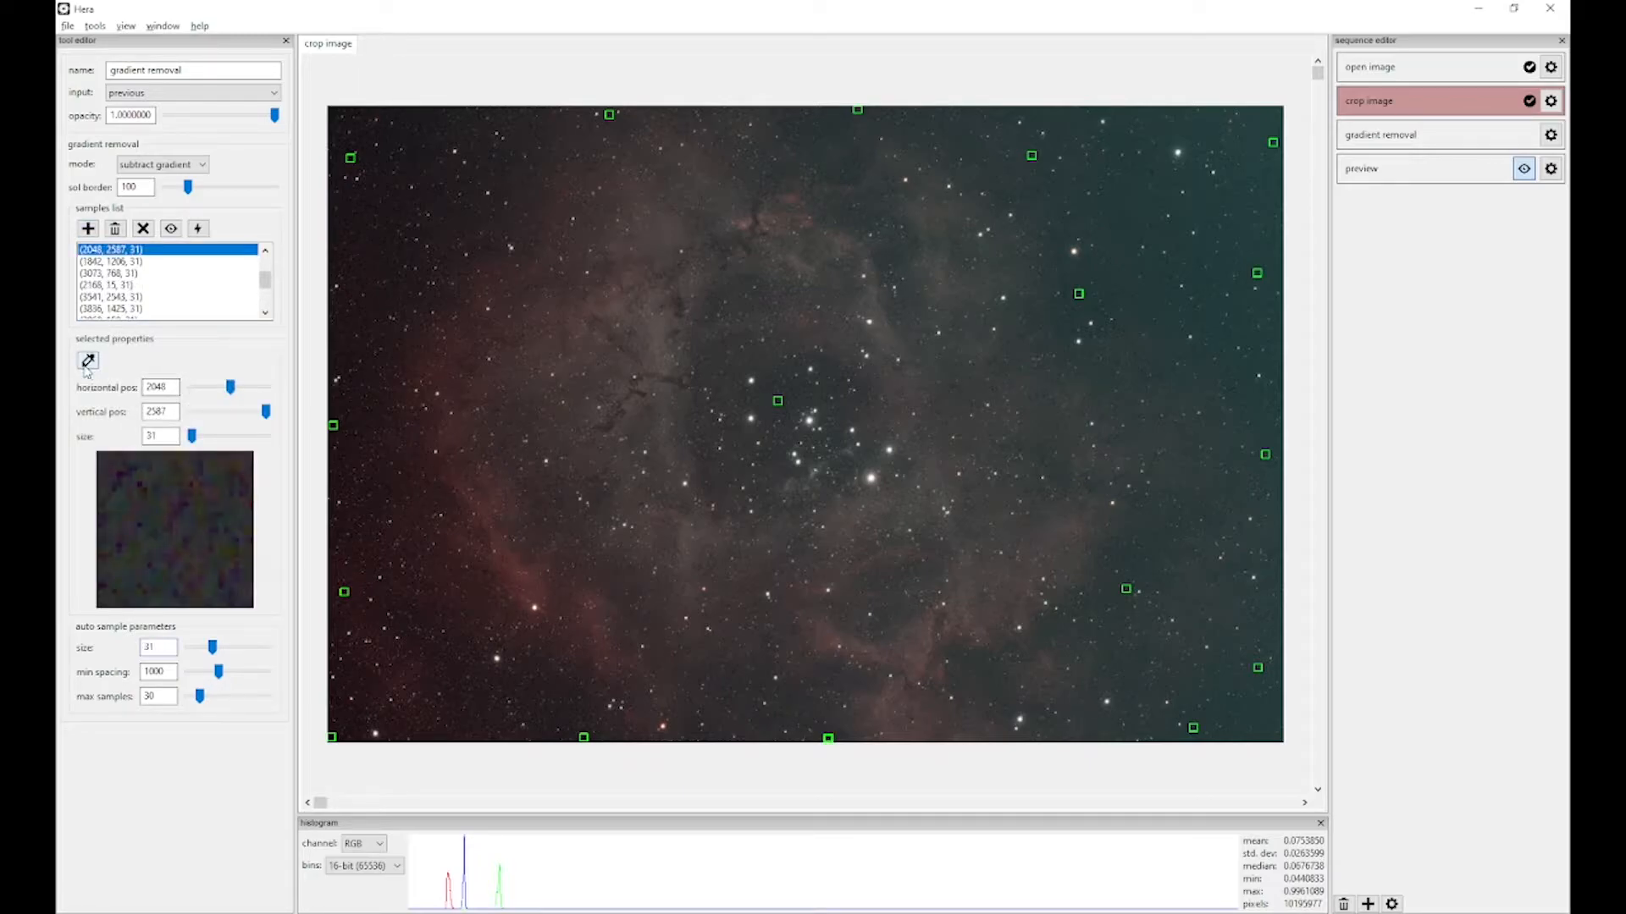
left_click(756, 735)
left_click(770, 726)
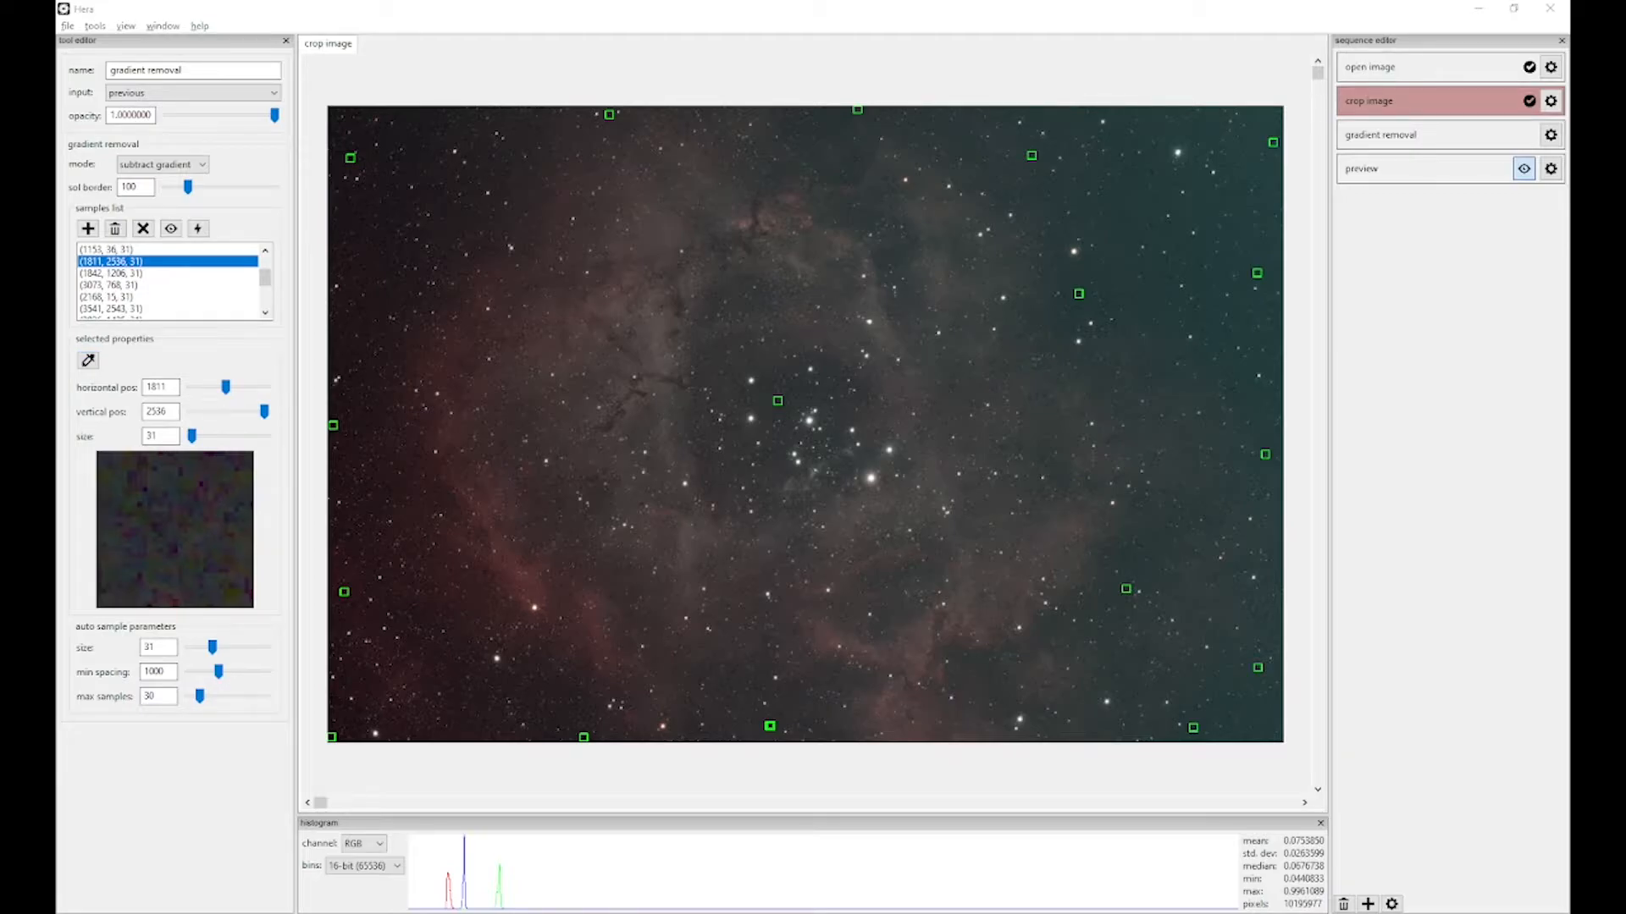
left_click(1429, 144)
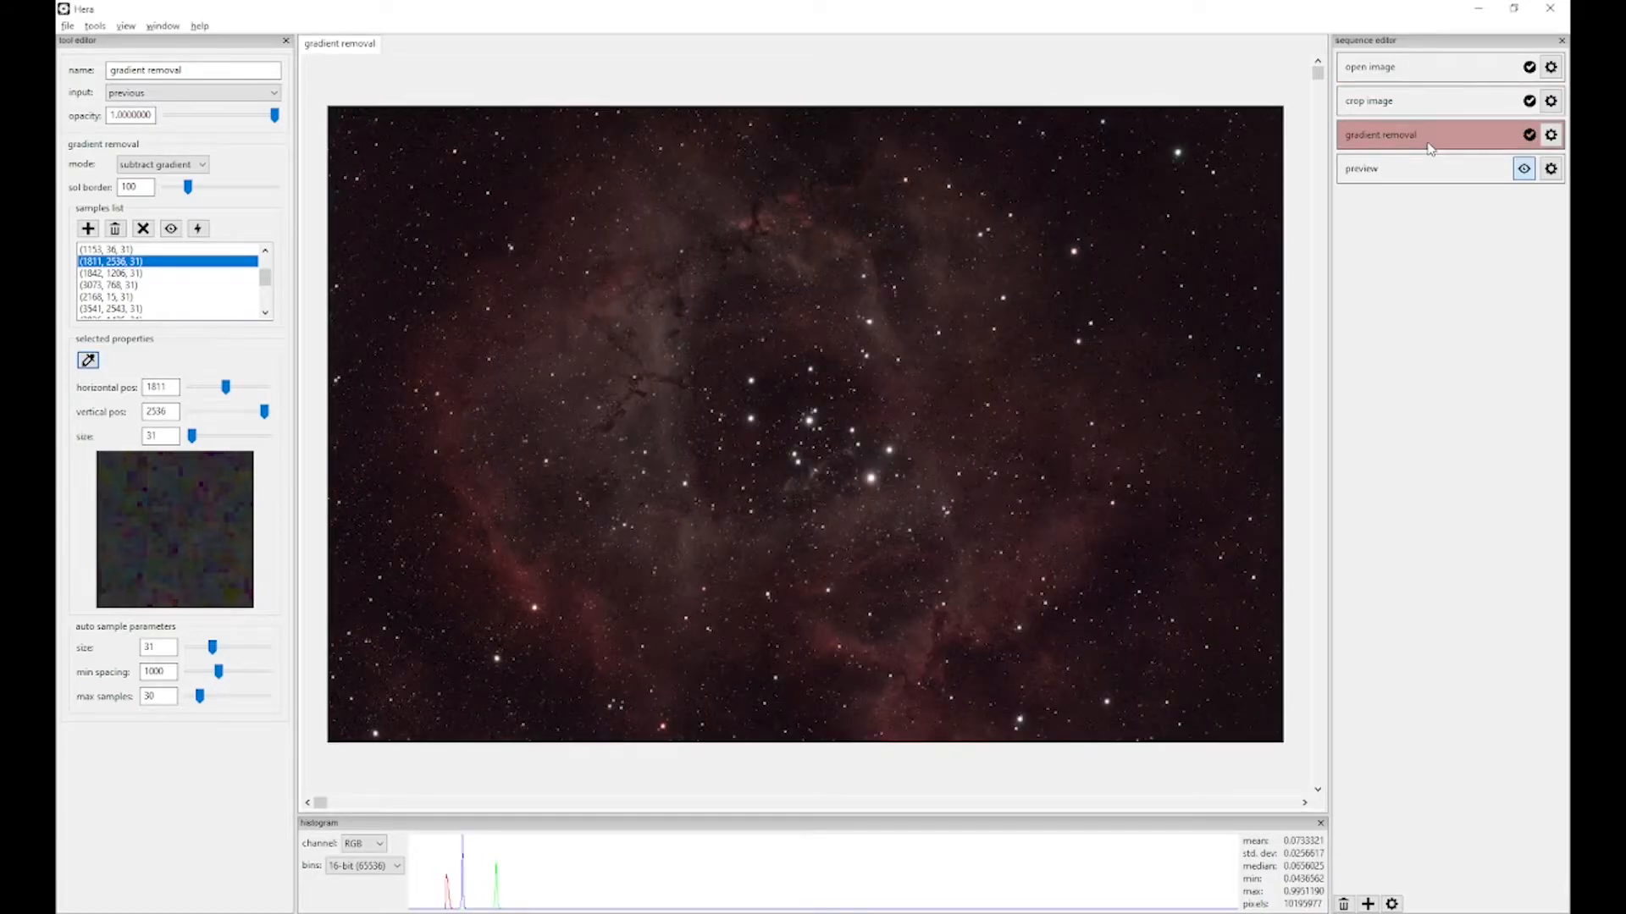
Step: Auto-stretch the preview for the gradient-removed image and compare it with the crop image result
left_click(1548, 171)
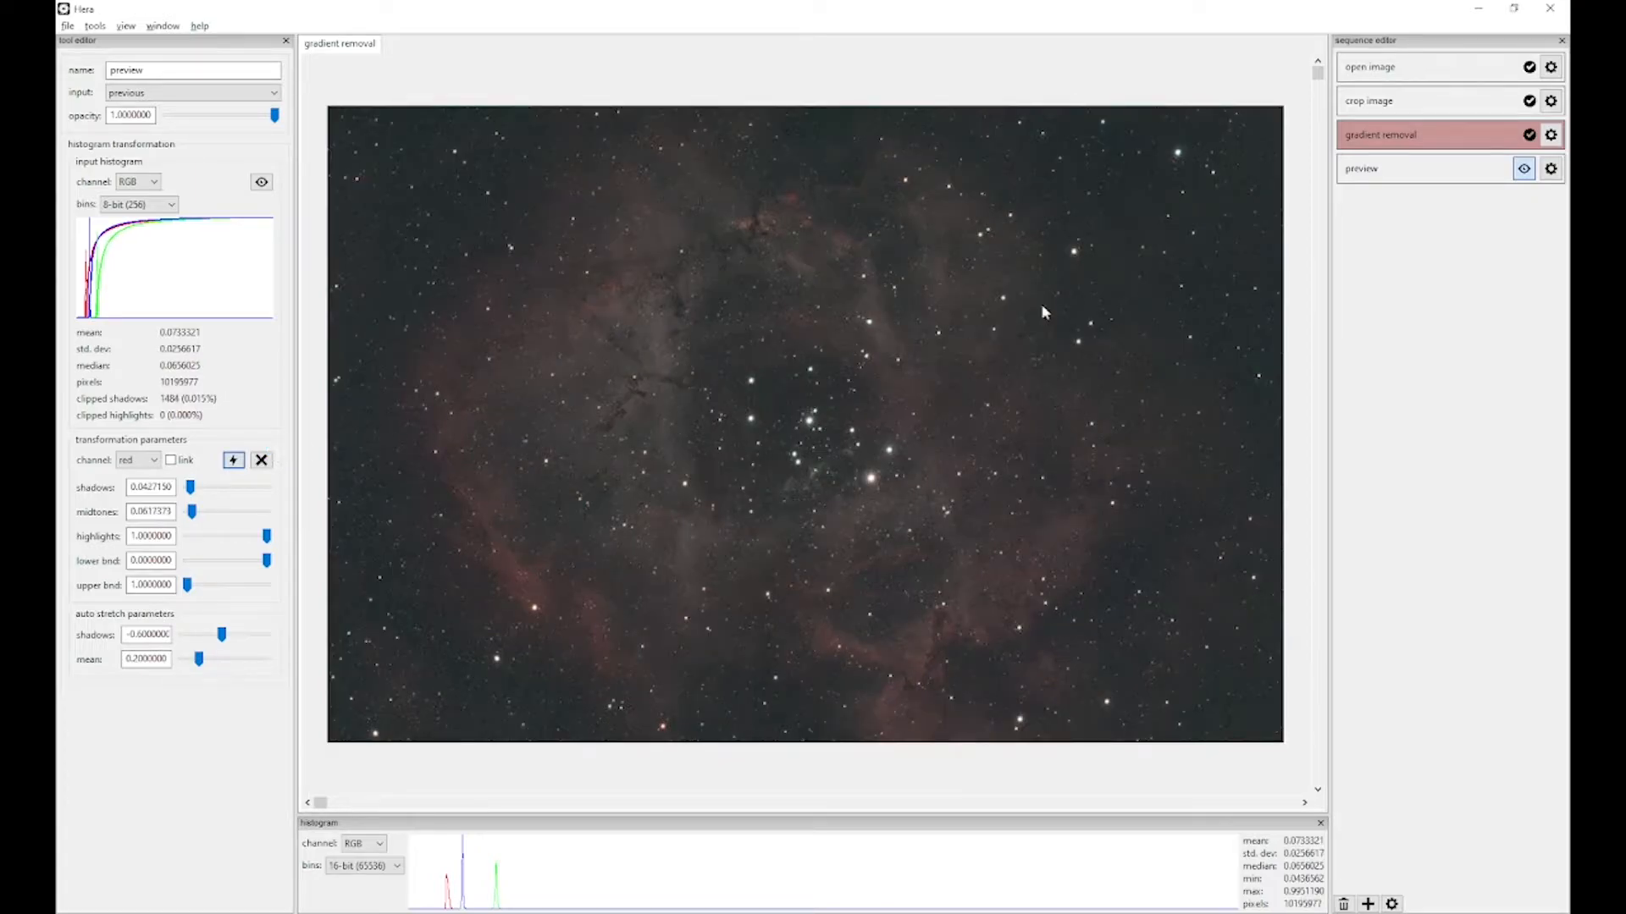
left_click(1383, 113)
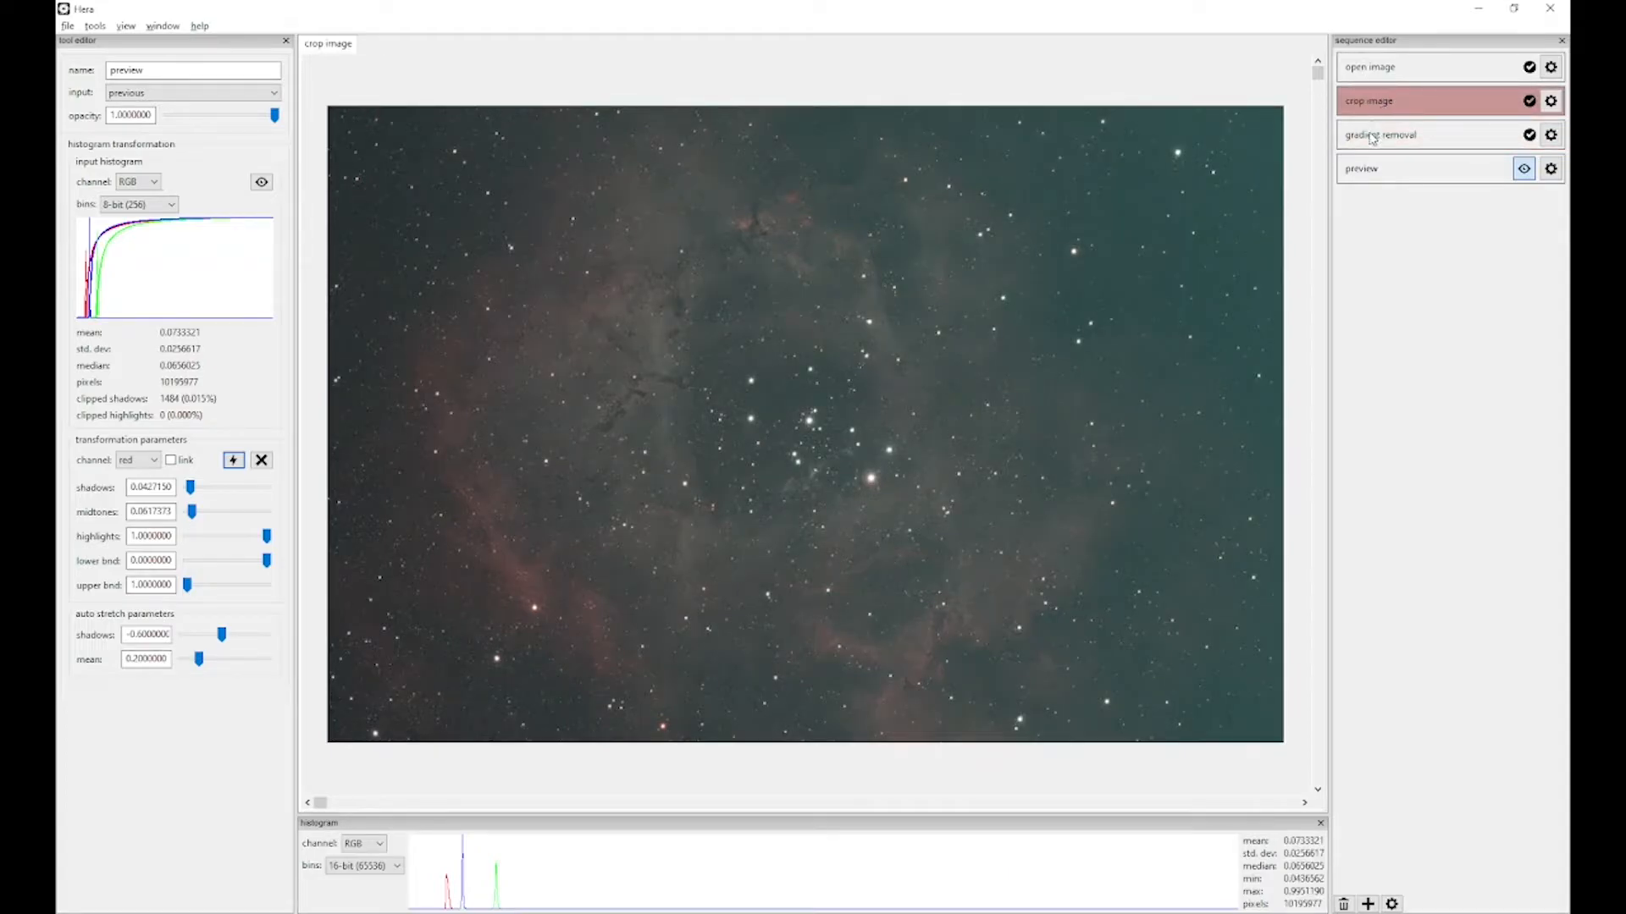
left_click(1373, 138)
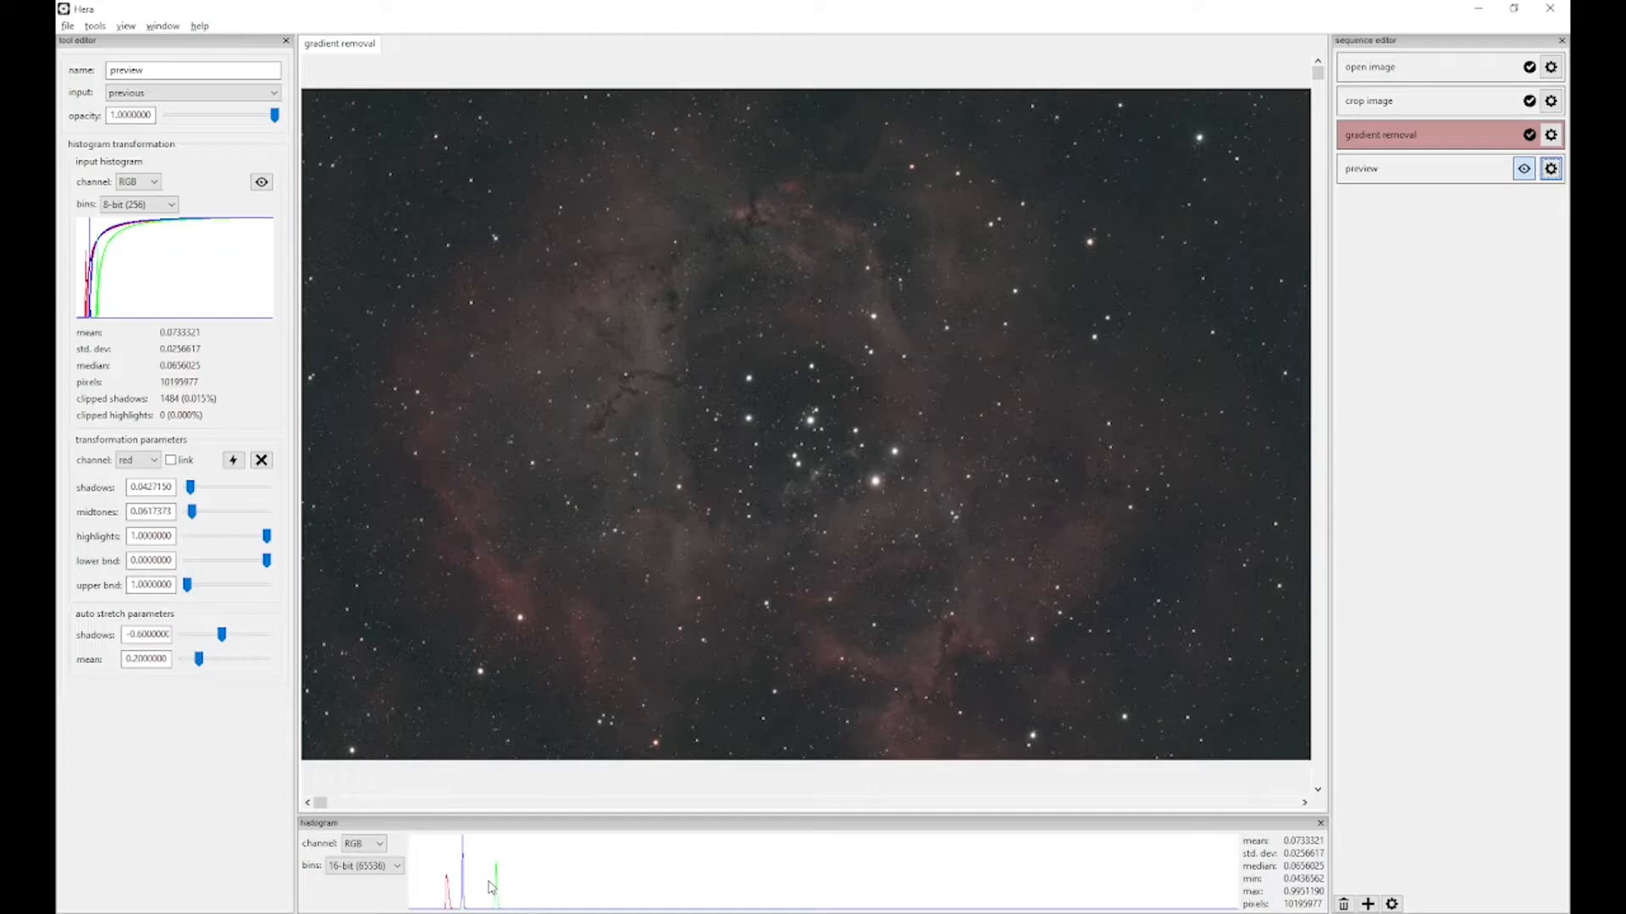
Step: Add a background neutralization tool between gradient removal and preview in the sequence and open its settings
left_click(95, 25)
mouse_move(187, 61)
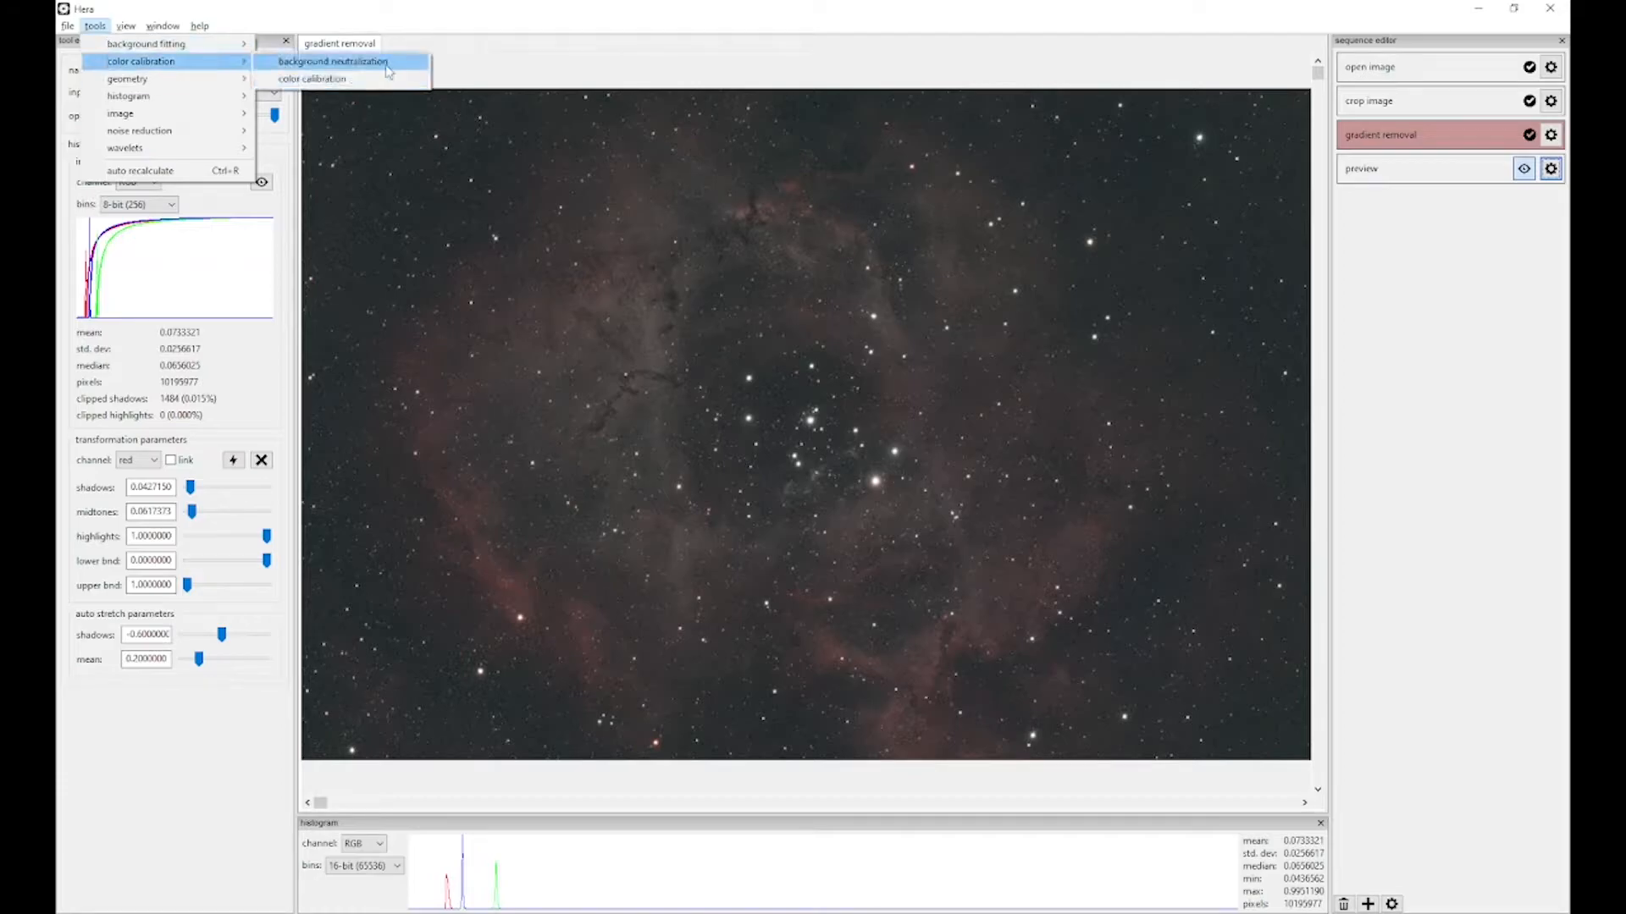
left_click(374, 65)
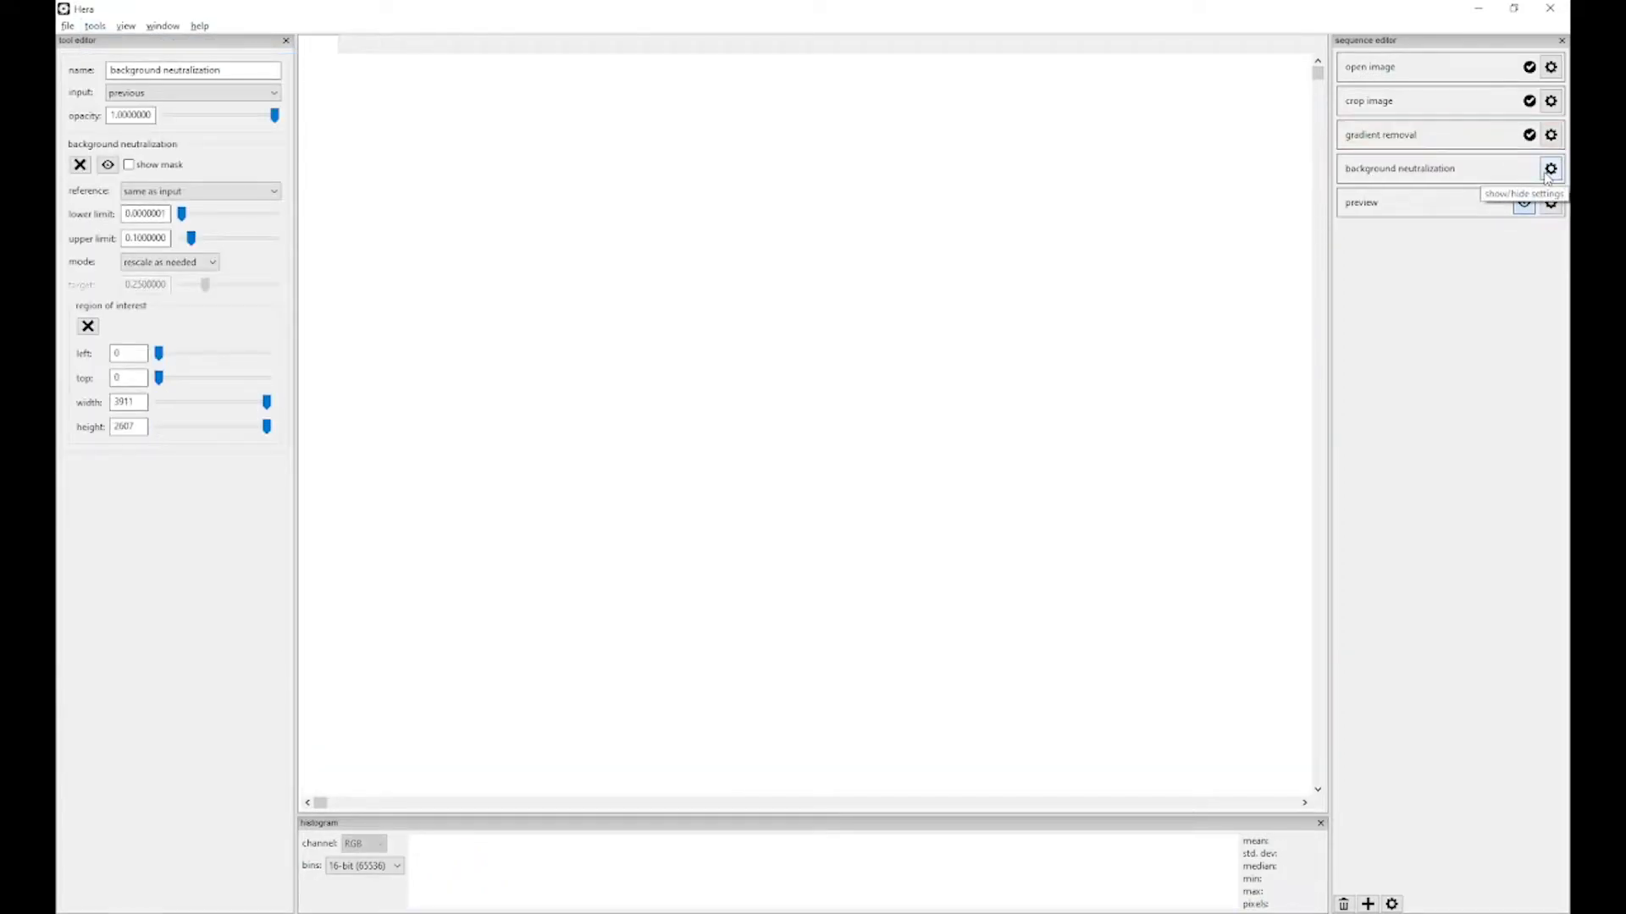
left_click(1549, 172)
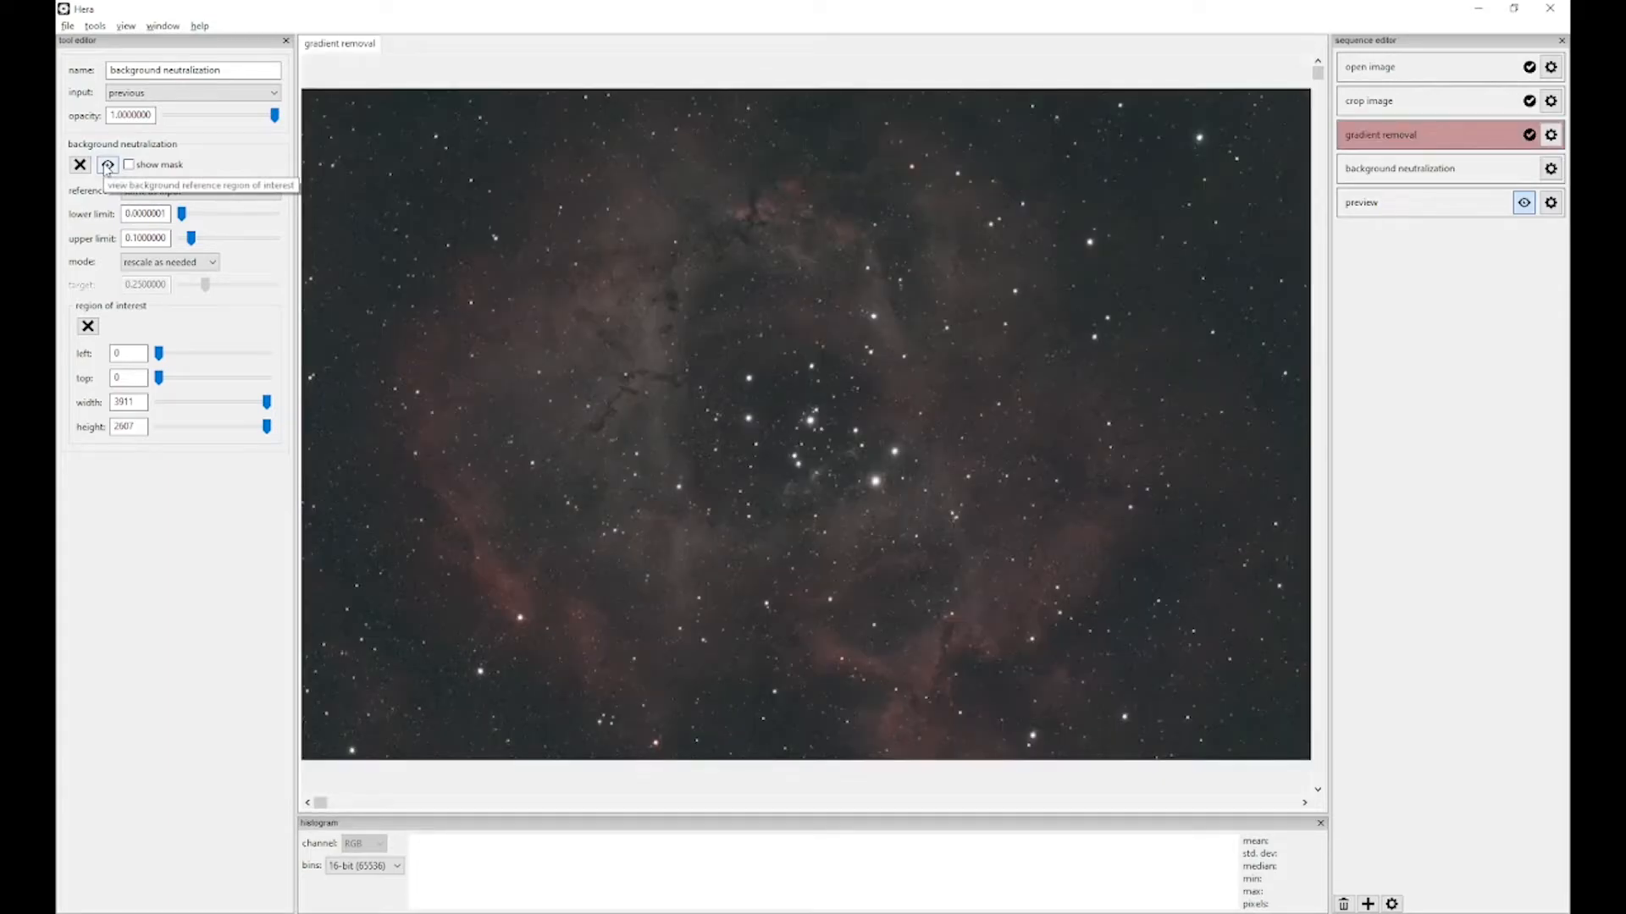
Step: Set the background reference region of interest to 400 wide and 400 high in the image's upper left corner
left_click_drag(144, 402, 105, 403)
type("400")
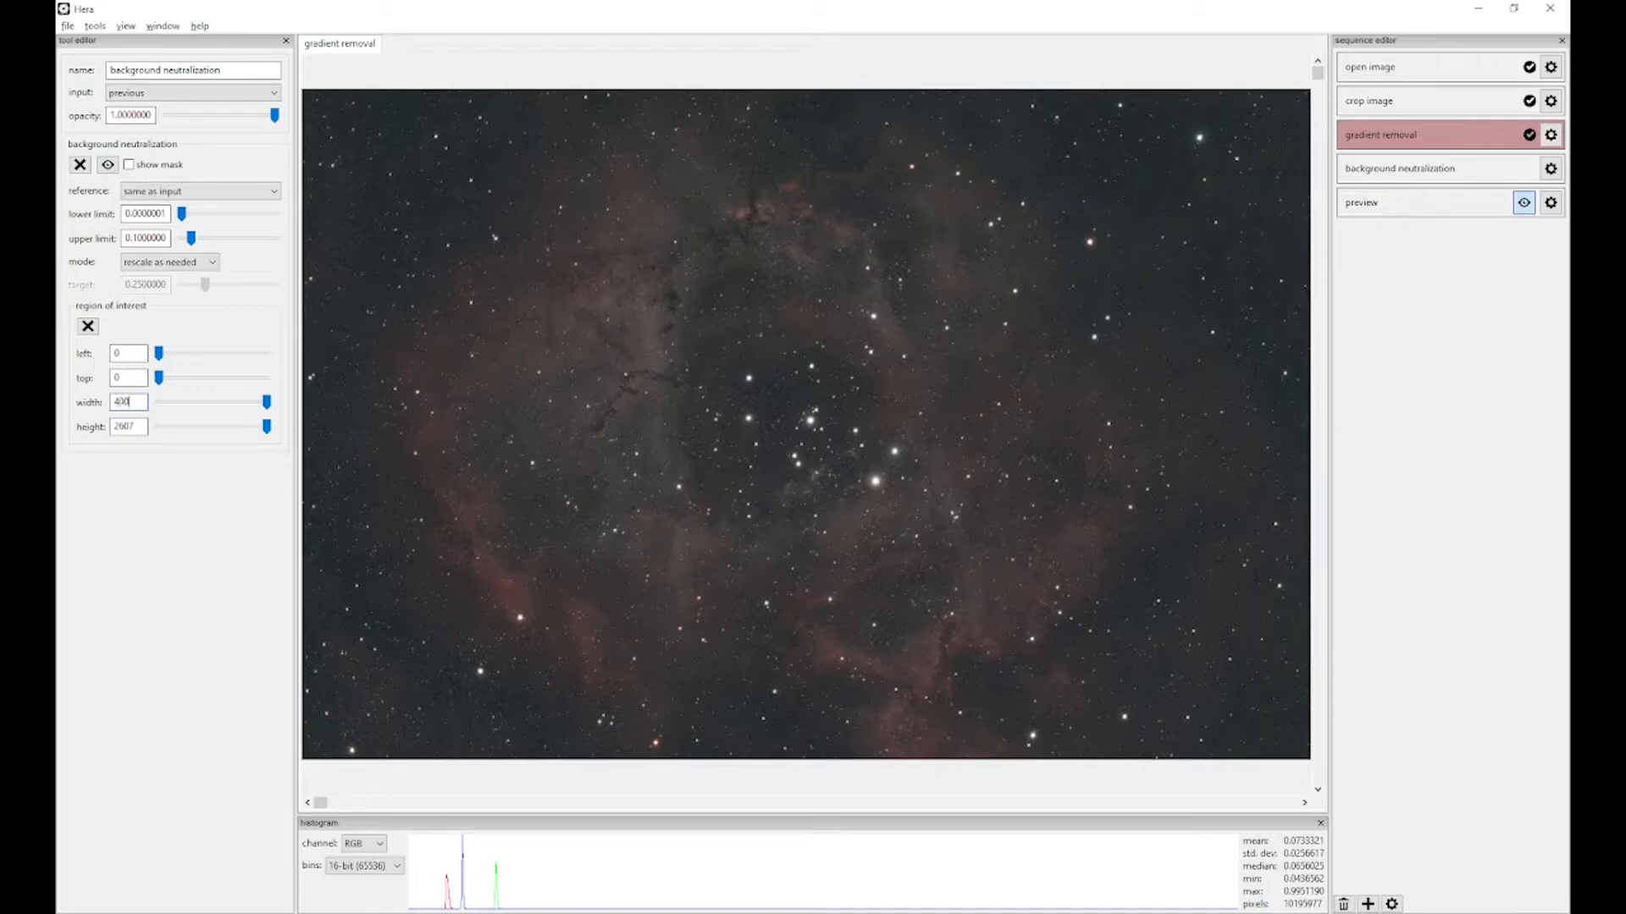
key("Tab")
type("400")
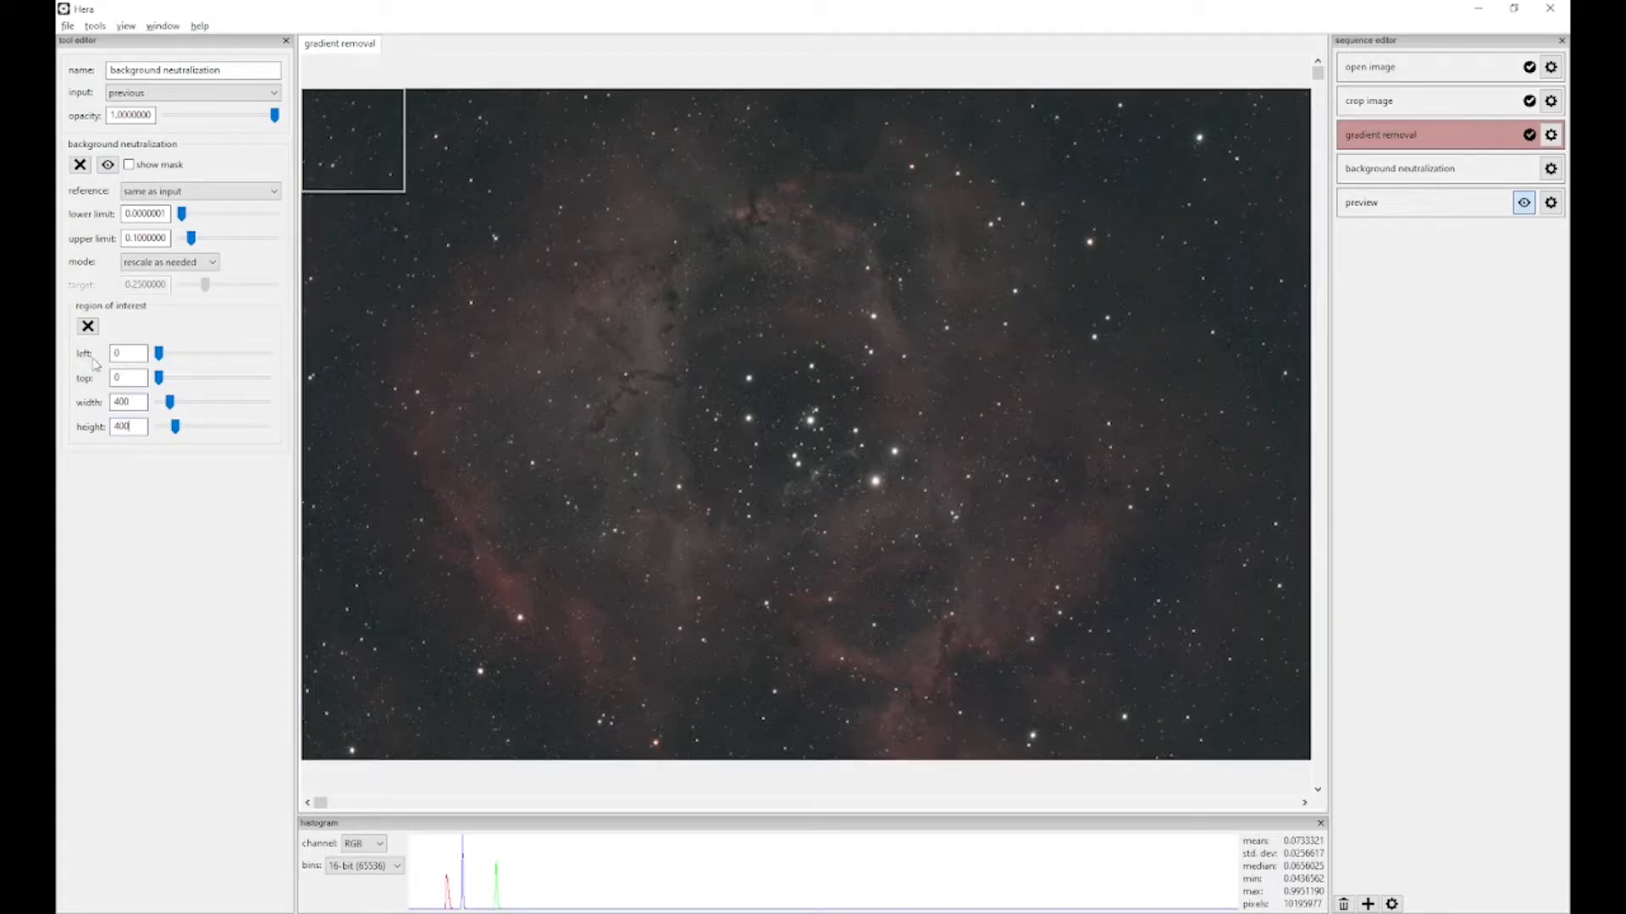
Step: Show the mask, raise the upper limit slightly so it covers only the stars in the region of interest, and check it at 100%
left_click(129, 166)
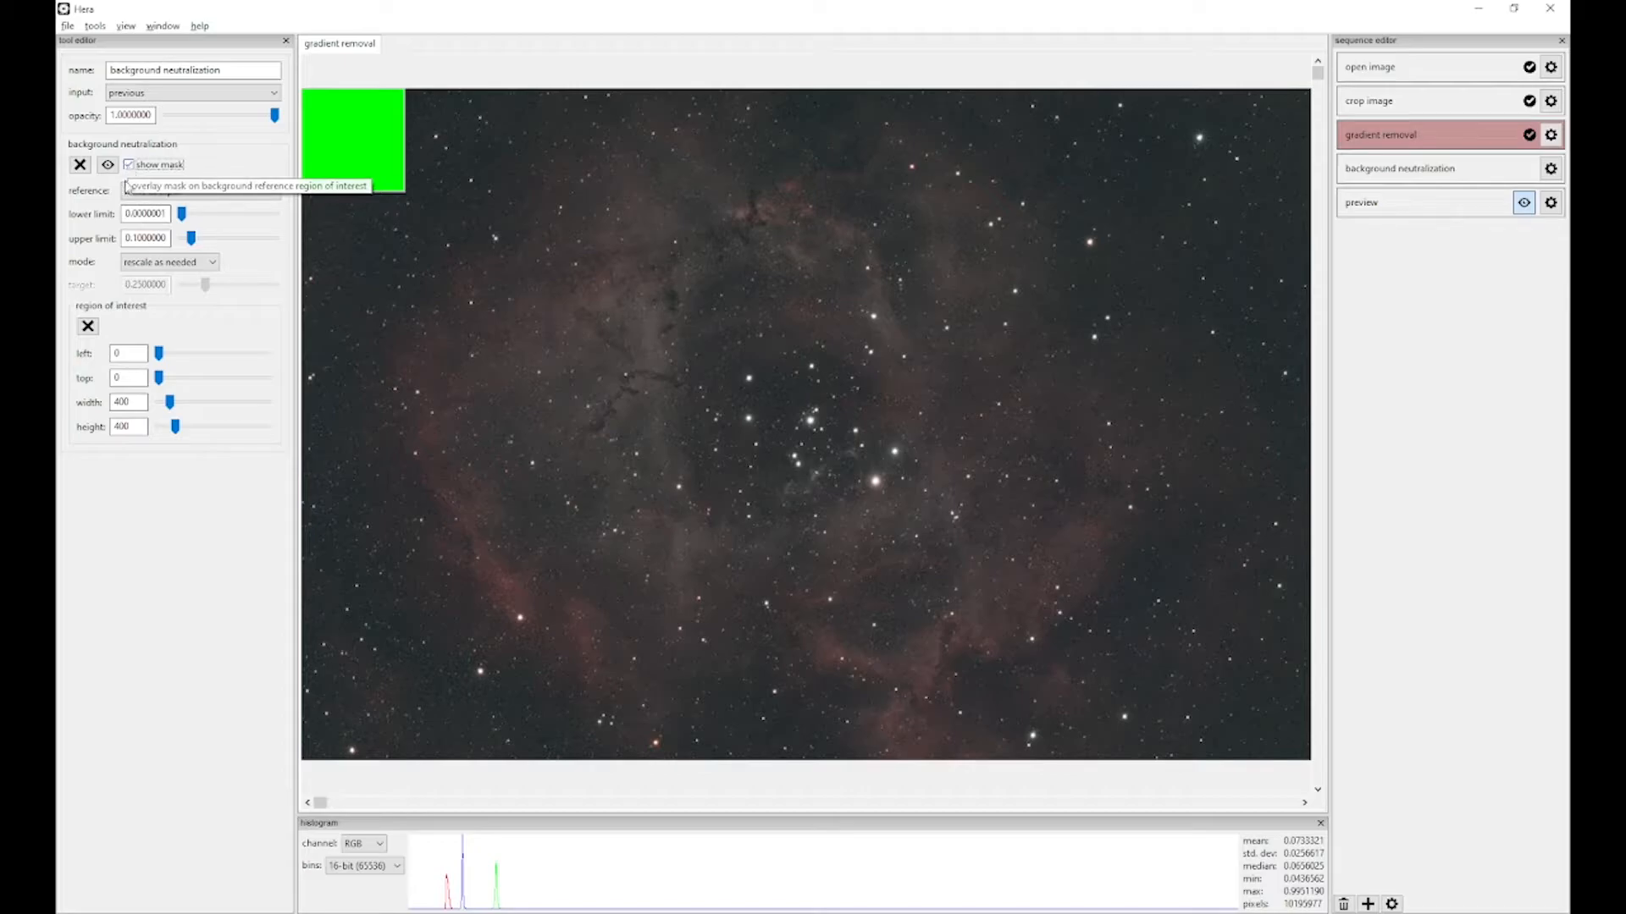
left_click(144, 237)
type("8")
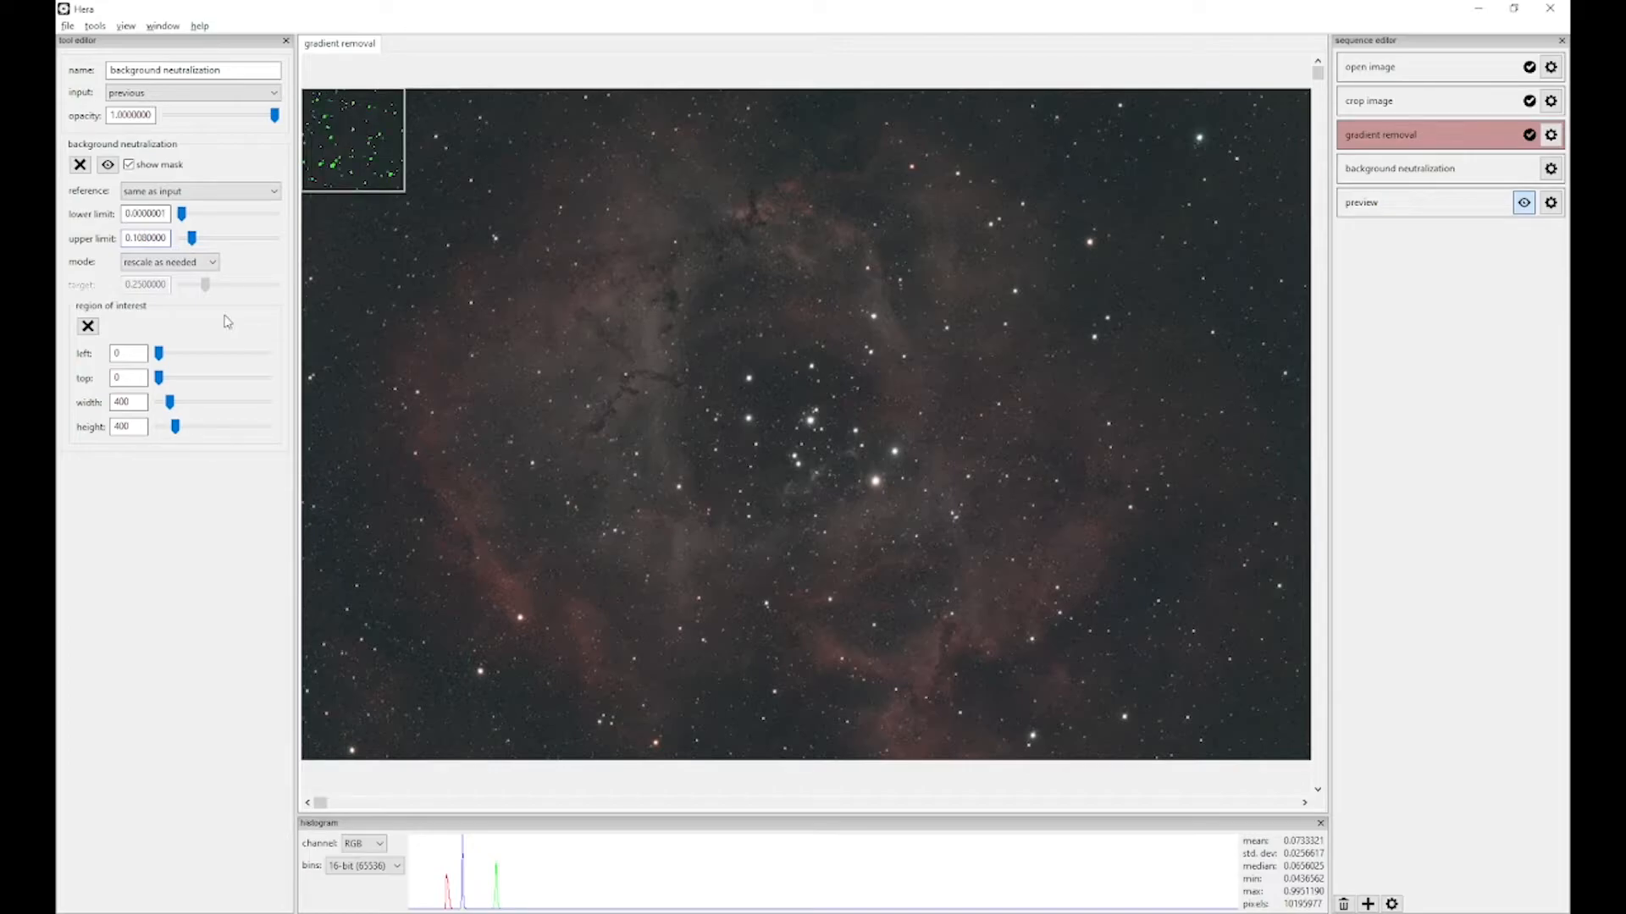
left_click(125, 26)
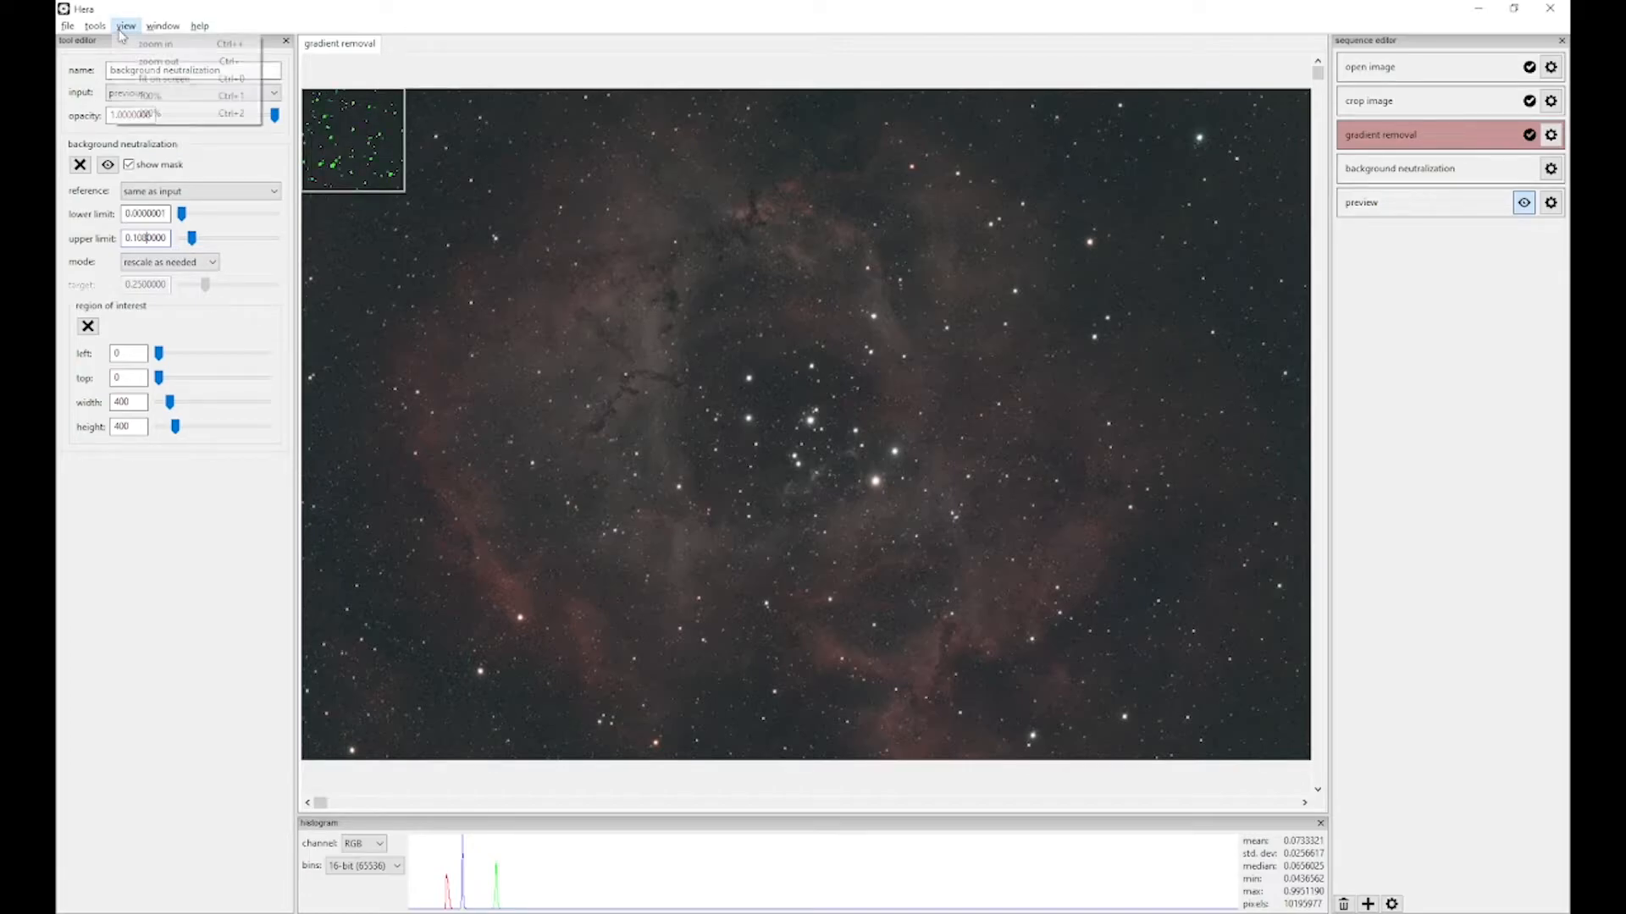
left_click(148, 96)
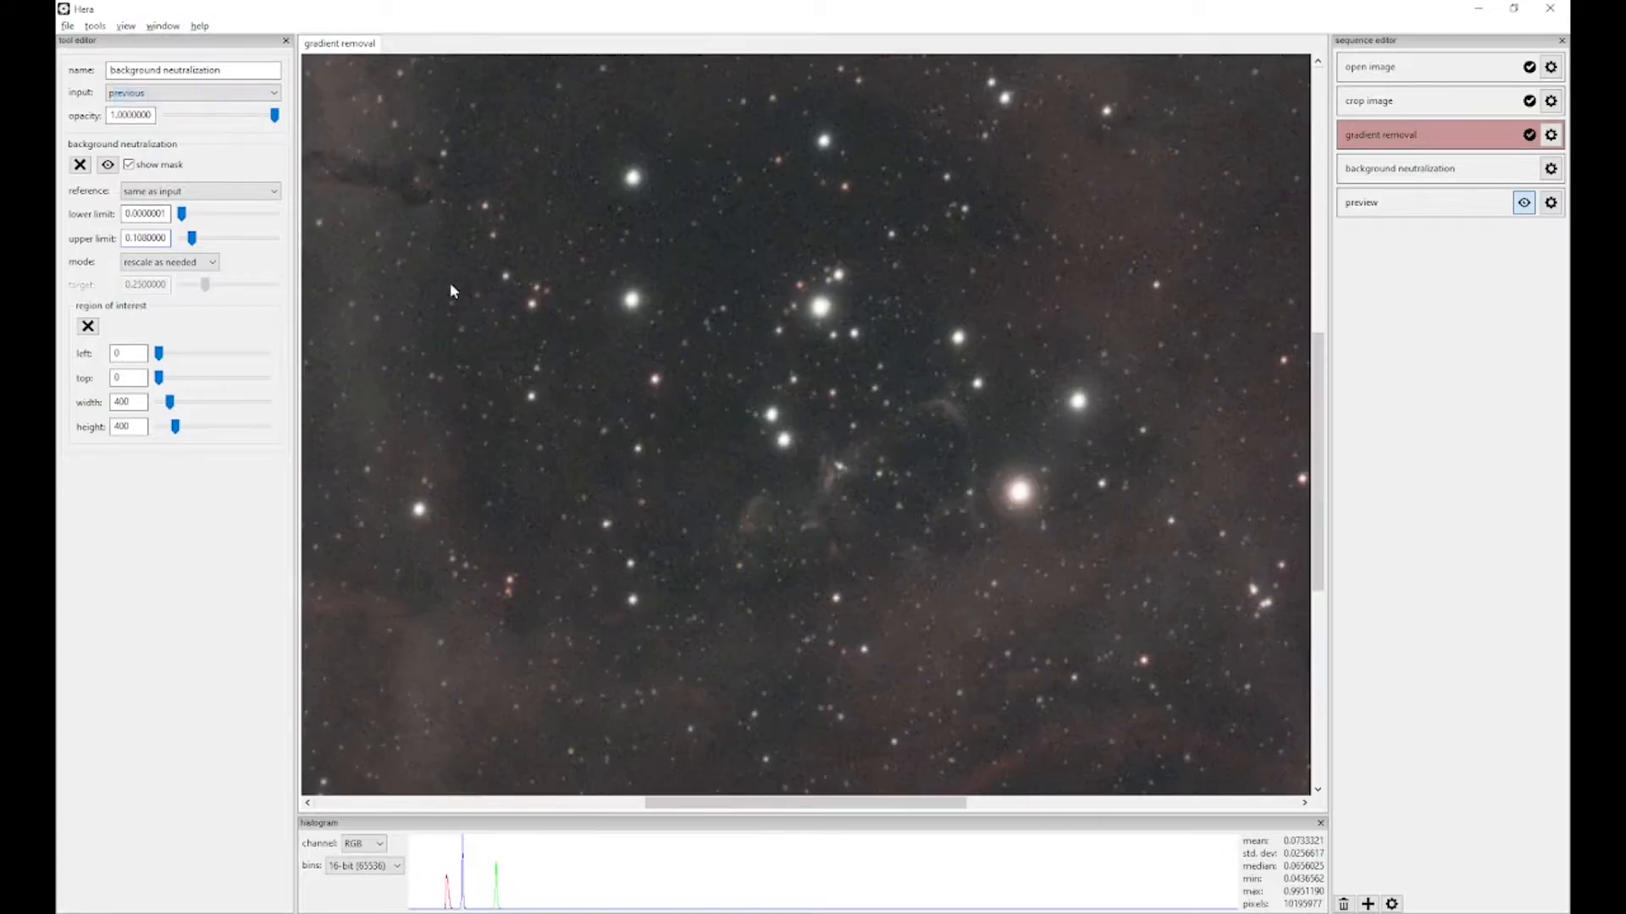
scroll(496, 342, "up", 10)
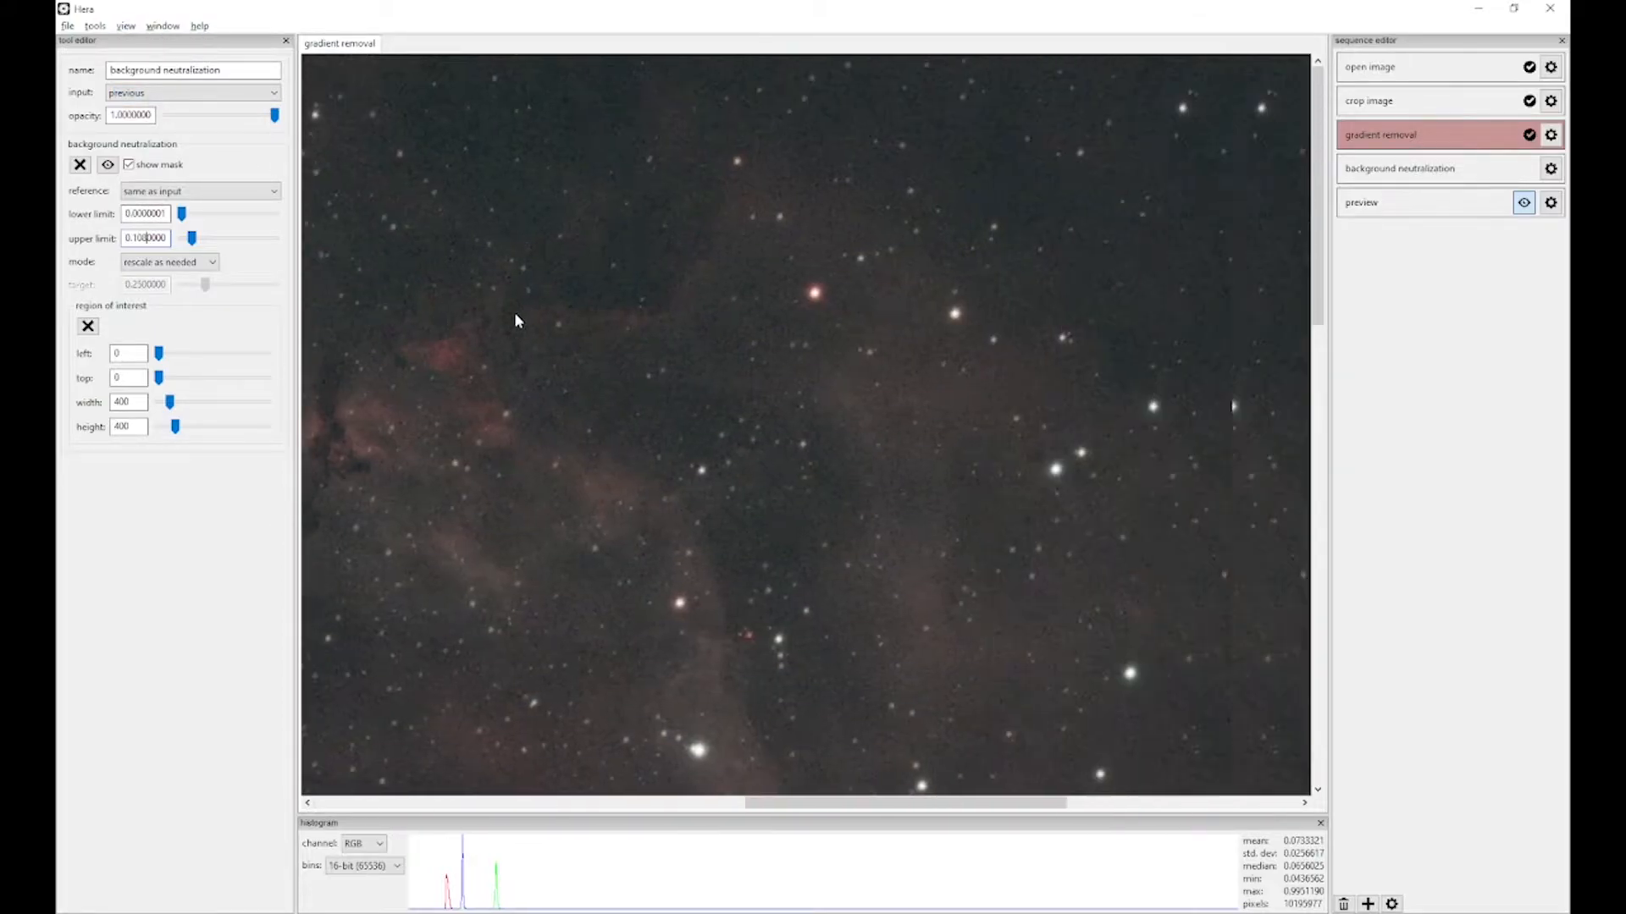
scroll(511, 314, "left", 10)
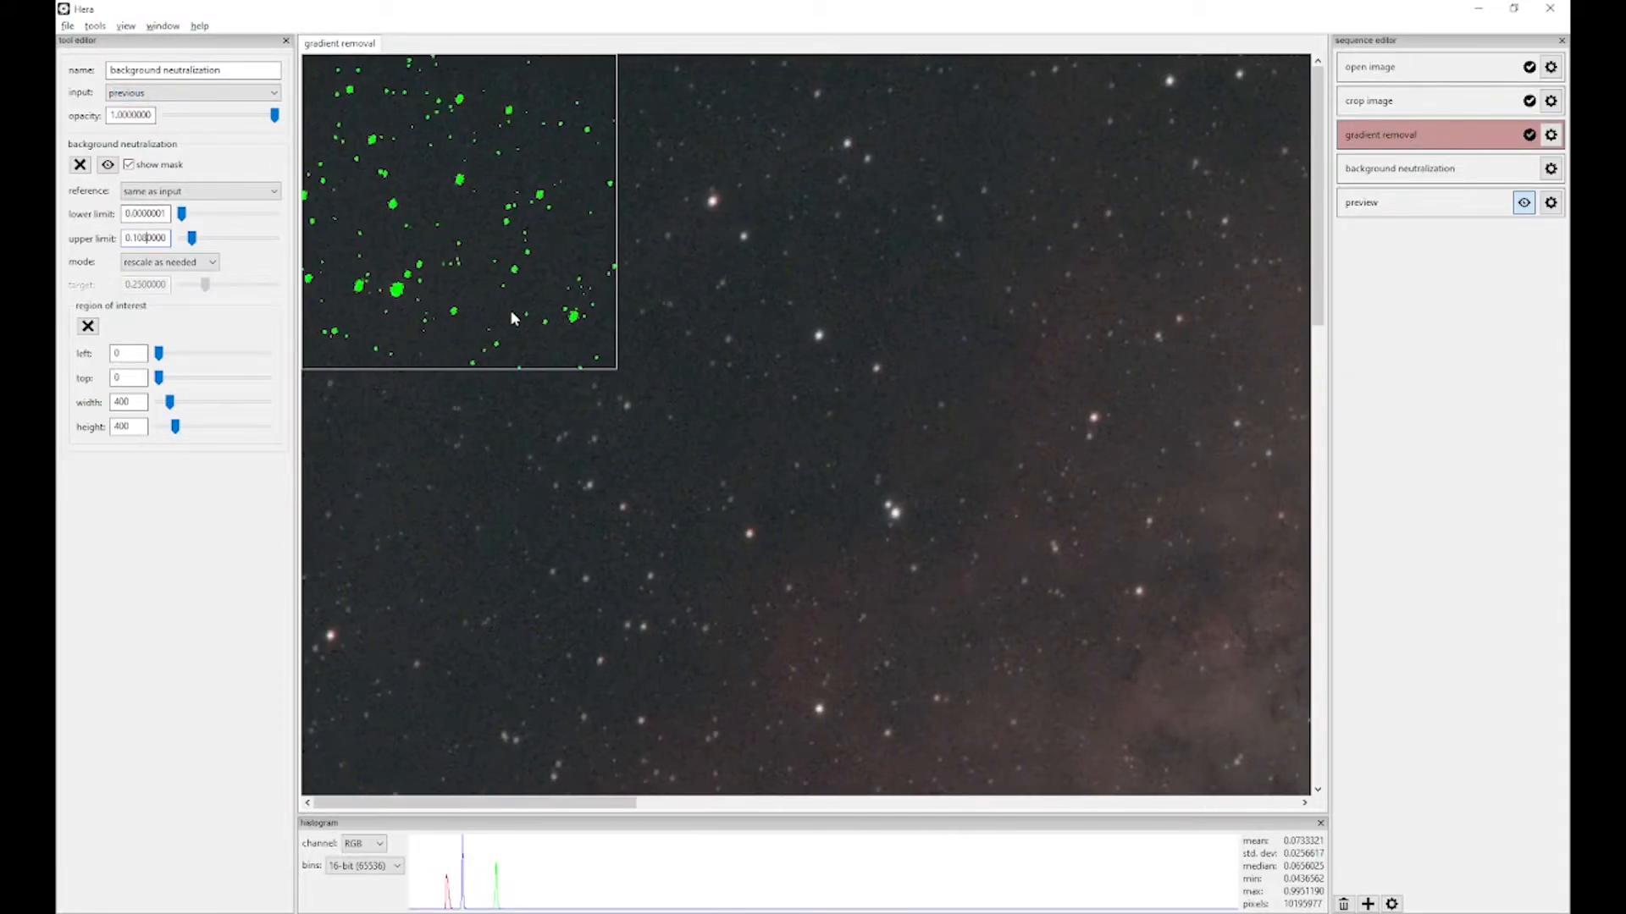
left_click(129, 165)
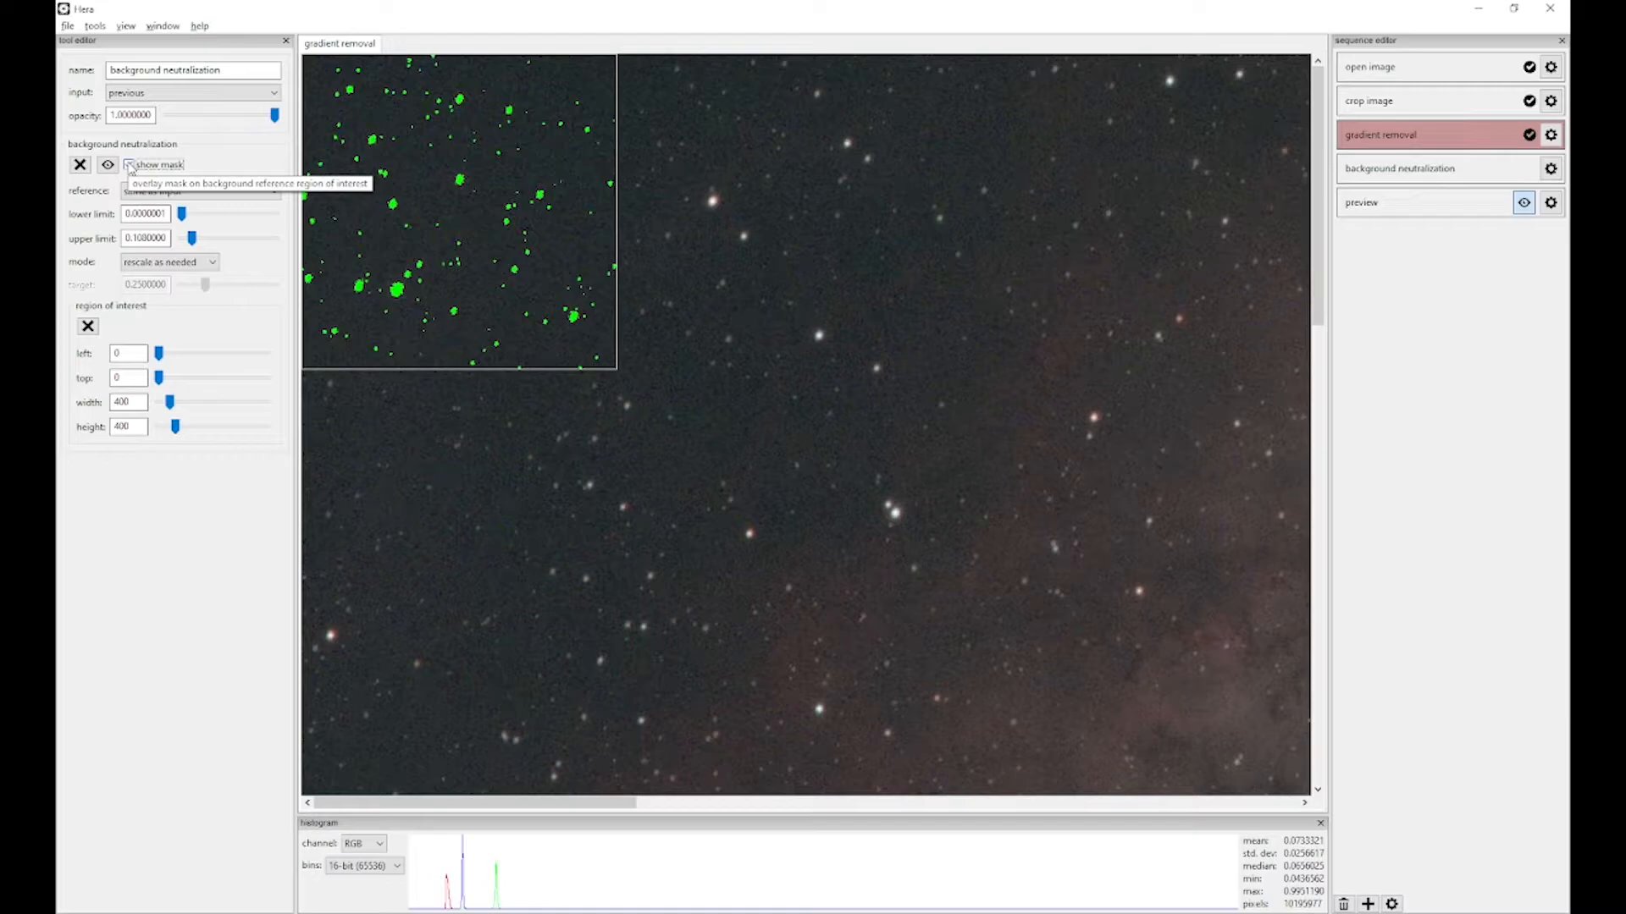
Step: Keep the neutralization mode on rescale as needed and calculate the background neutralization
left_click(166, 269)
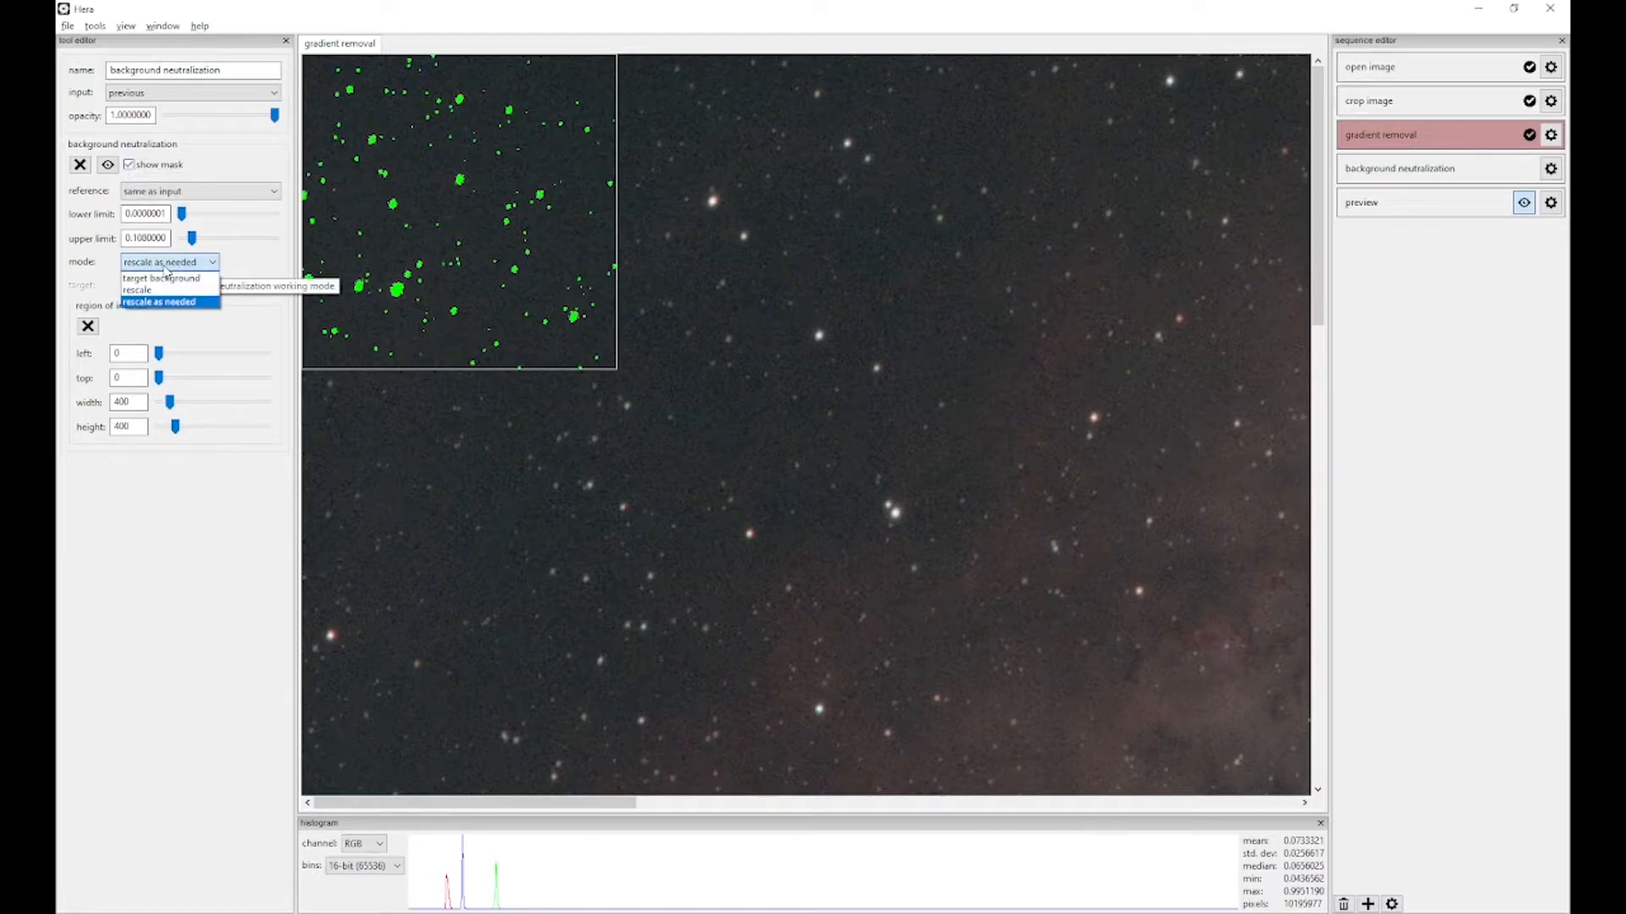
left_click(170, 302)
left_click(126, 26)
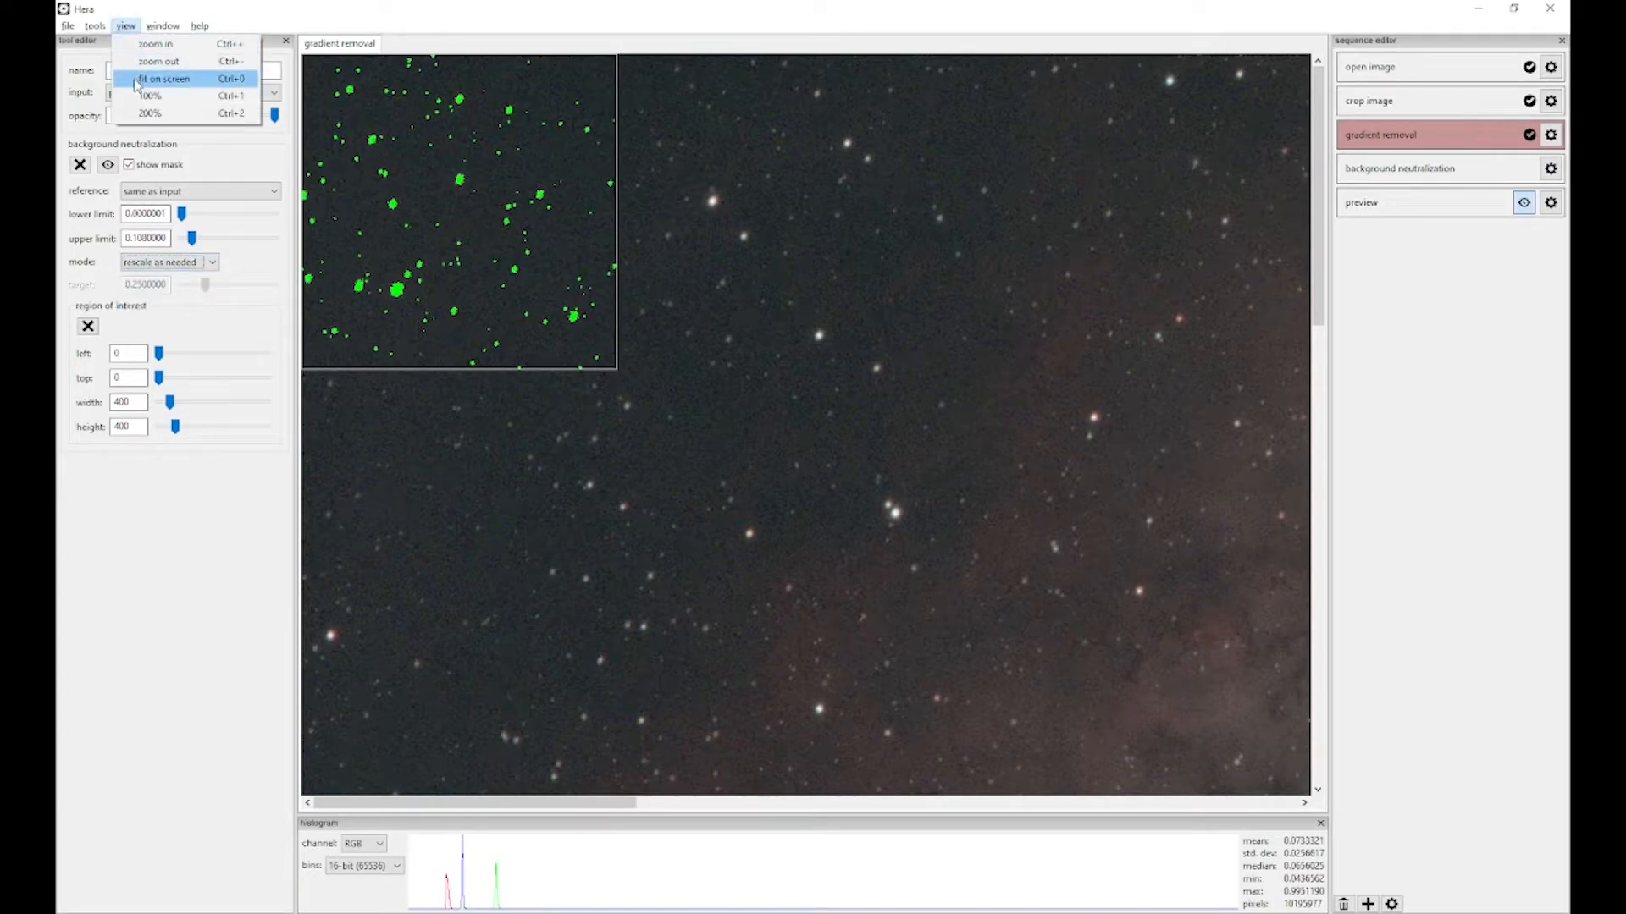
left_click(136, 80)
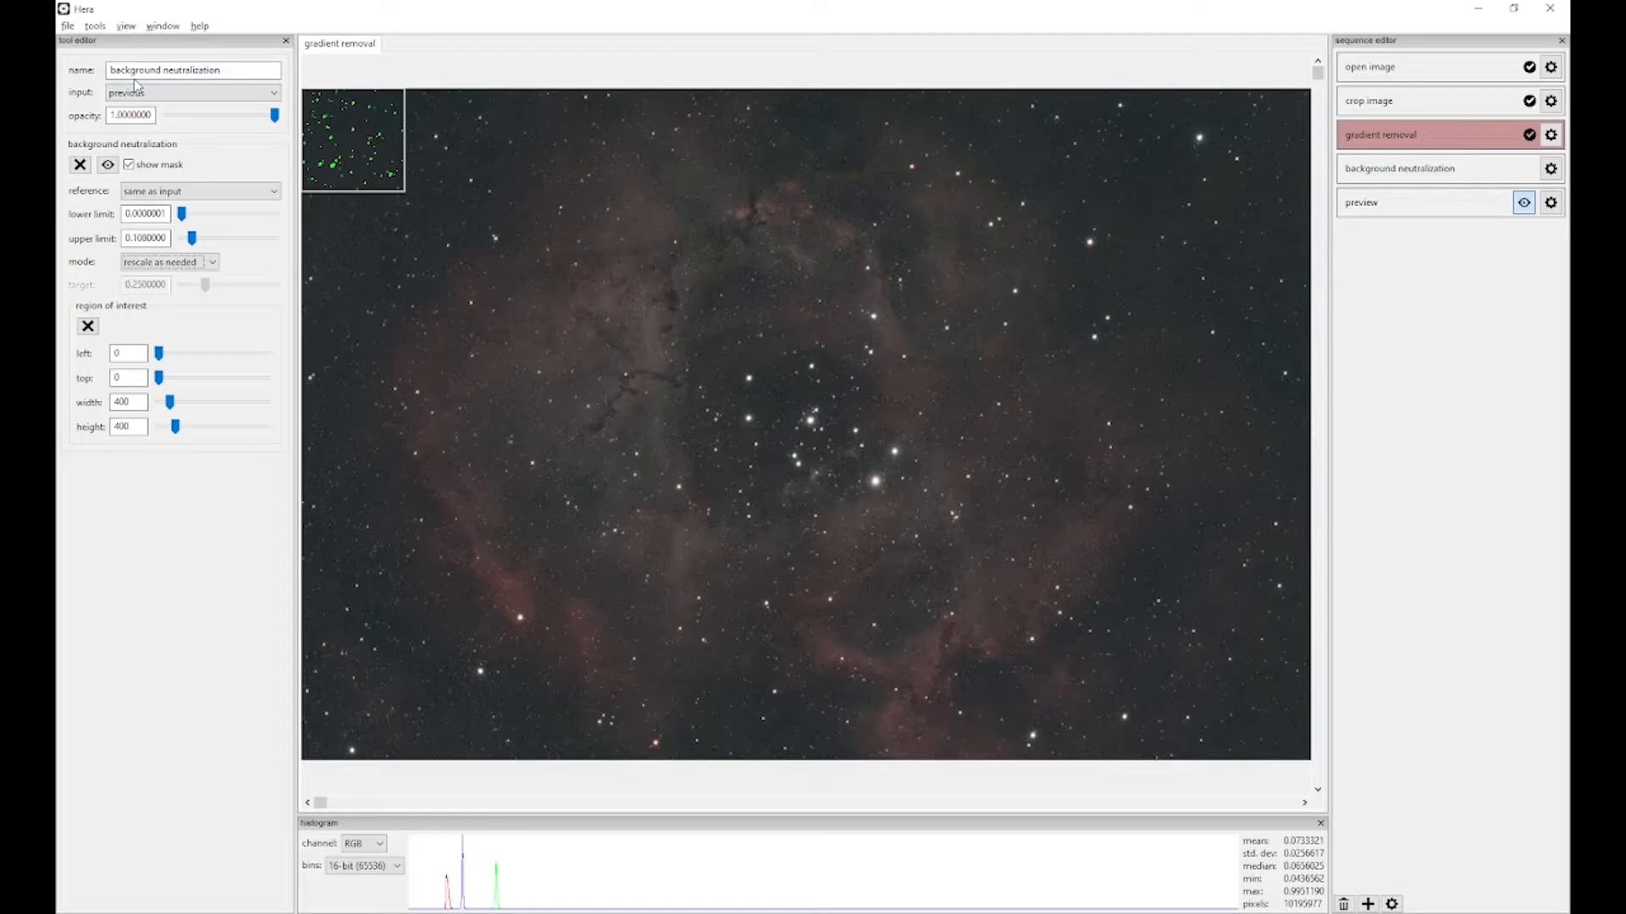
left_click(1372, 178)
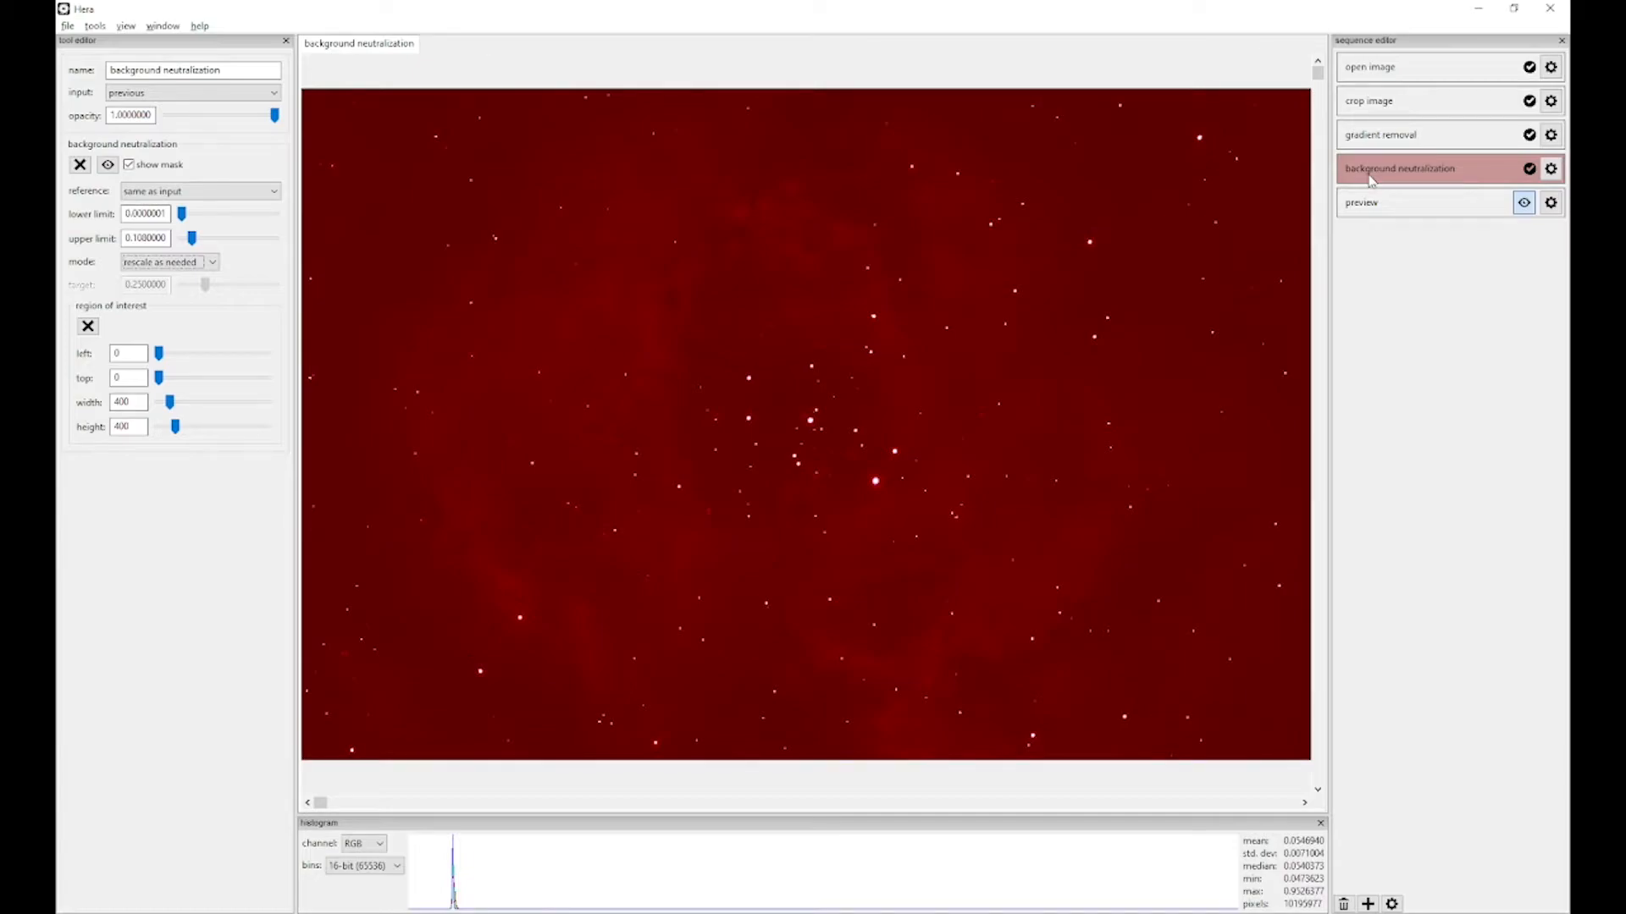
Step: Link the color channels in the preview's histogram transformation and auto-stretch it again
left_click(1551, 202)
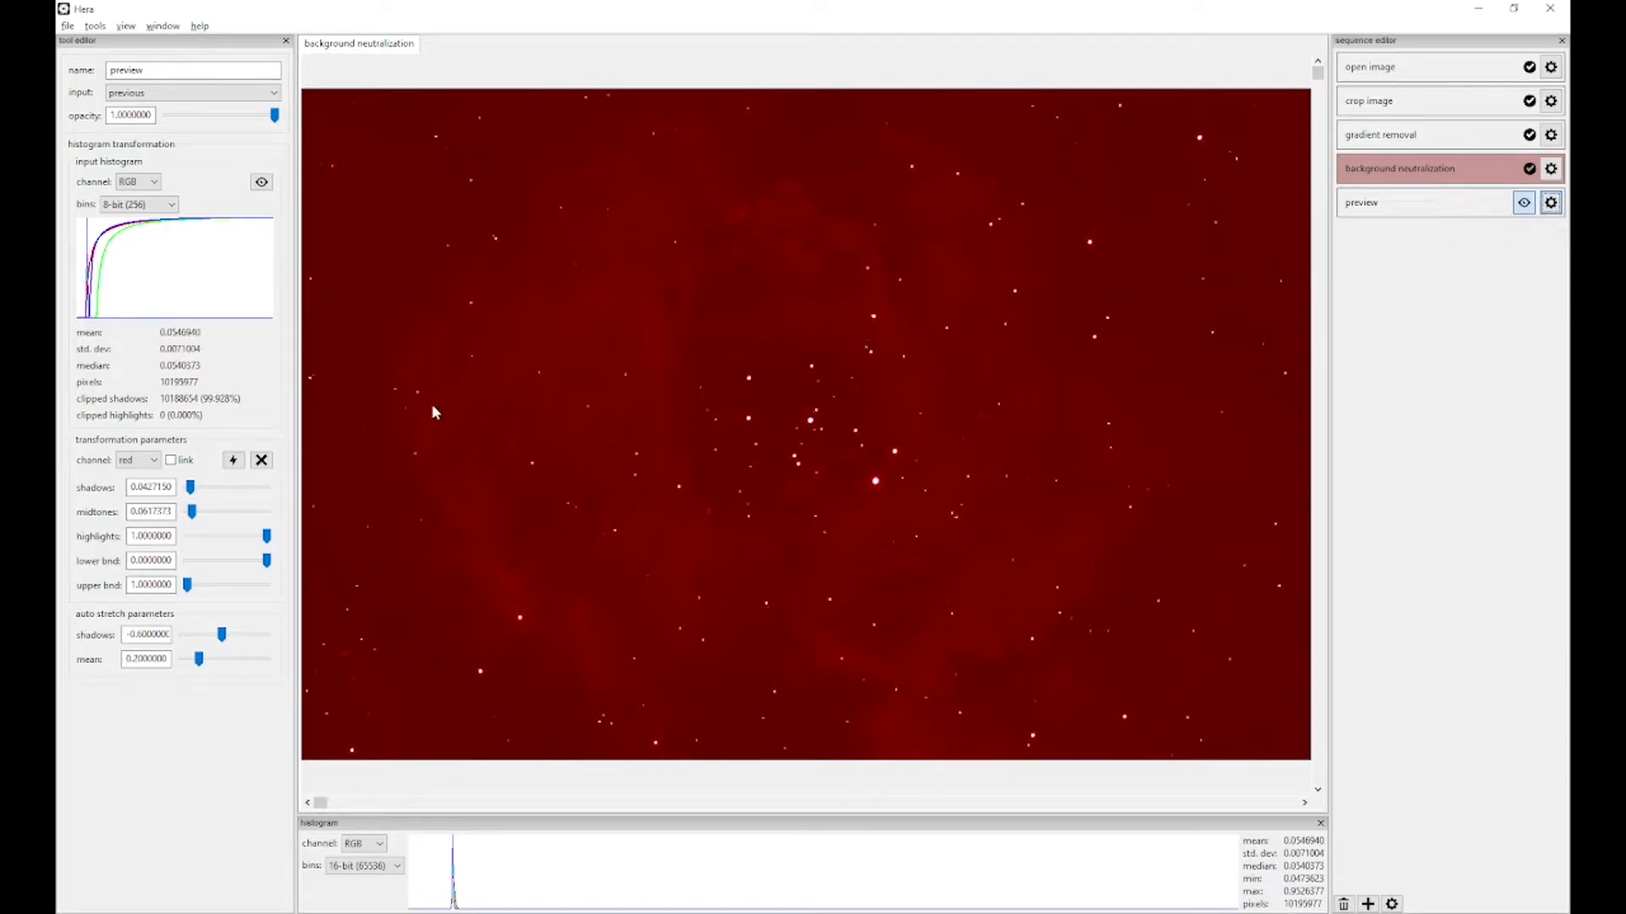
left_click(175, 462)
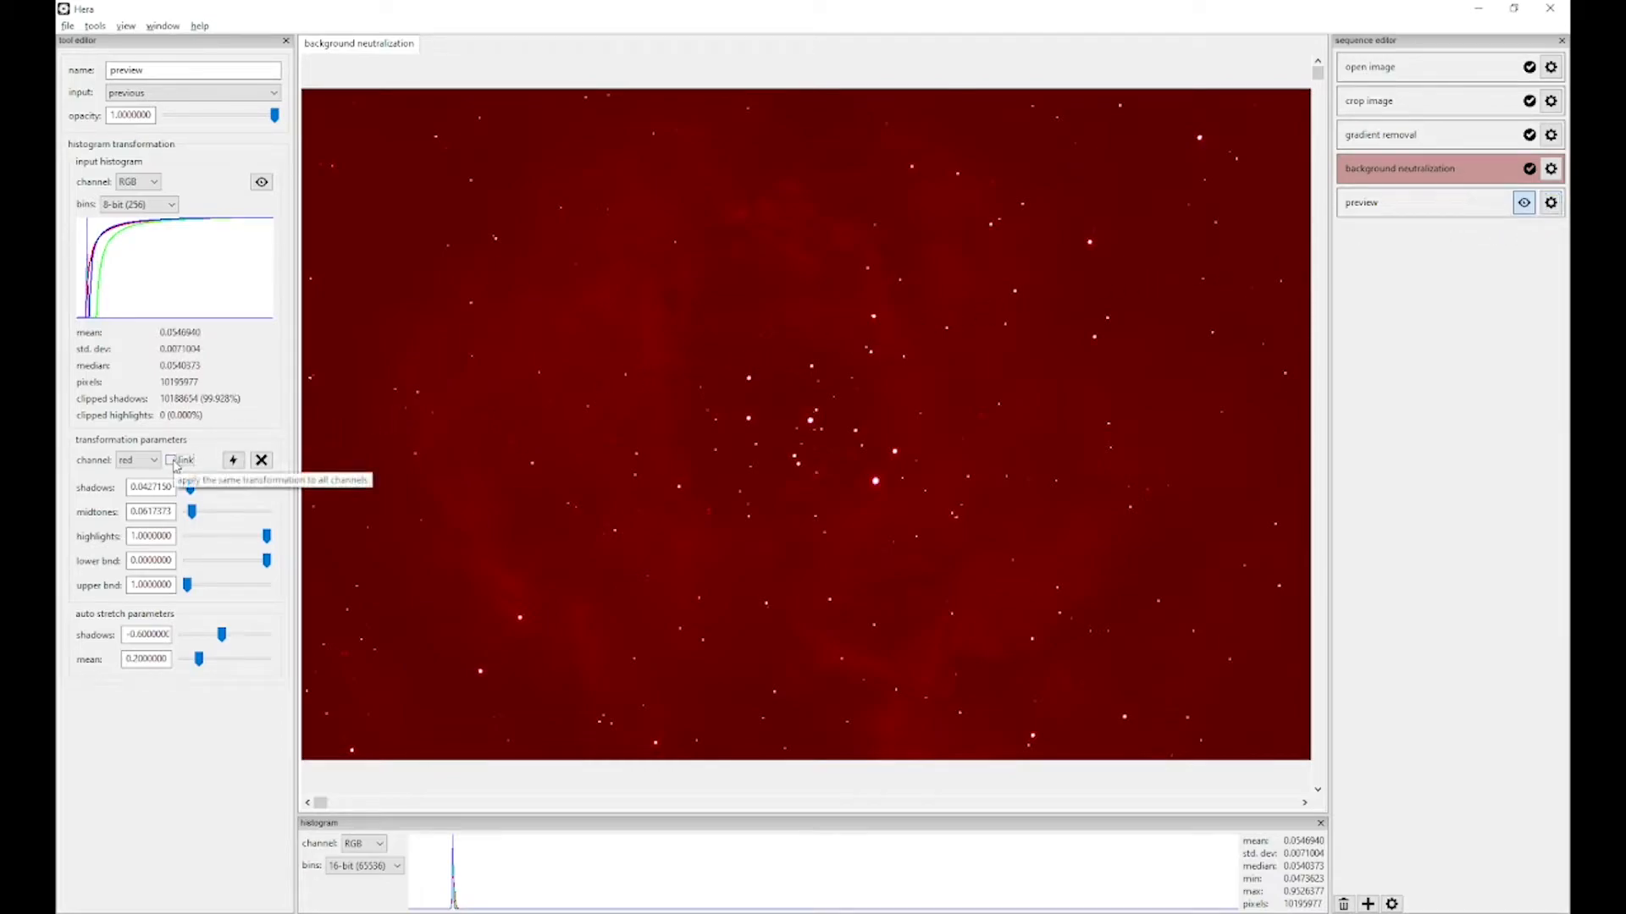
left_click(235, 457)
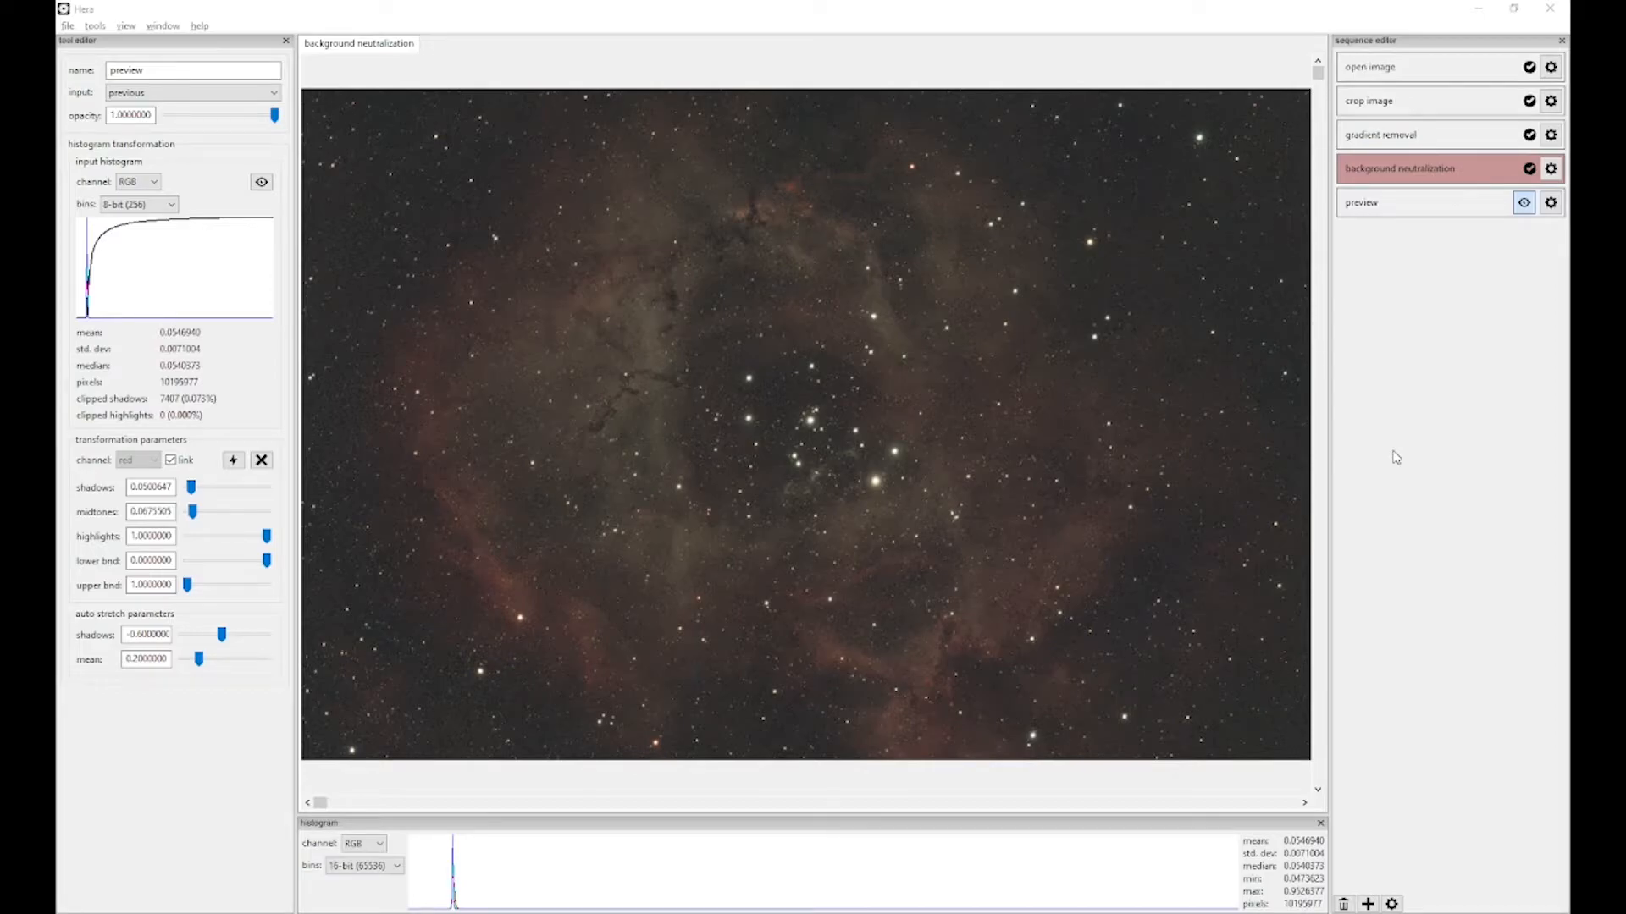
Step: Add a color calibration tool to the sequence, place it between background neutralization and the preview, and open its settings
left_click(95, 26)
mouse_move(127, 64)
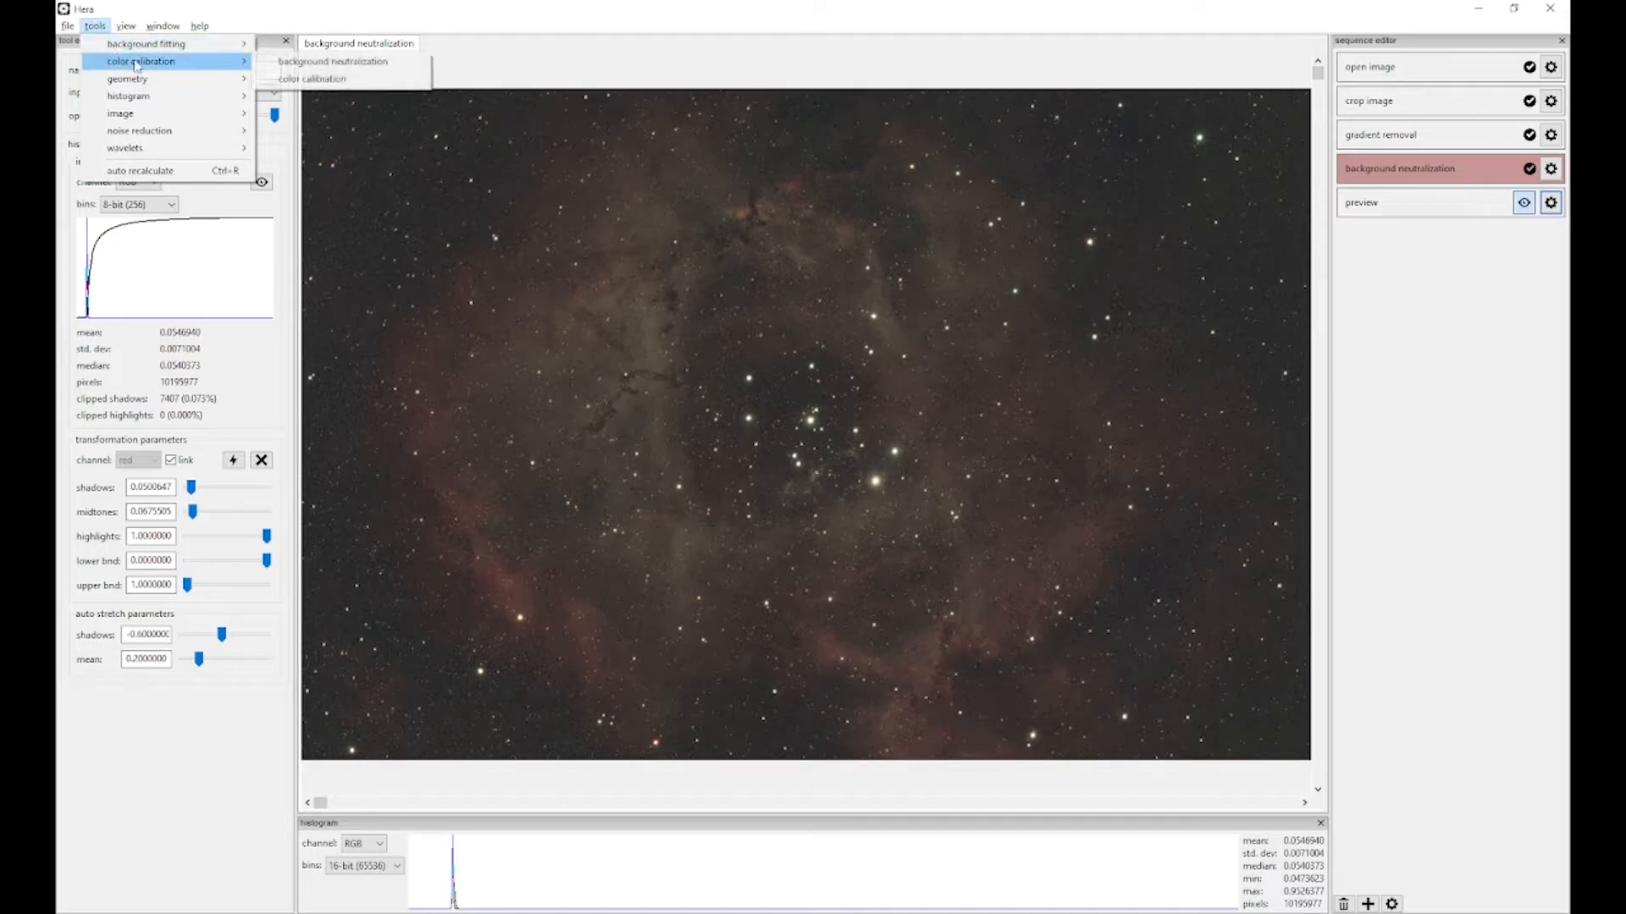
left_click(387, 83)
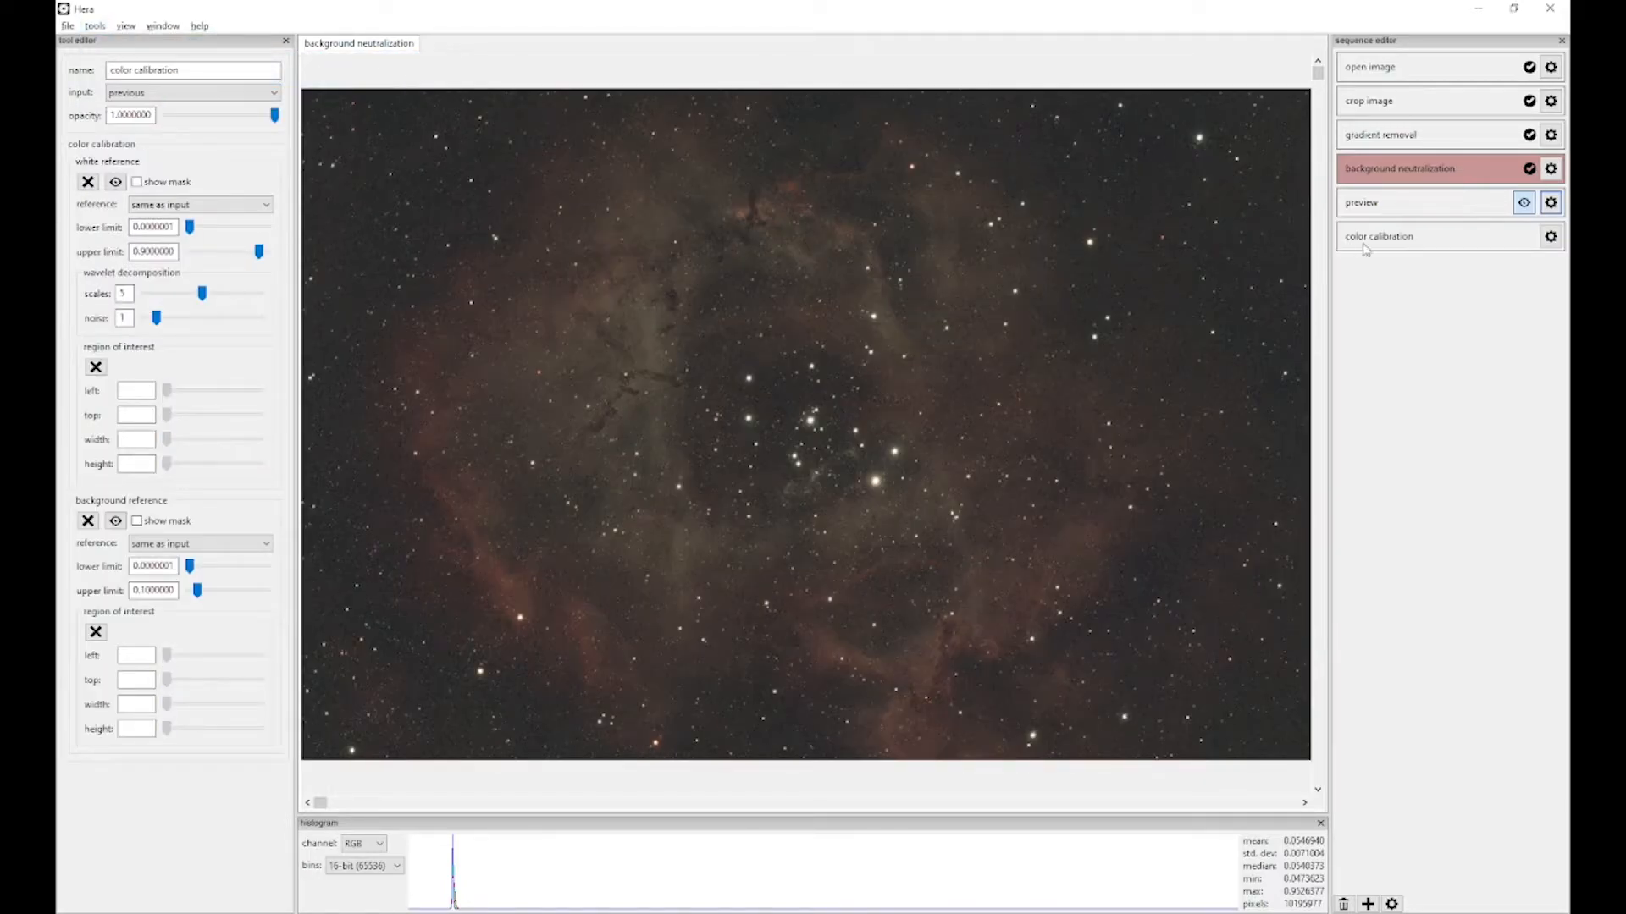
left_click_drag(1365, 227, 1364, 212)
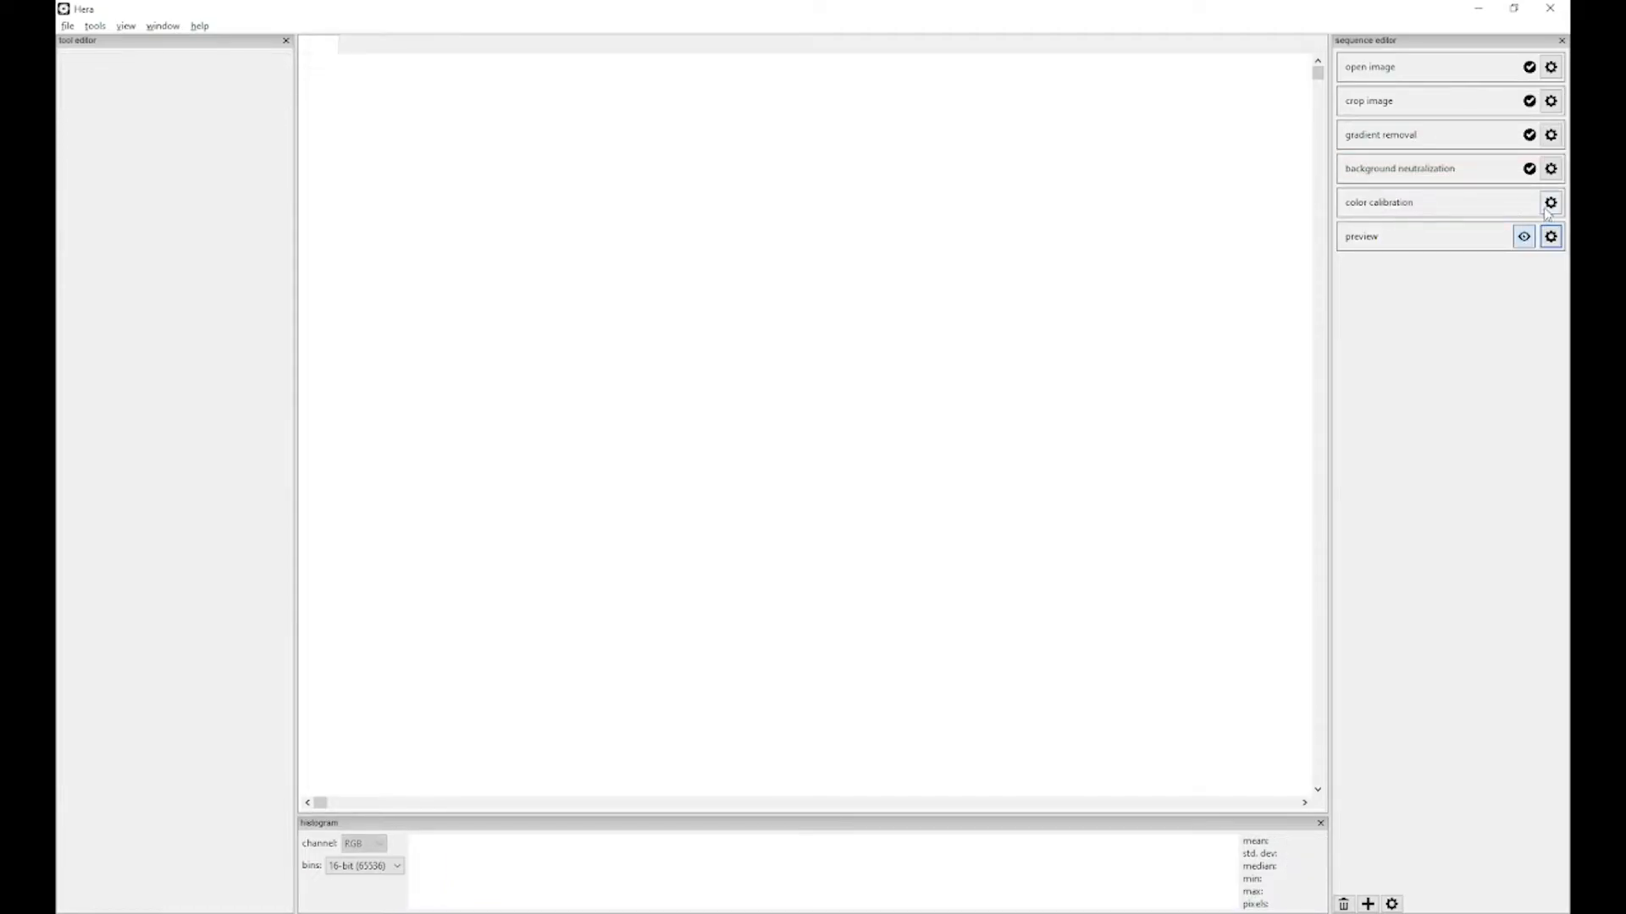
left_click(1549, 207)
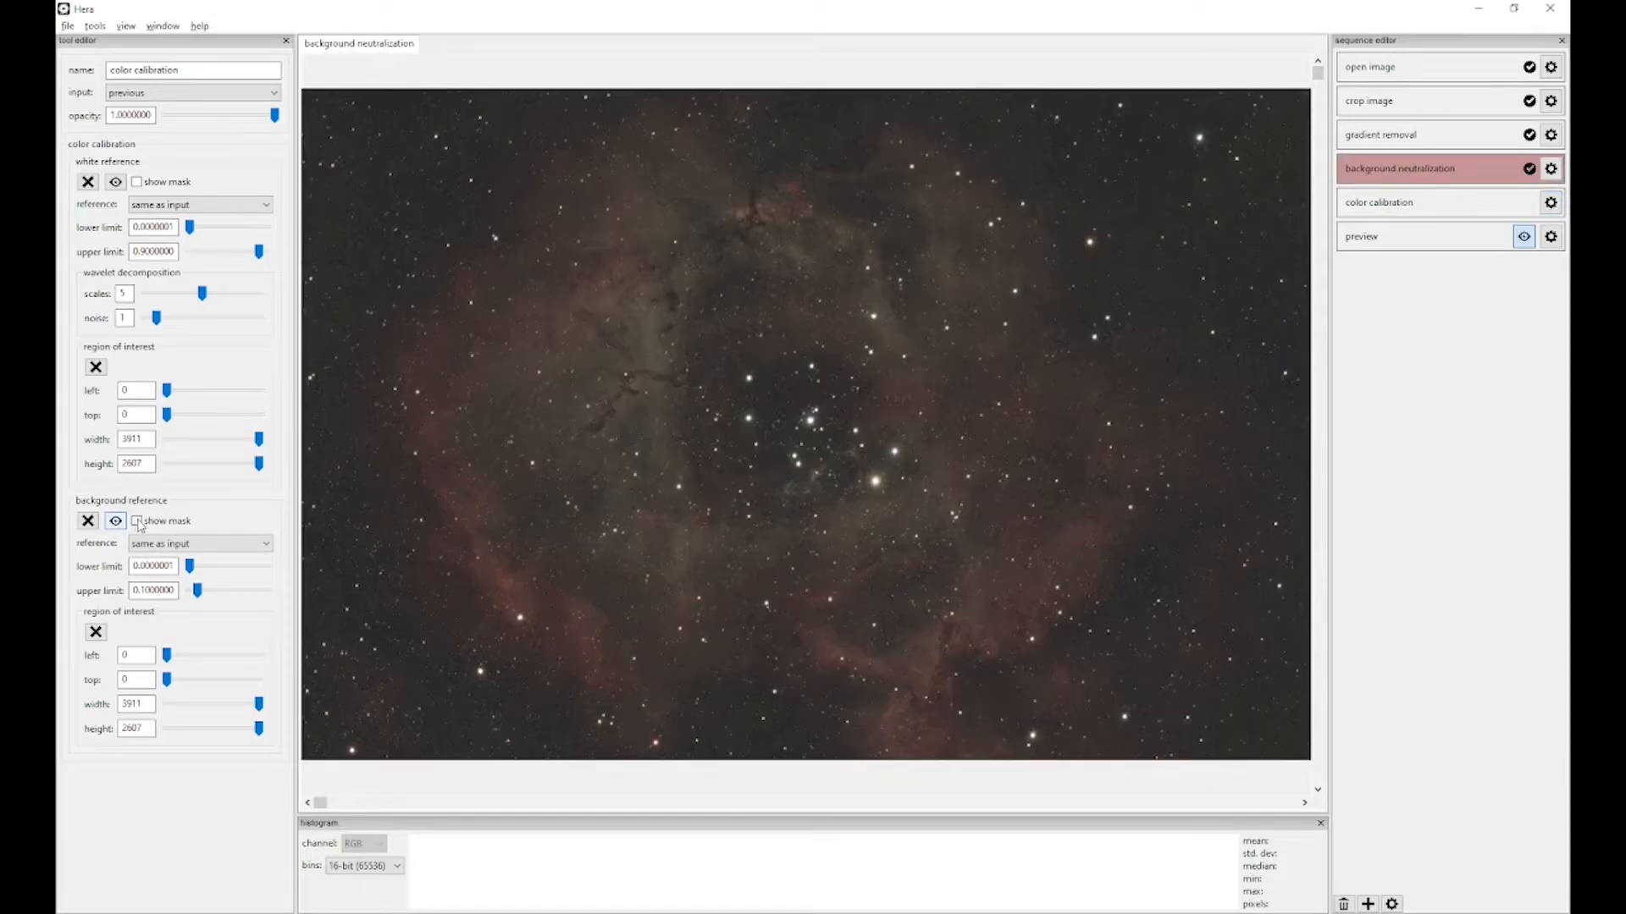
Step: Show the color calibration's background reference mask and set its region of interest to 400 wide and 400 high
left_click(137, 521)
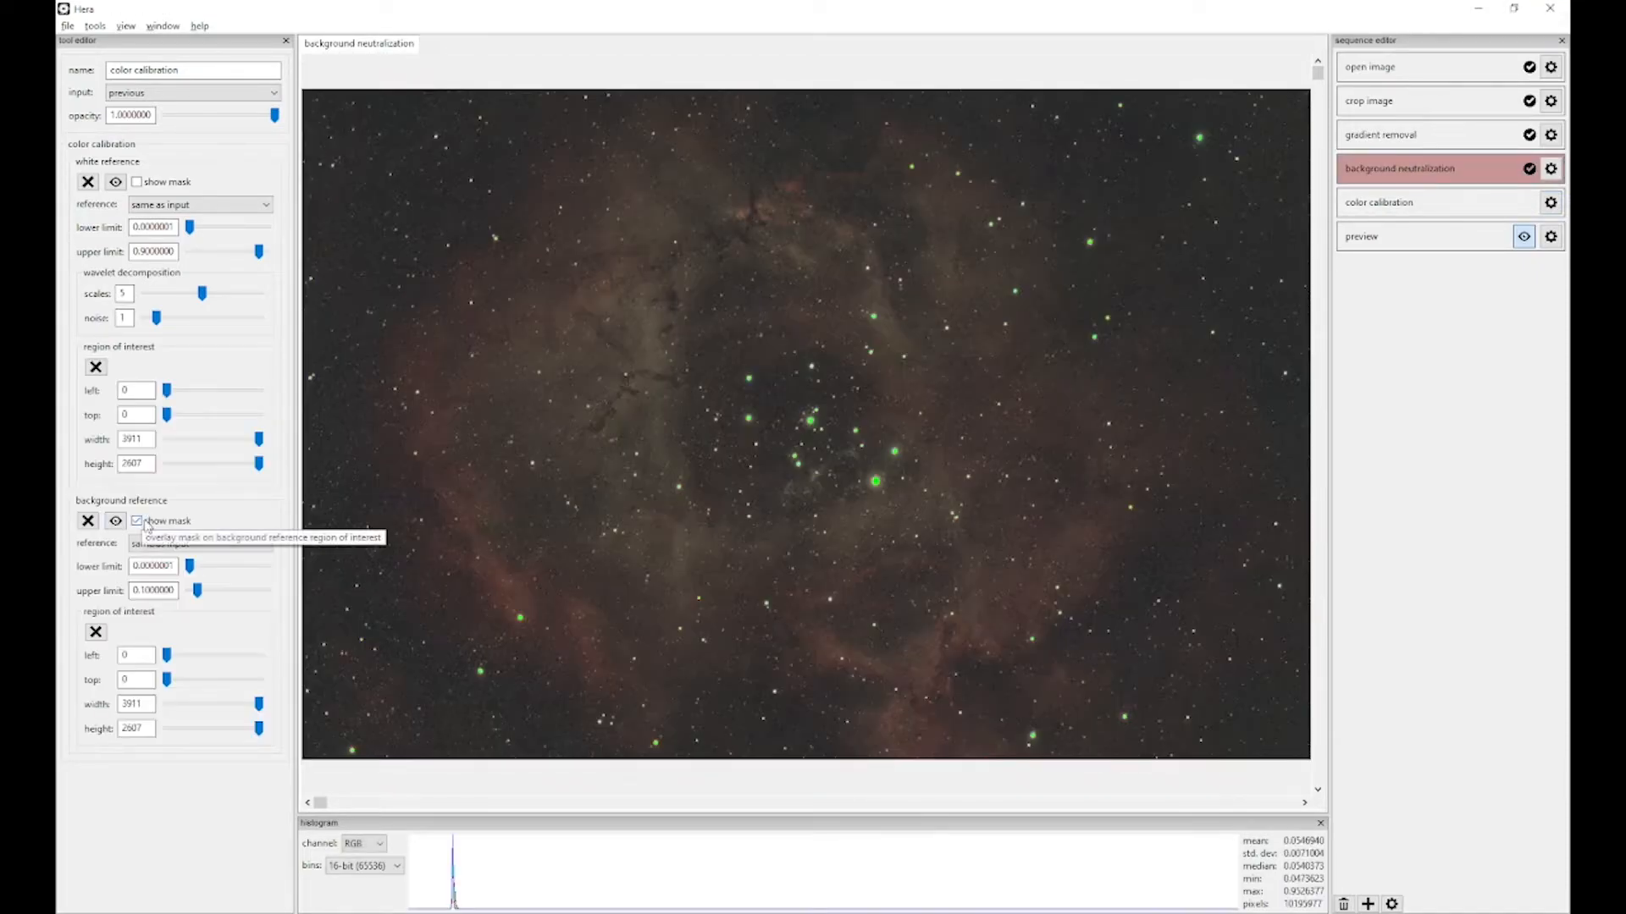
double_click(132, 703)
type("400")
double_click(135, 728)
type("400")
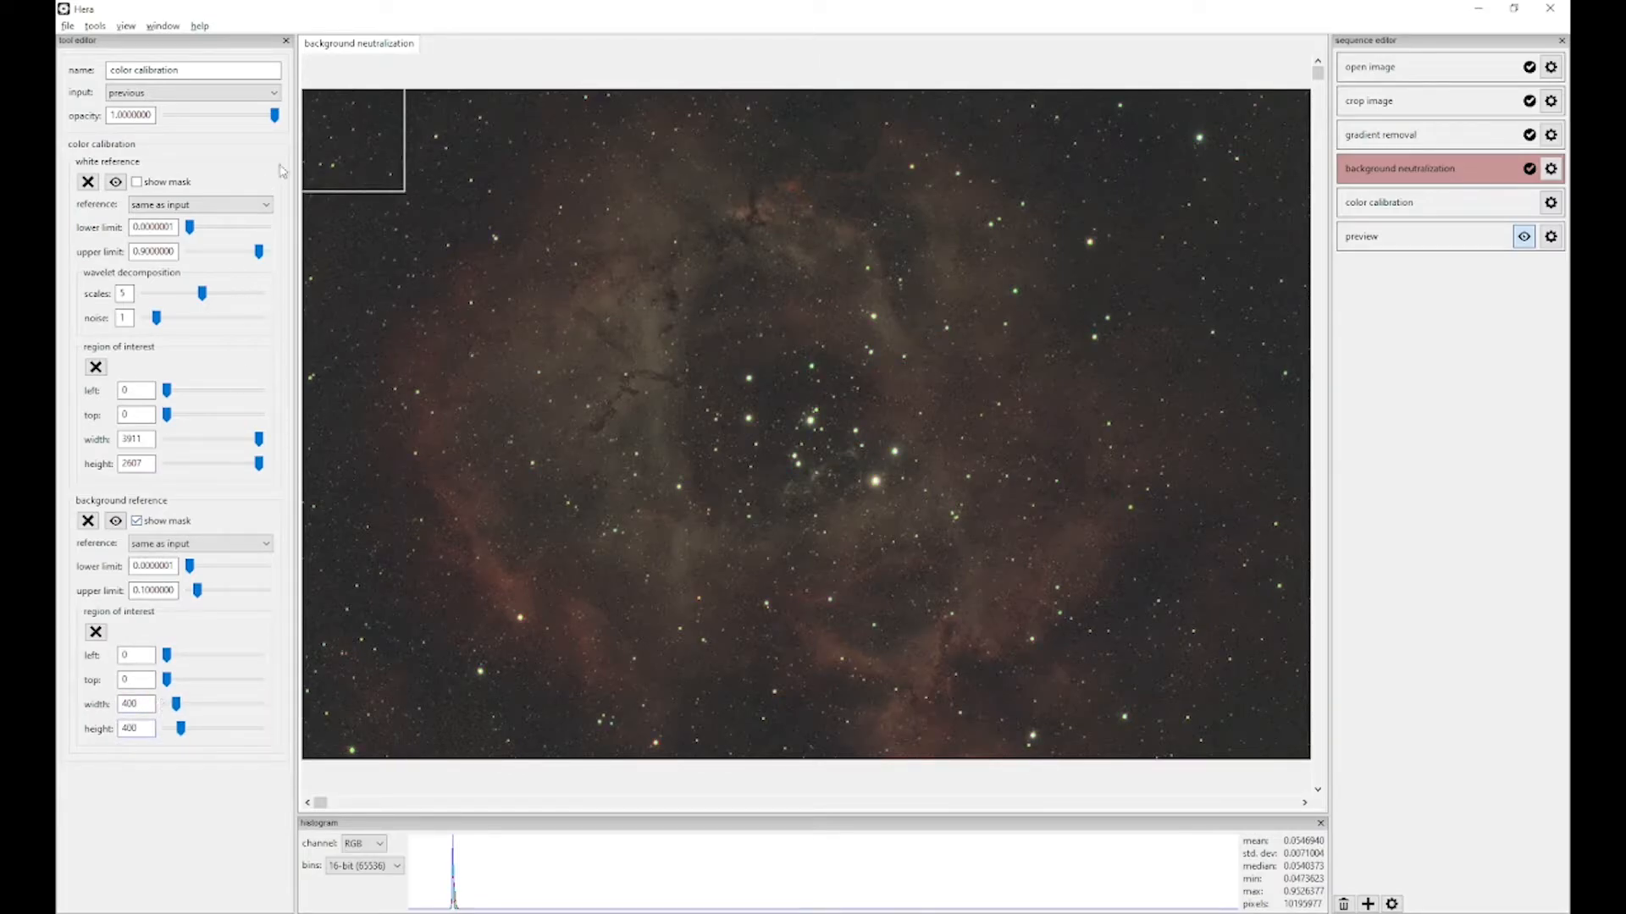
Step: Check the background reference mask up close and set the background reference's upper limit to 0.057
scroll(360, 144, "up", 3)
scroll(354, 142, "up", 3)
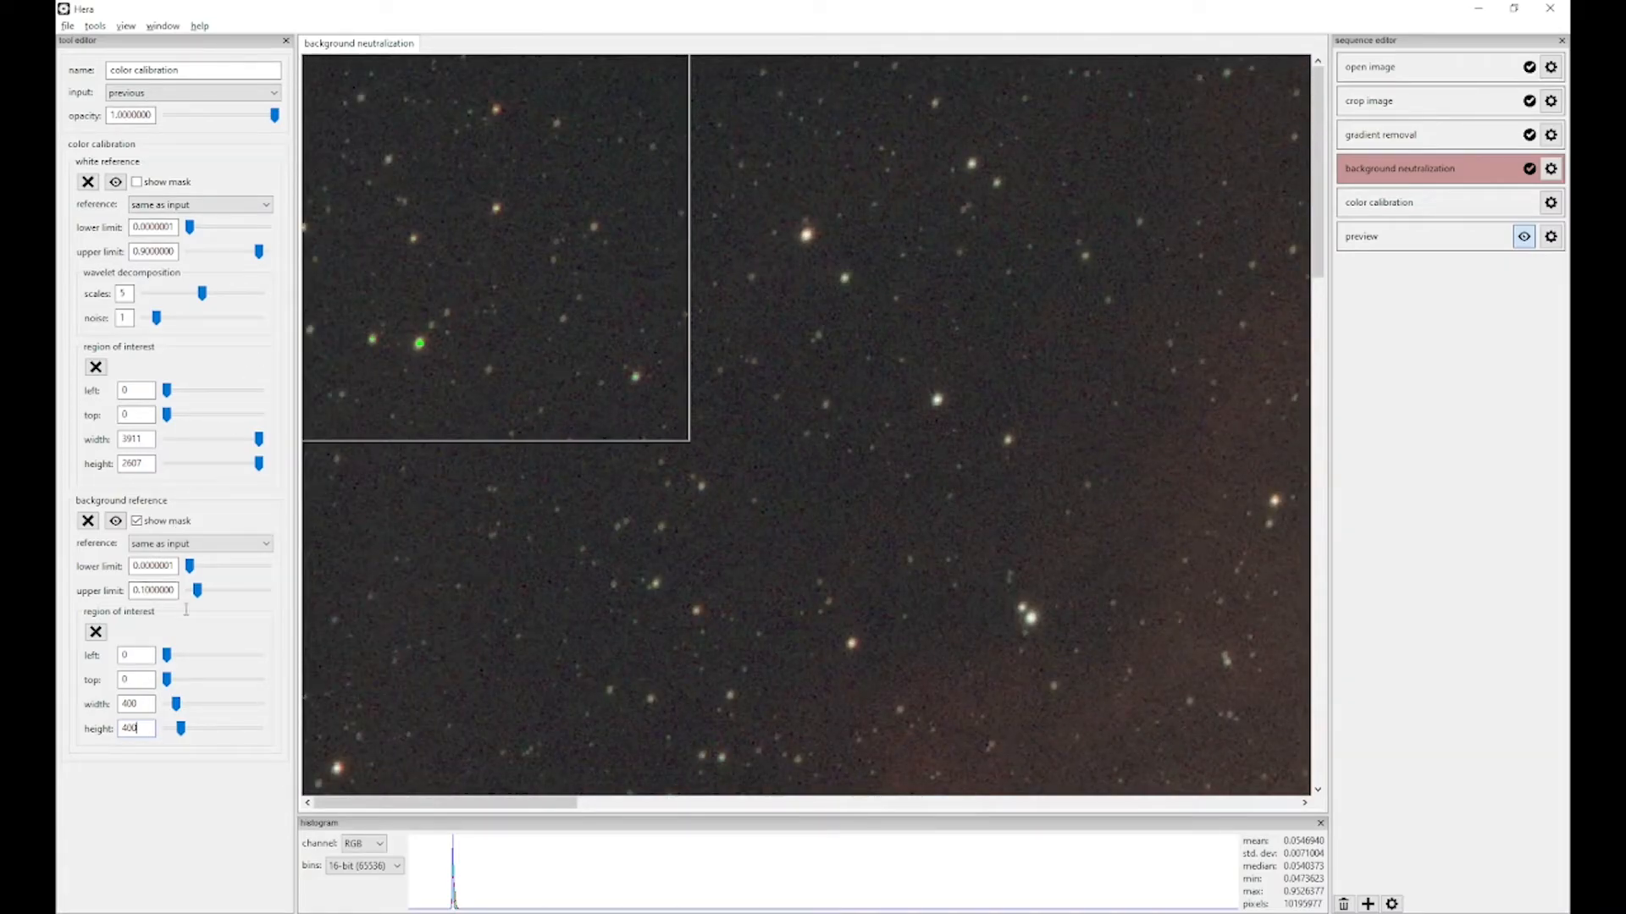
left_click_drag(140, 590, 156, 591)
type("057")
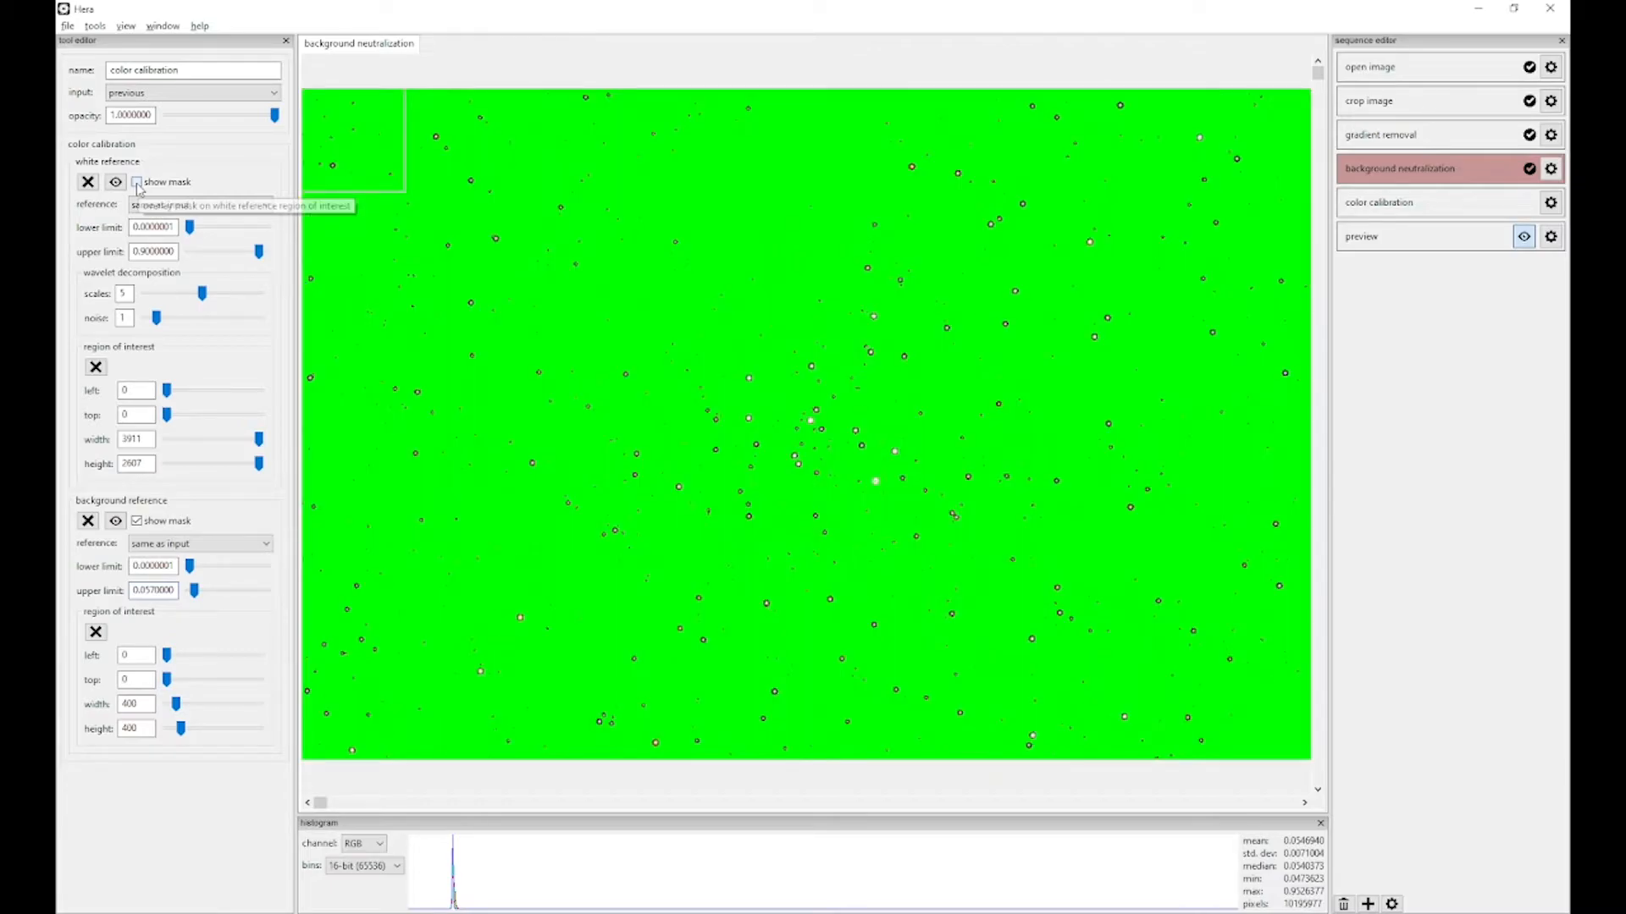
Step: Show the white reference mask instead of the background one and set its region of interest to 100 wide and 280 high
left_click(137, 184)
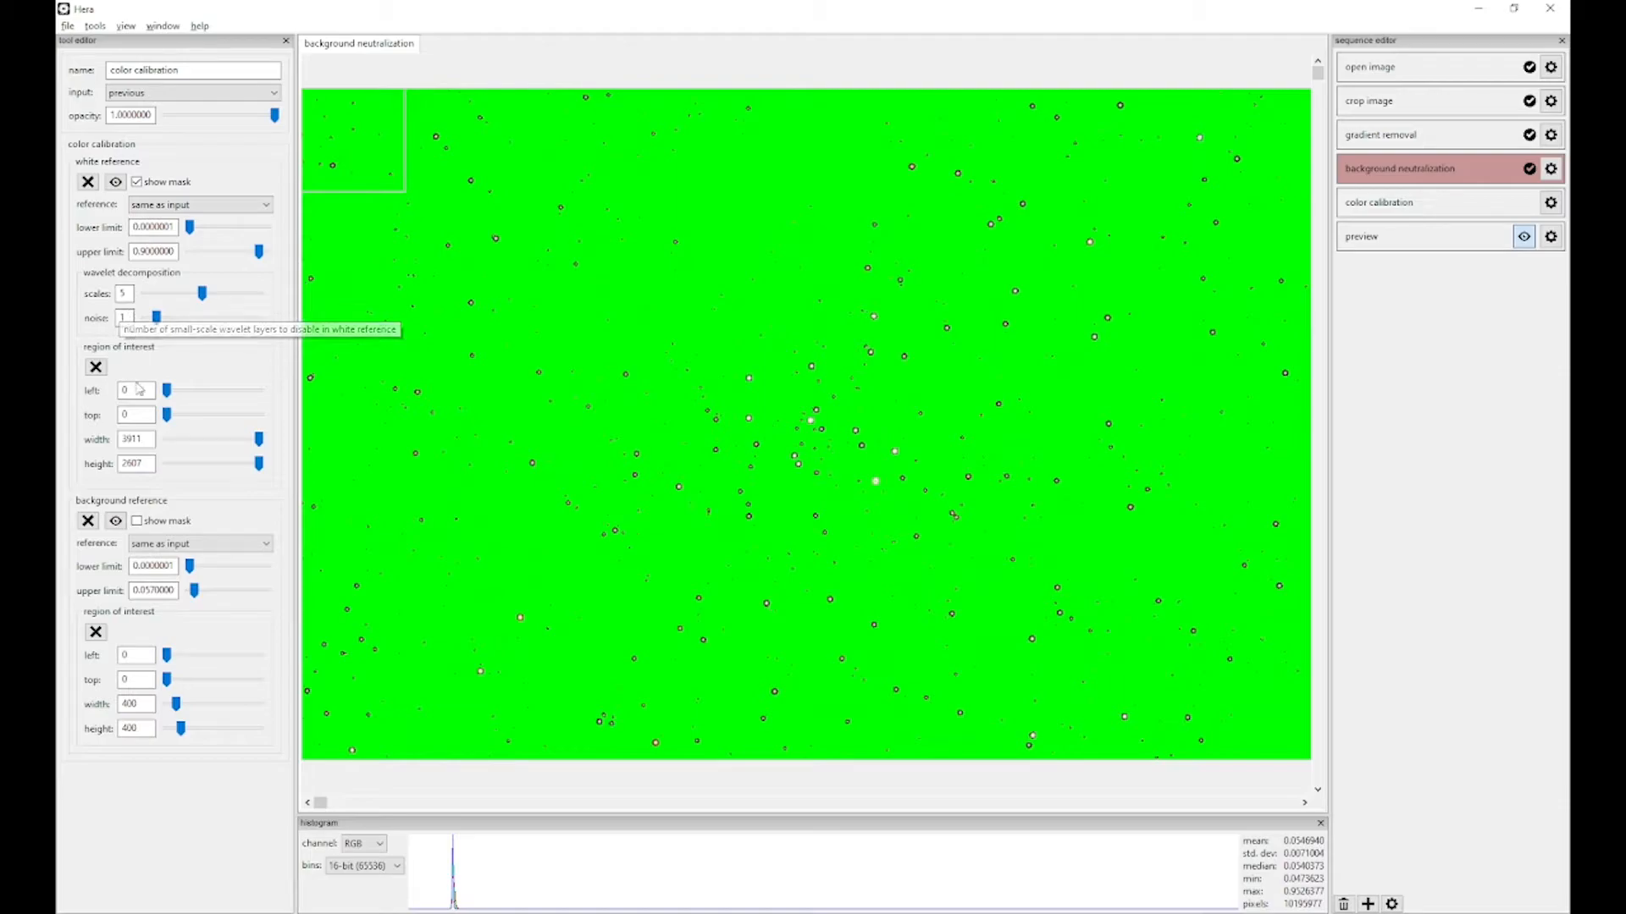
double_click(145, 434)
type("100")
key("Return")
double_click(136, 464)
type("280")
Step: Position the white reference region of interest over the central cluster stars at left 1682 and top 1069
double_click(136, 390)
type("1682")
key("Return")
double_click(131, 415)
type("1069")
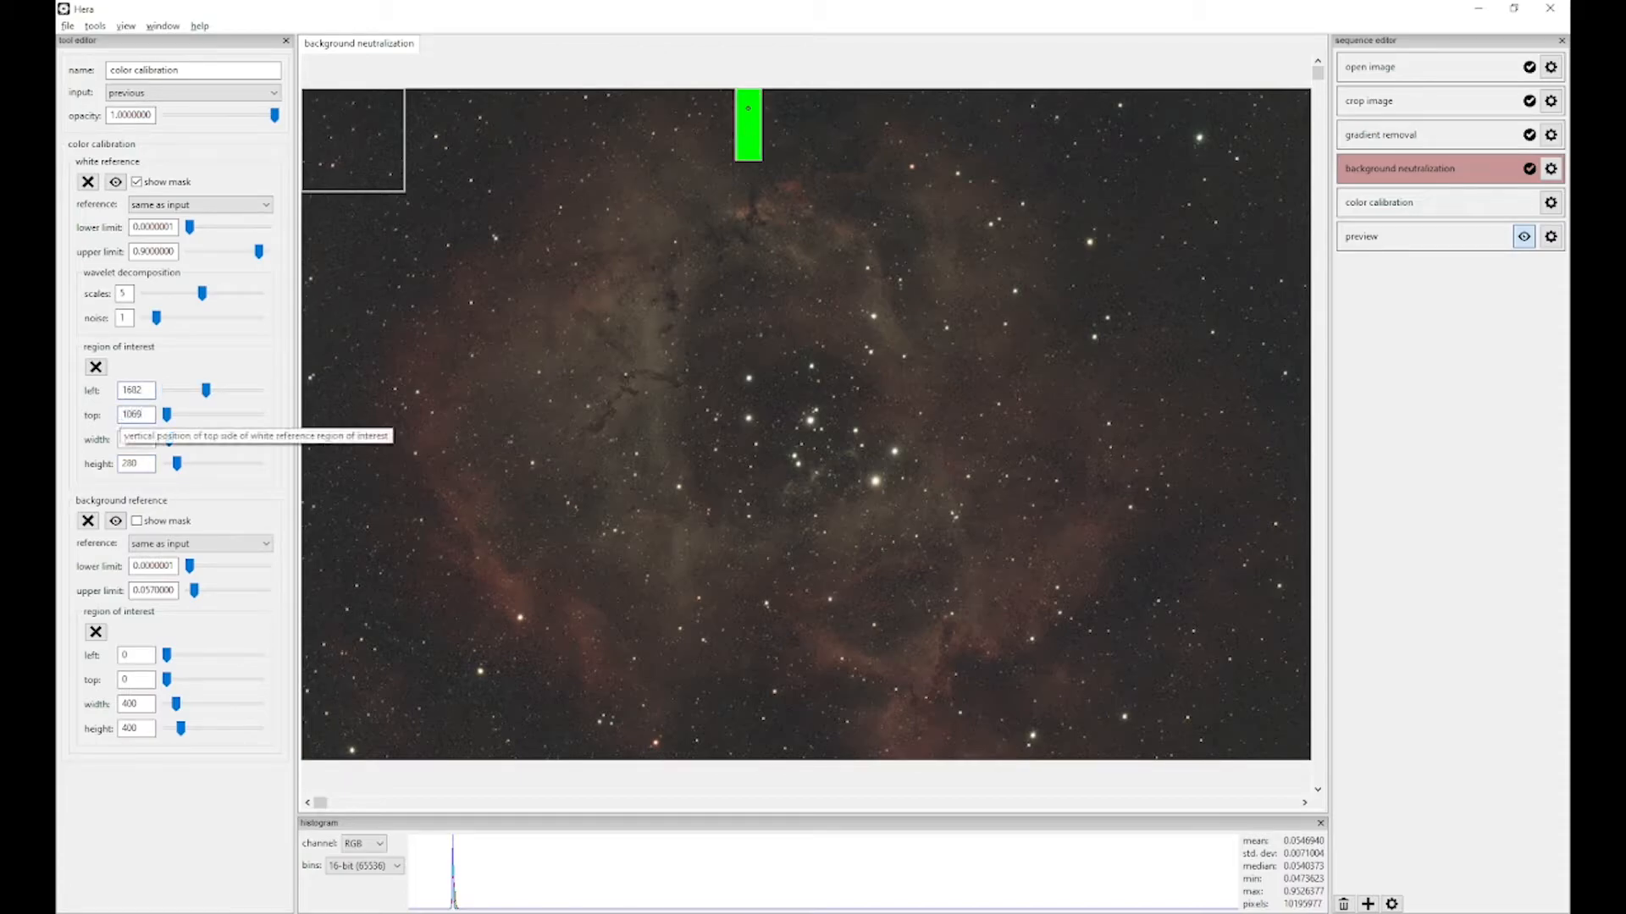
key("Return")
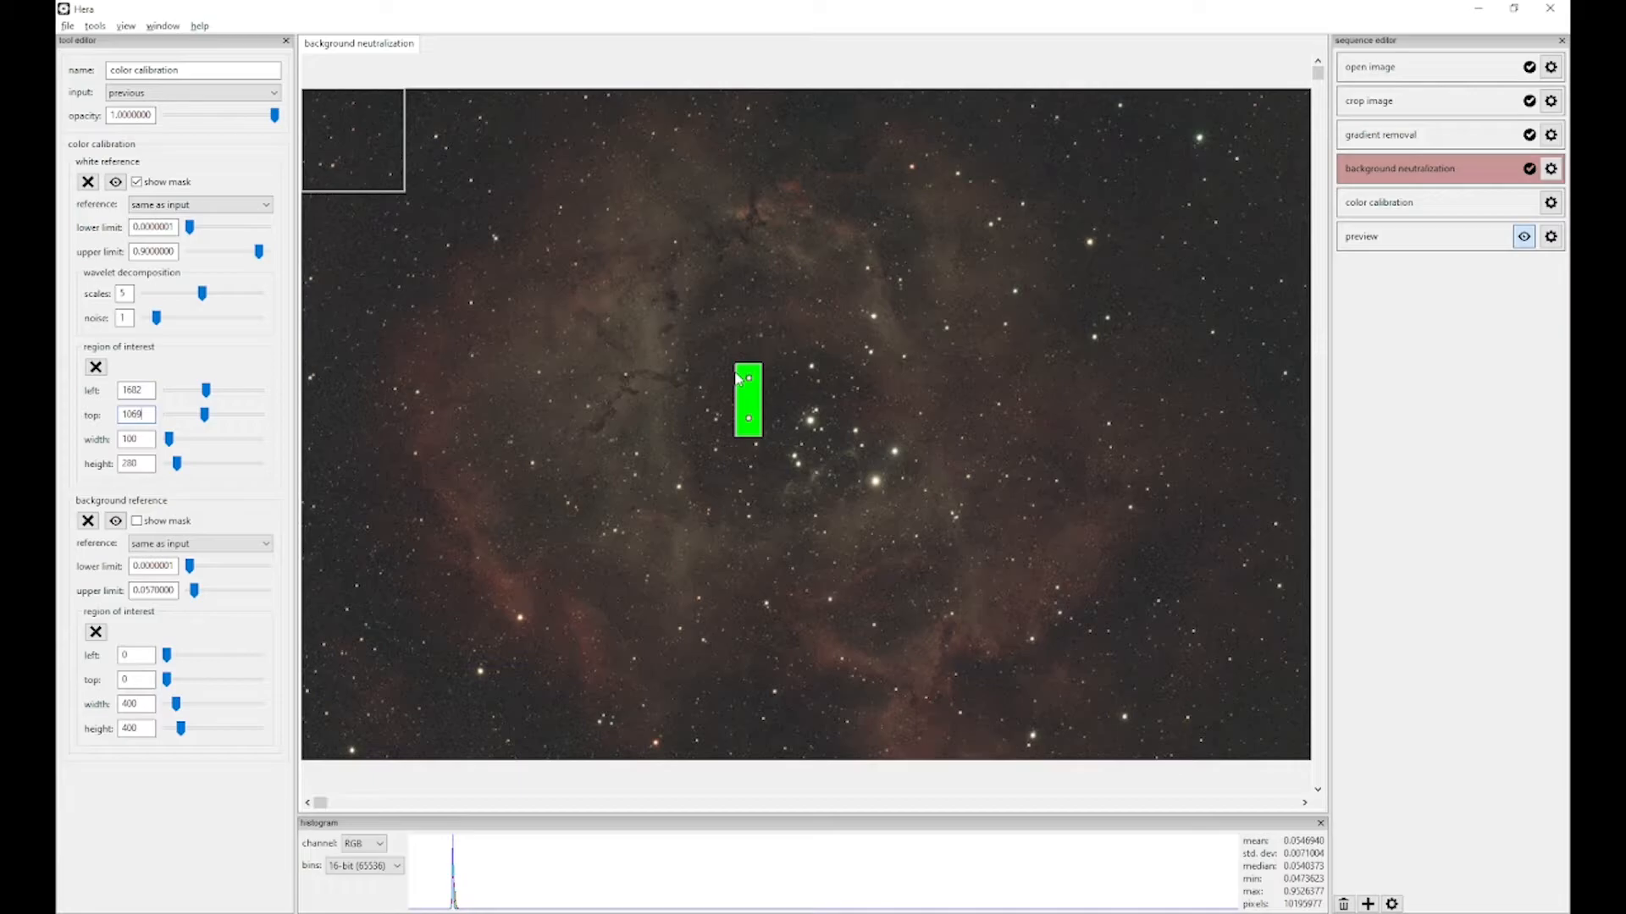
Step: Calculate the color calibration and auto-stretch the preview's histogram transformation again
left_click(1353, 209)
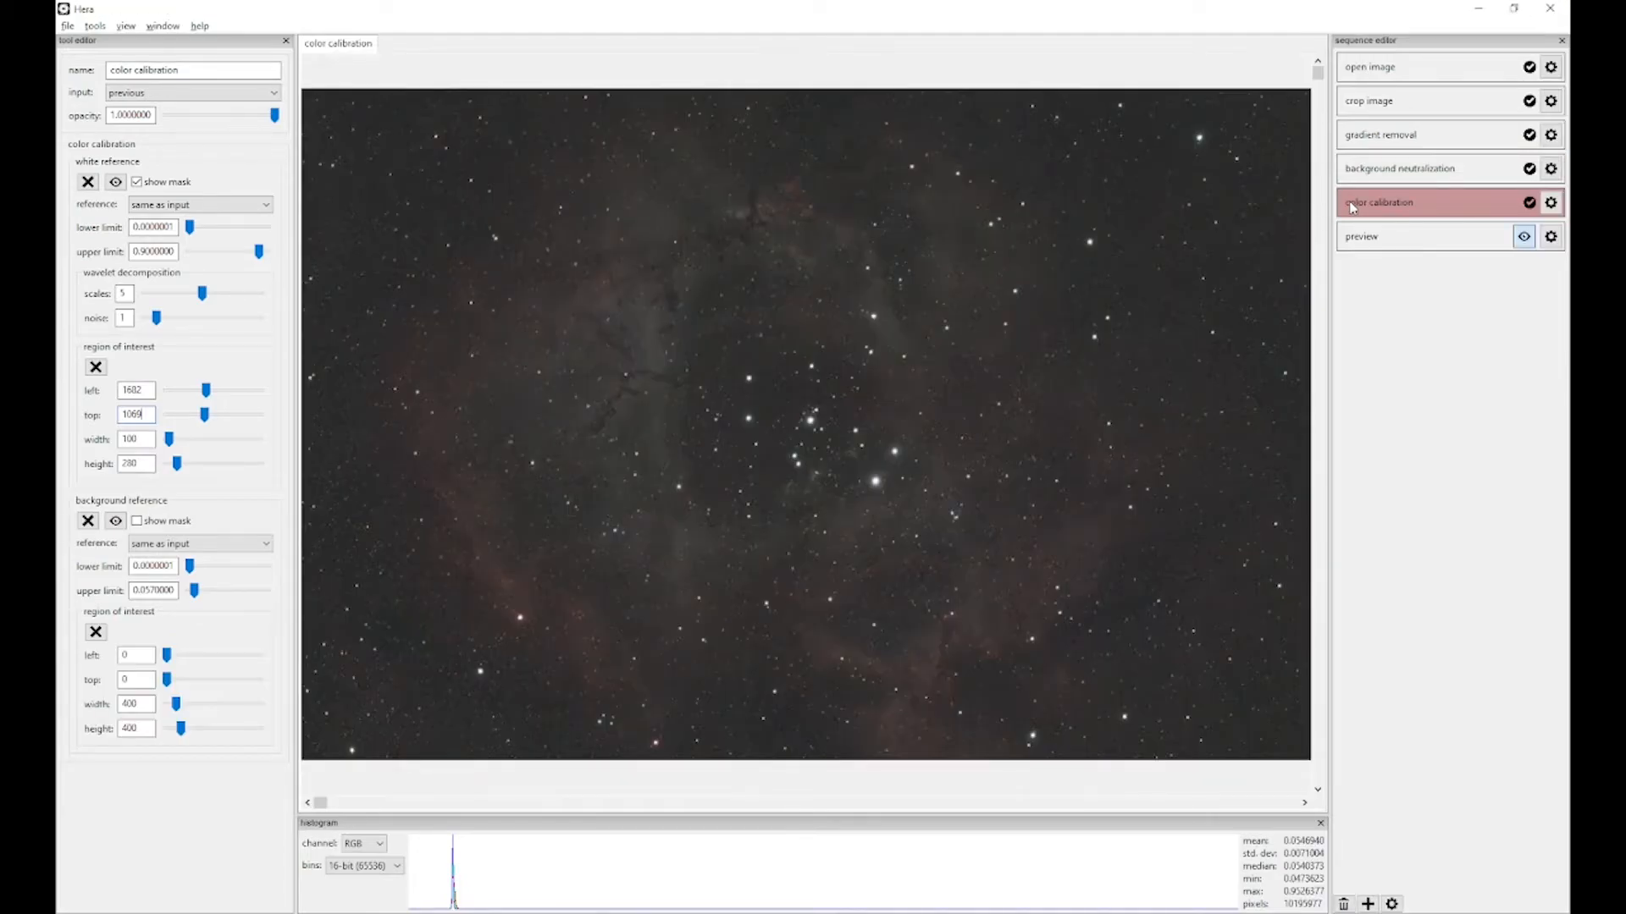
left_click(1550, 237)
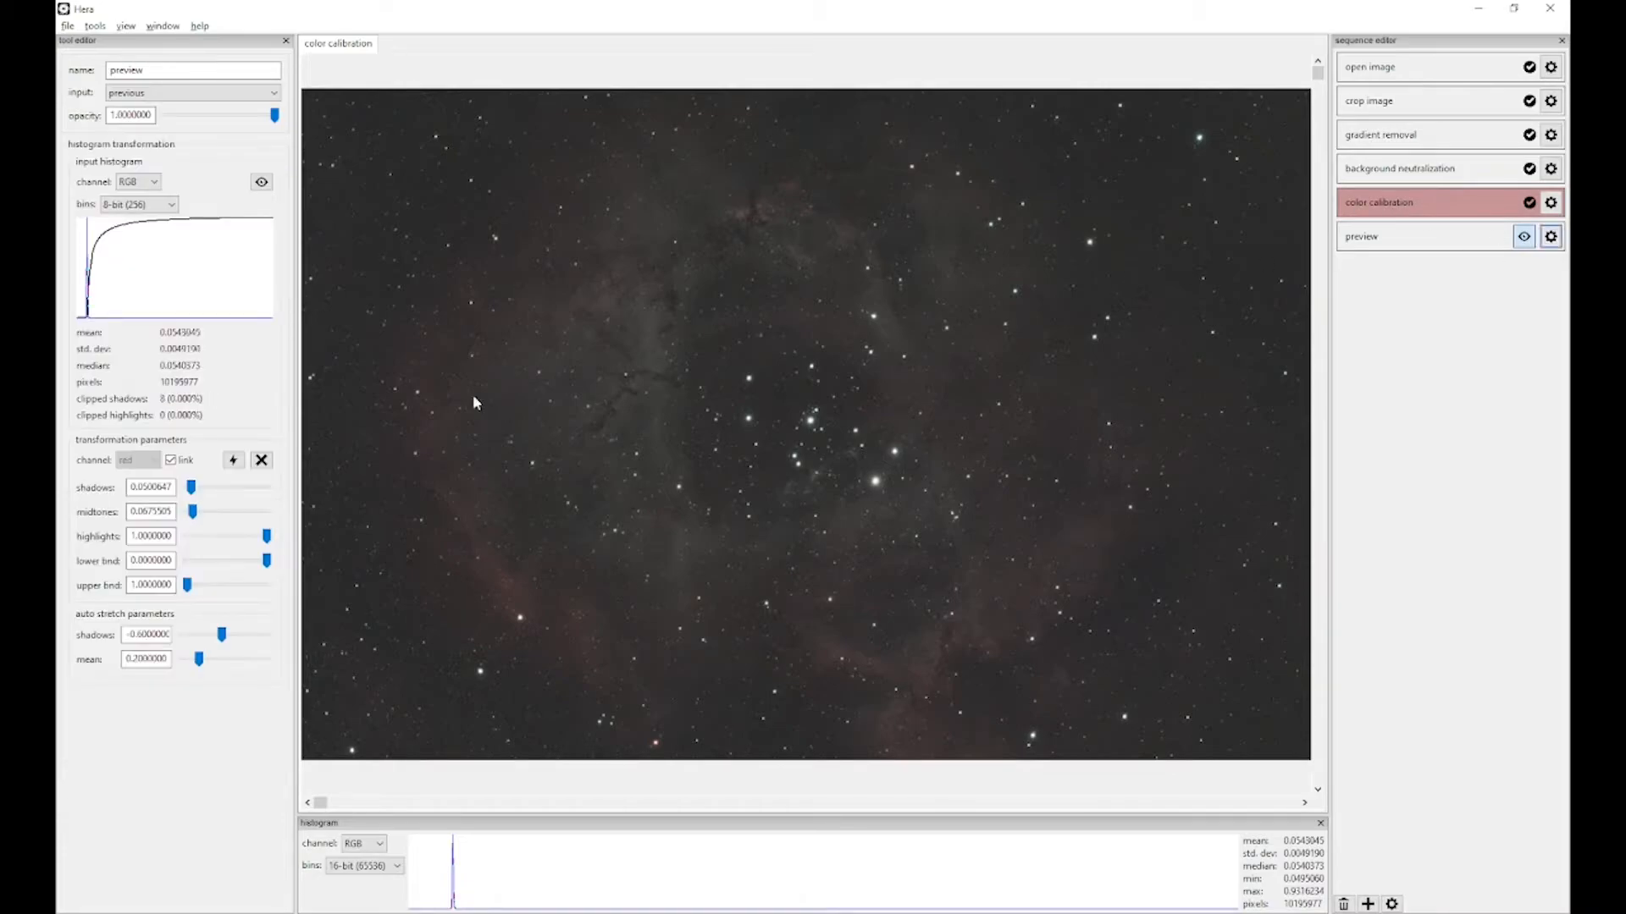
left_click(231, 465)
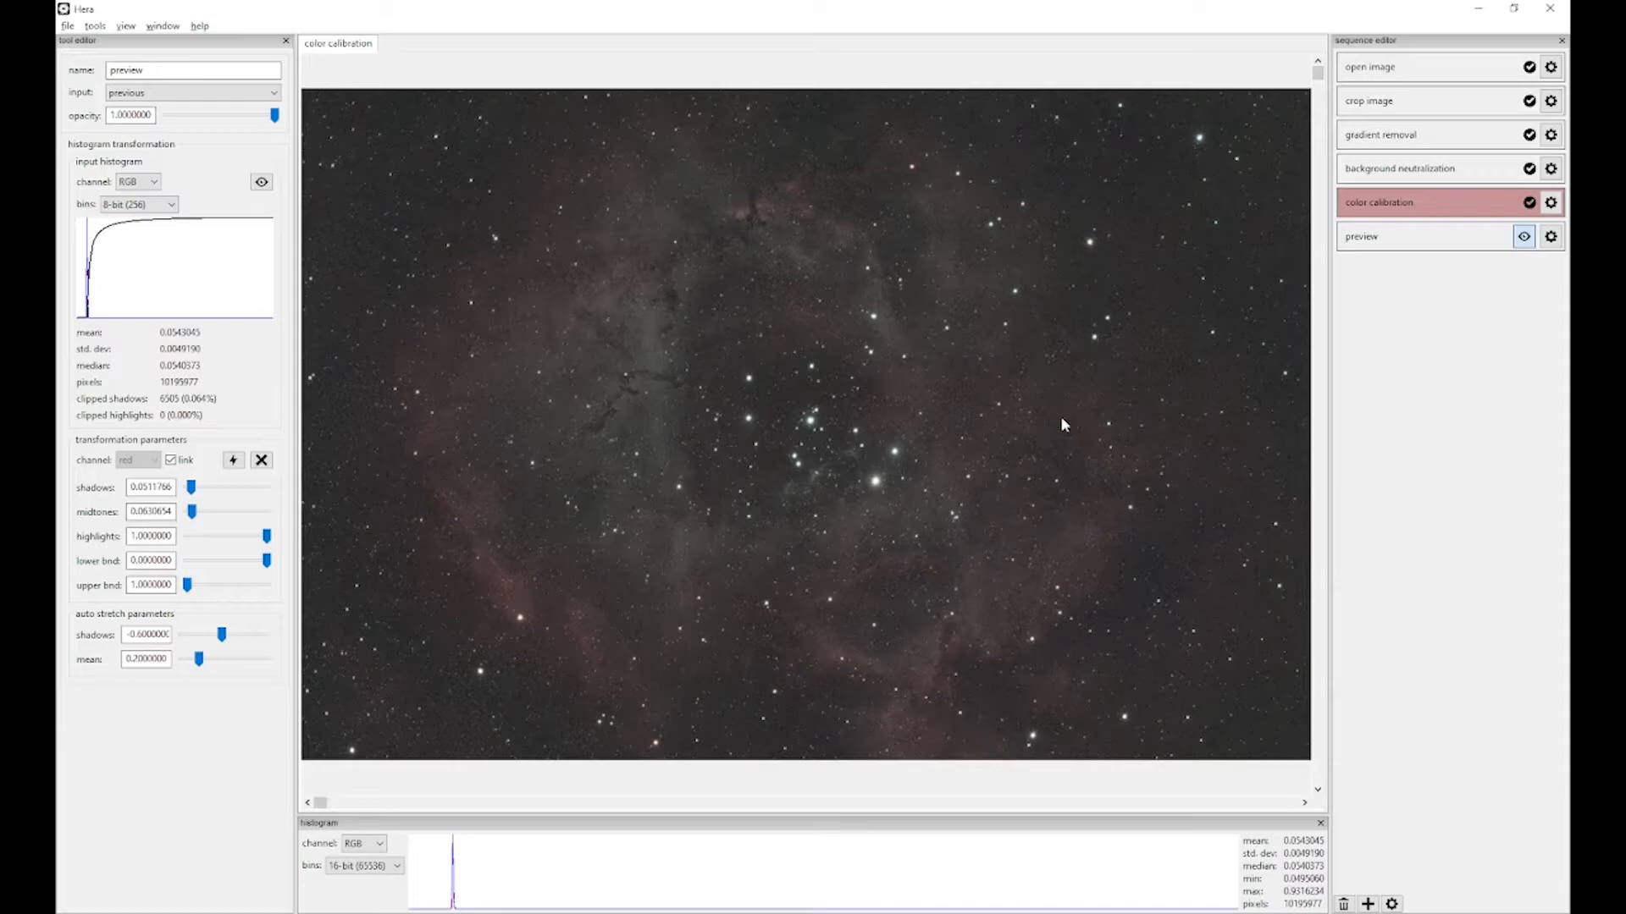
Step: Add an SCNR noise reduction tool ahead of the preview and calculate it with green removal and average neutral protection
left_click(95, 26)
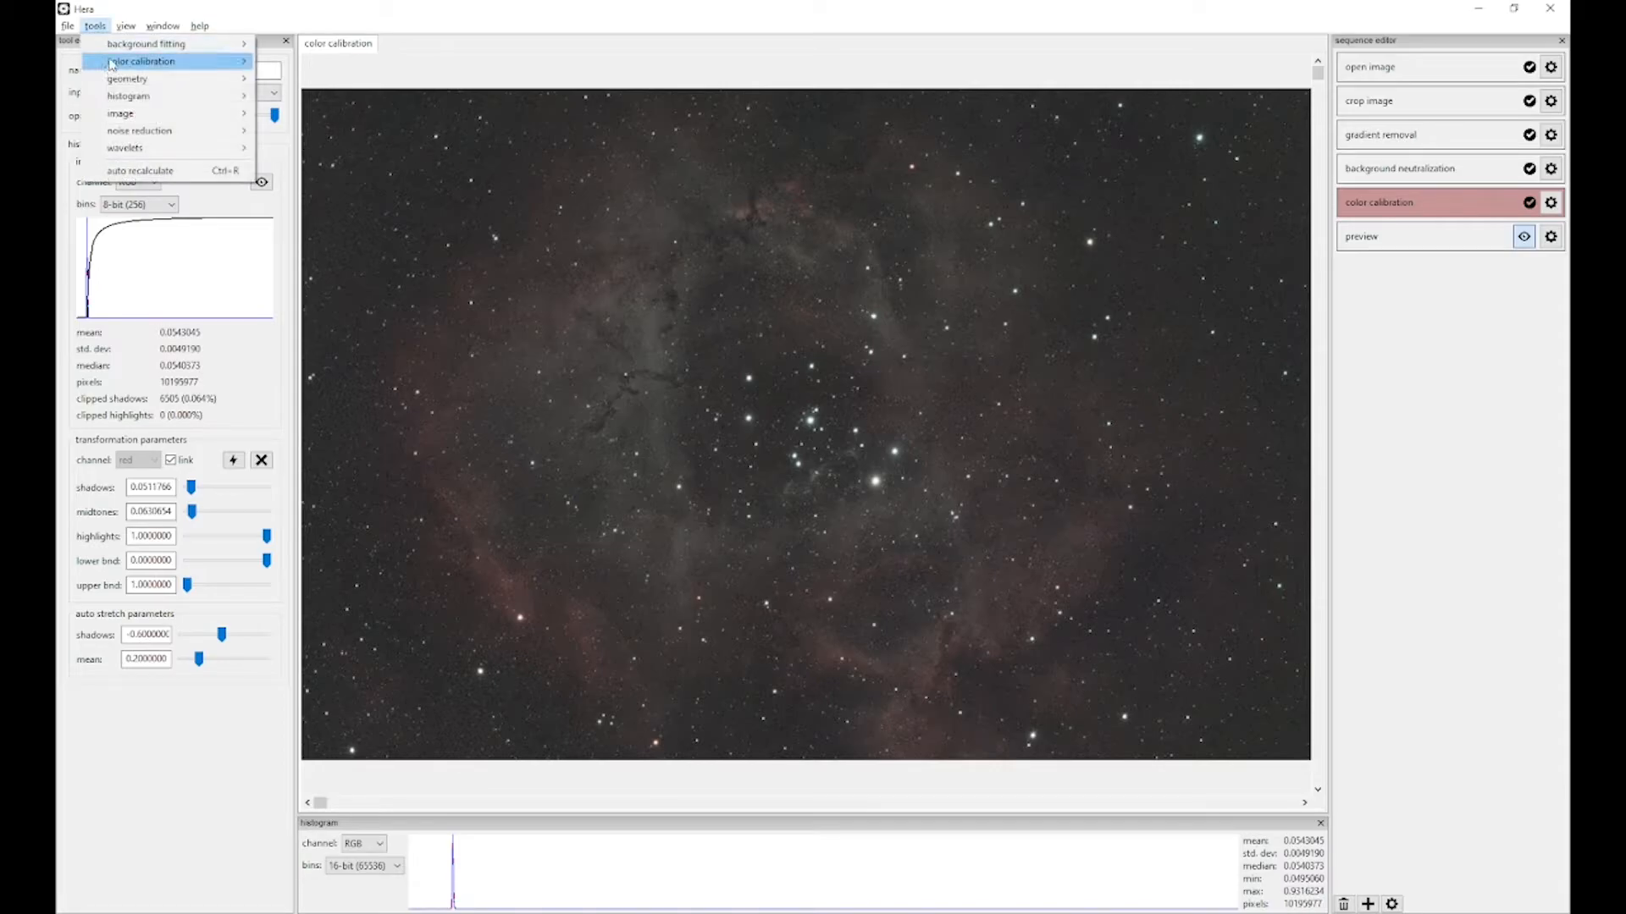
mouse_move(174, 132)
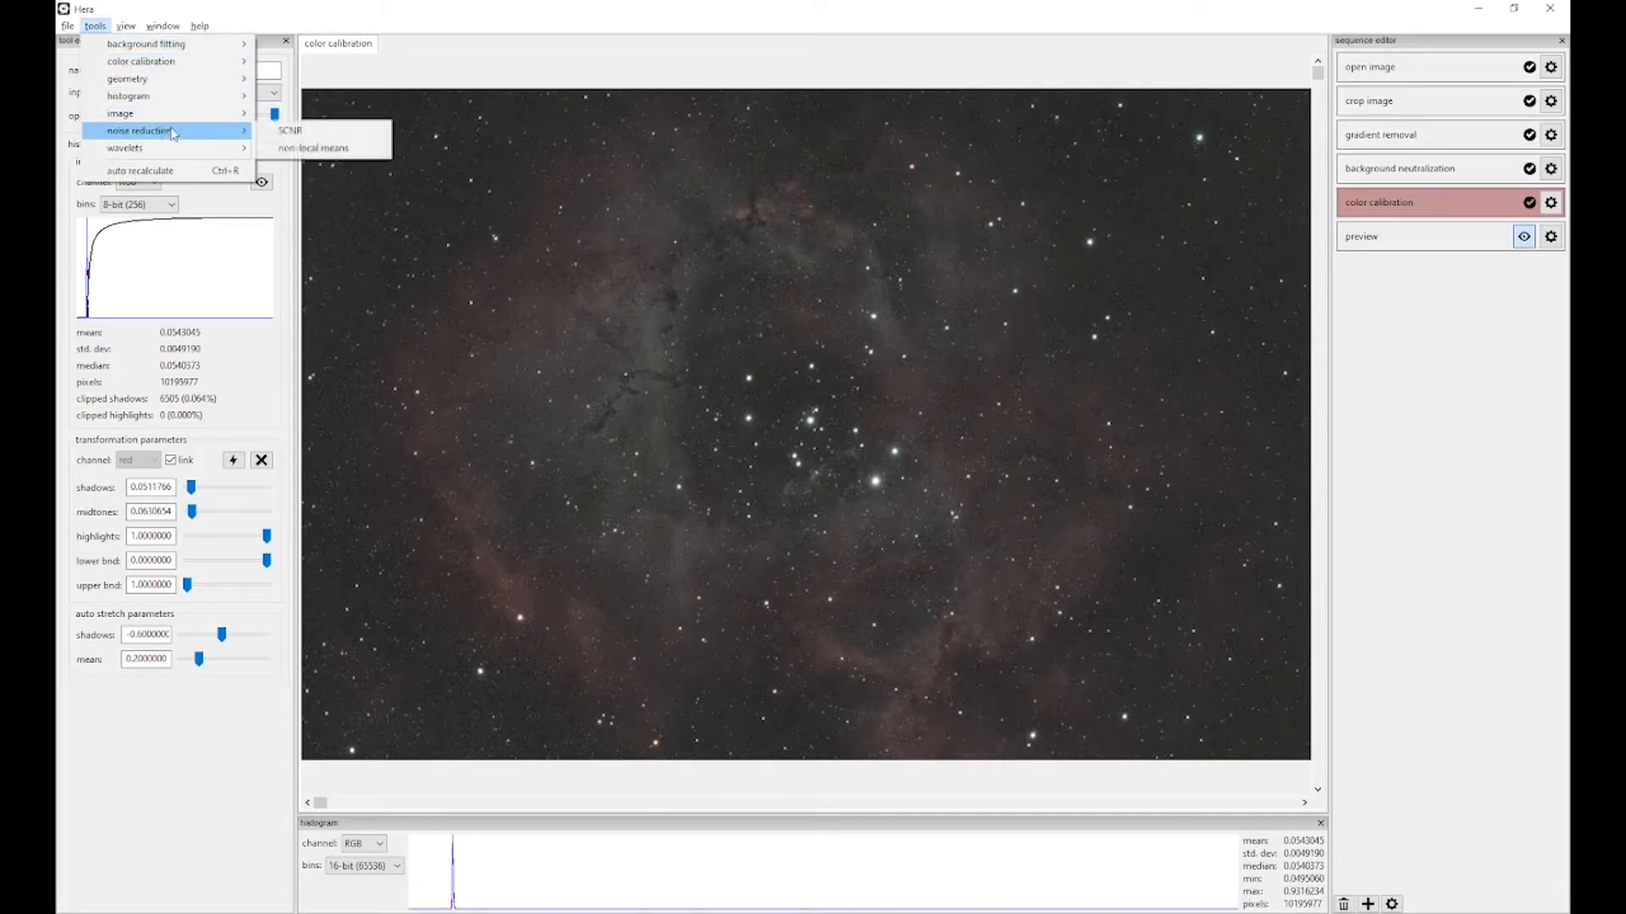
left_click(376, 136)
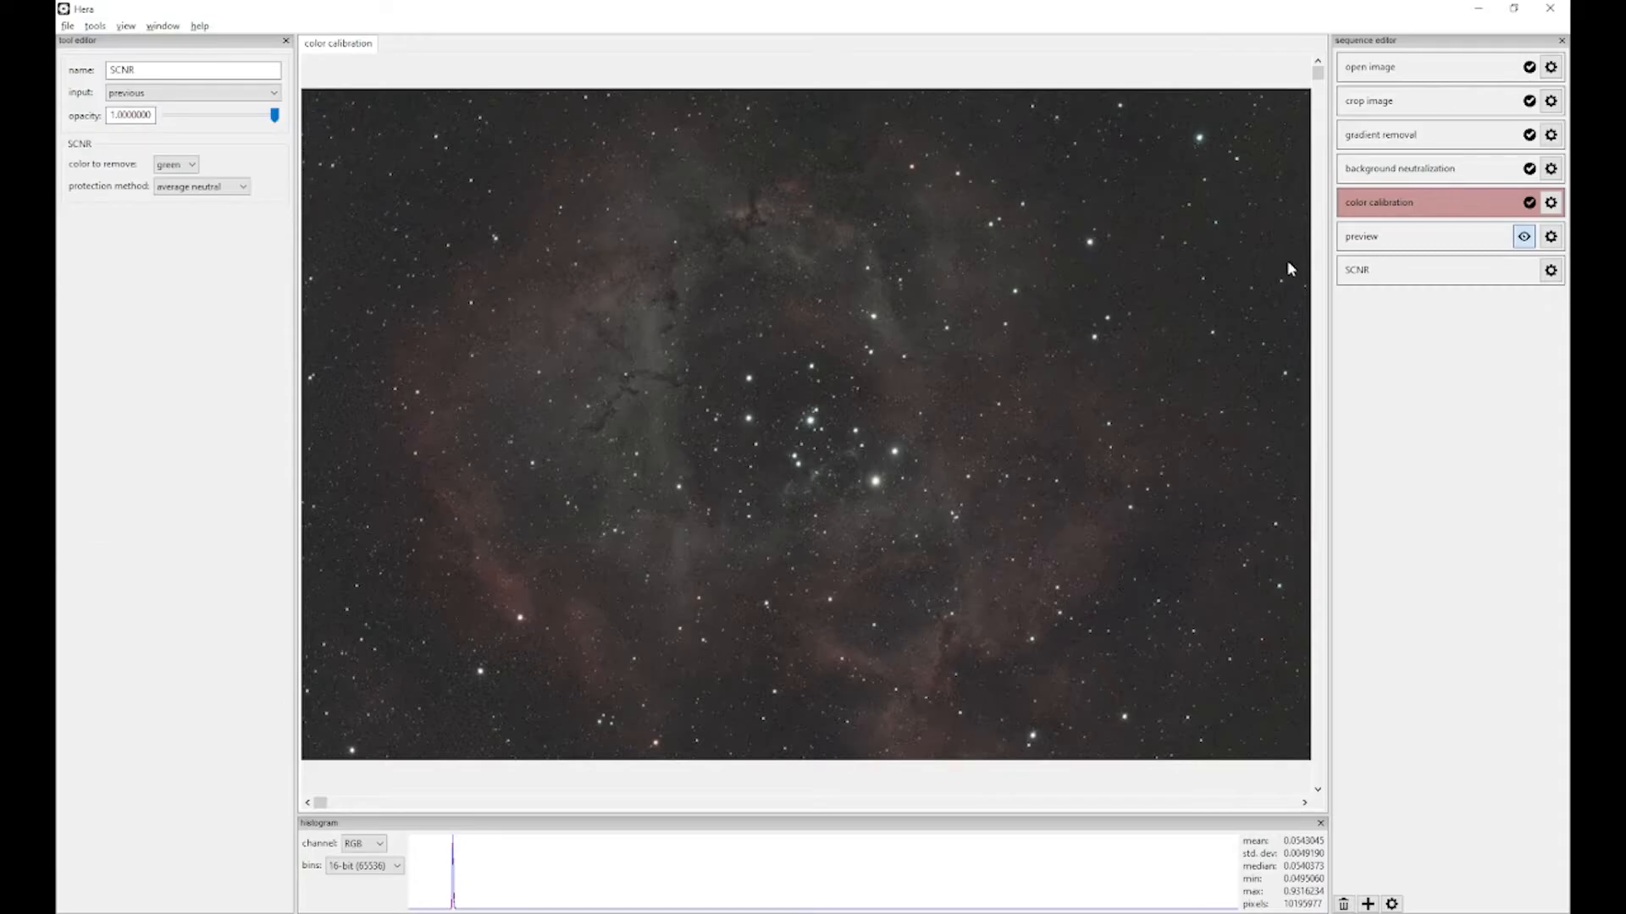
left_click_drag(1364, 278, 1375, 245)
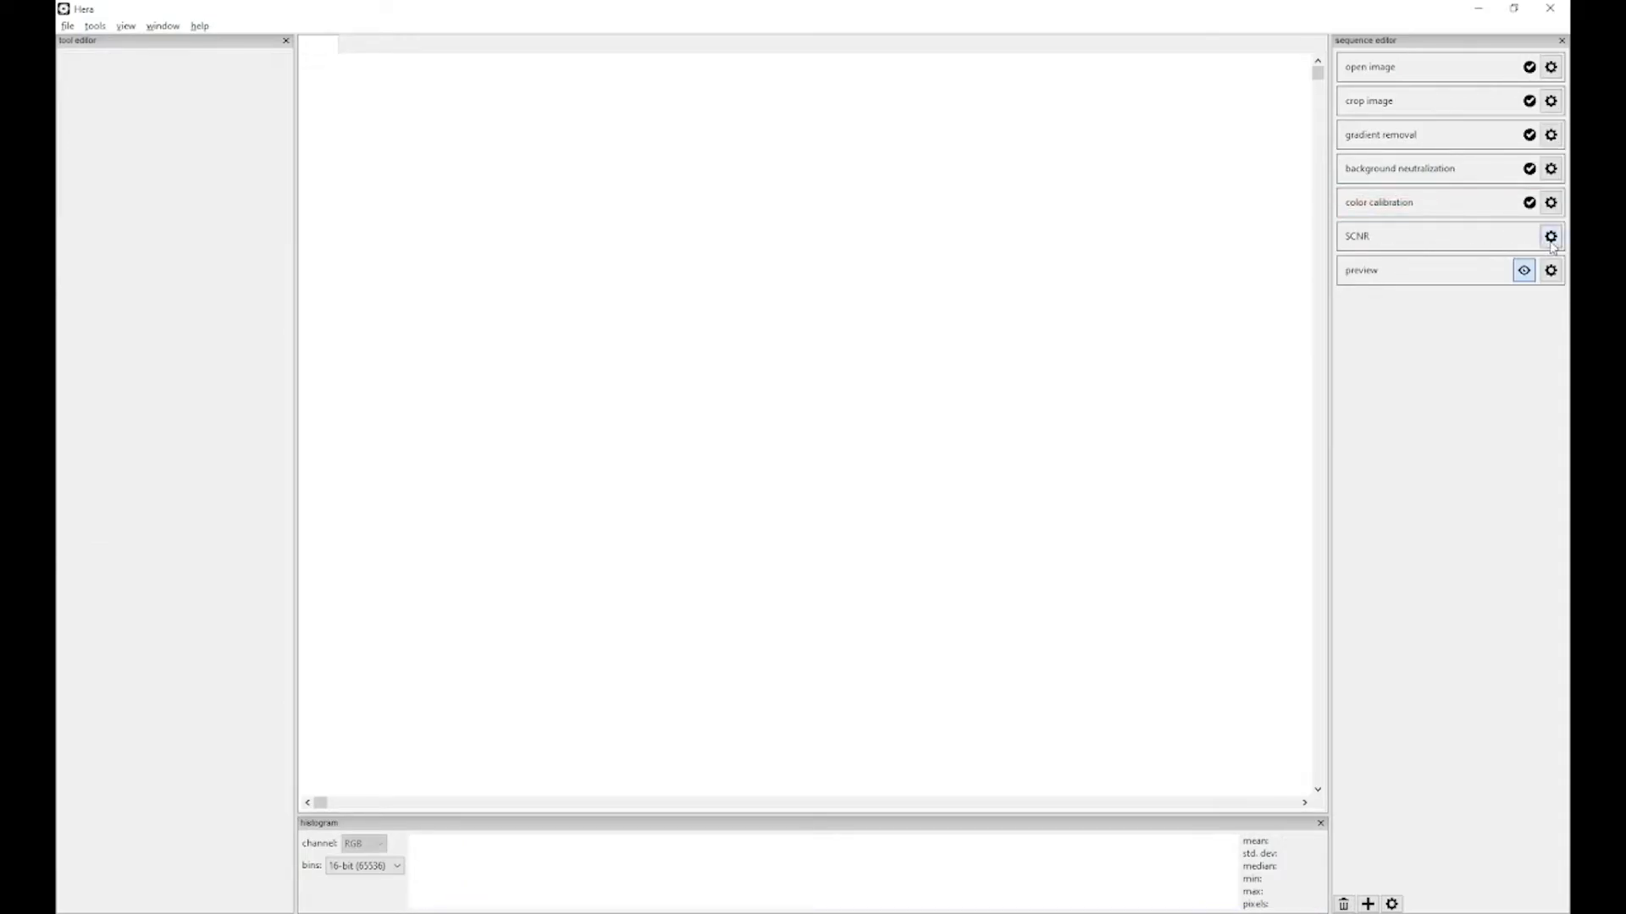
left_click(1551, 239)
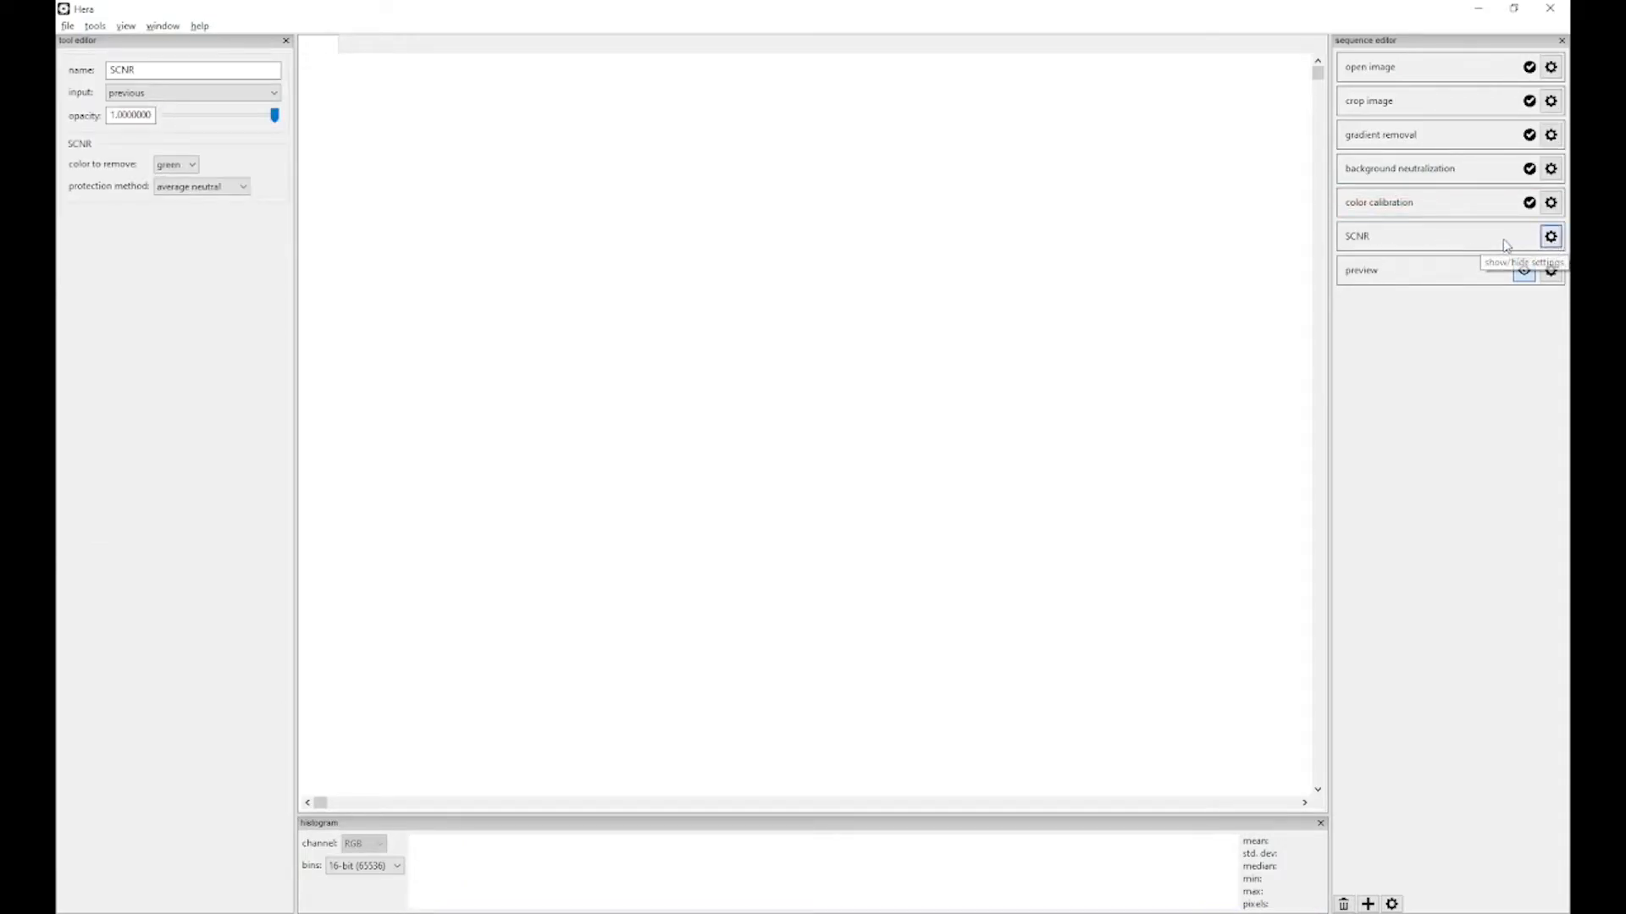
left_click(1435, 213)
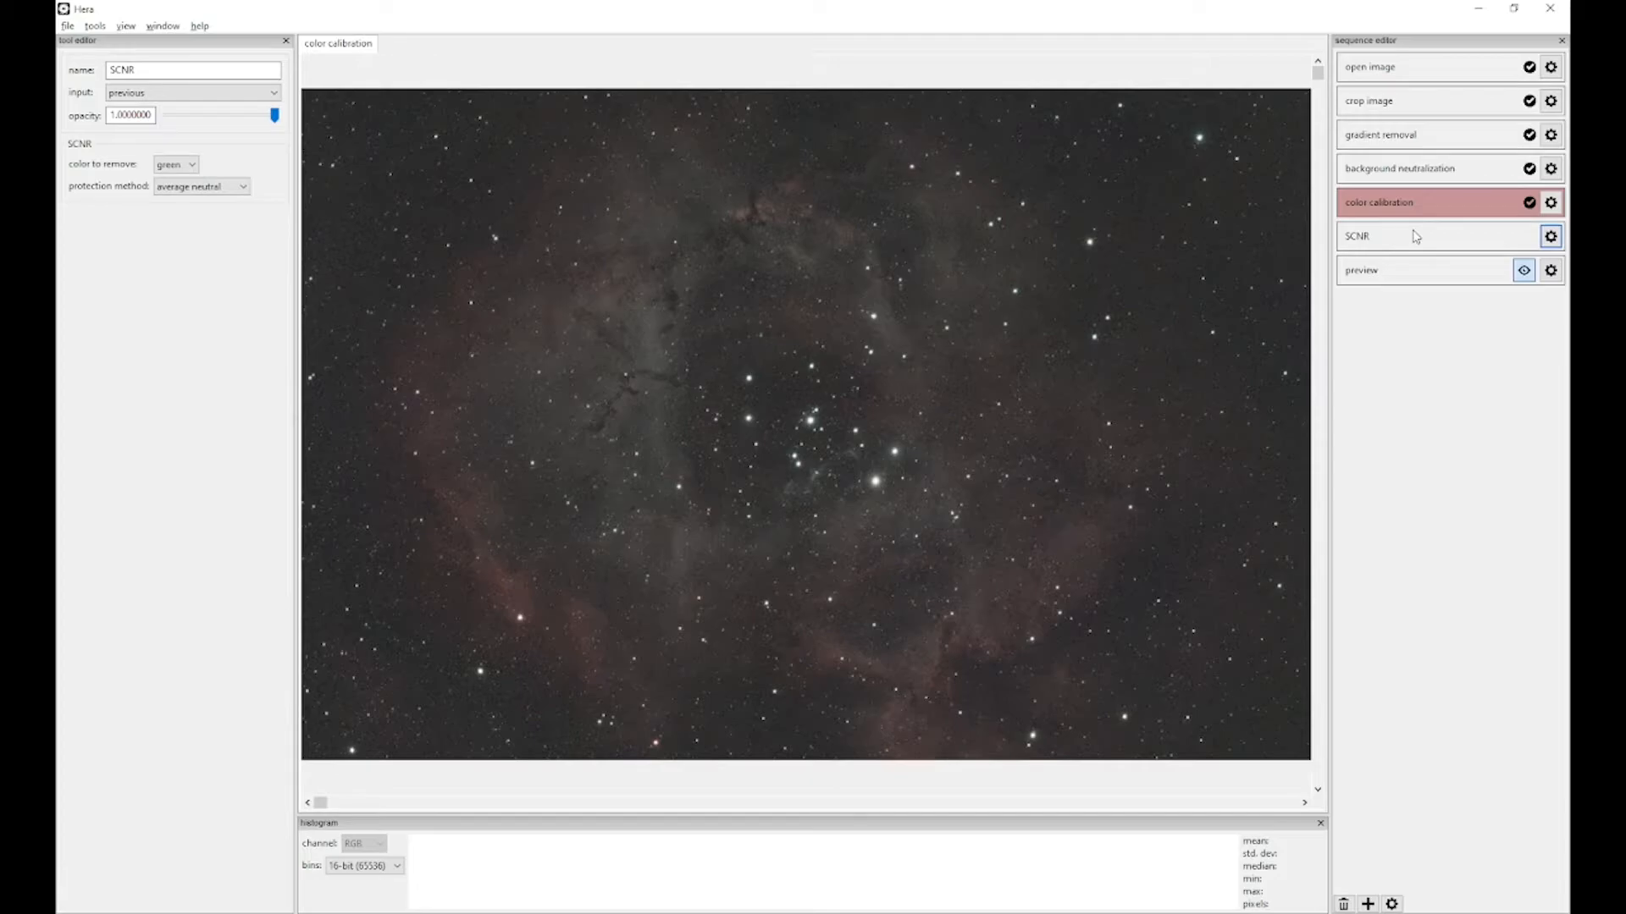
left_click(1416, 236)
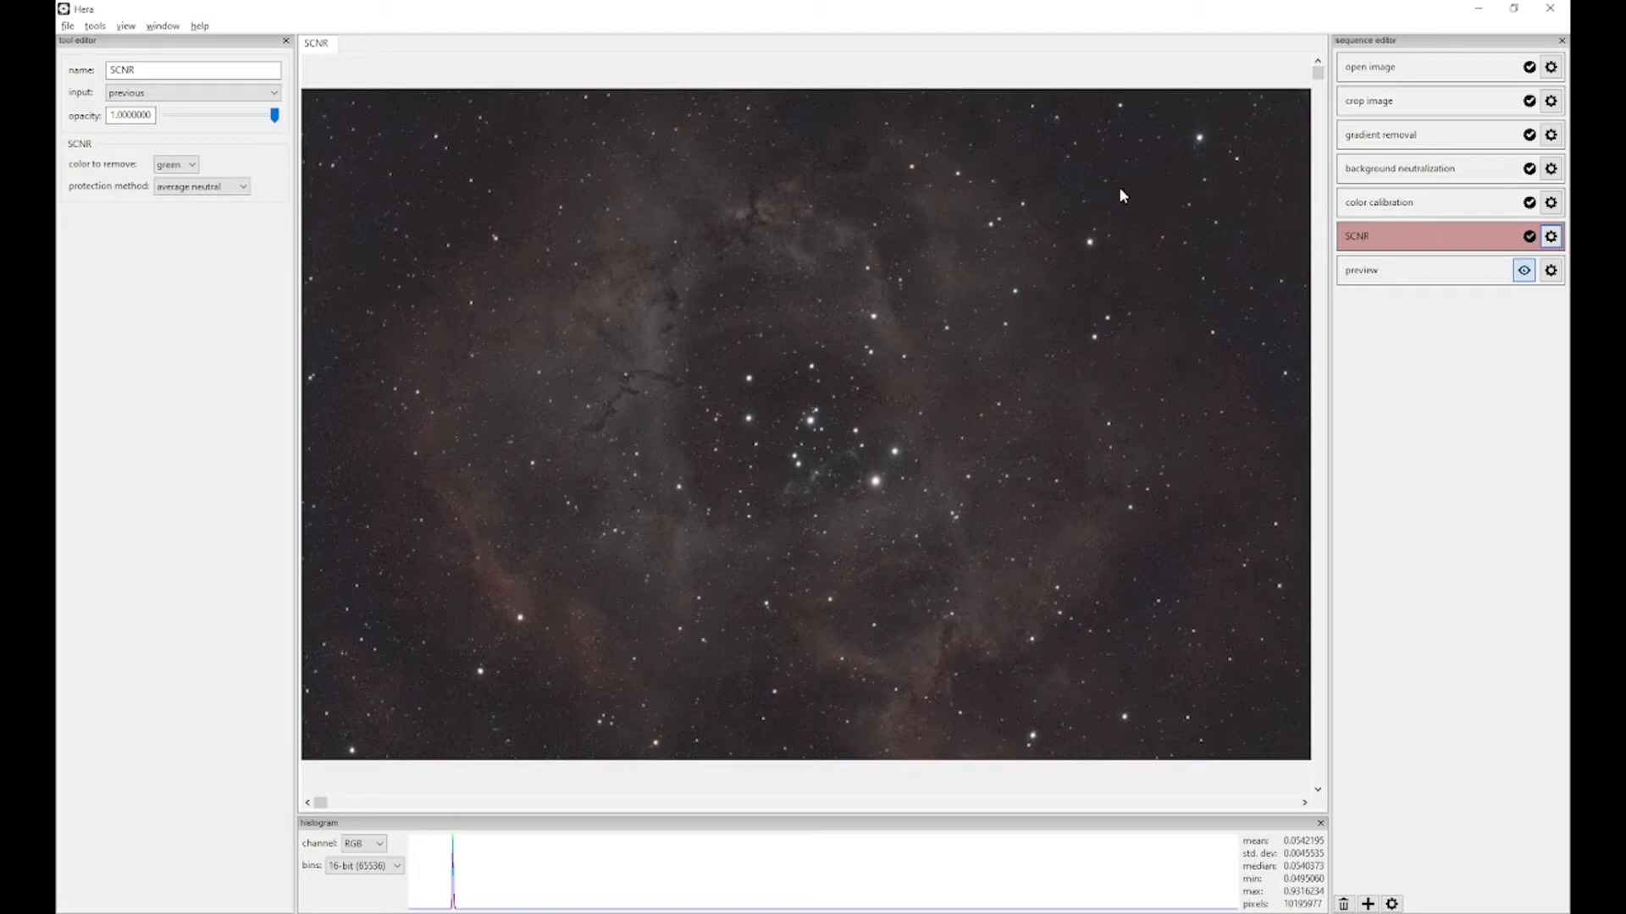
Step: Enable auto recalculate, then calculate the preview tool itself with its live preview turned off
left_click(87, 28)
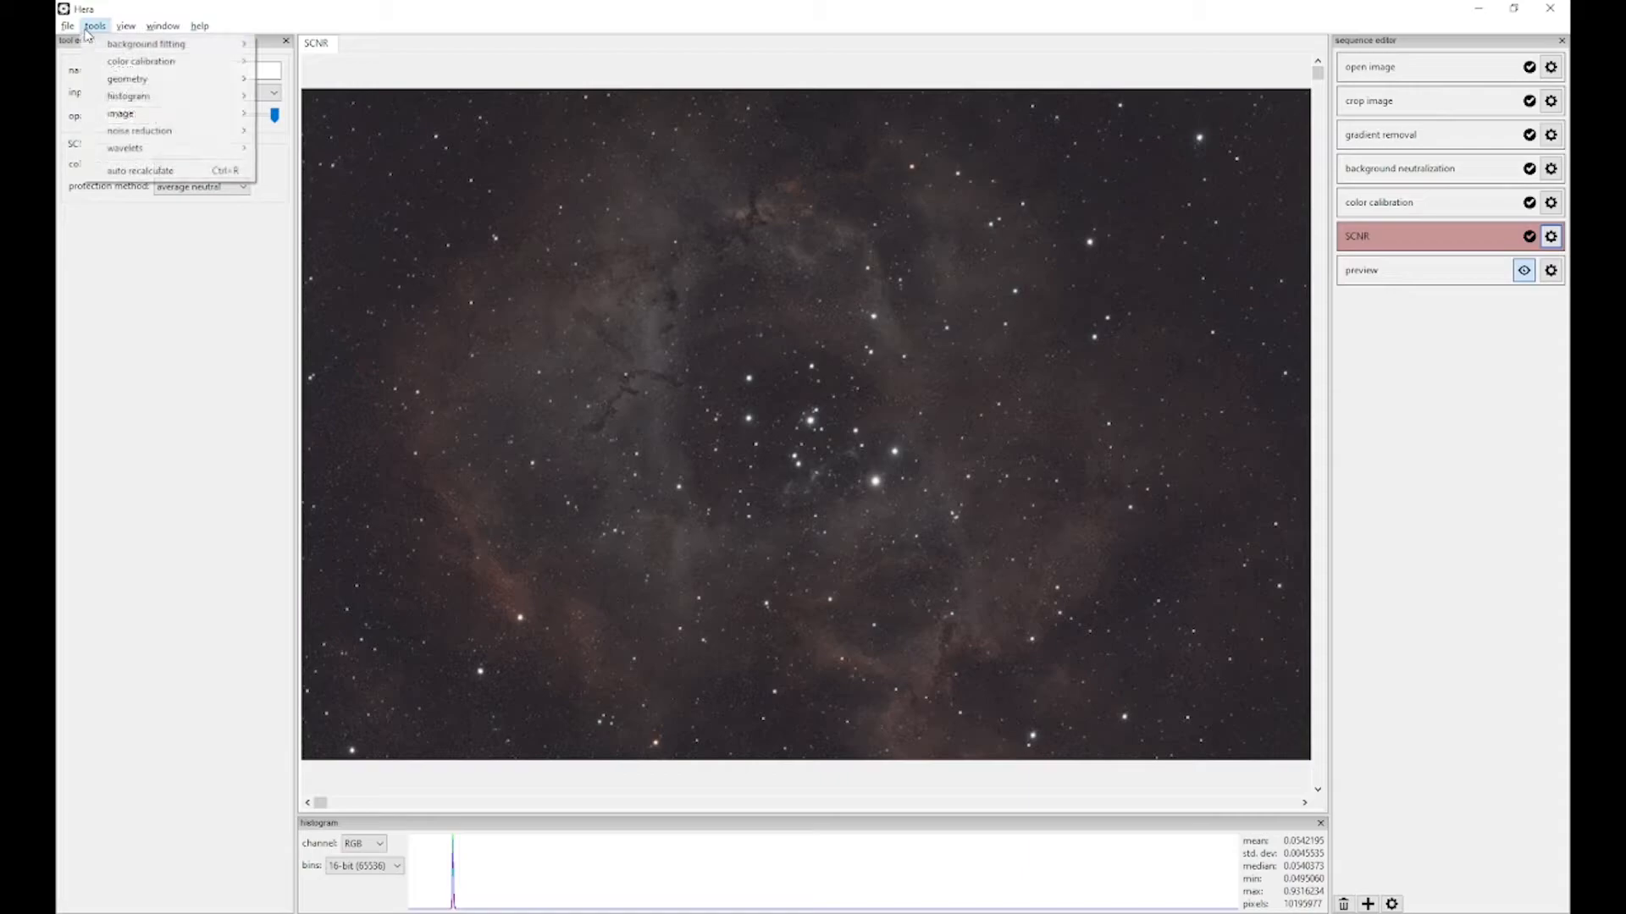
left_click(131, 172)
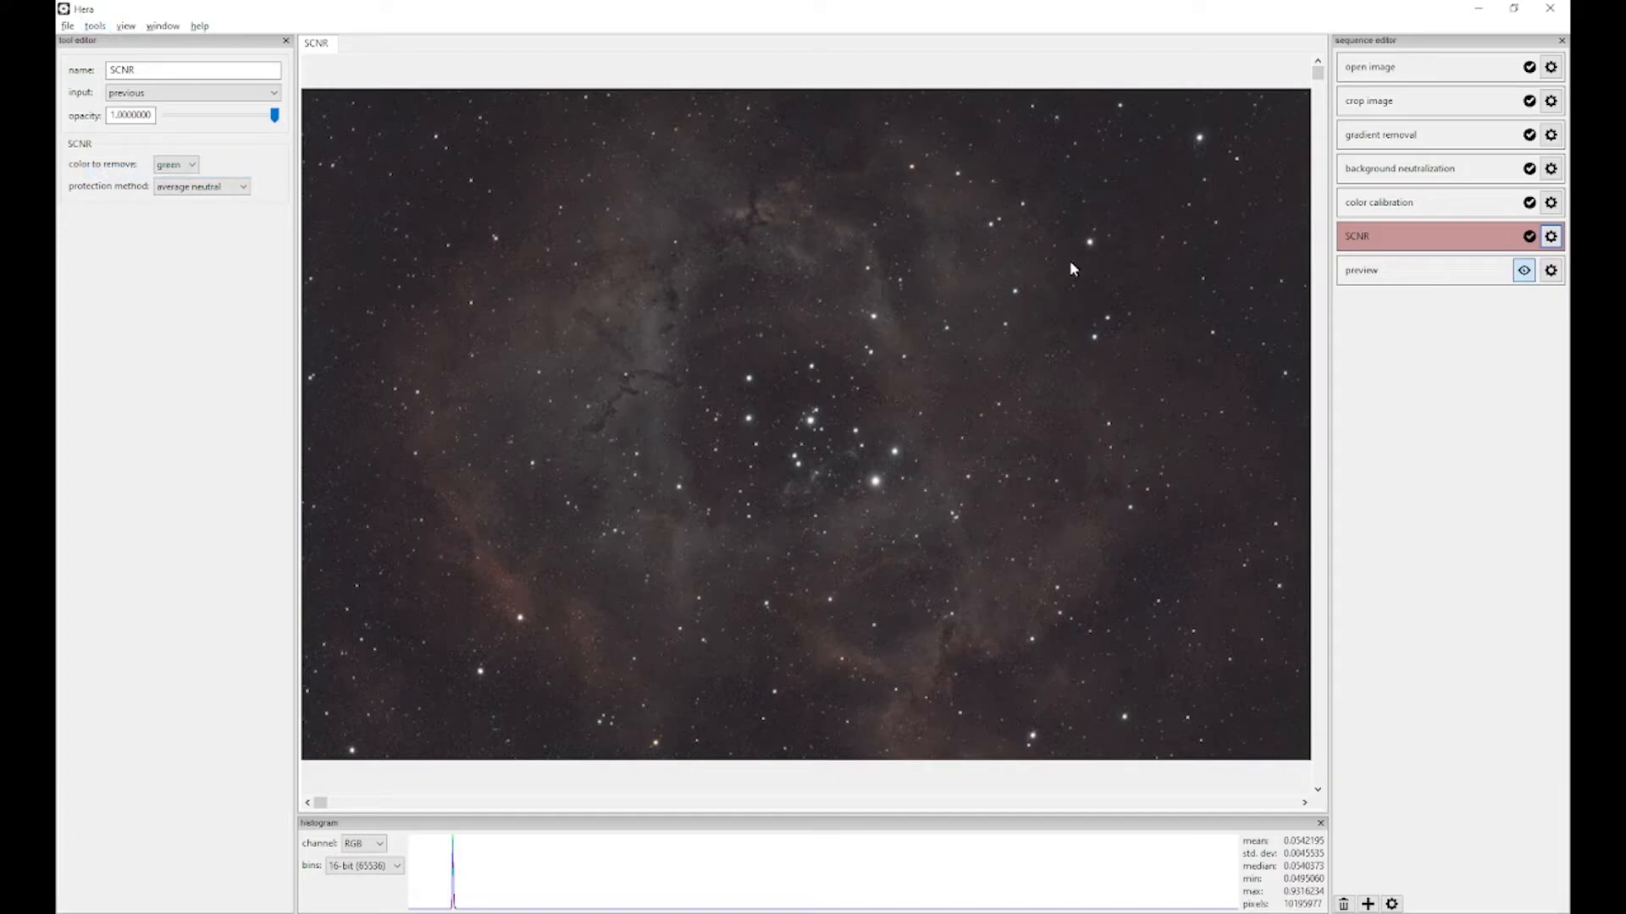
left_click(1525, 270)
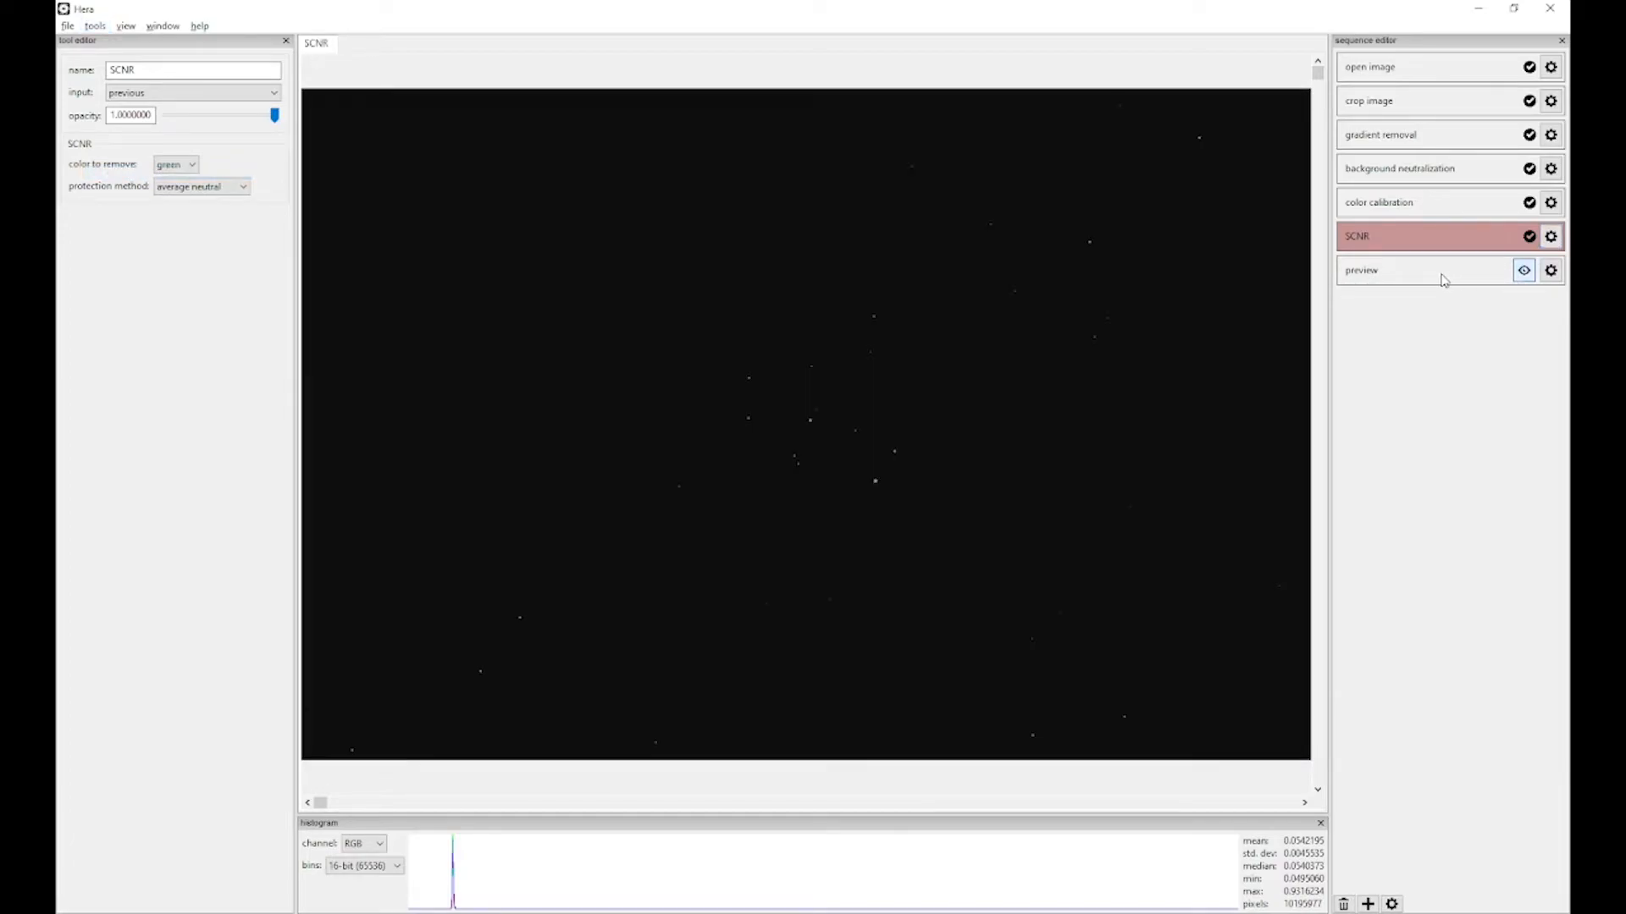
left_click(1443, 280)
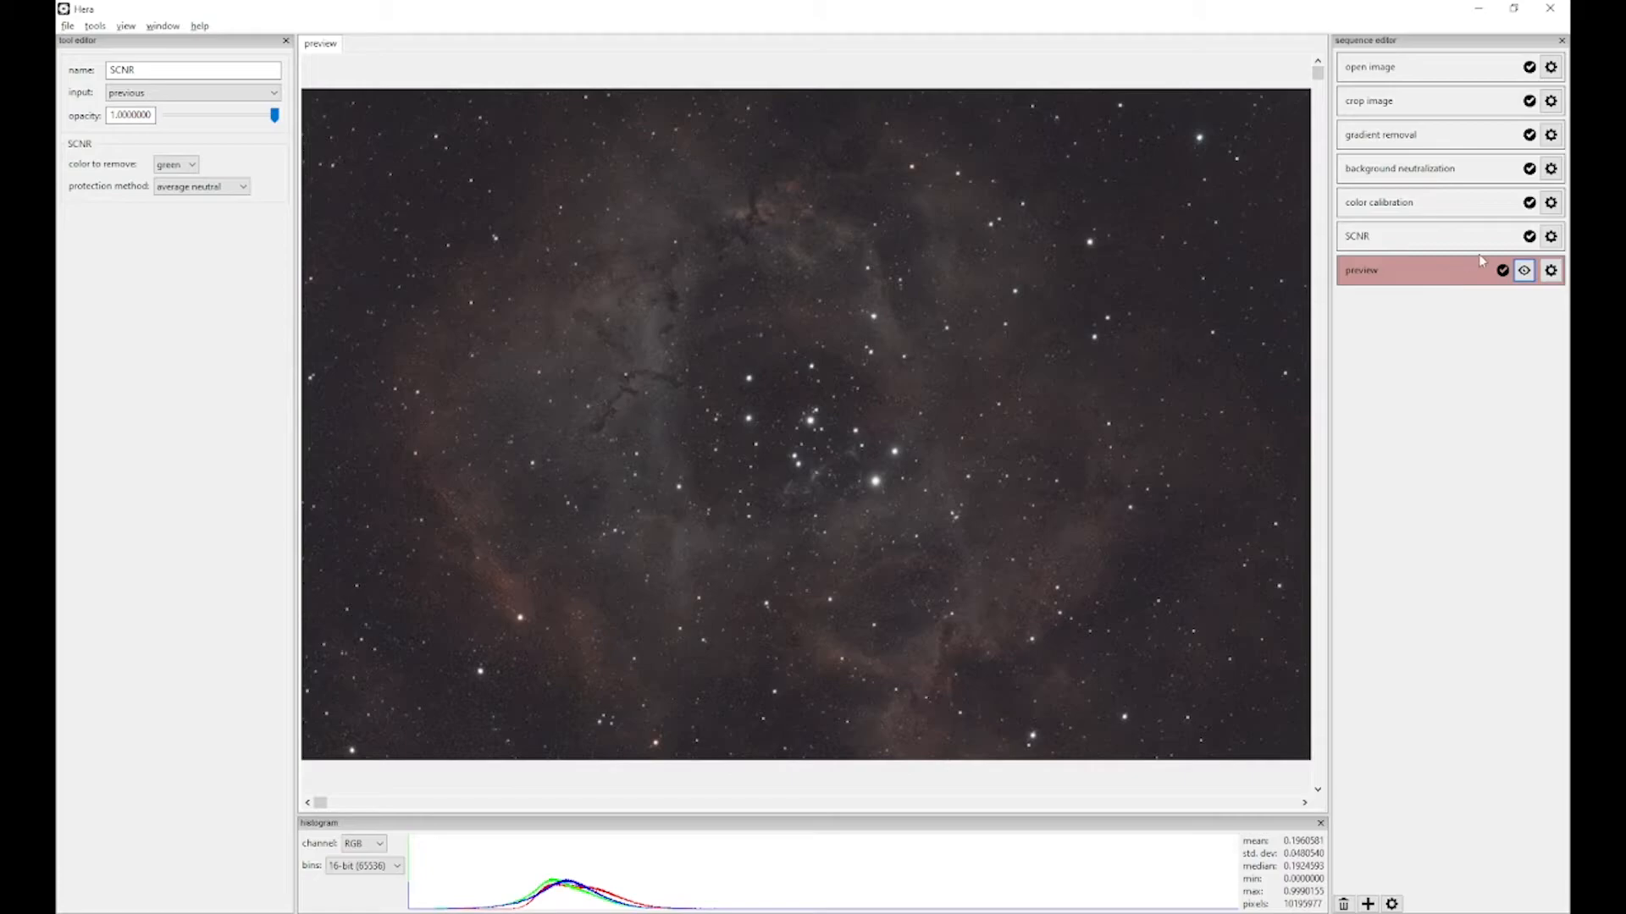
Step: Set the SCNR tool's opacity to 0.5 and examine the color channel curves in the histogram
left_click_drag(111, 116, 167, 117)
type("0.5")
key("Return")
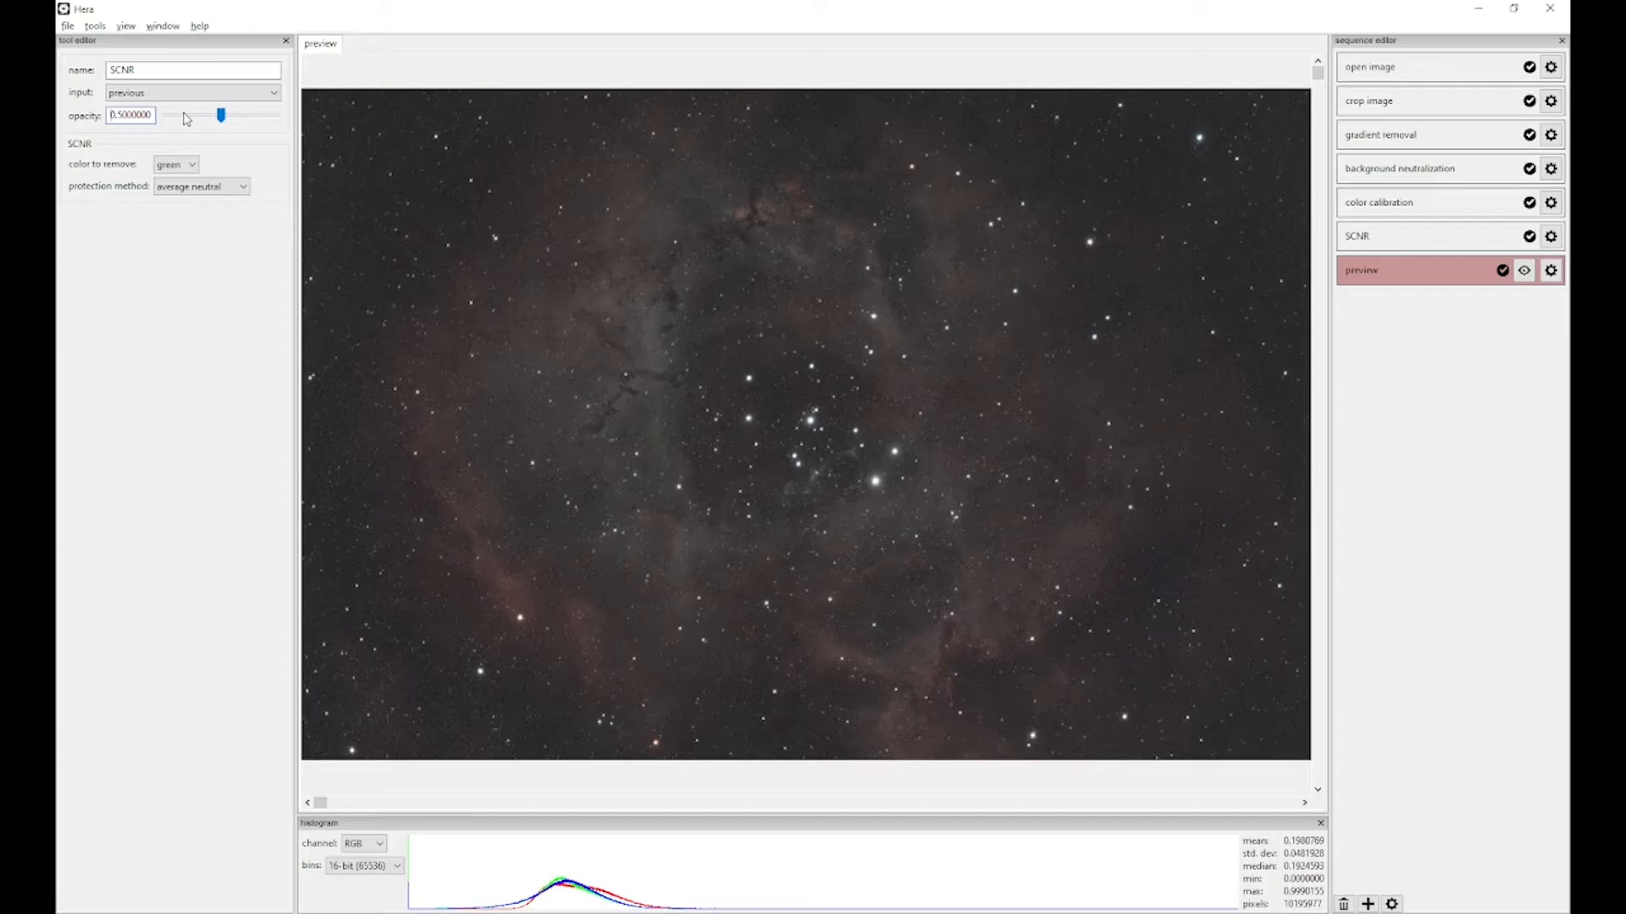
left_click_drag(573, 889, 601, 901)
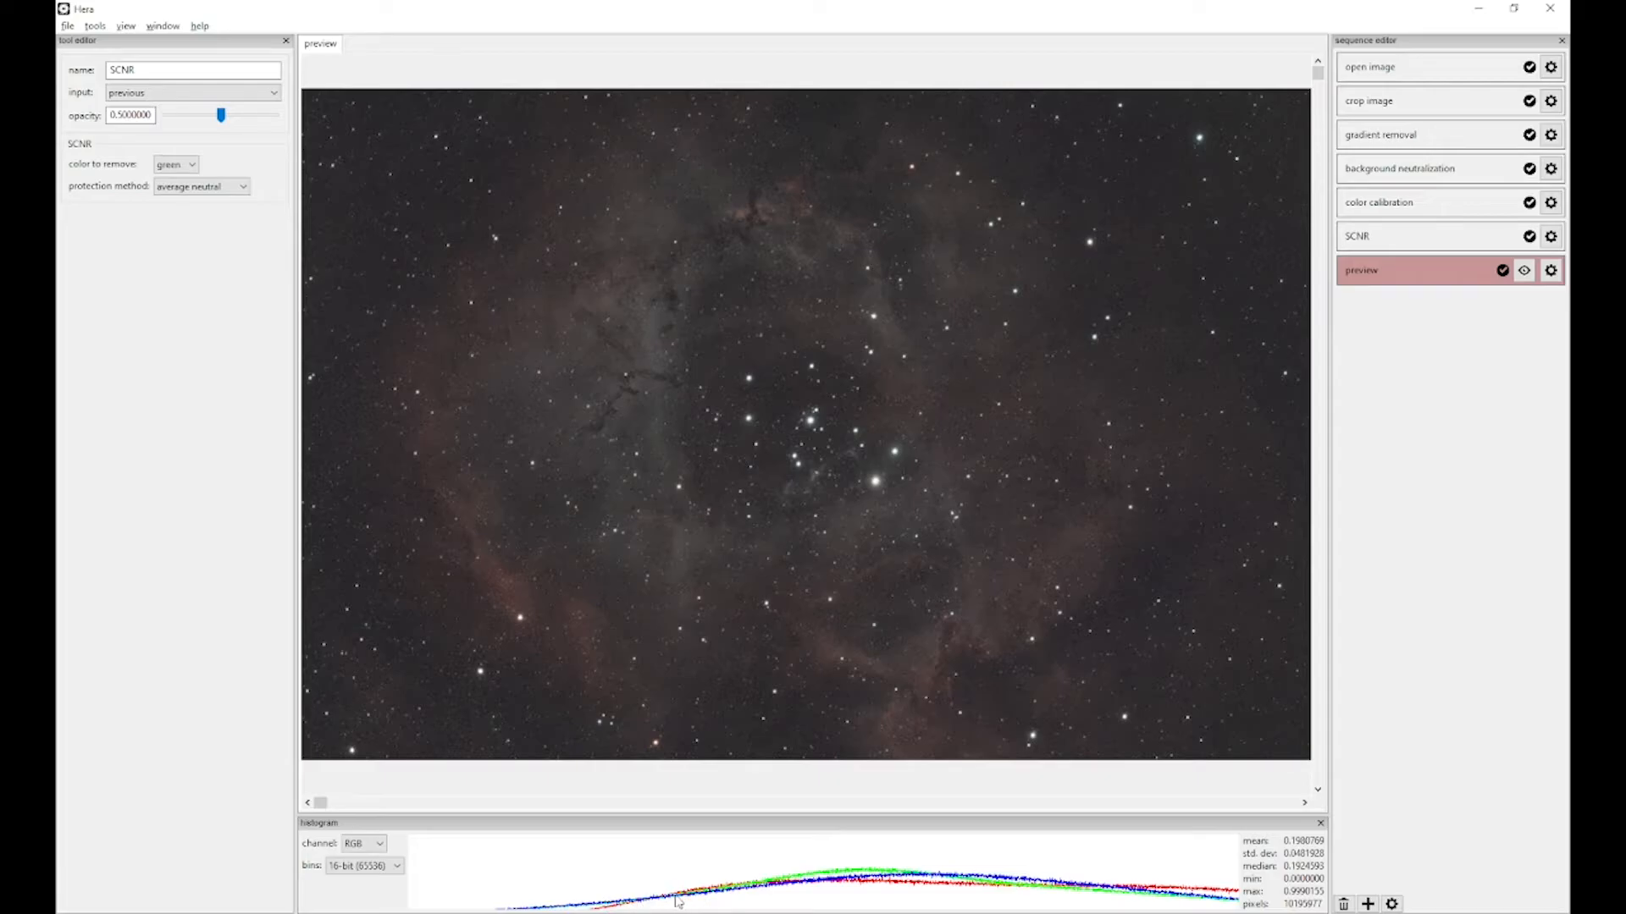
left_click(1431, 551)
Step: Set the preview's auto stretch shadows parameter to -0.25 and auto-stretch the image again
left_click(1551, 271)
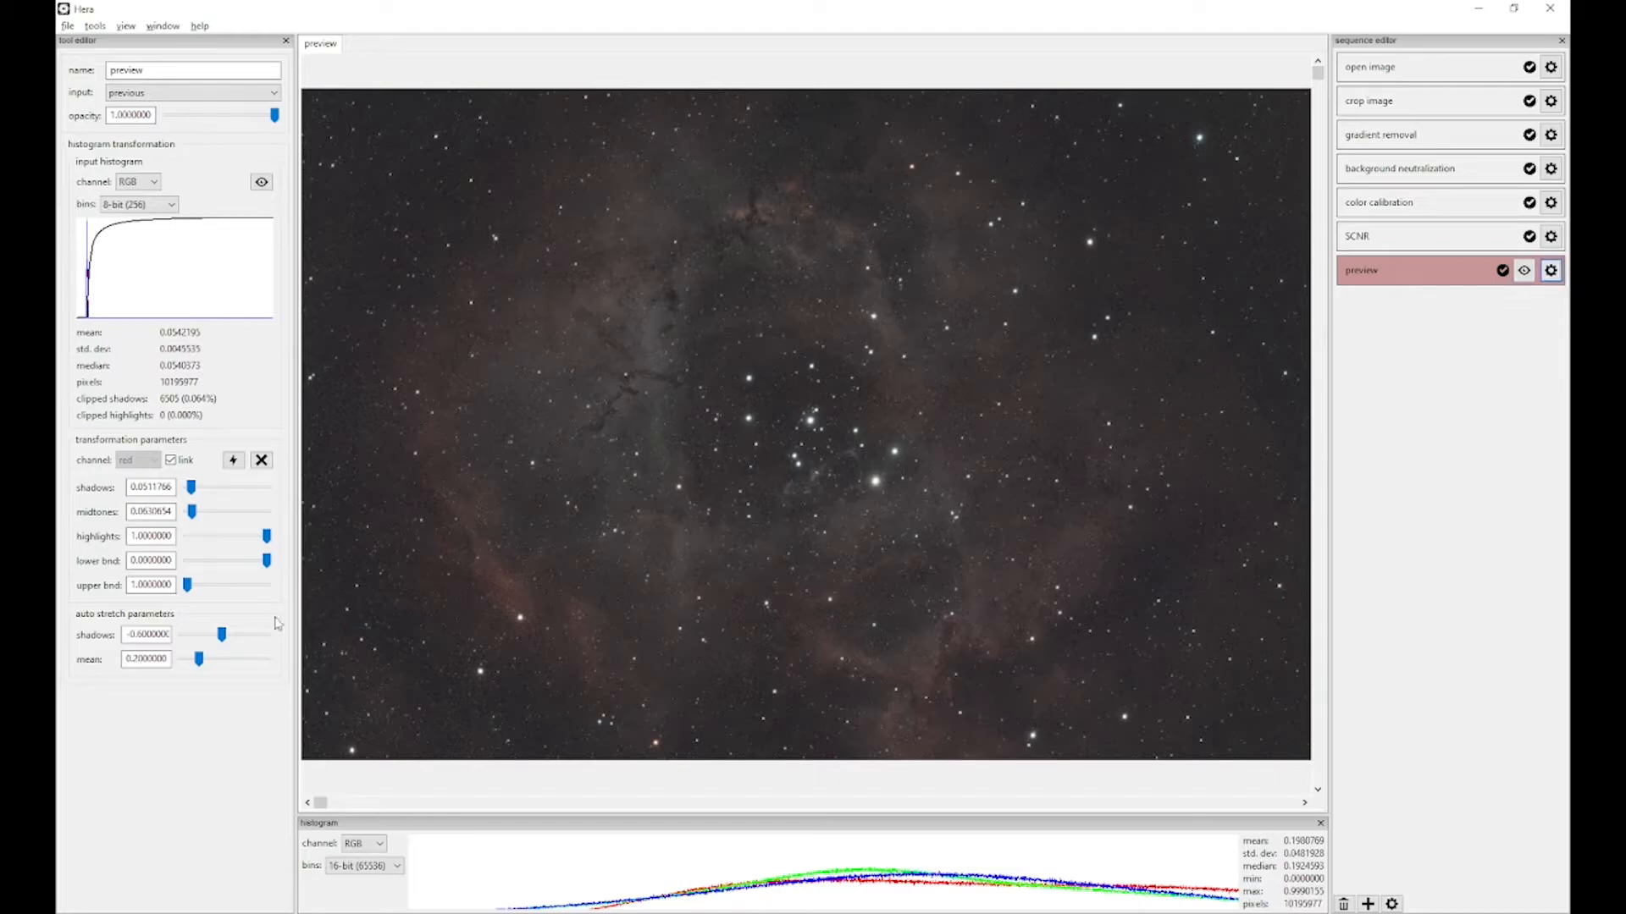
left_click(145, 635)
key("BackSpace")
type("25")
left_click(231, 461)
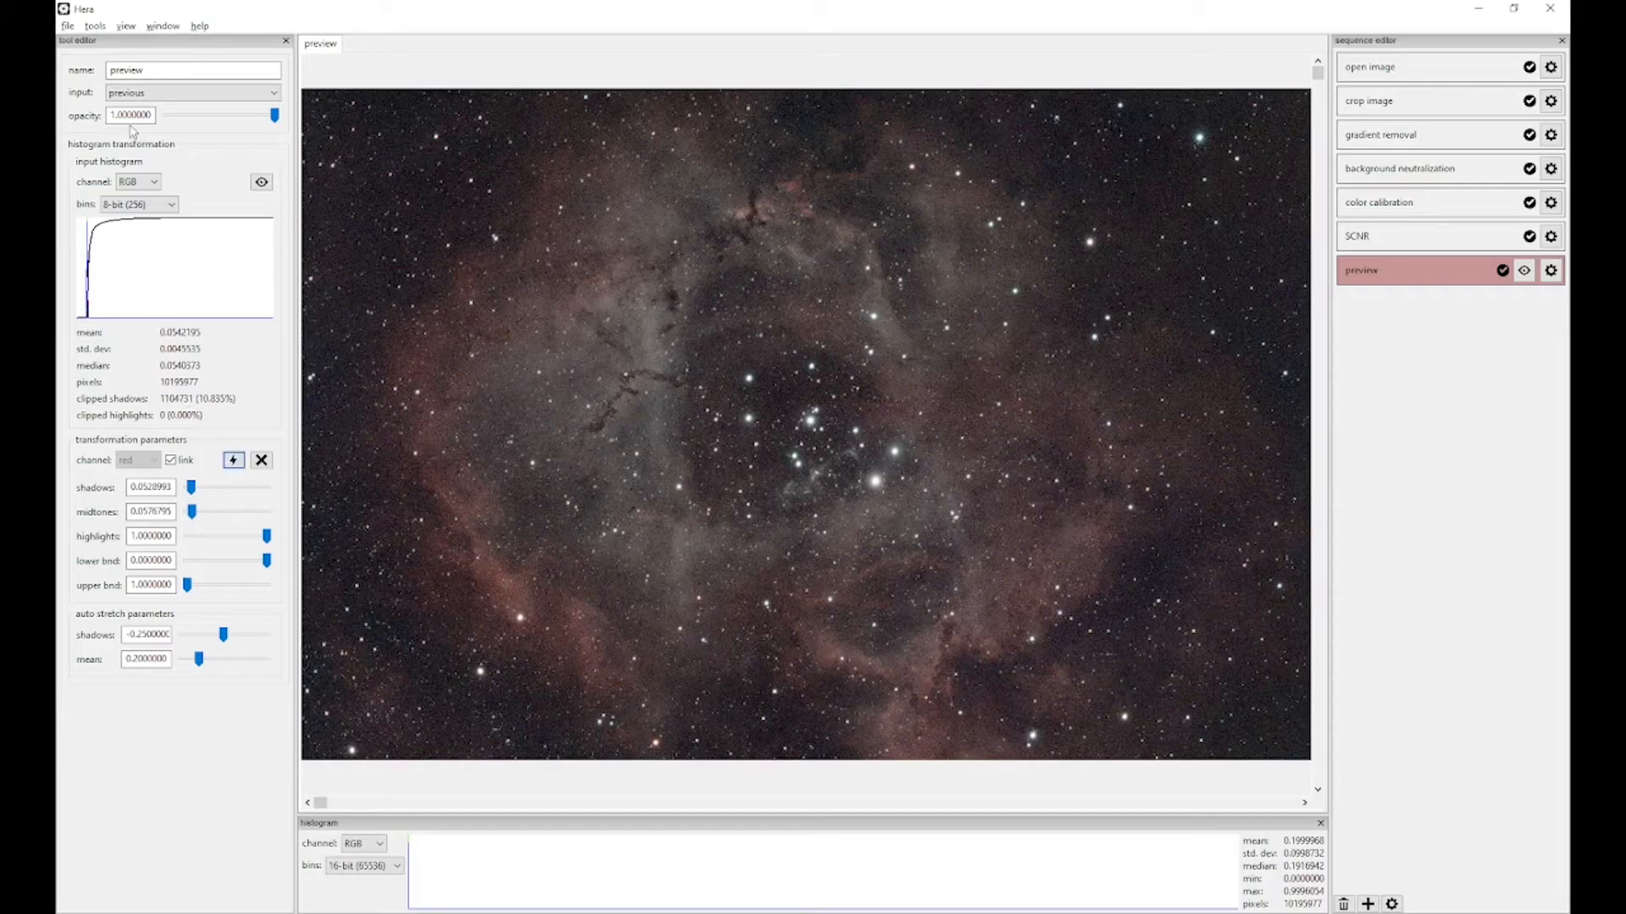
Step: Add a non-local means noise reduction tool between SCNR and the preview, and display the SCNR result
left_click(109, 27)
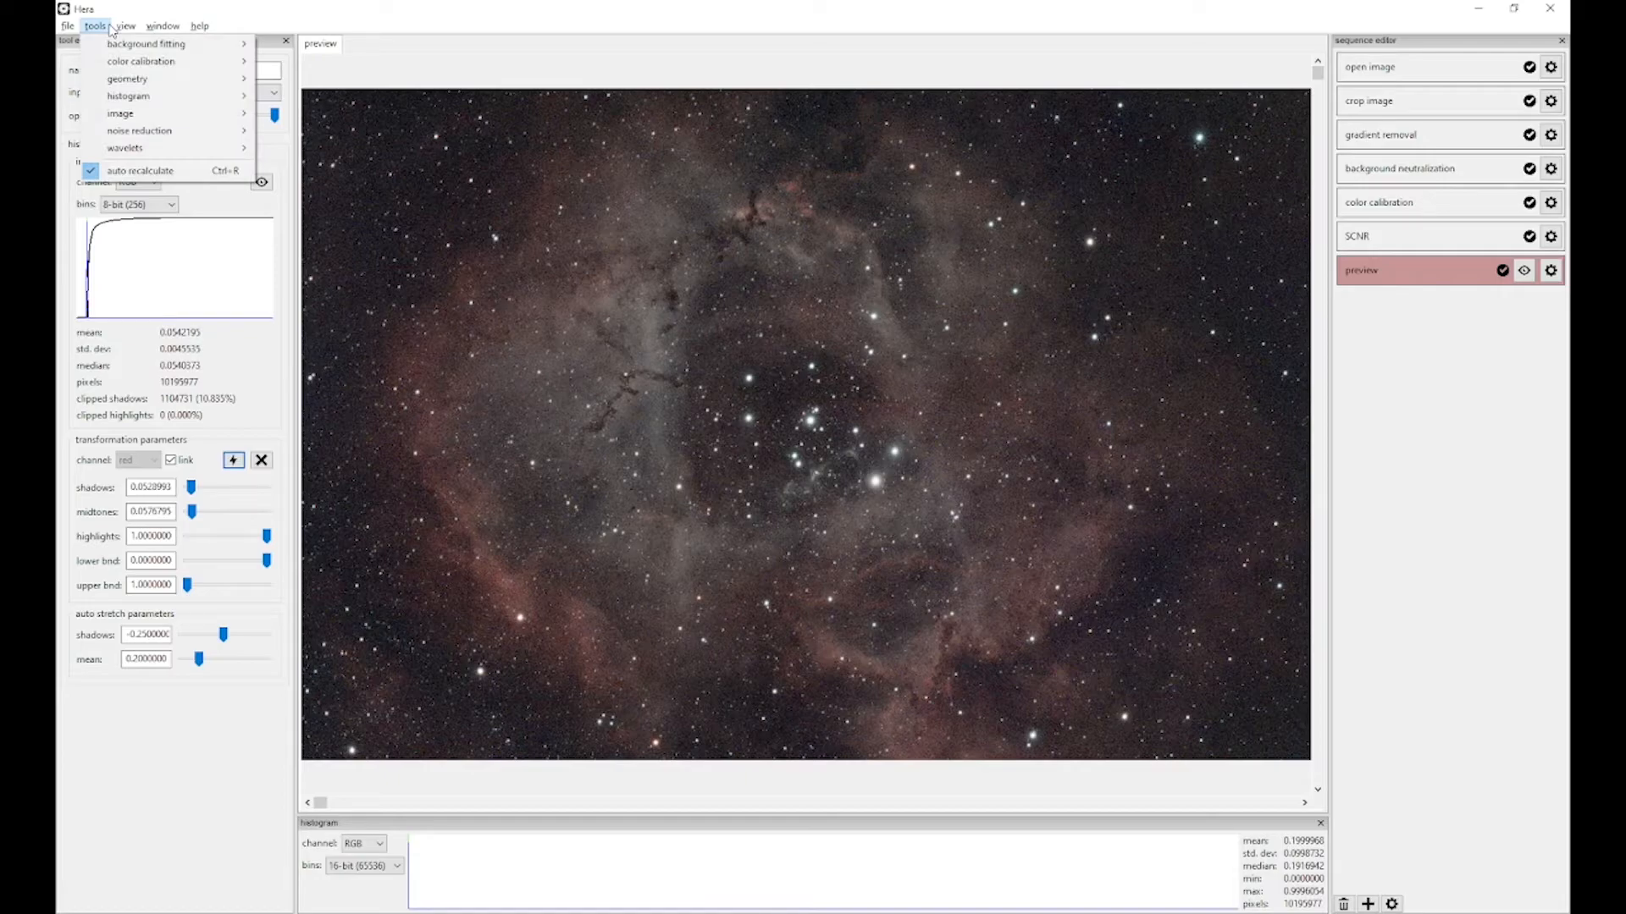
mouse_move(224, 131)
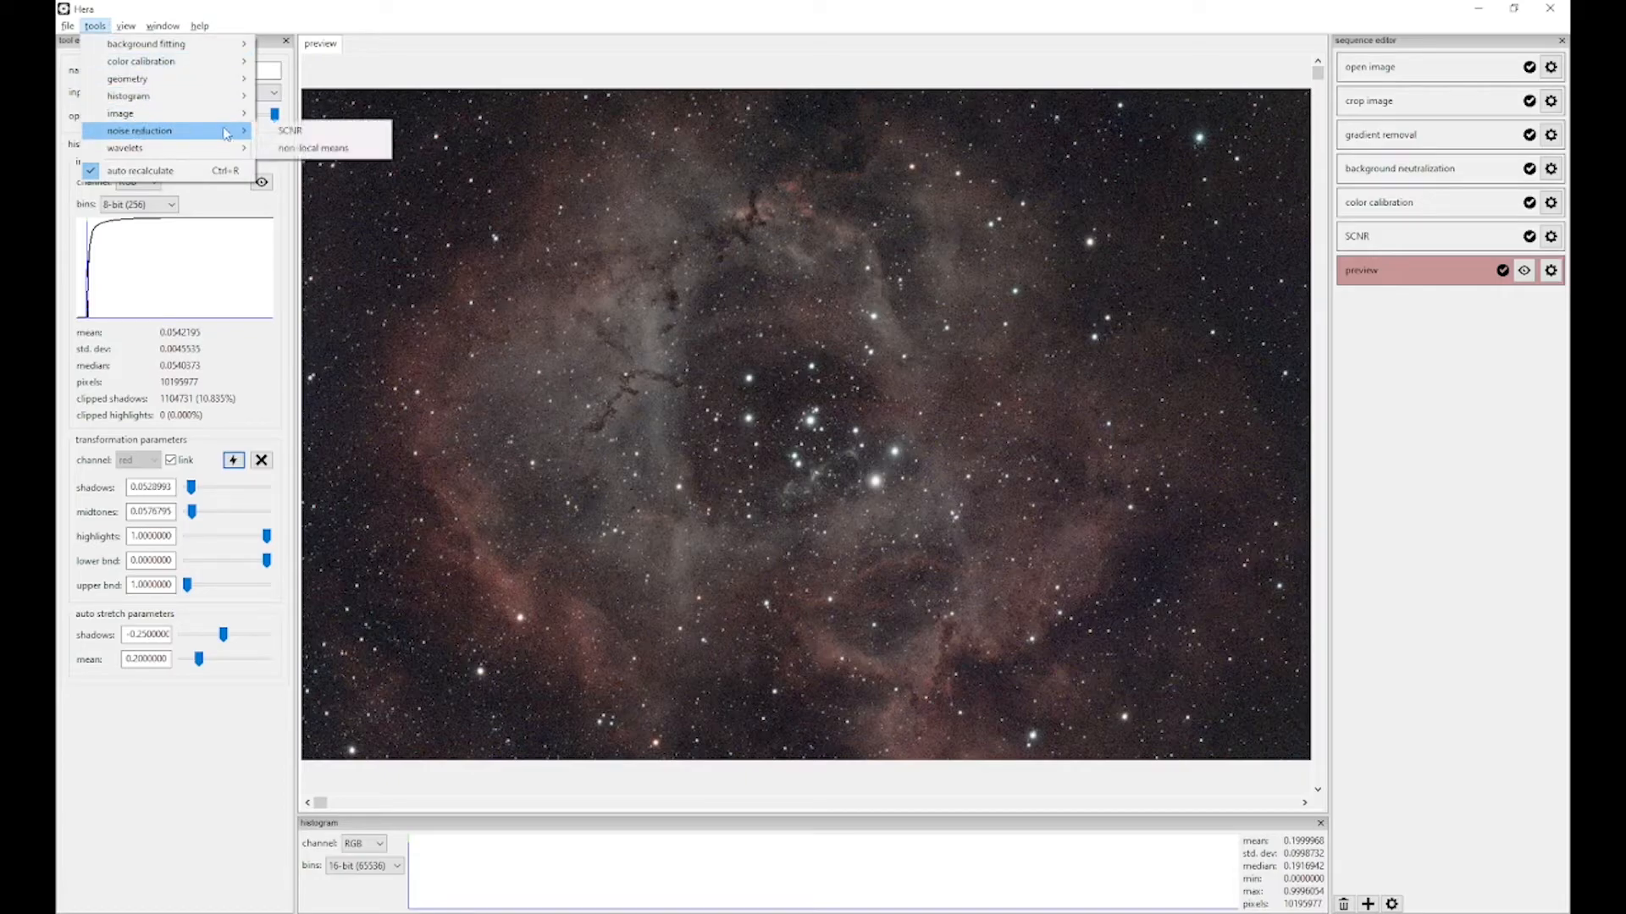
left_click(281, 149)
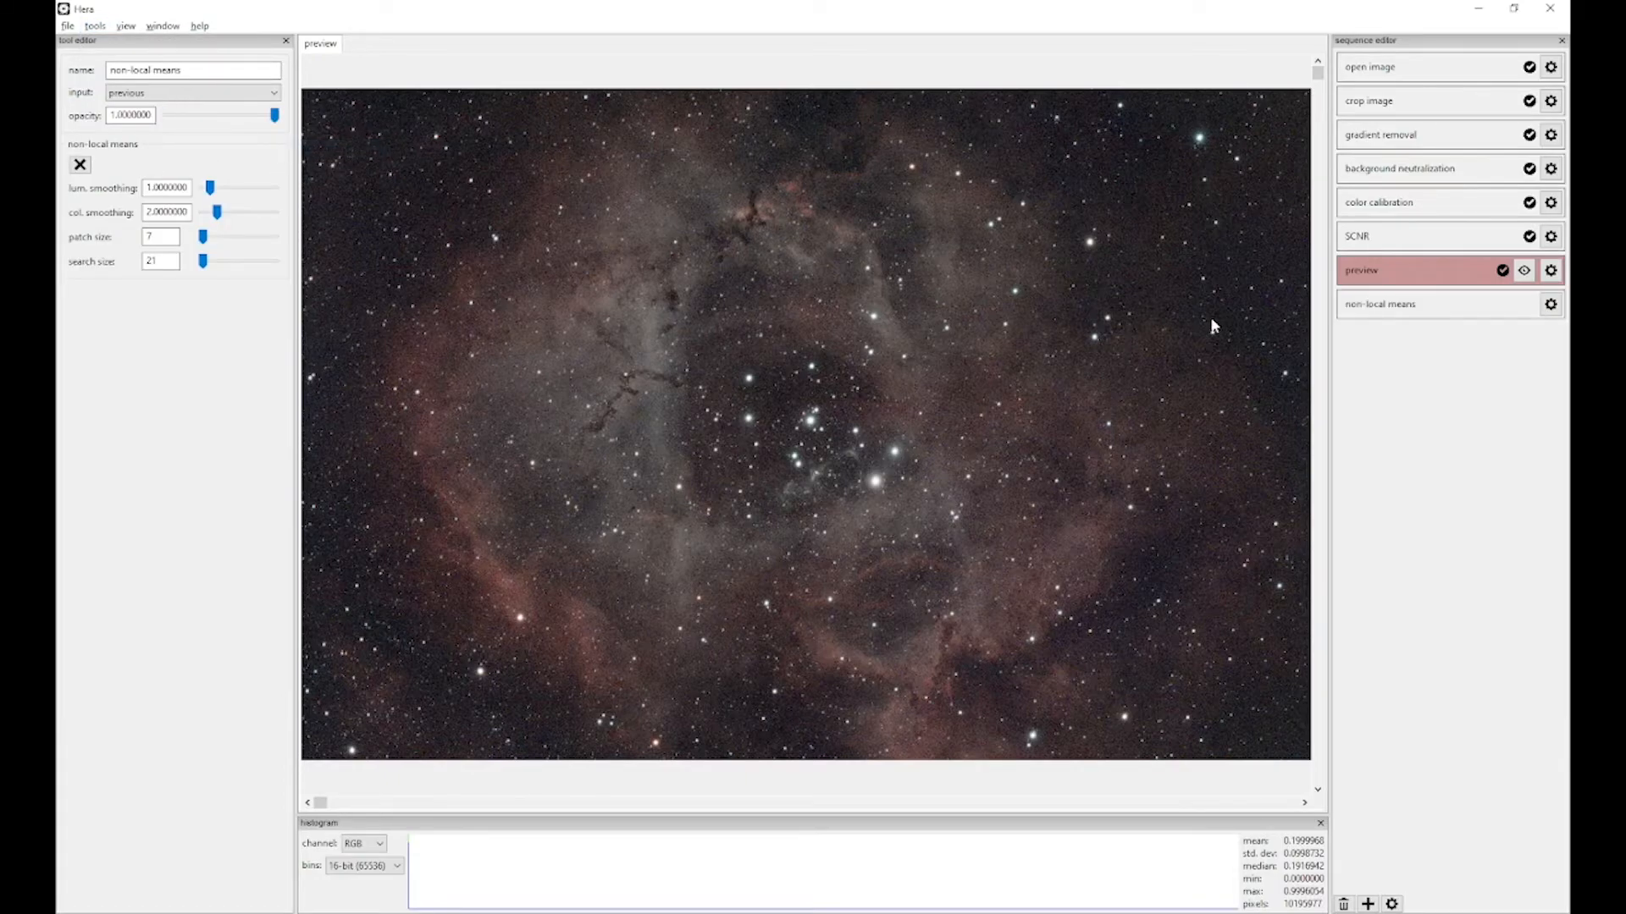
left_click_drag(1364, 315, 1368, 278)
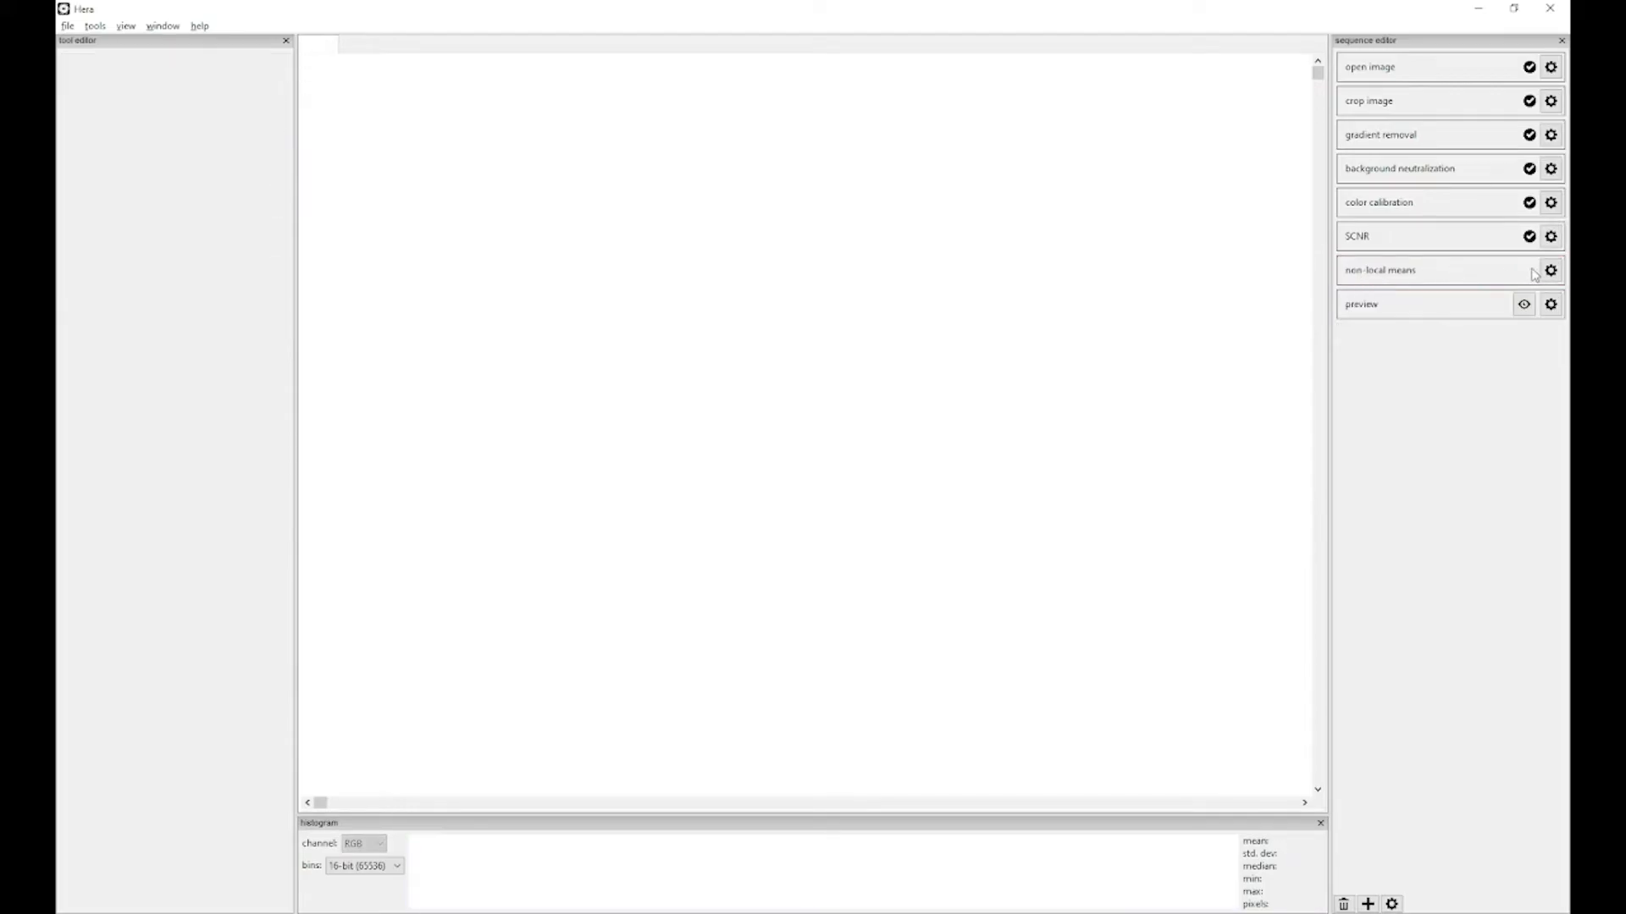
left_click(1550, 270)
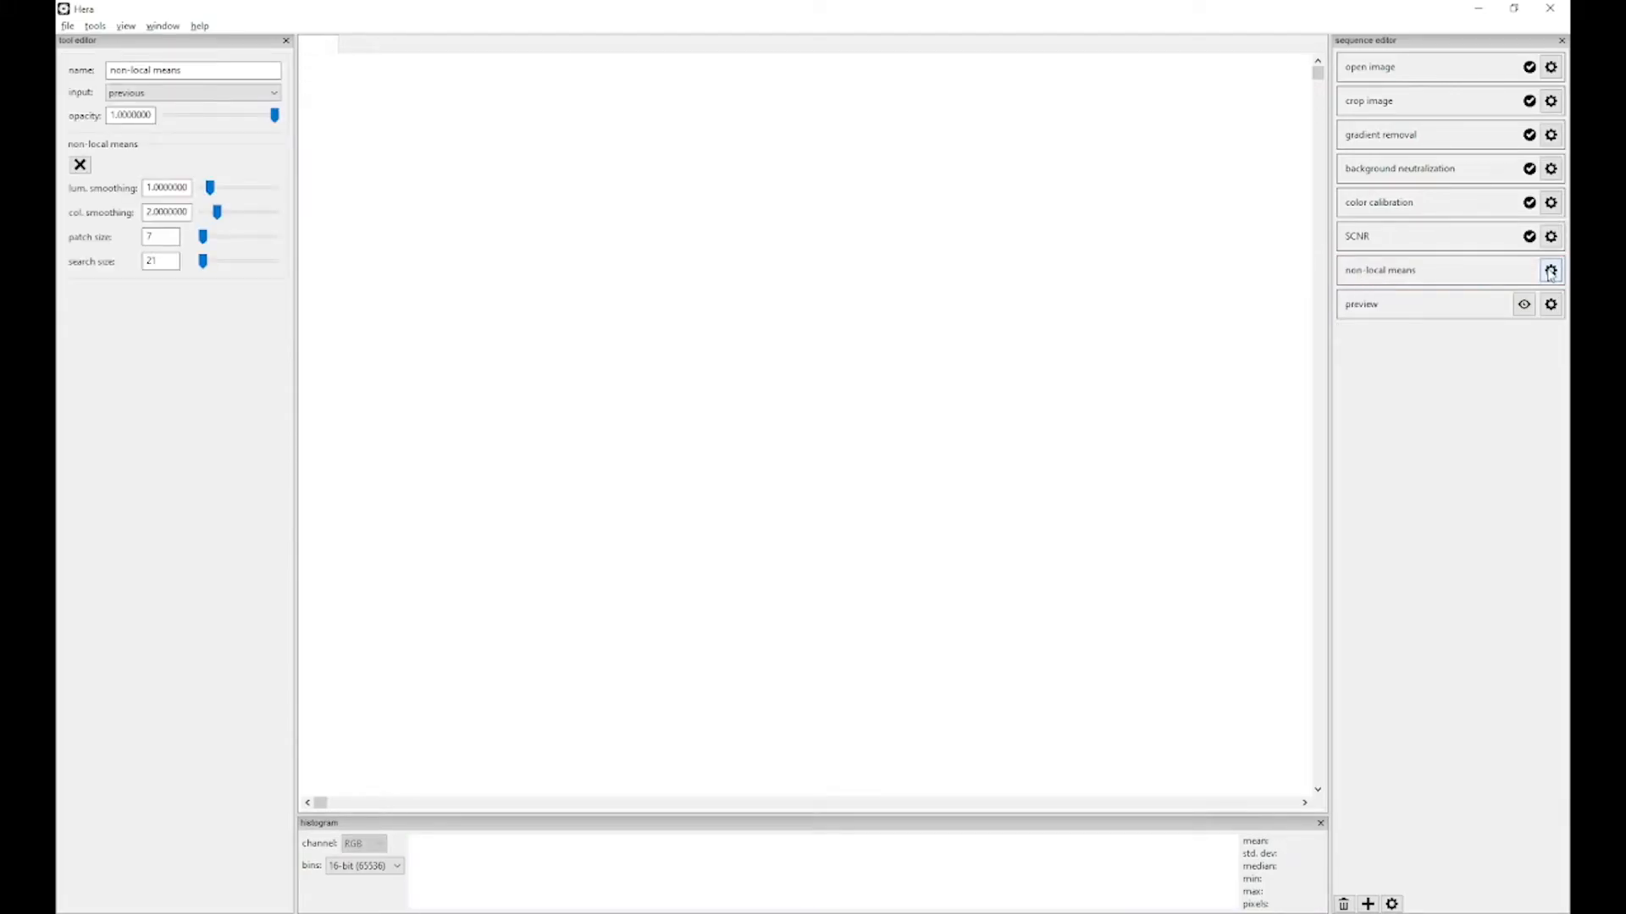
left_click(1453, 243)
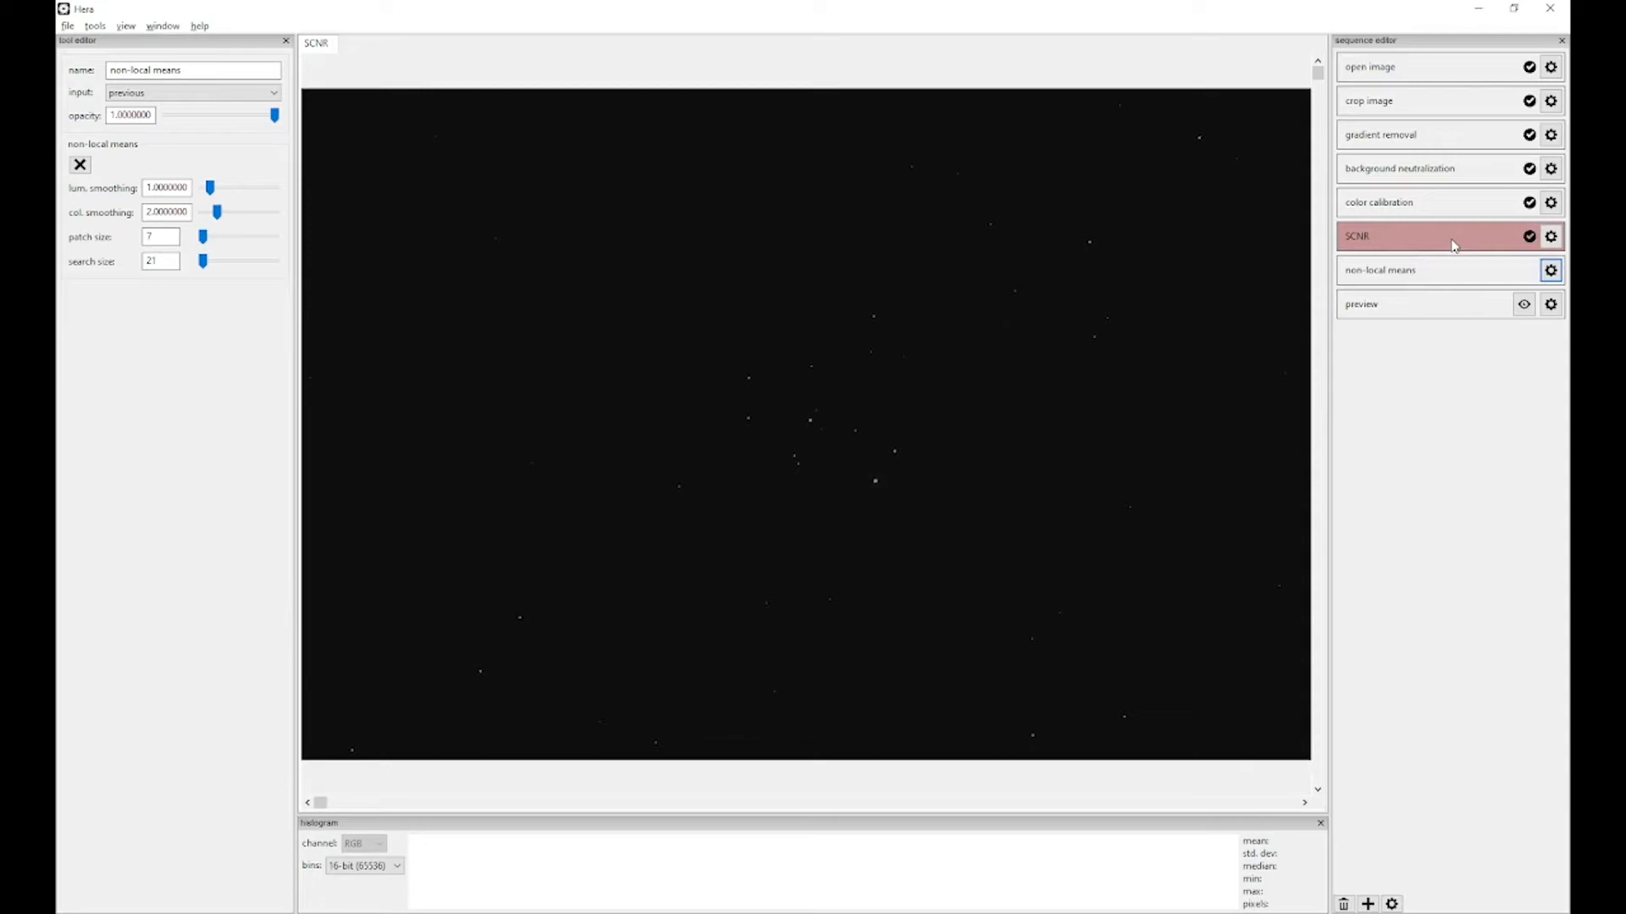
Step: With the live preview on, set the non-local means patch size to 5 and search size to 35, and calculate its result
left_click(1532, 307)
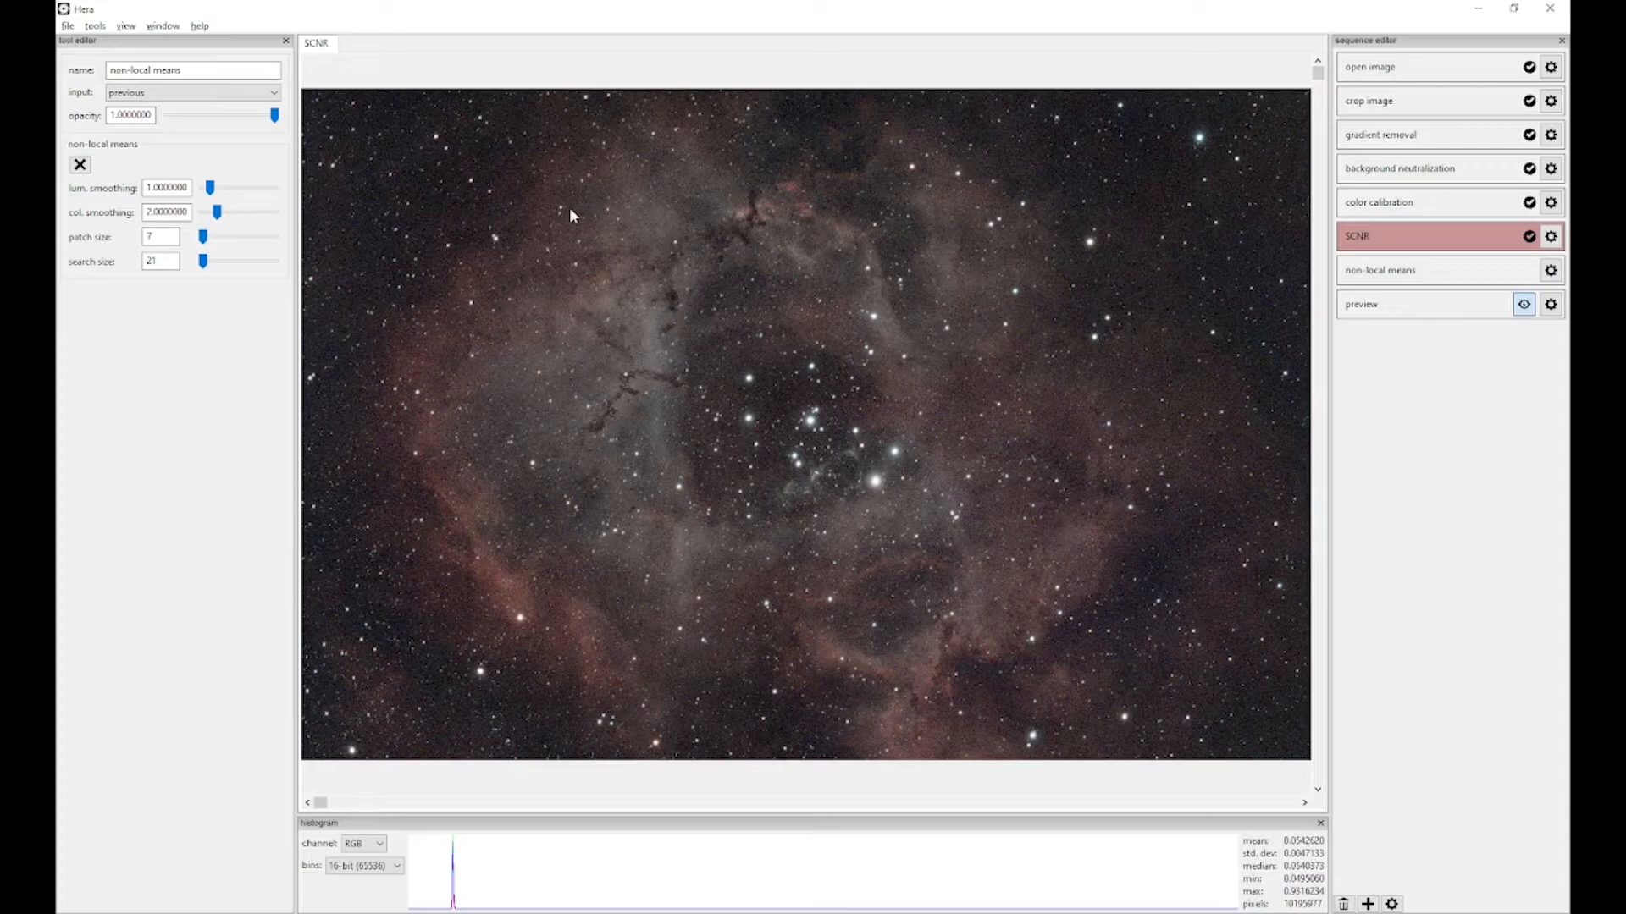
double_click(149, 237)
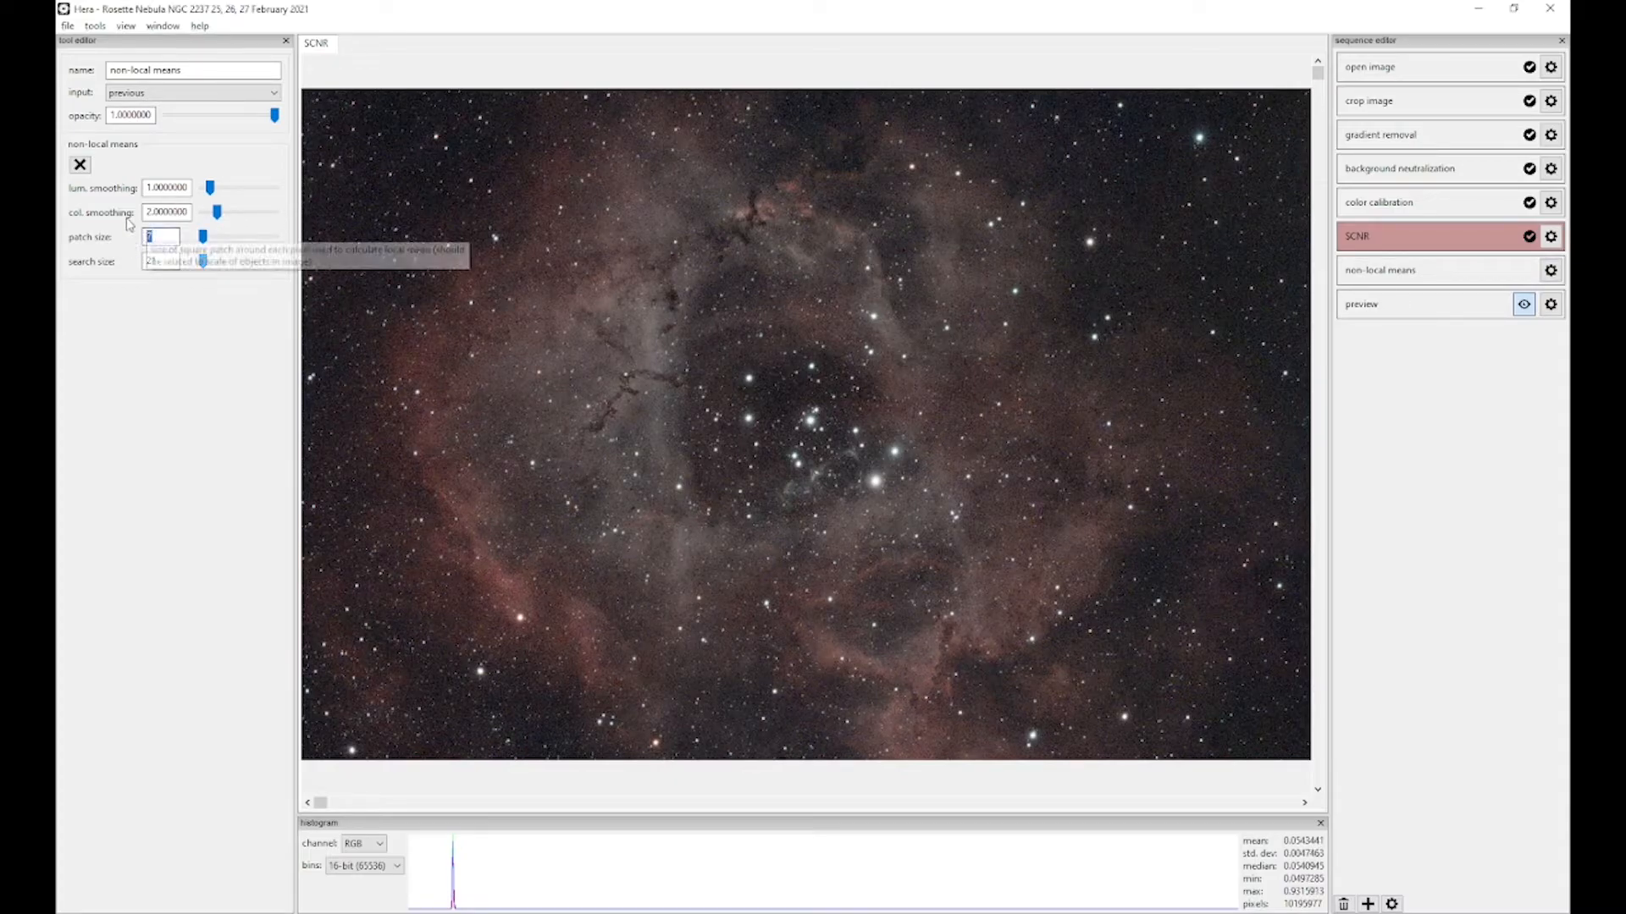
type("5")
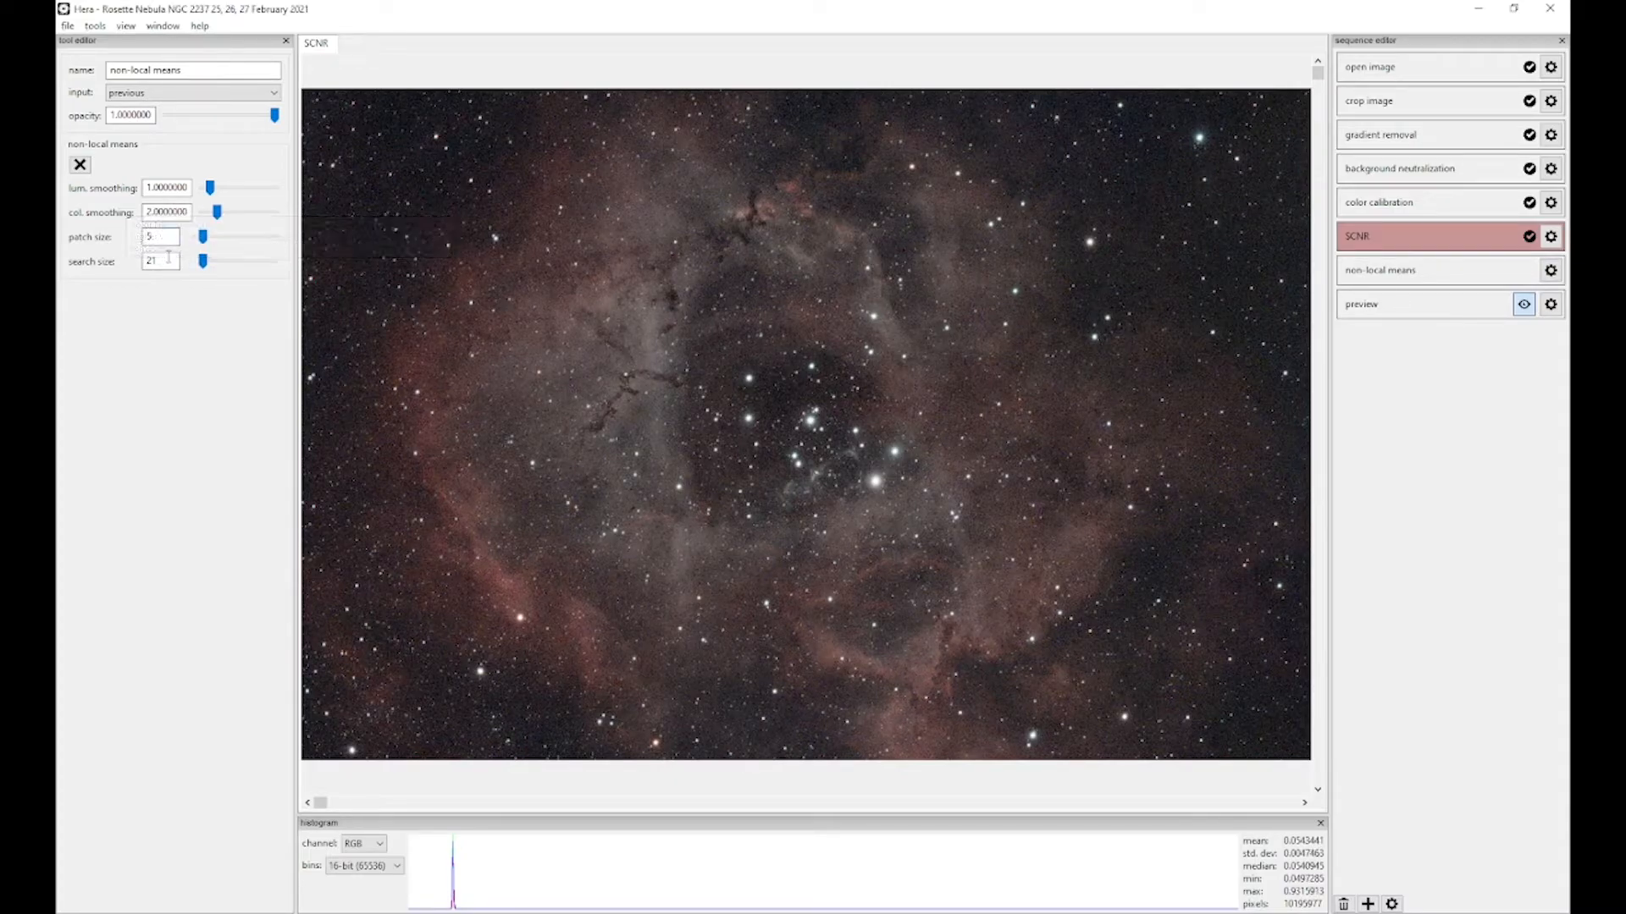
key("Tab")
type("35")
left_click(1435, 282)
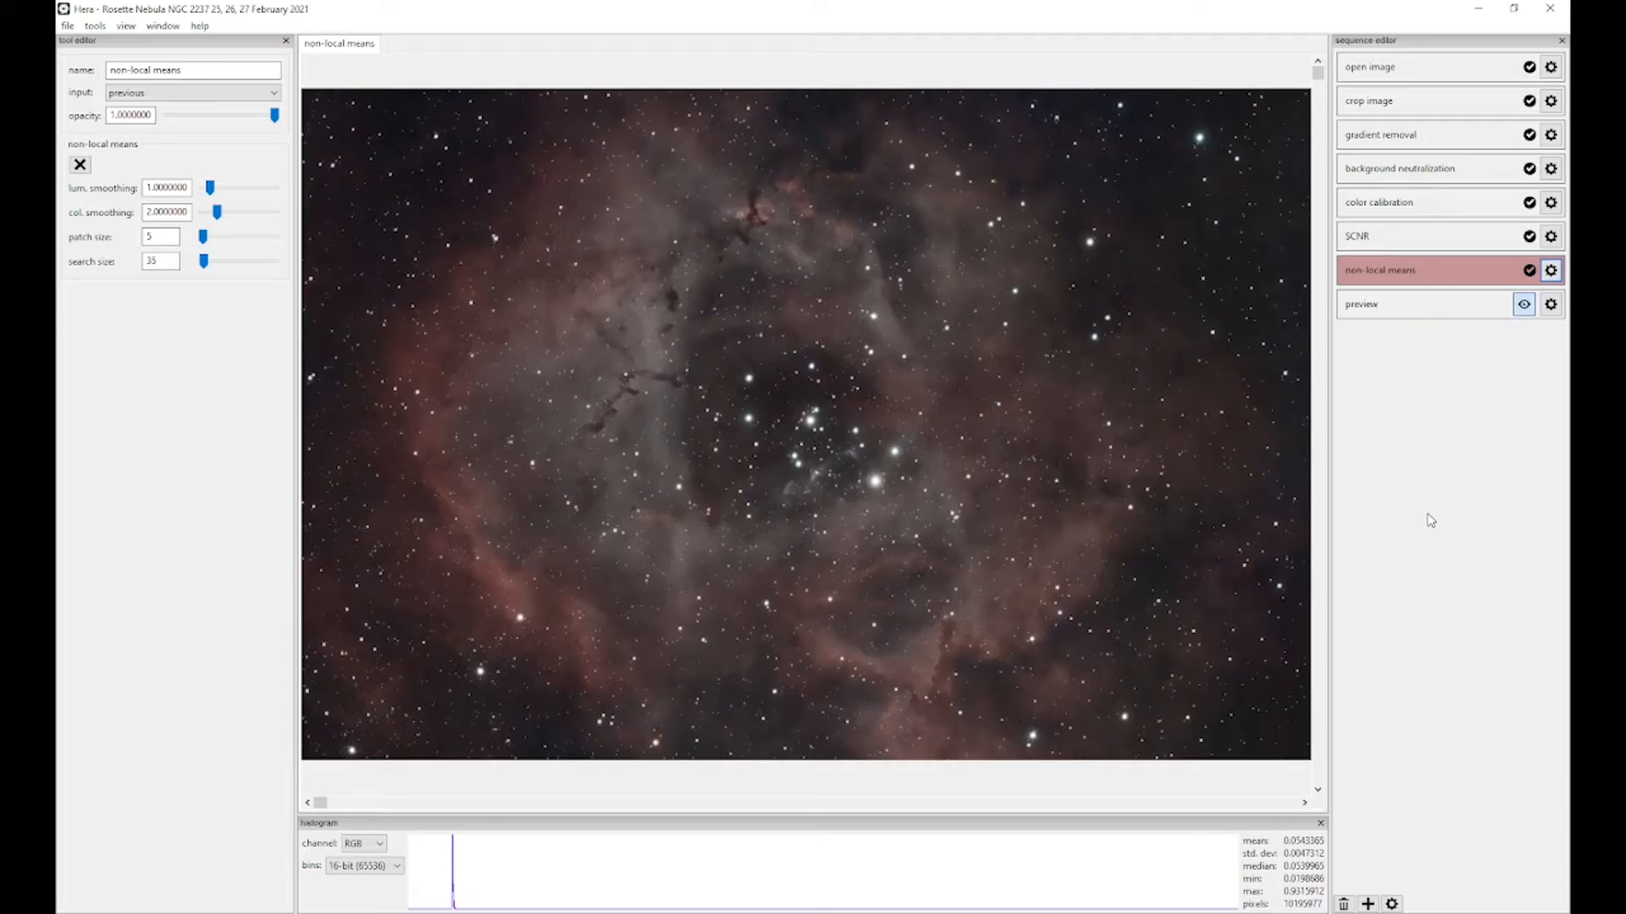
Step: Set the preview tool's transformation shadows to 0.0531 and midtones to 0.0551, and inspect the denoised nebula up close
left_click(1551, 307)
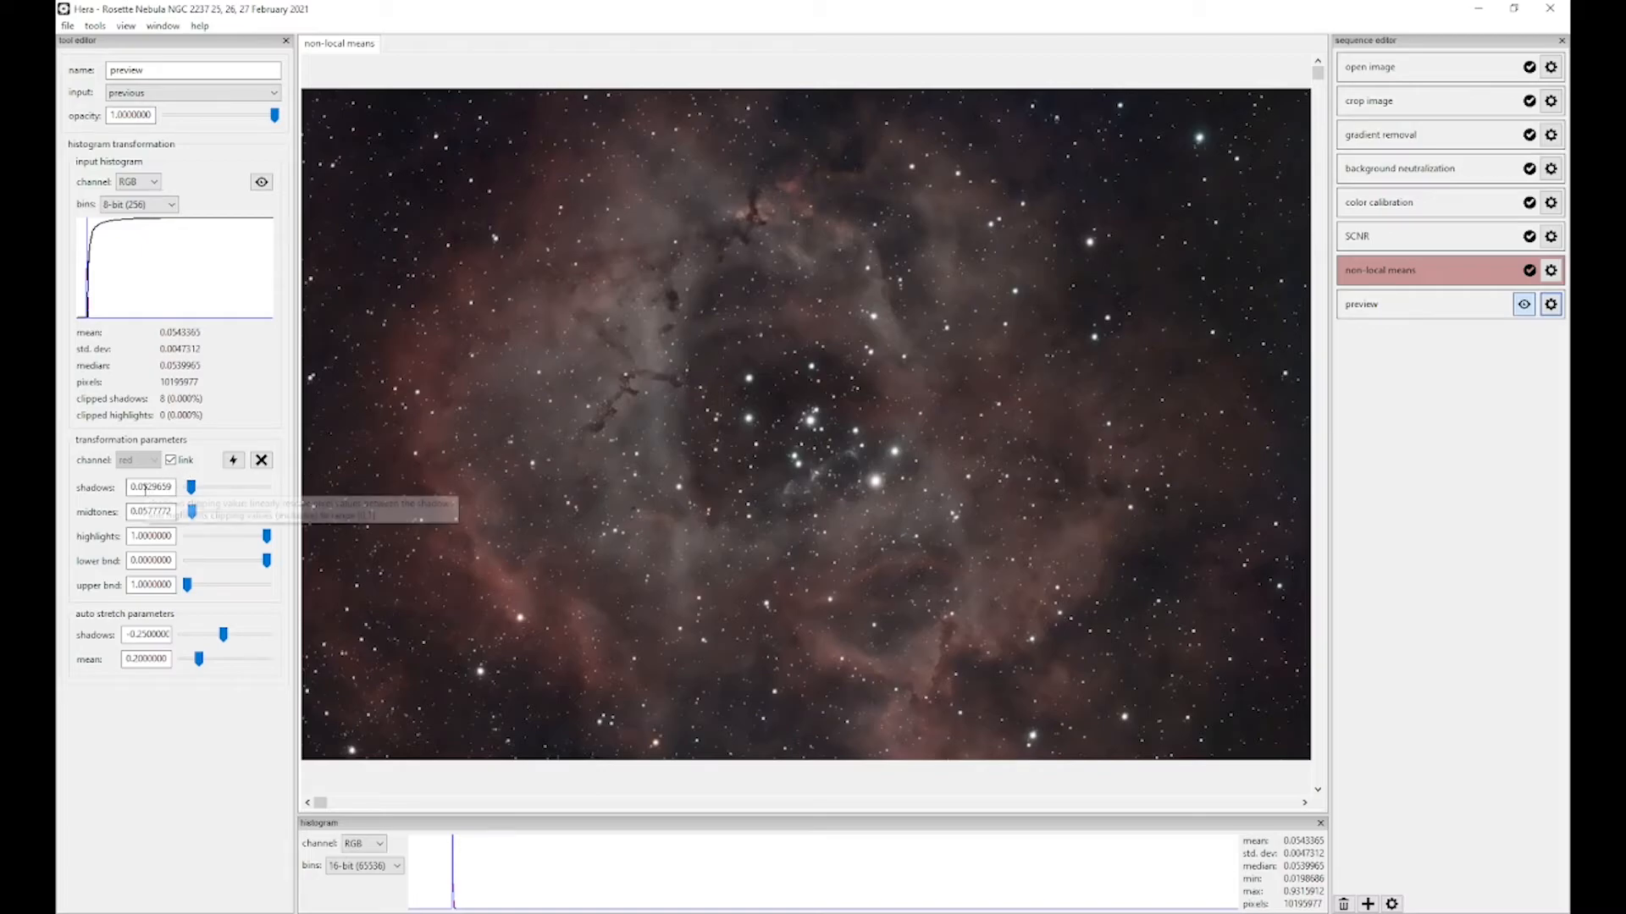
left_click_drag(150, 487, 271, 497)
type("31")
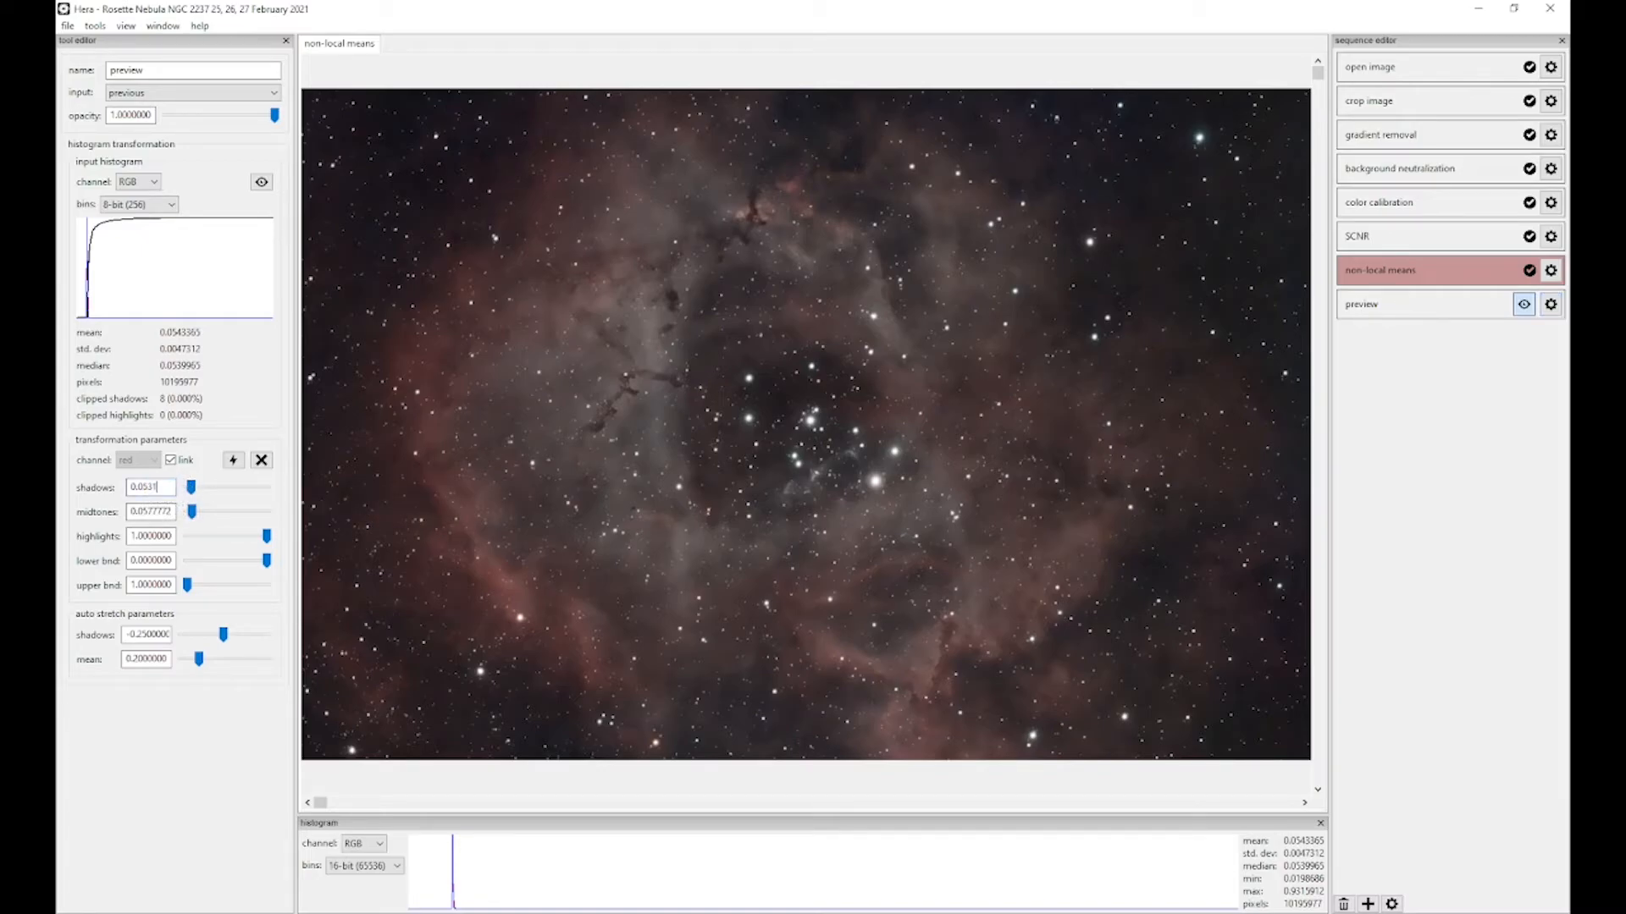
key("Return")
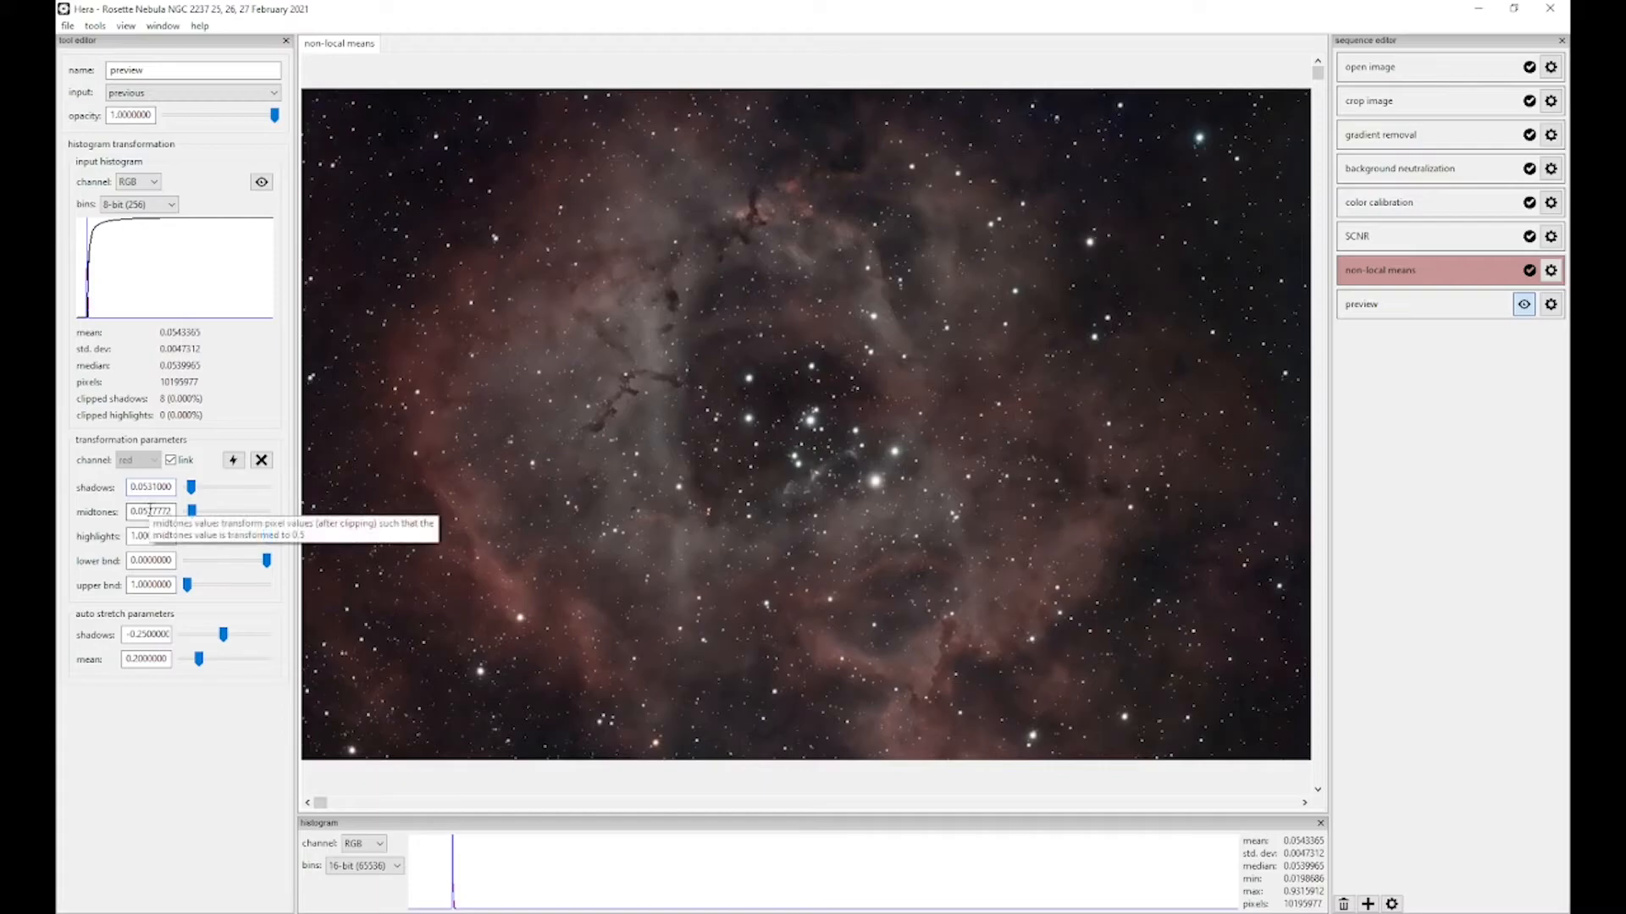
left_click_drag(149, 510, 228, 536)
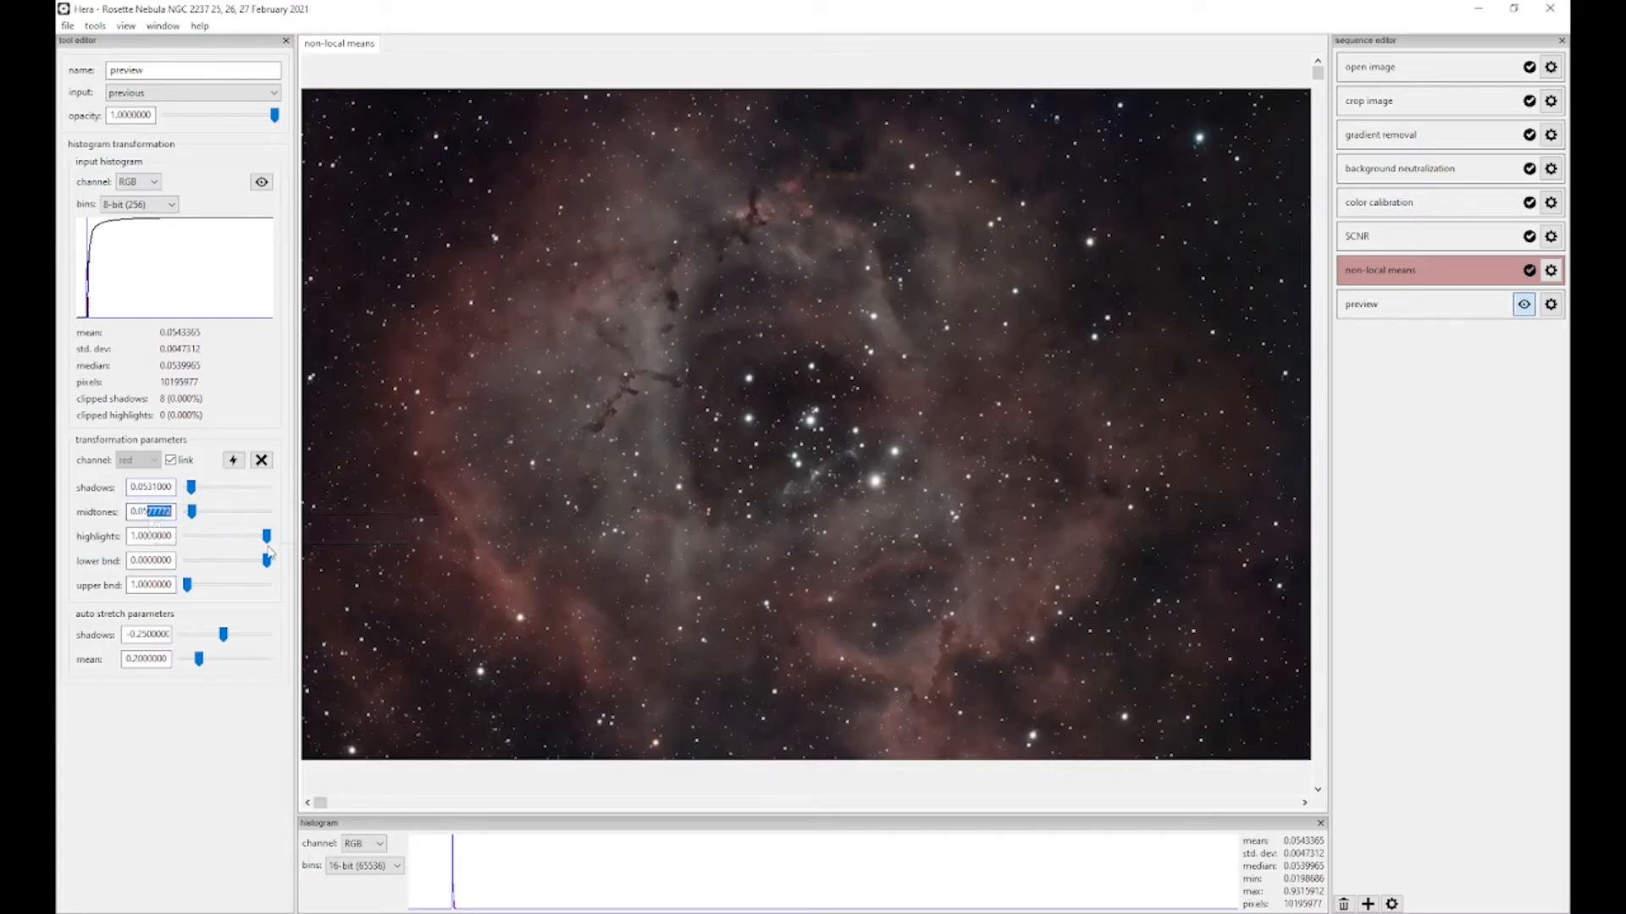
type("51")
key("Return")
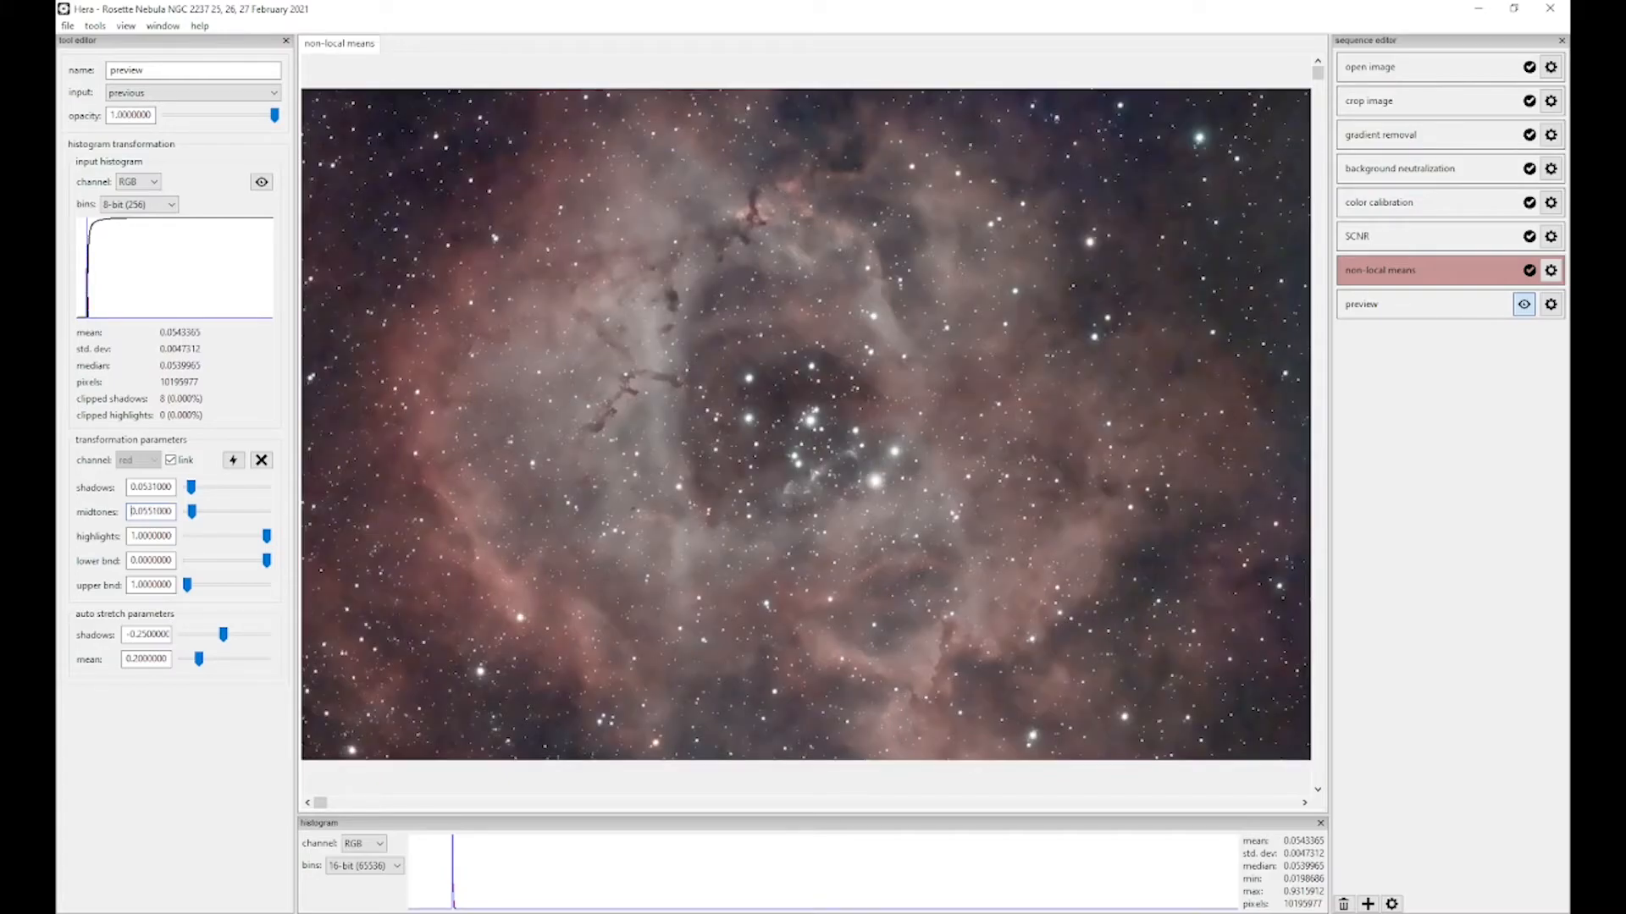
scroll(1119, 397, "up", 3)
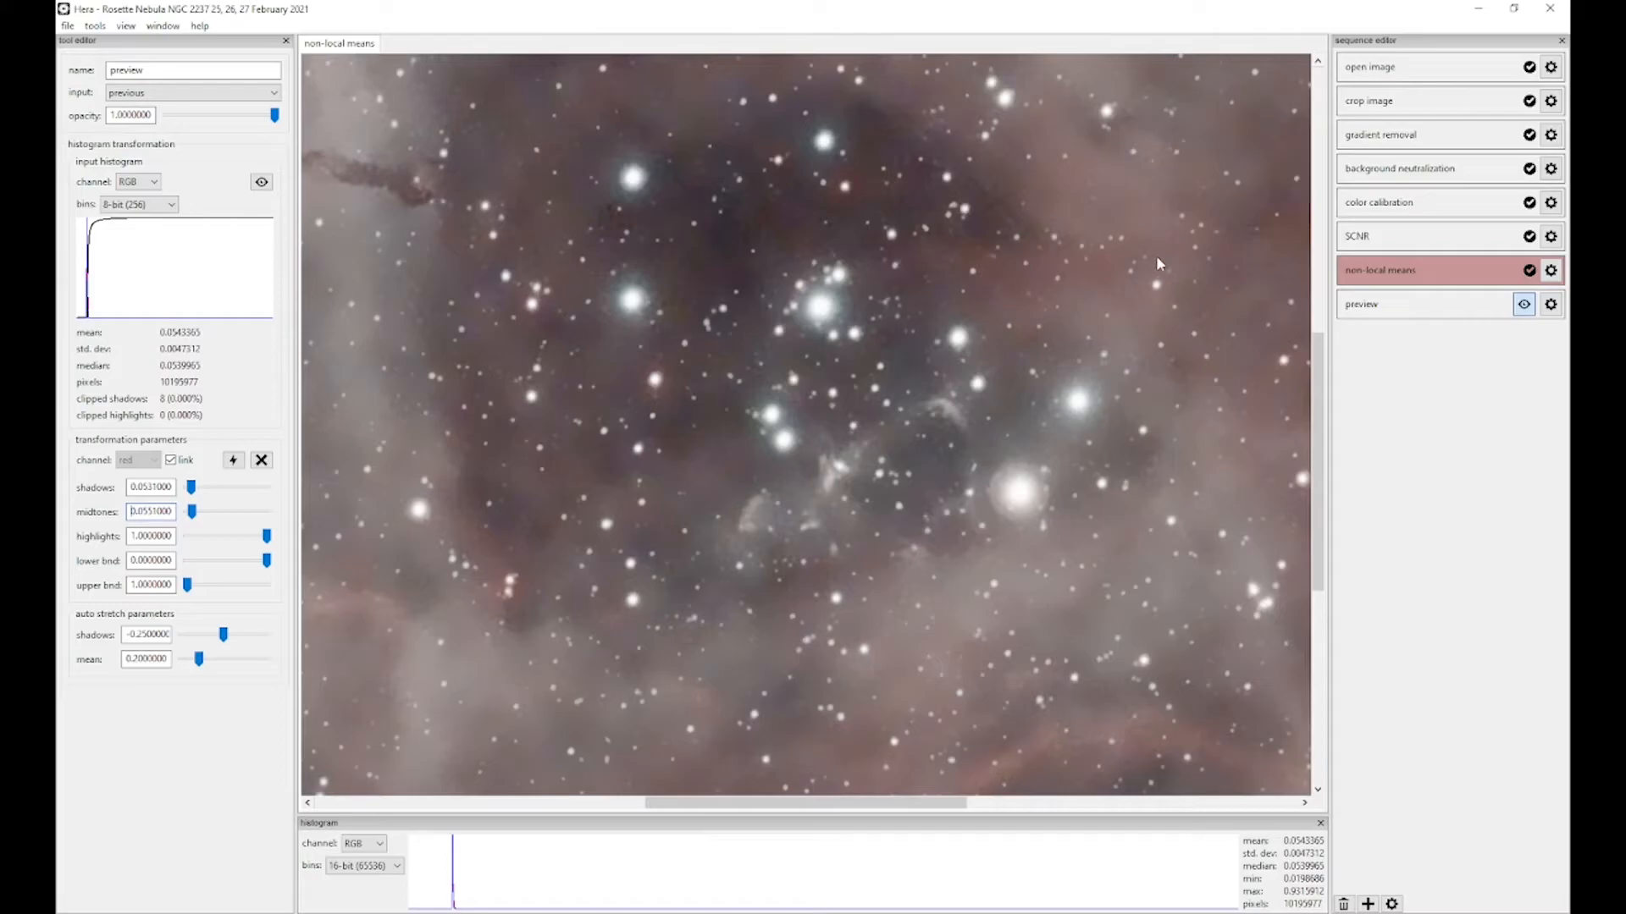
scroll(1156, 256, "up", 6)
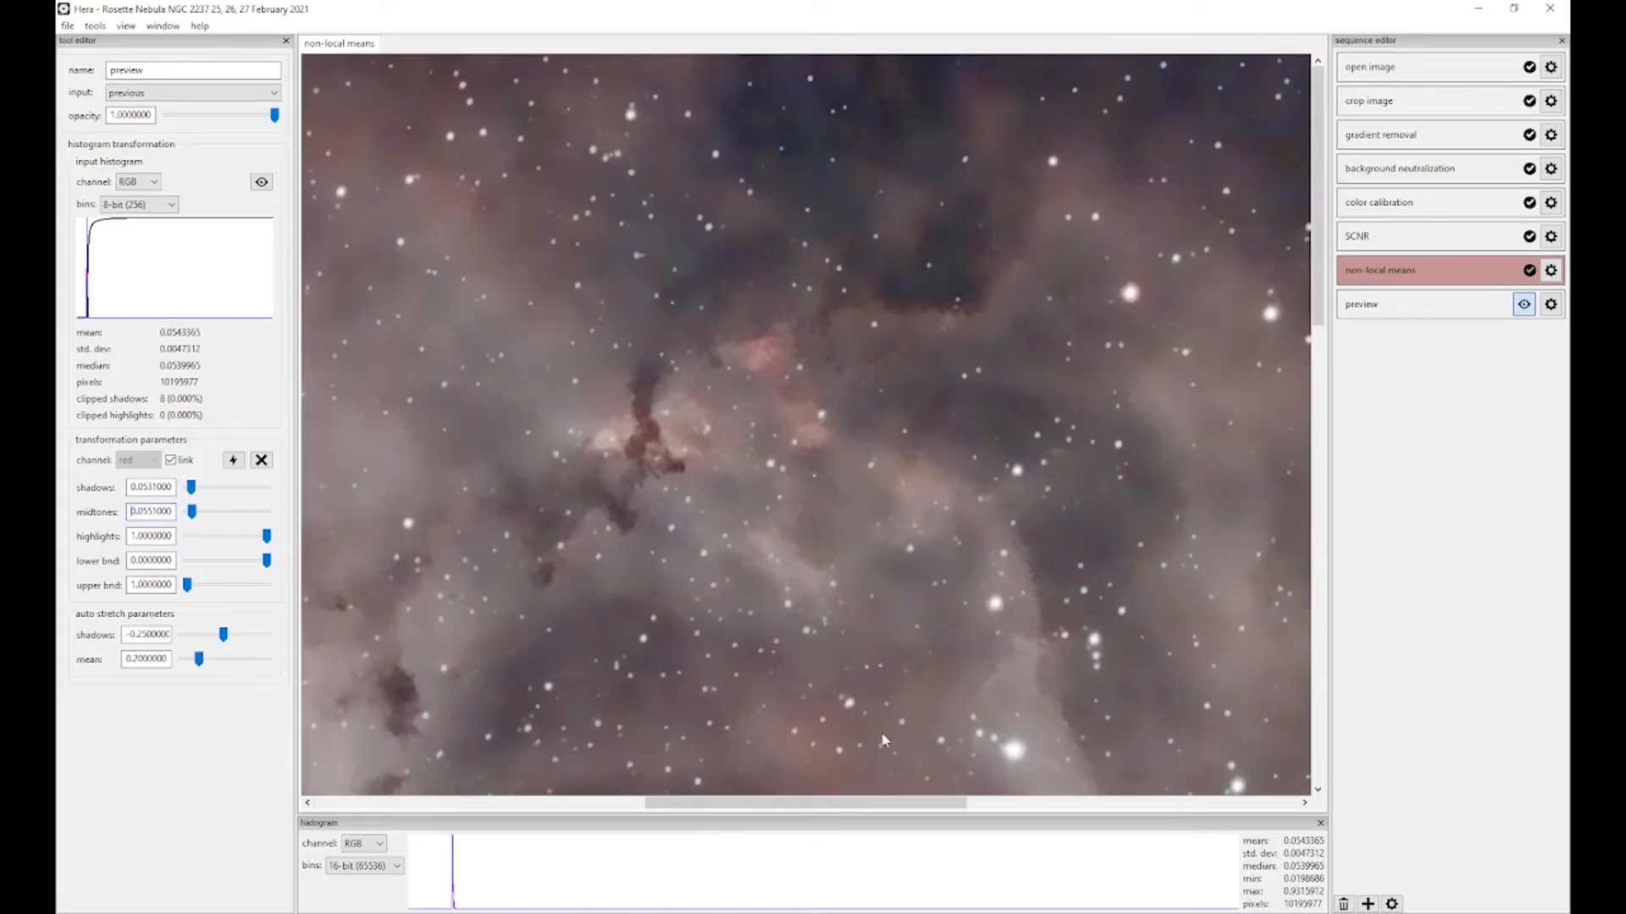
scroll(891, 720, "right", 3)
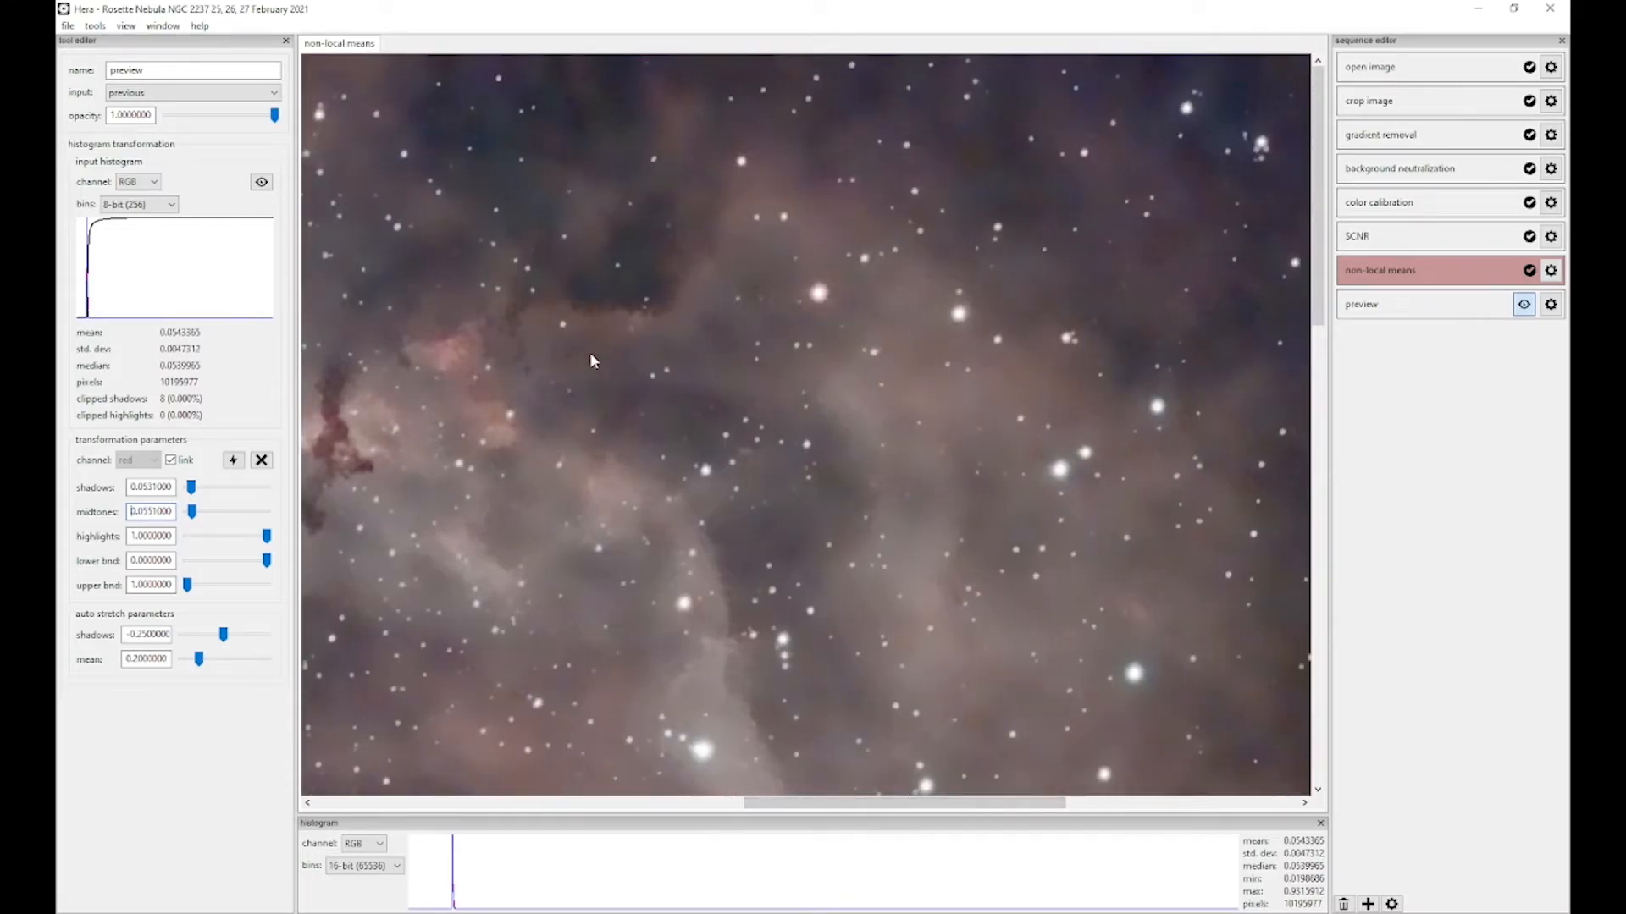
scroll(949, 352, "right", 3)
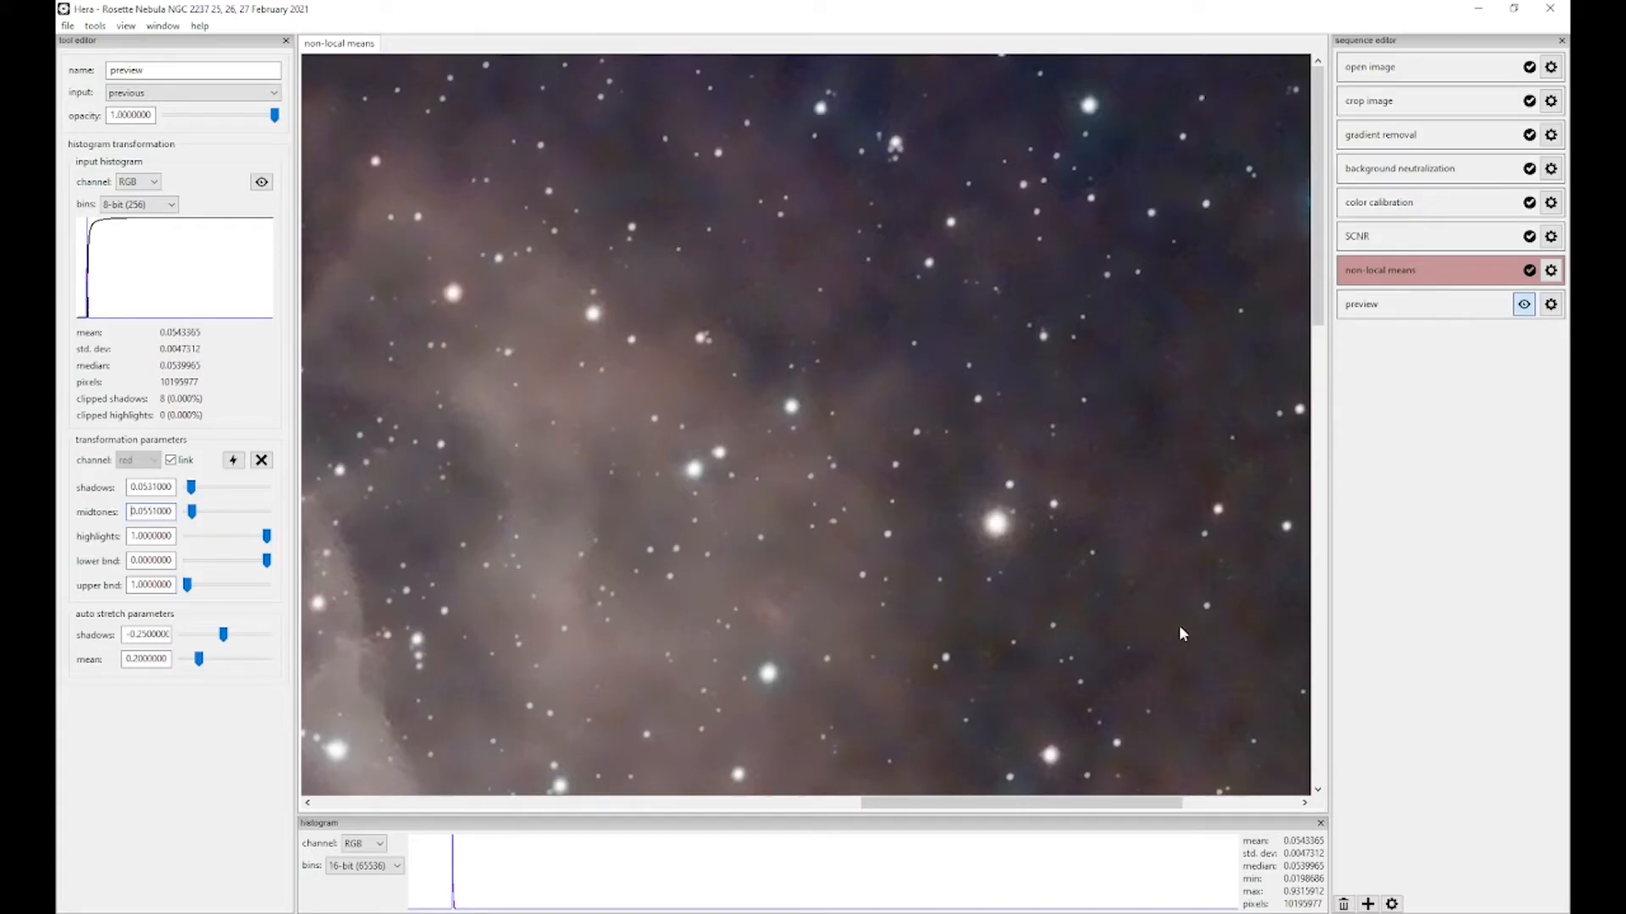
scroll(1179, 626, "down", 5)
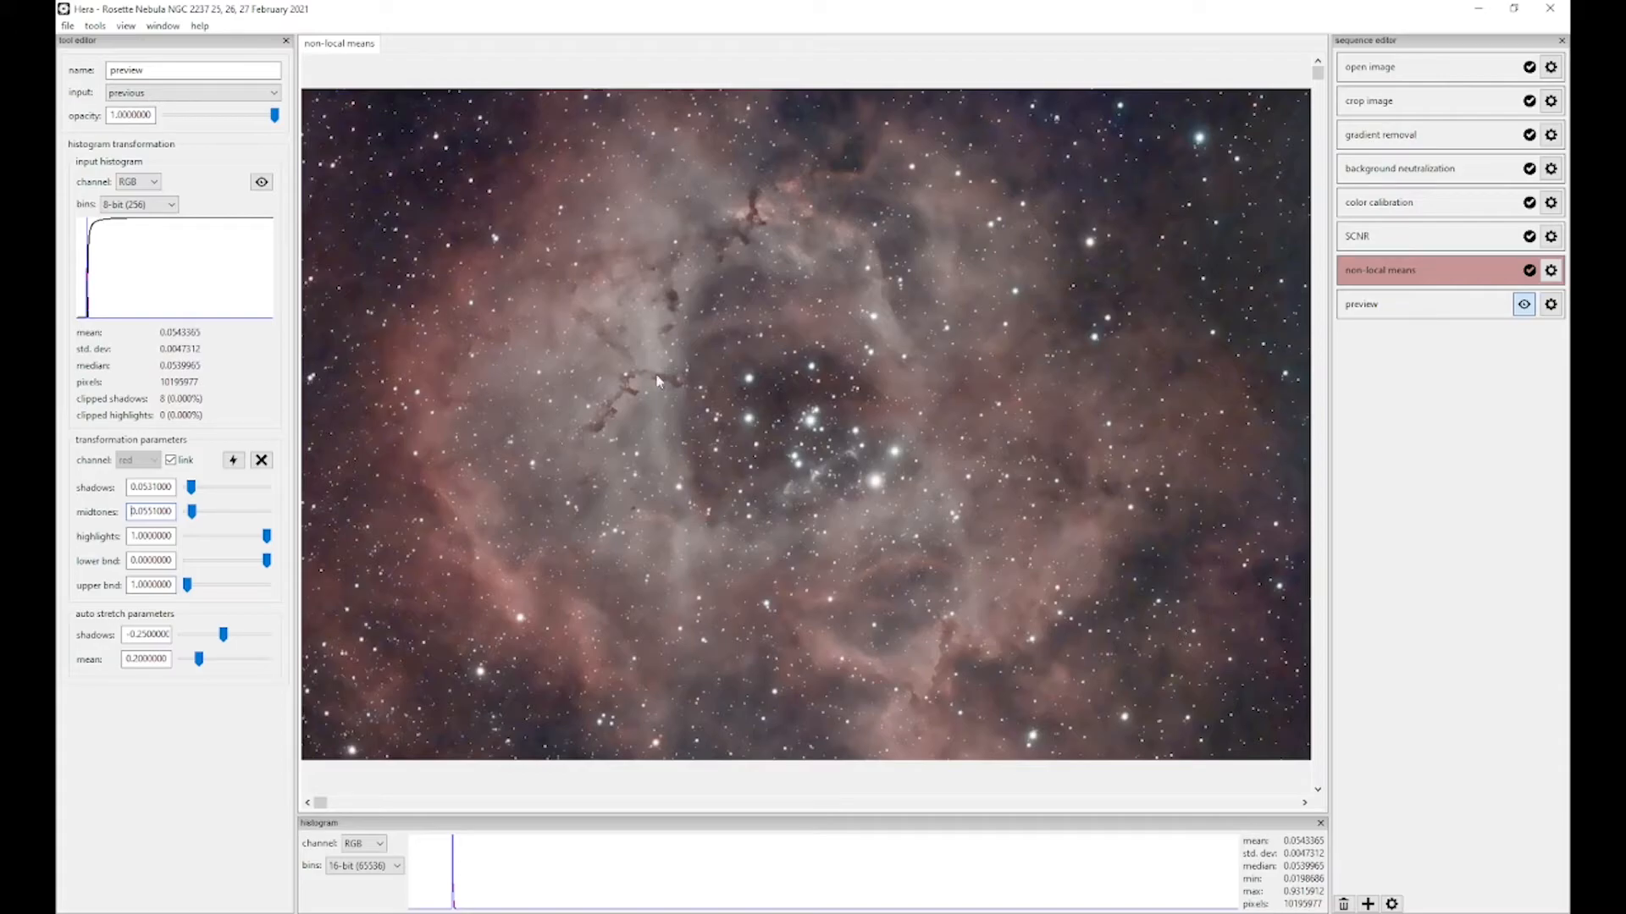
Step: Add an à trous wavelet transform tool between non-local means and the preview, and open its settings
left_click(96, 27)
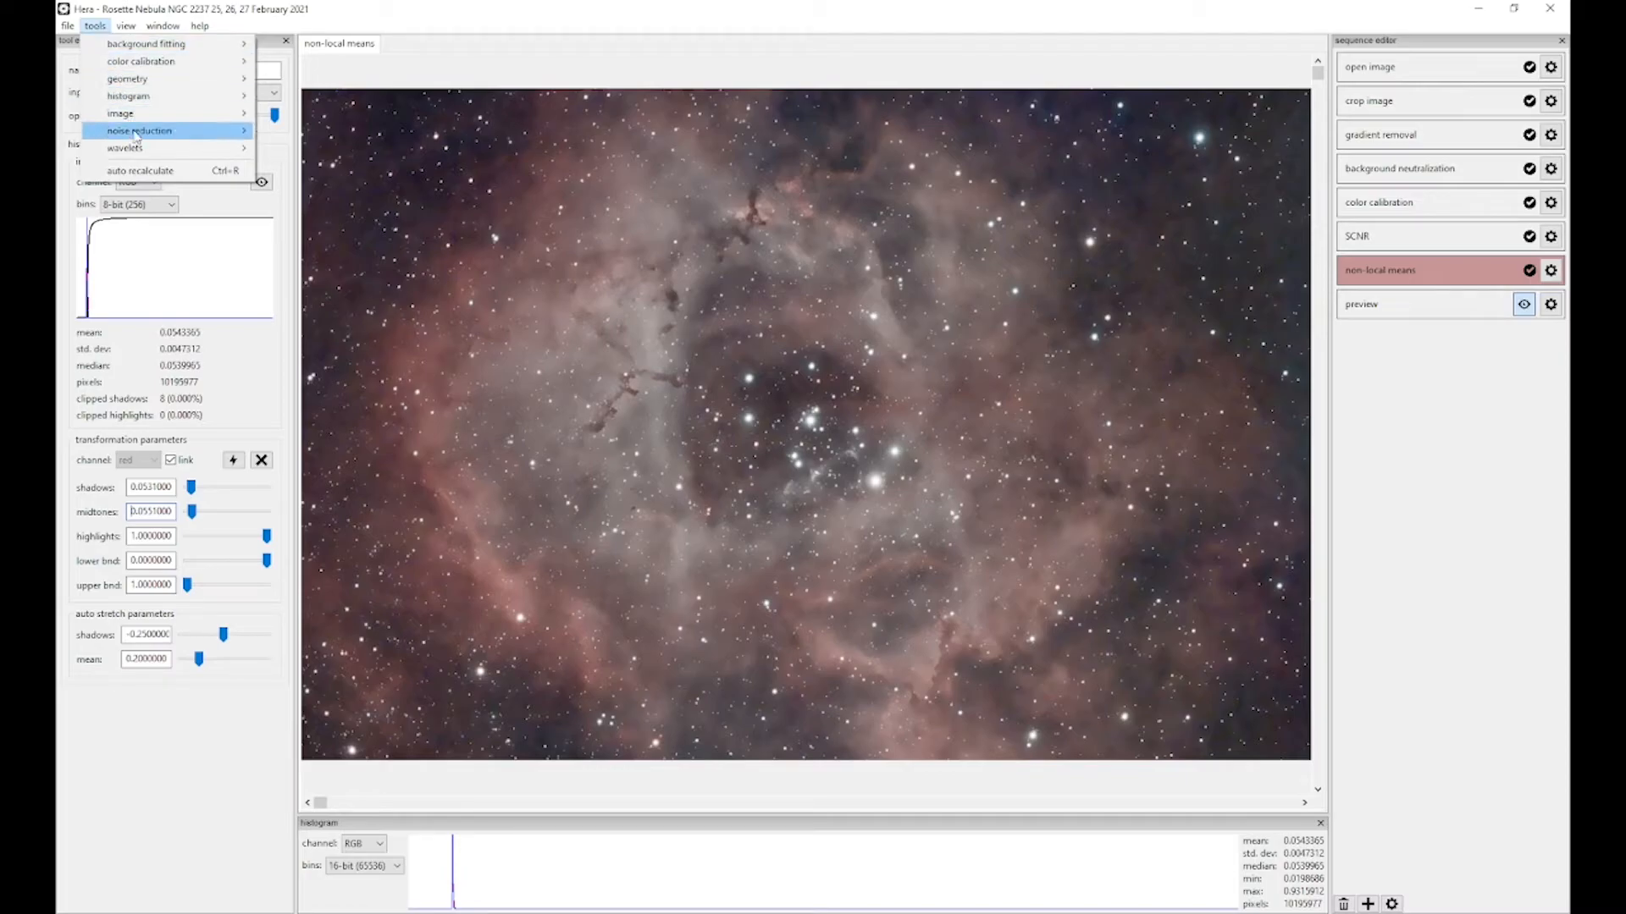
mouse_move(234, 153)
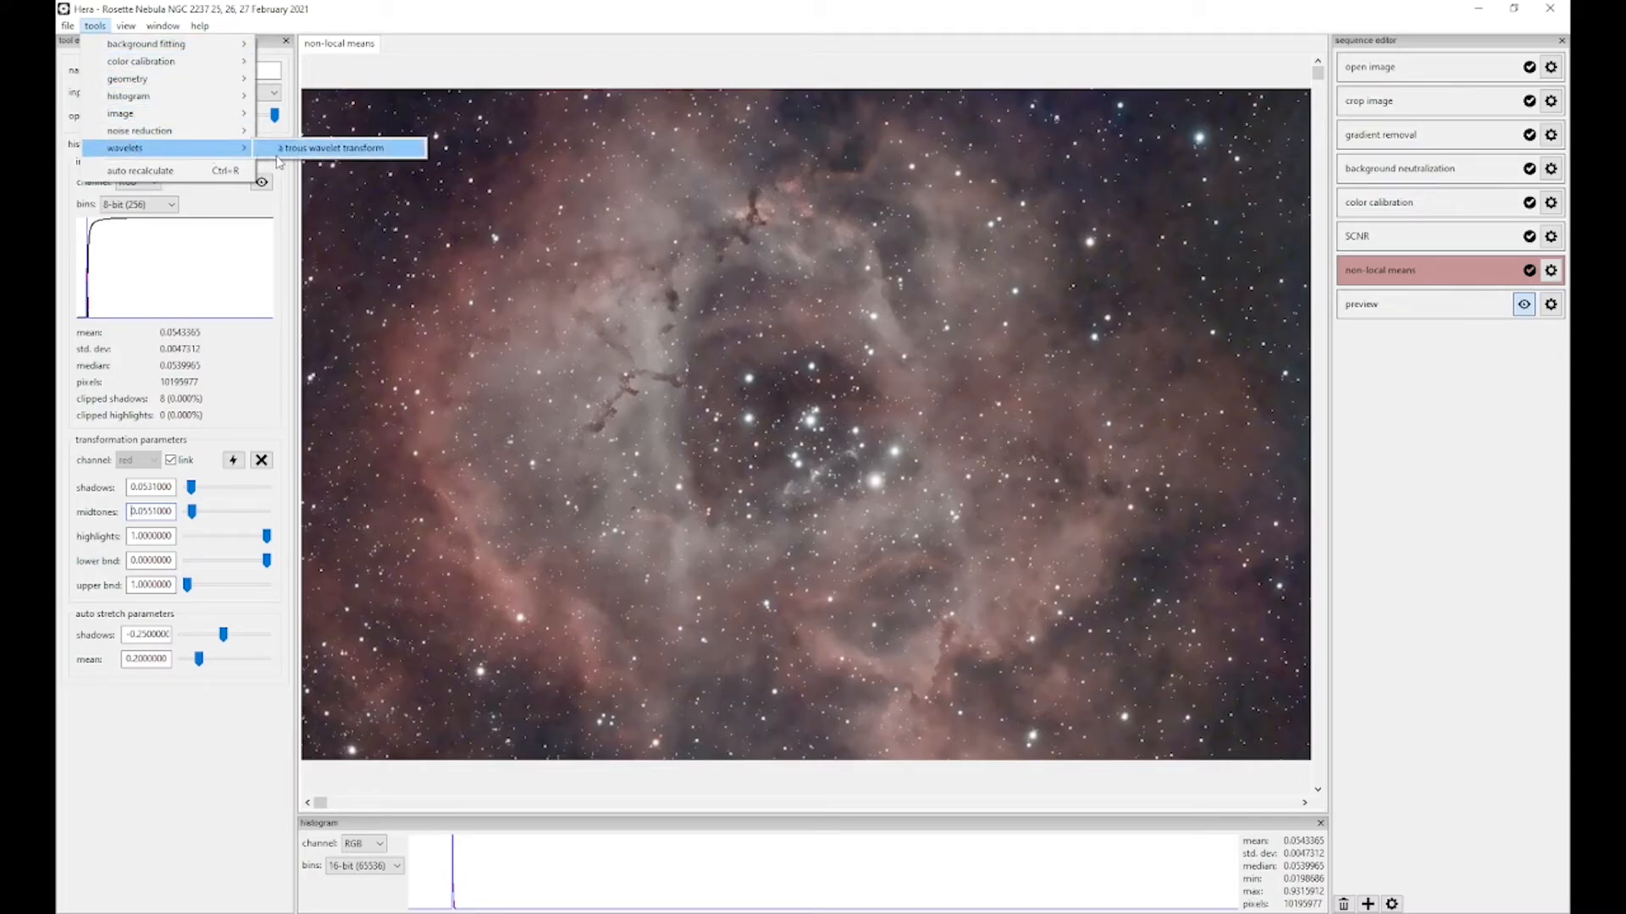
left_click(331, 149)
left_click_drag(1363, 341, 1364, 312)
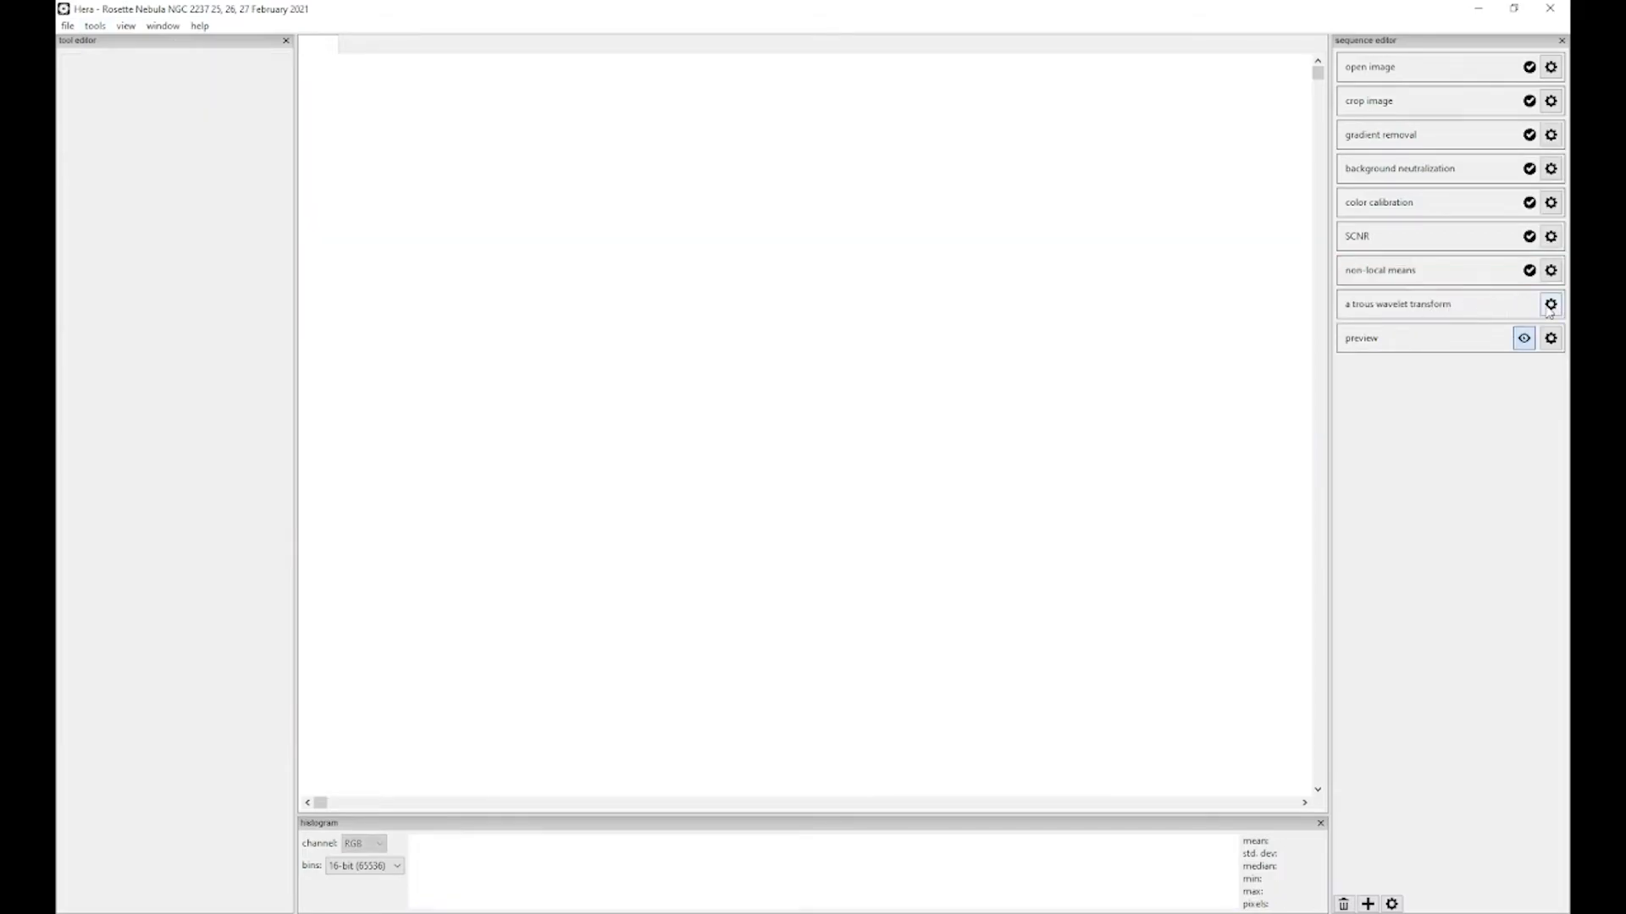
left_click(1550, 305)
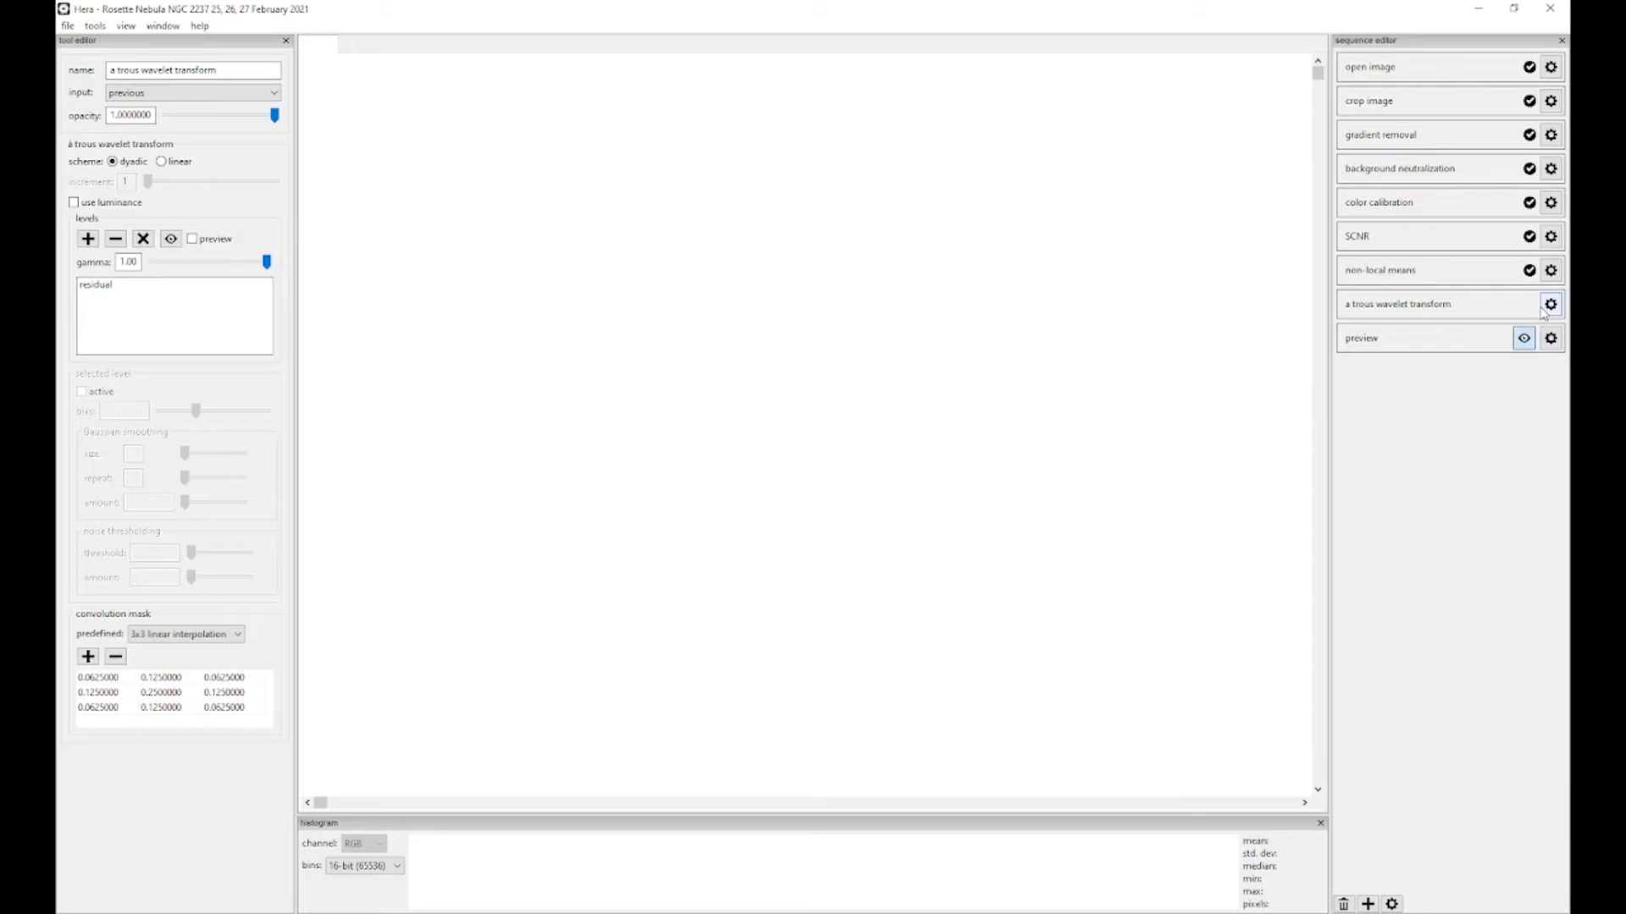
left_click(1545, 308)
Step: Give the wavelet transform six levels, set gamma to 0.20 and turn on the level preview
left_click(88, 240)
left_click(88, 240)
left_click(88, 239)
left_click(88, 240)
left_click(88, 240)
left_click(88, 240)
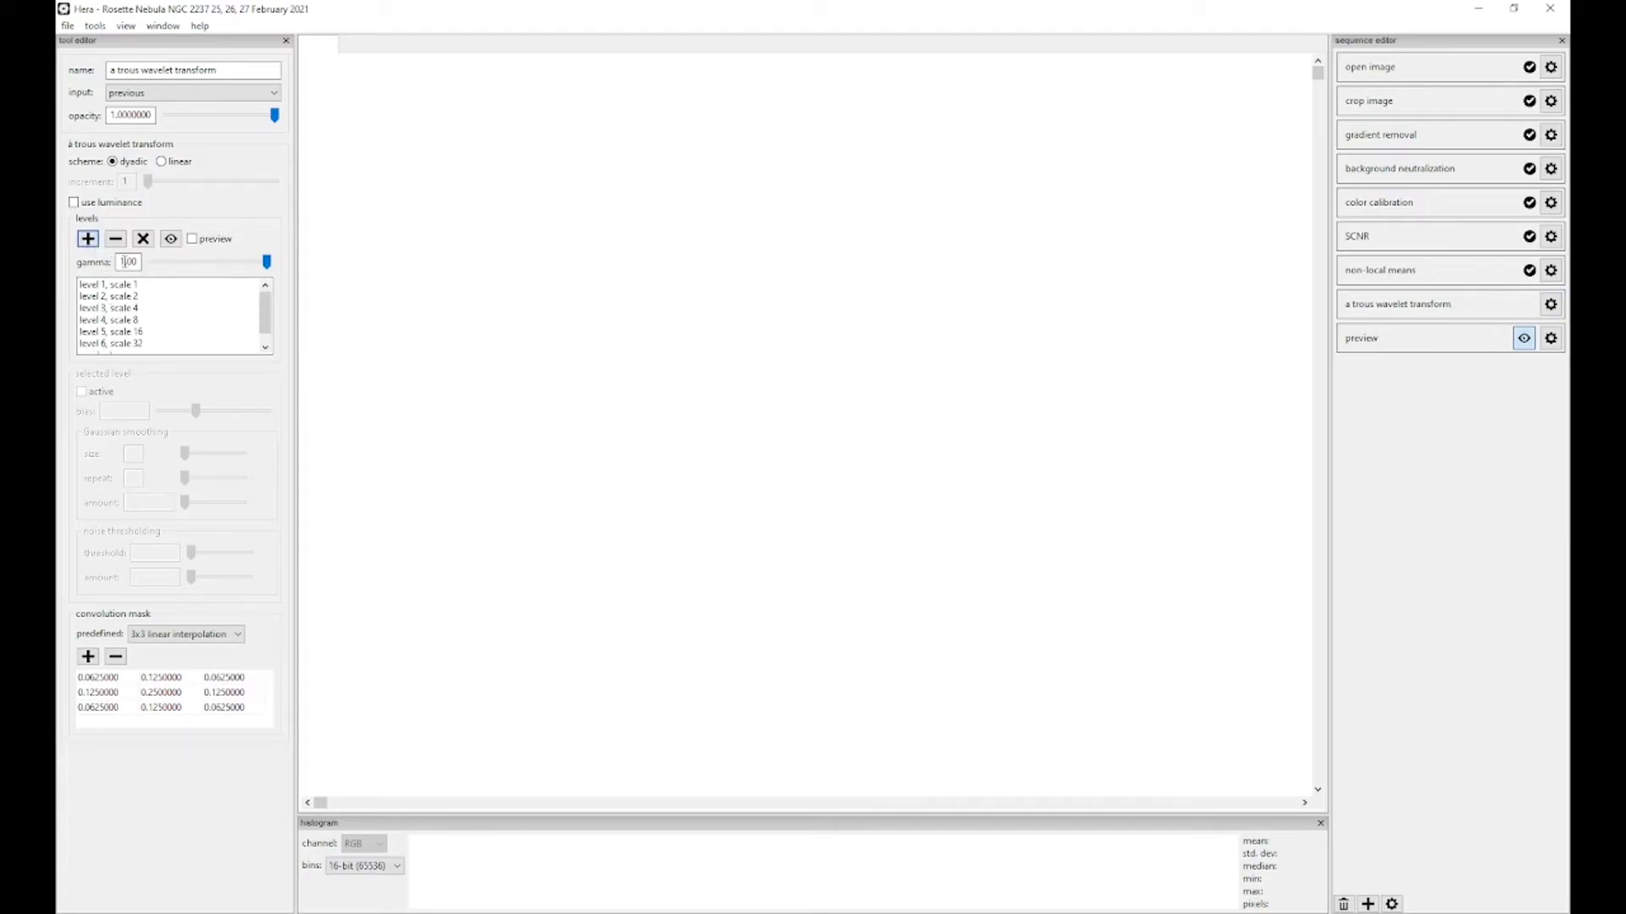
double_click(124, 261)
type("0.20")
left_click(168, 242)
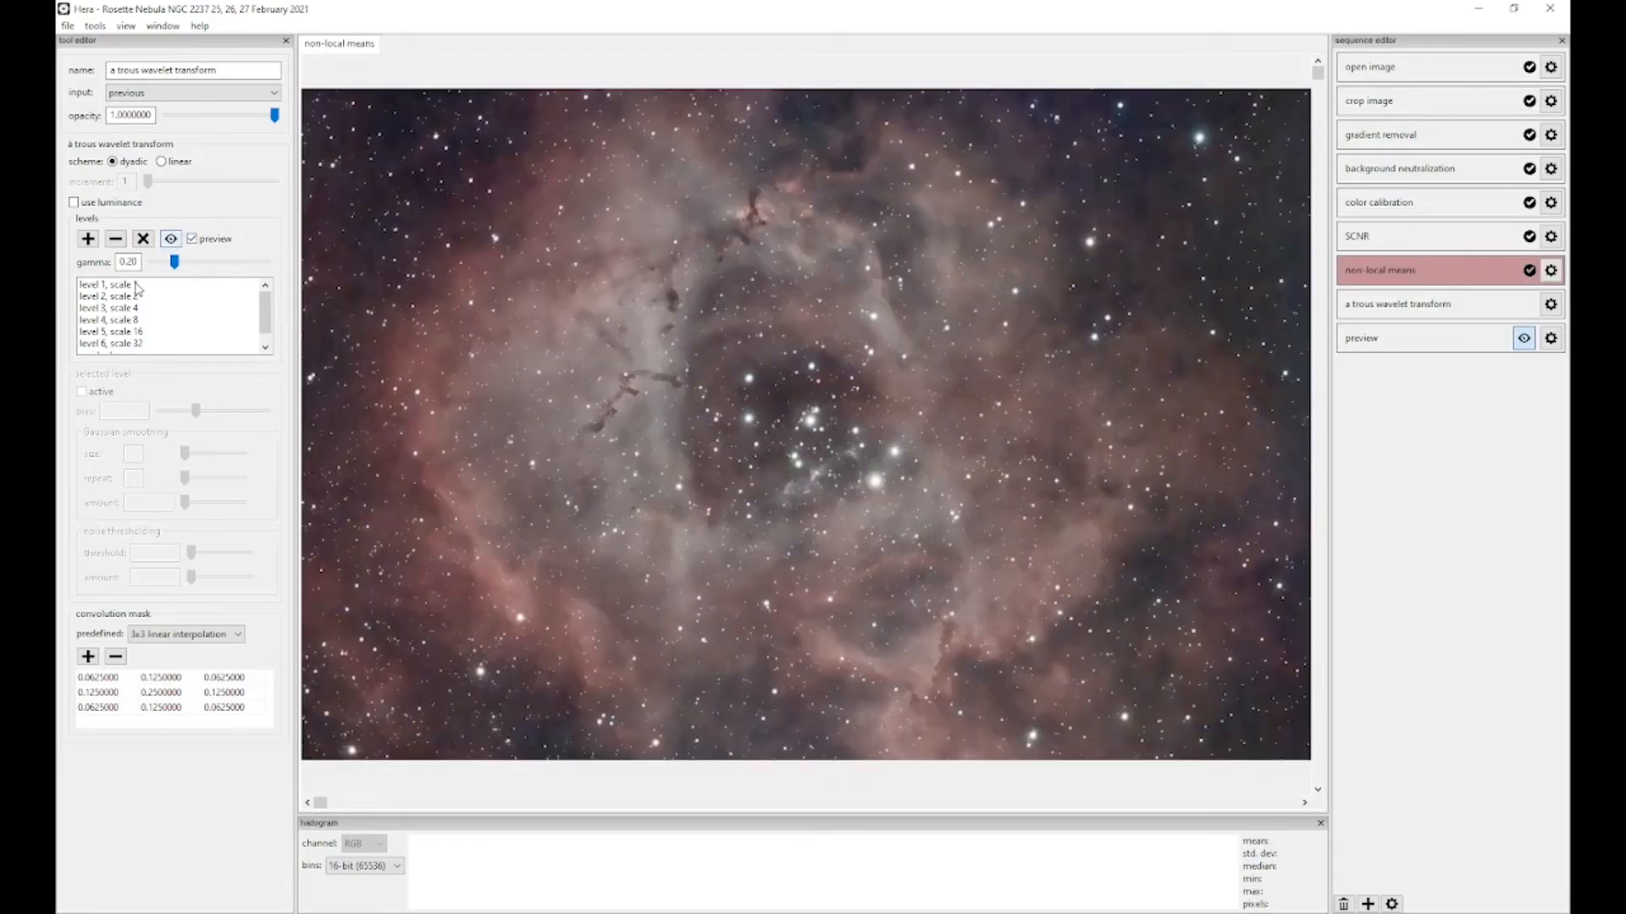
Step: Preview wavelet level 1 enlarged and deactivate that level
left_click(136, 284)
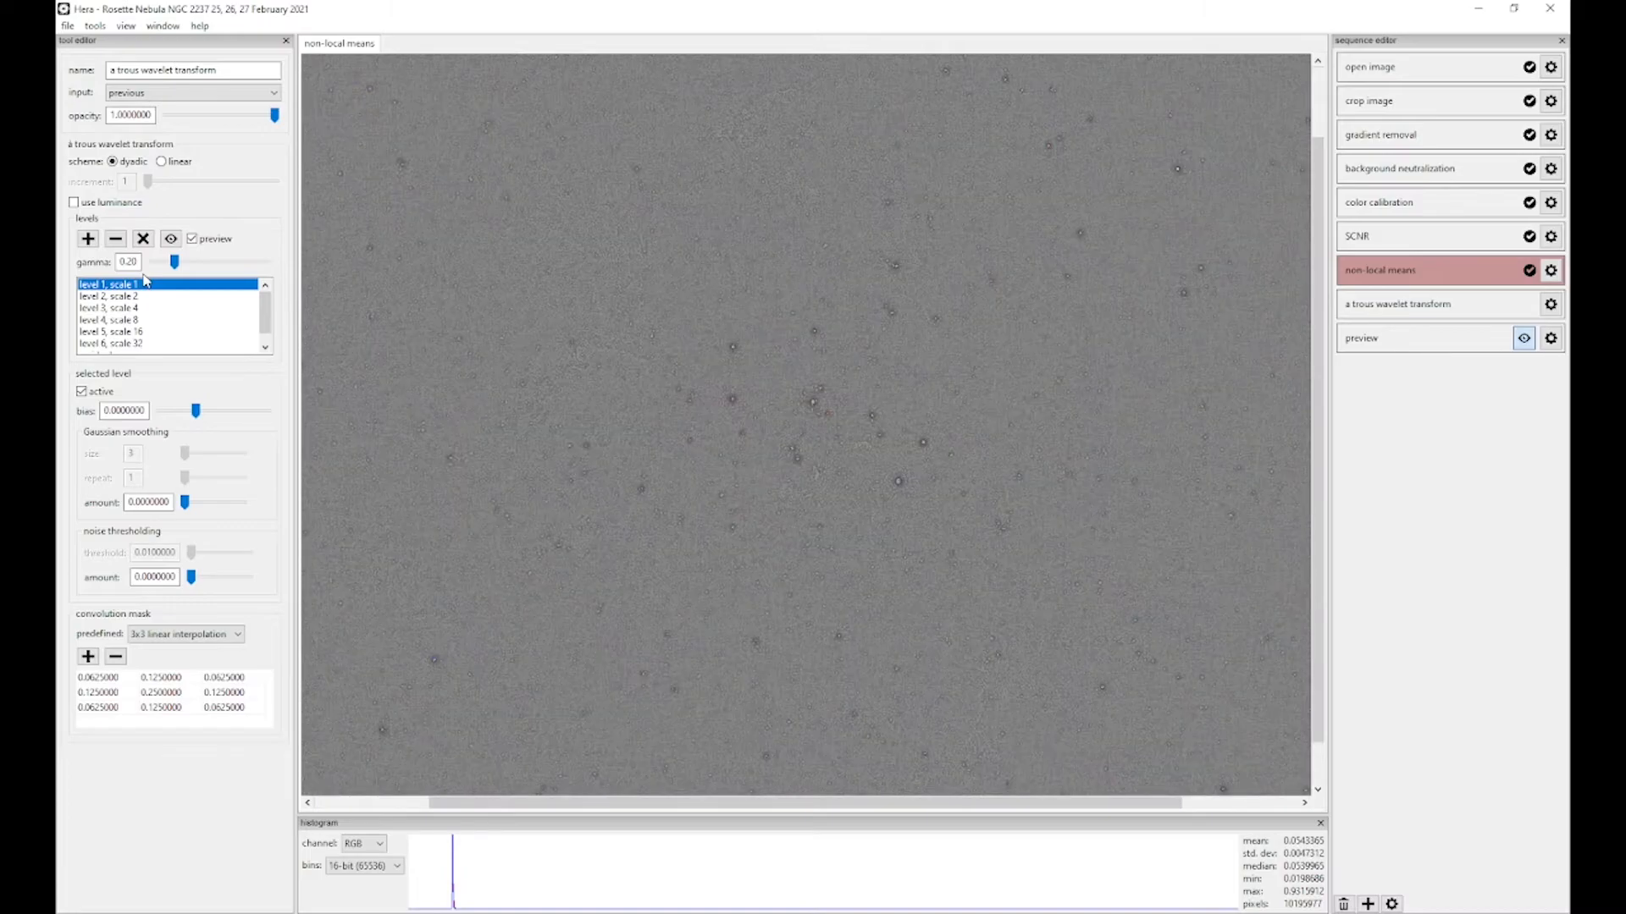
key("ctrl+plus")
key("ctrl+plus")
key("ctrl+plus")
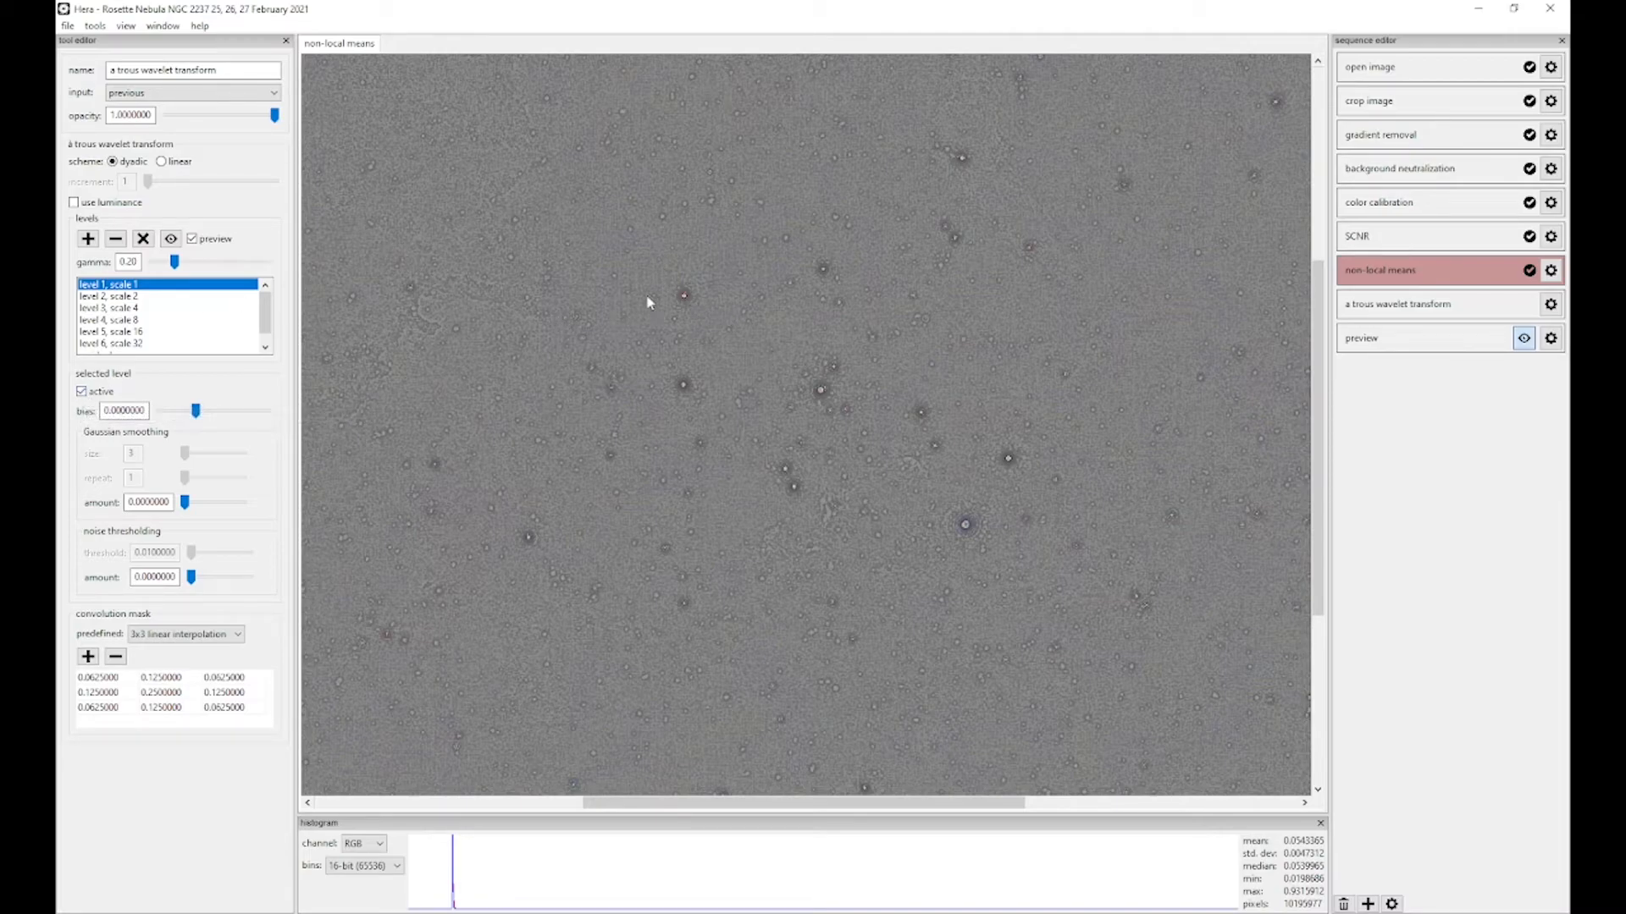
left_click(82, 392)
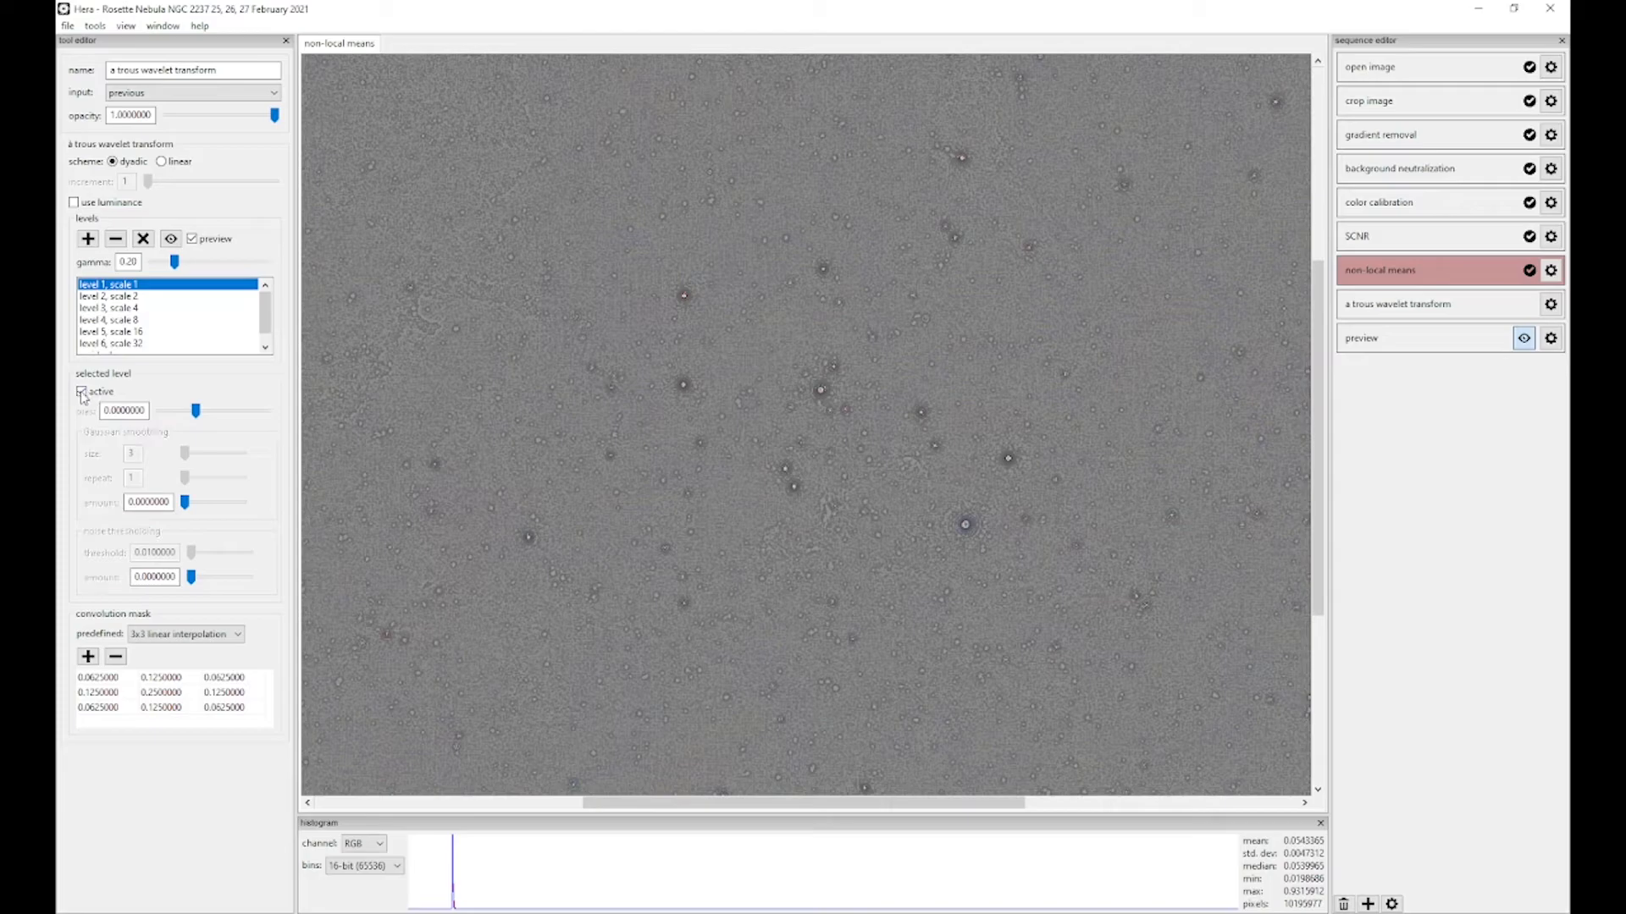
Step: Set the noise thresholding of wavelet level 2 to a threshold of 0.05 and an amount of 0.8
left_click(111, 298, "ctrl")
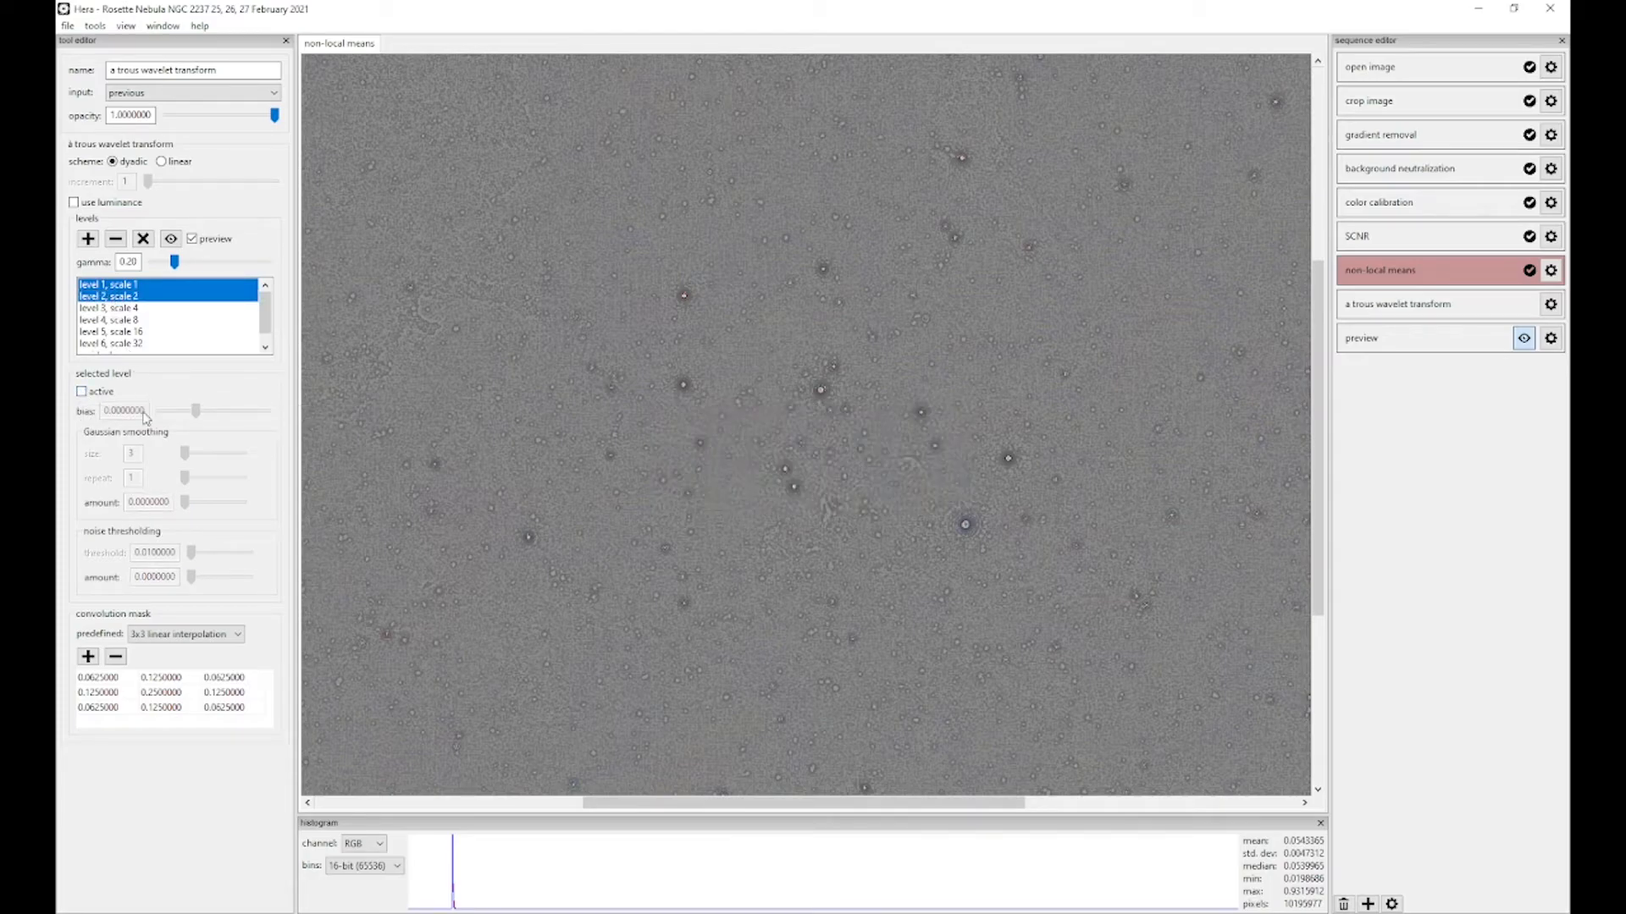
double_click(149, 577)
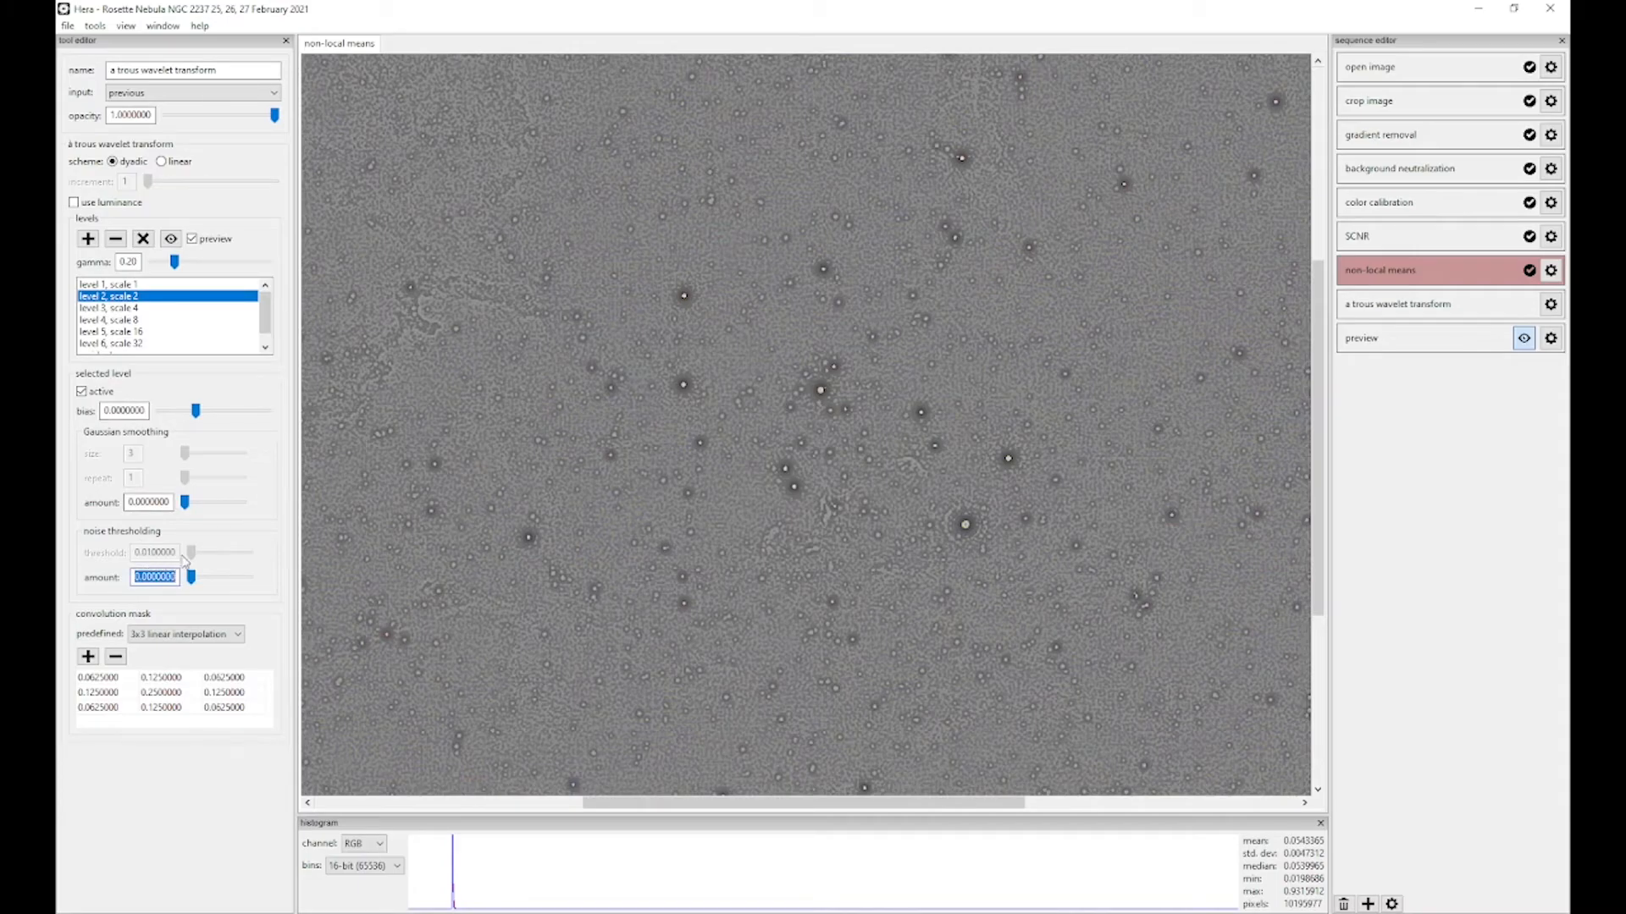
type("1")
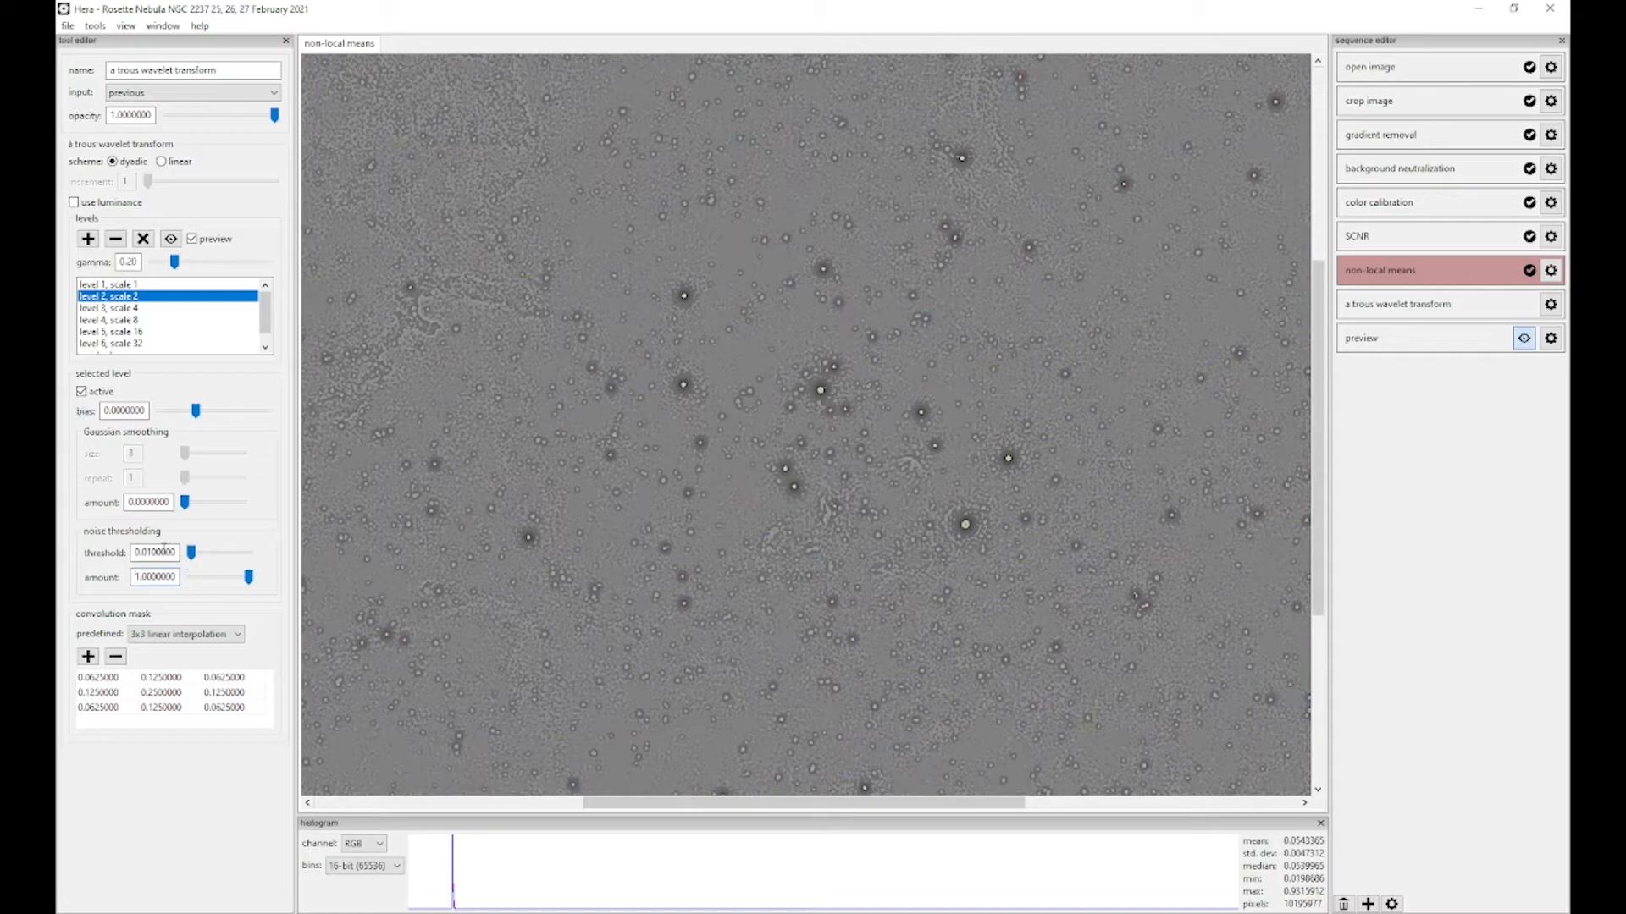
type("5")
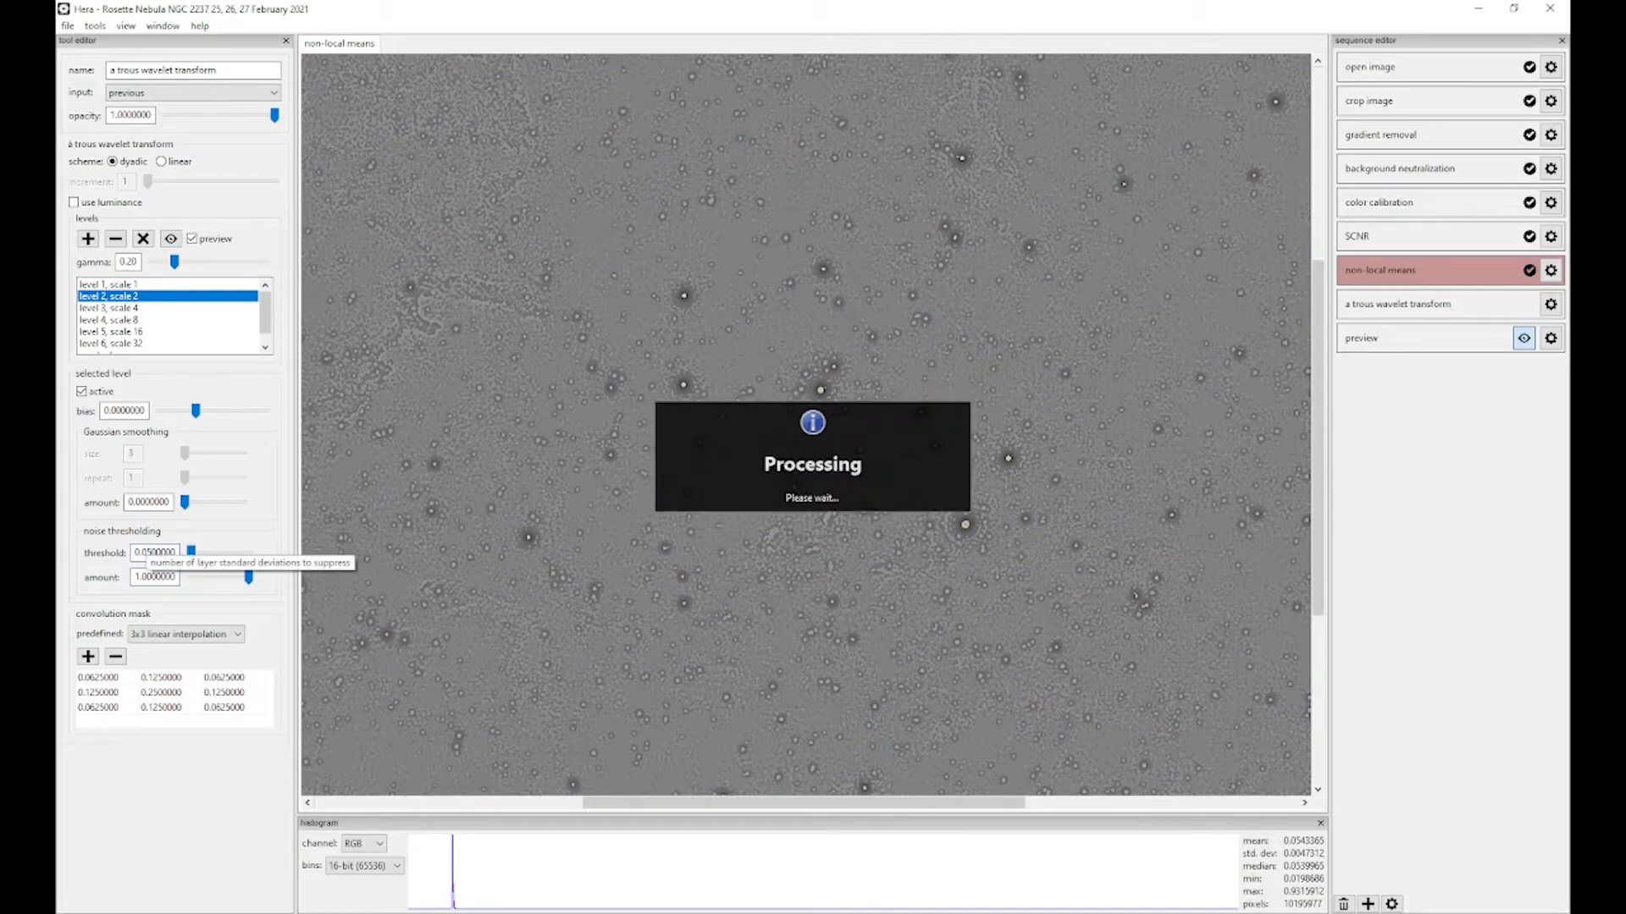
double_click(136, 576)
type("0.8")
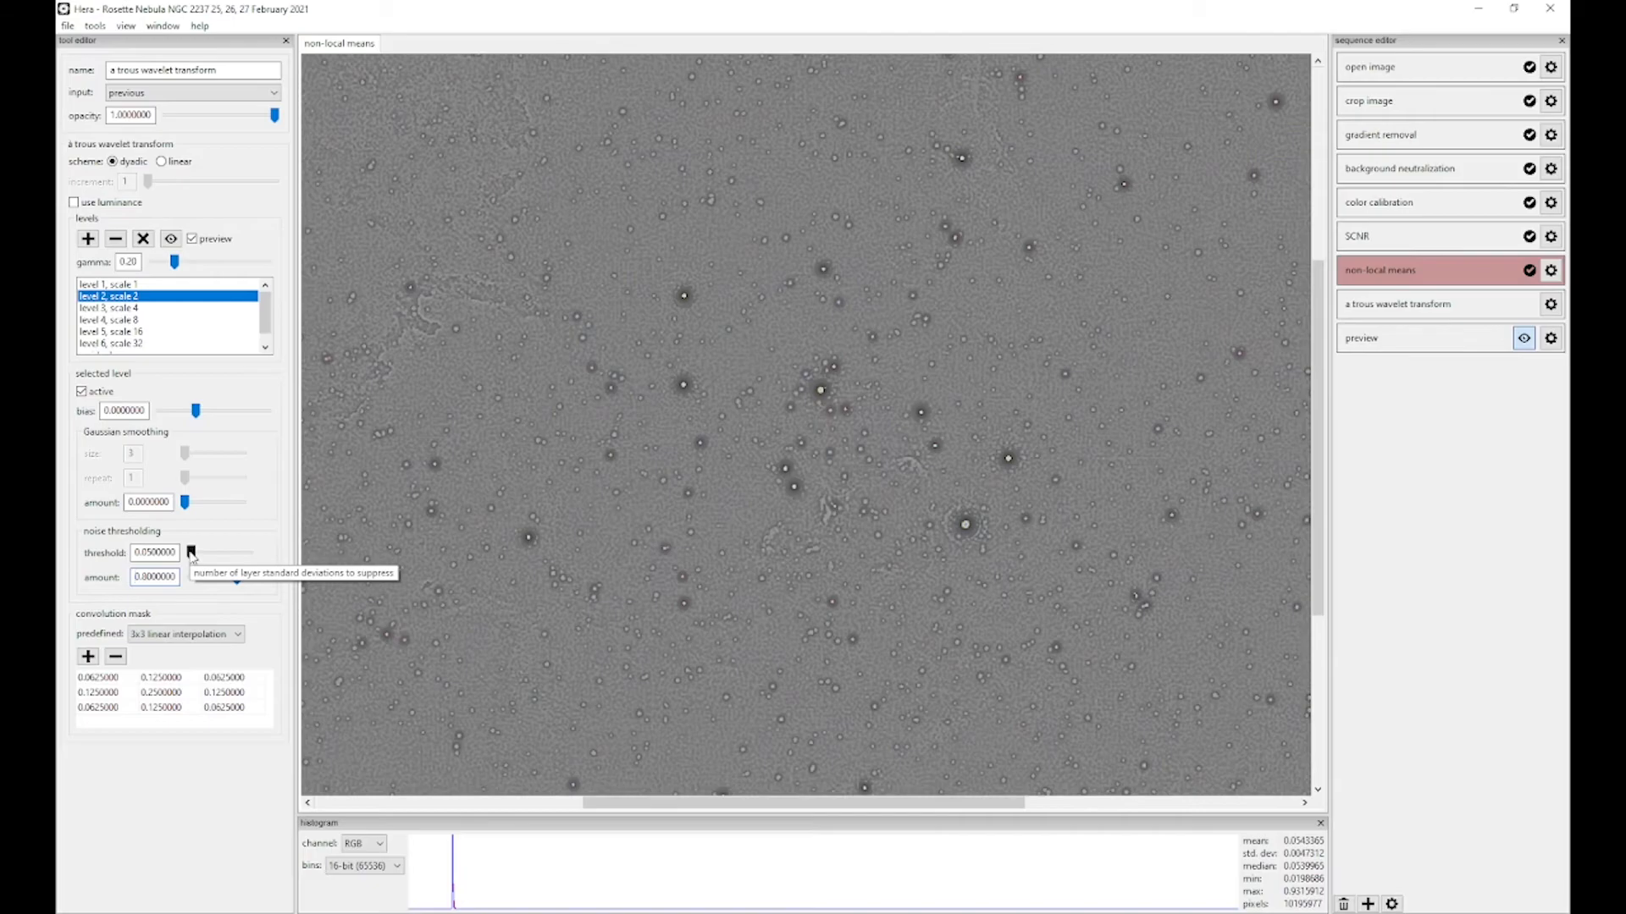
Step: Set the noise thresholding of wavelet level 3 to a threshold of 0.03 and an amount of 0.8
left_click(136, 308)
double_click(143, 577)
type("1")
key("Return")
left_click_drag(152, 552, 147, 552)
type("3")
key("Return")
double_click(144, 576)
type("0.8")
Step: Set the noise thresholding amount of wavelet levels 4 and 5 to 0.8
left_click(135, 320)
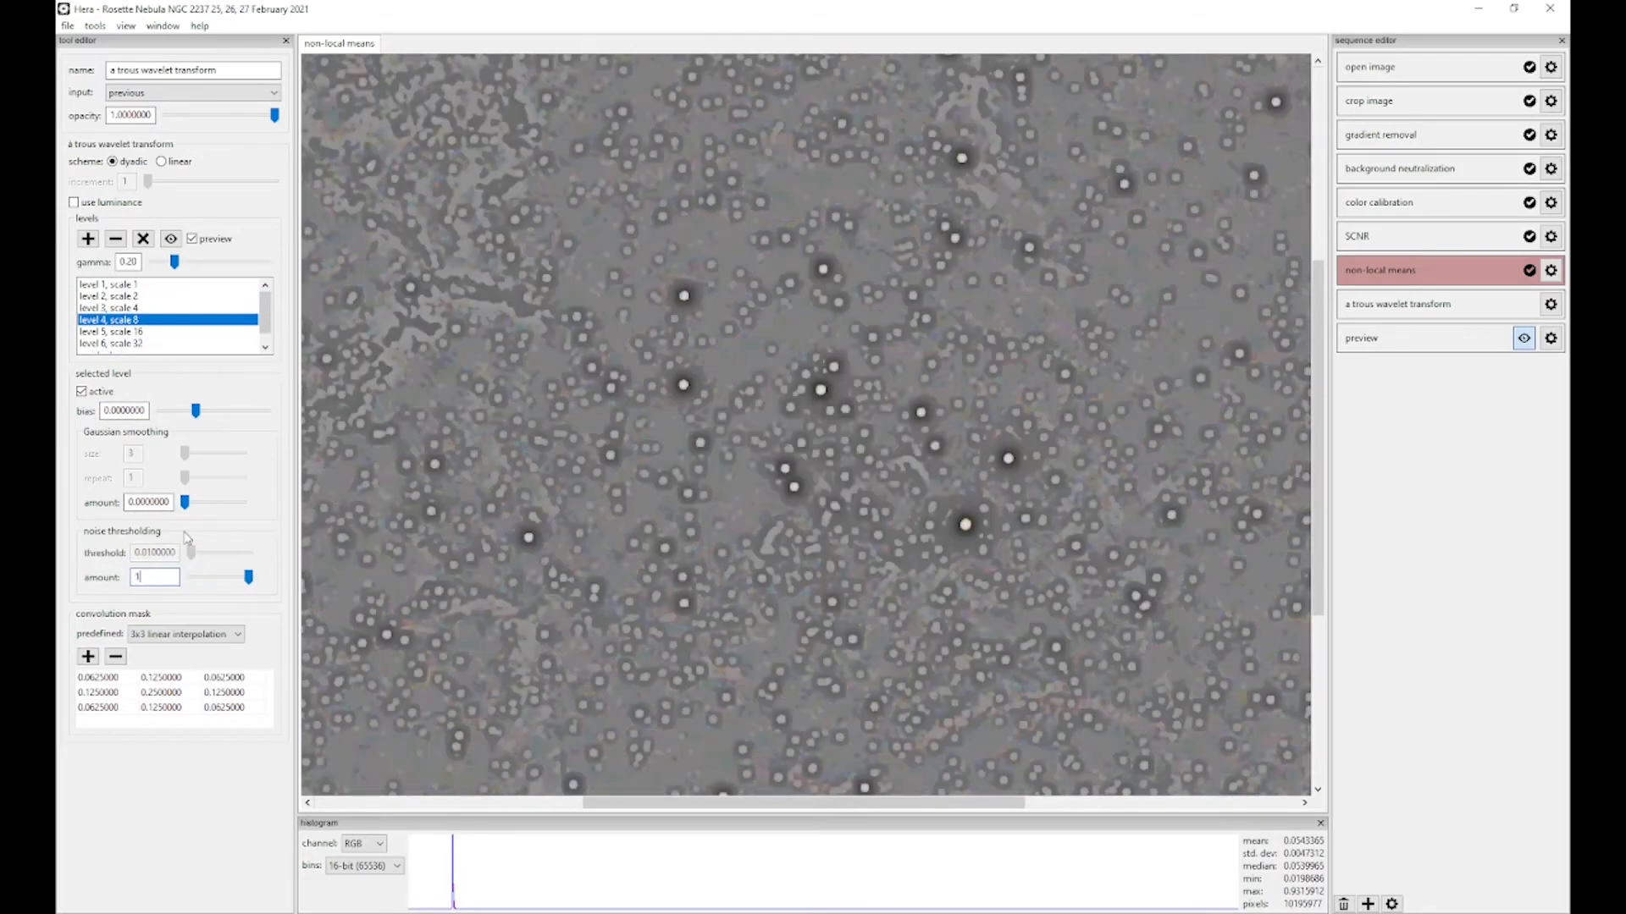
left_click(137, 332, "shift")
double_click(153, 576)
type("1")
key("Return")
double_click(152, 576)
type("0.8")
key("Return")
Step: Set wavelet level 6's noise threshold to 0.02 and amount to 0.8, and inspect the calculated wavelet transform result up close
left_click(136, 344)
double_click(152, 577)
type("1")
key("Return")
left_click_drag(152, 552, 146, 552)
type("2")
key("Return")
double_click(151, 577)
type("0.8")
key("Return")
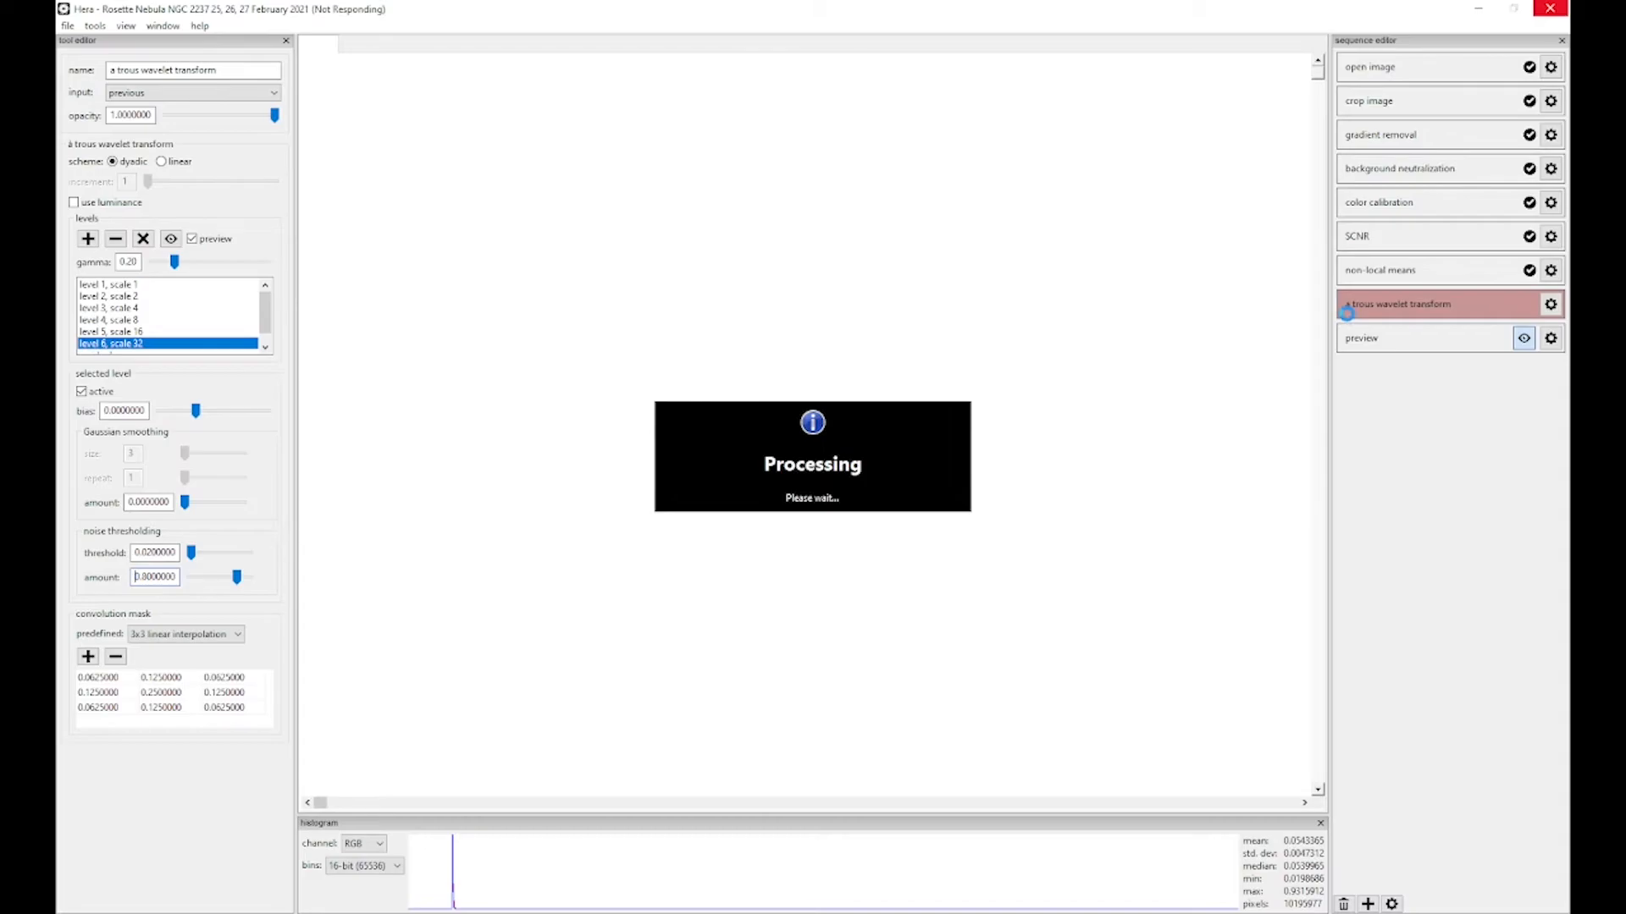
scroll(900, 244, "up", 3)
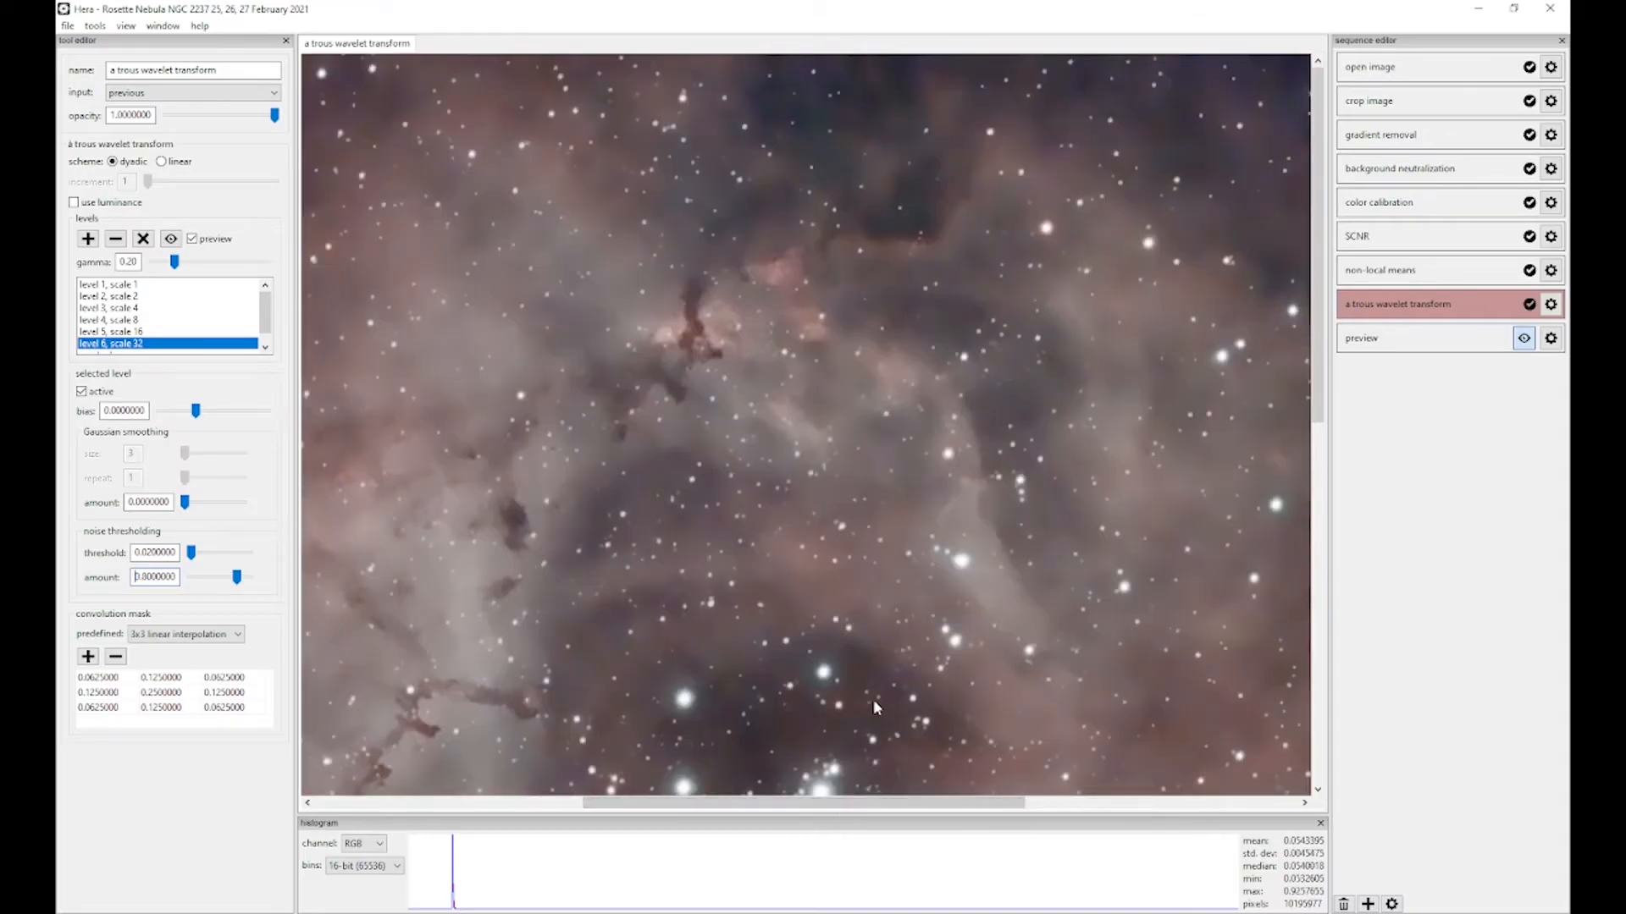
scroll(874, 702, "left", 10)
scroll(876, 707, "right", 10)
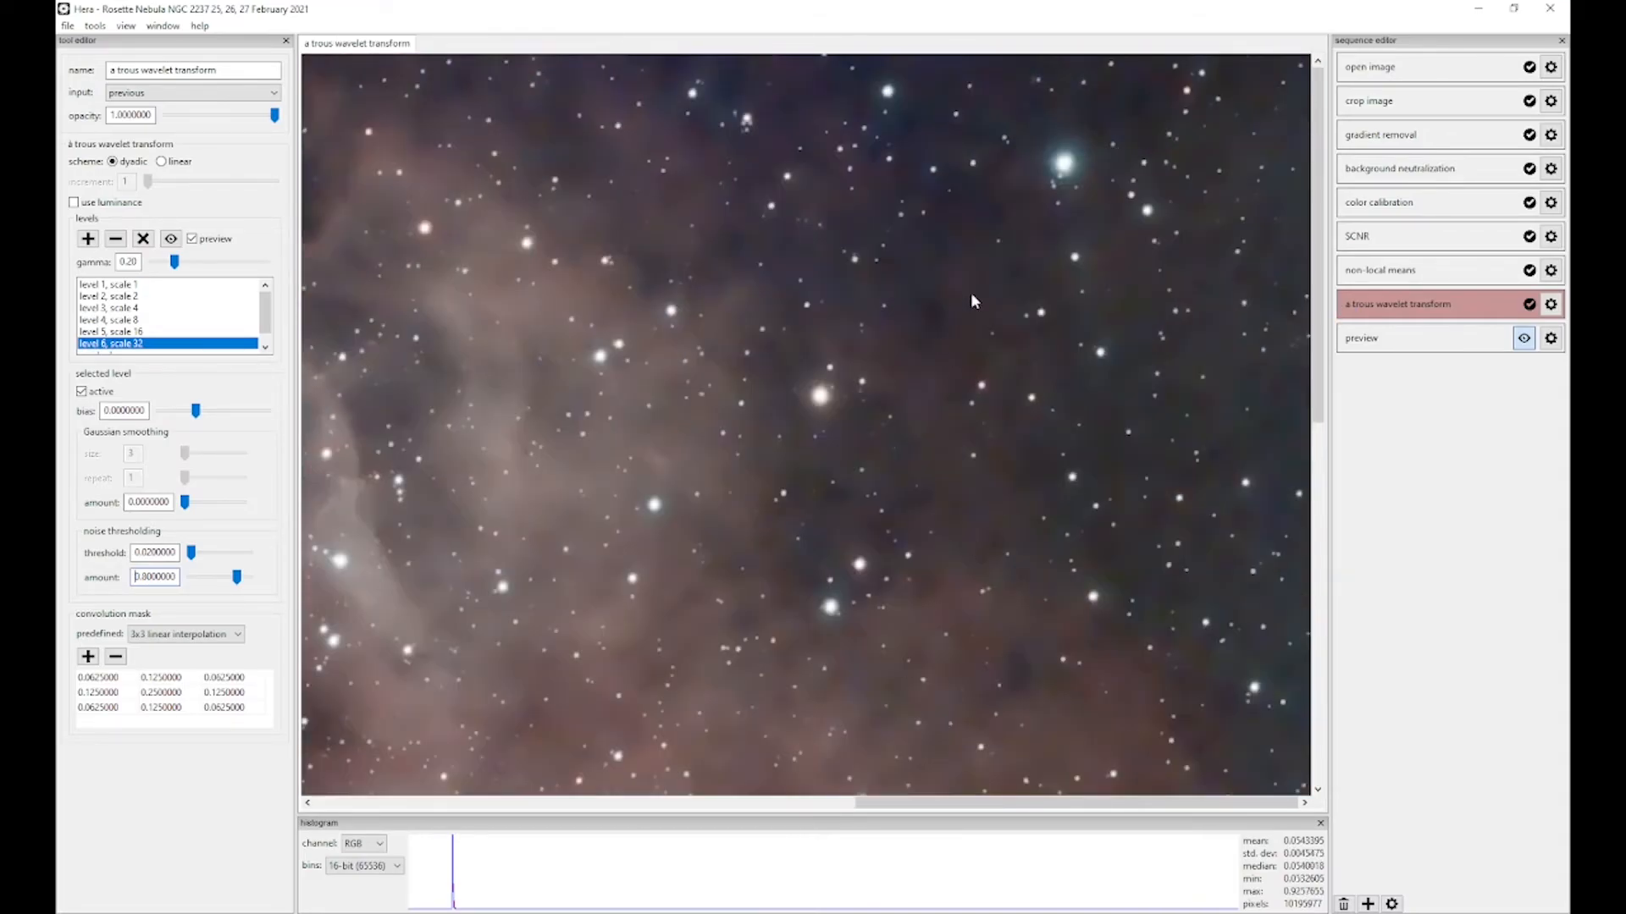
scroll(1139, 487, "down", 5)
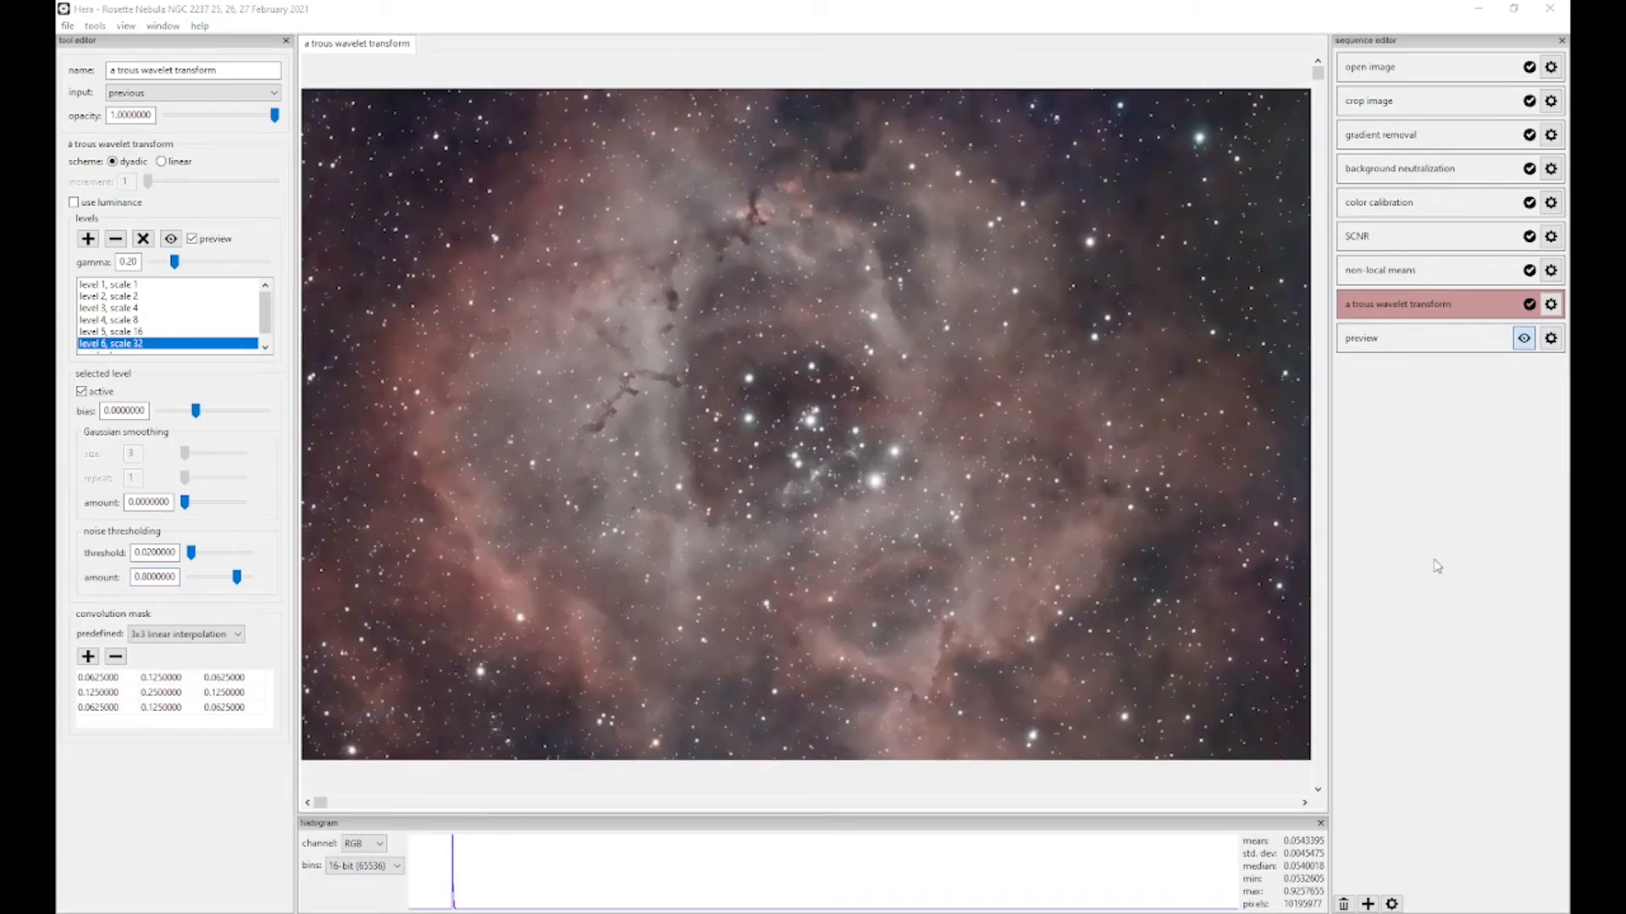
Step: Add a masked stretch tool between the wavelet transform and the preview in the sequence, and open its settings
left_click(1398, 554)
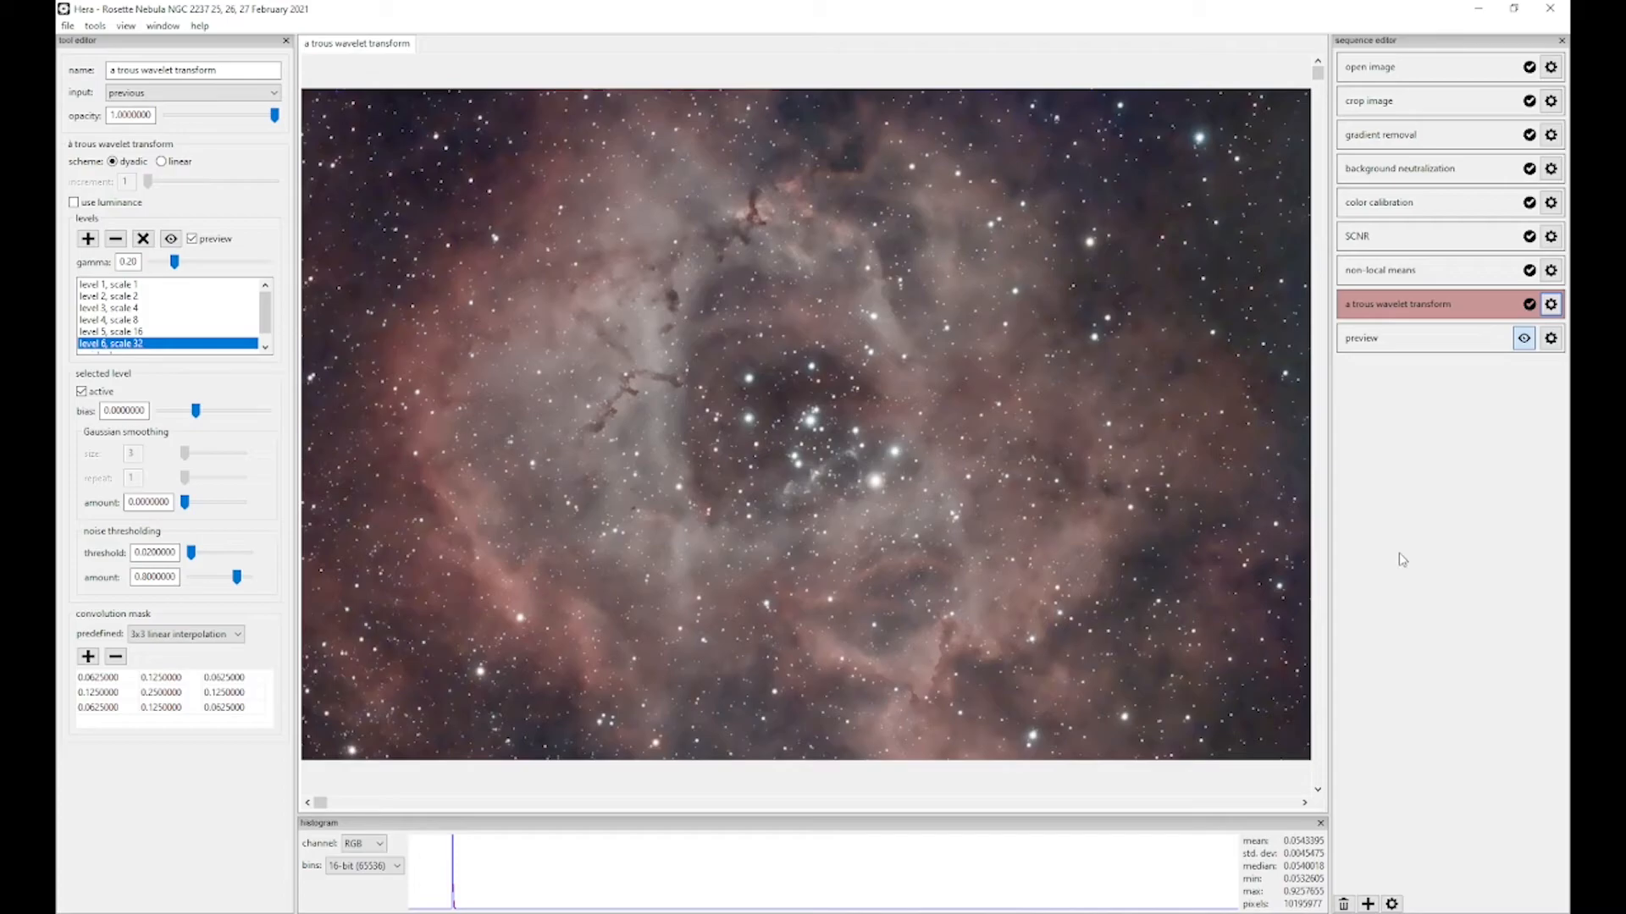
left_click(97, 27)
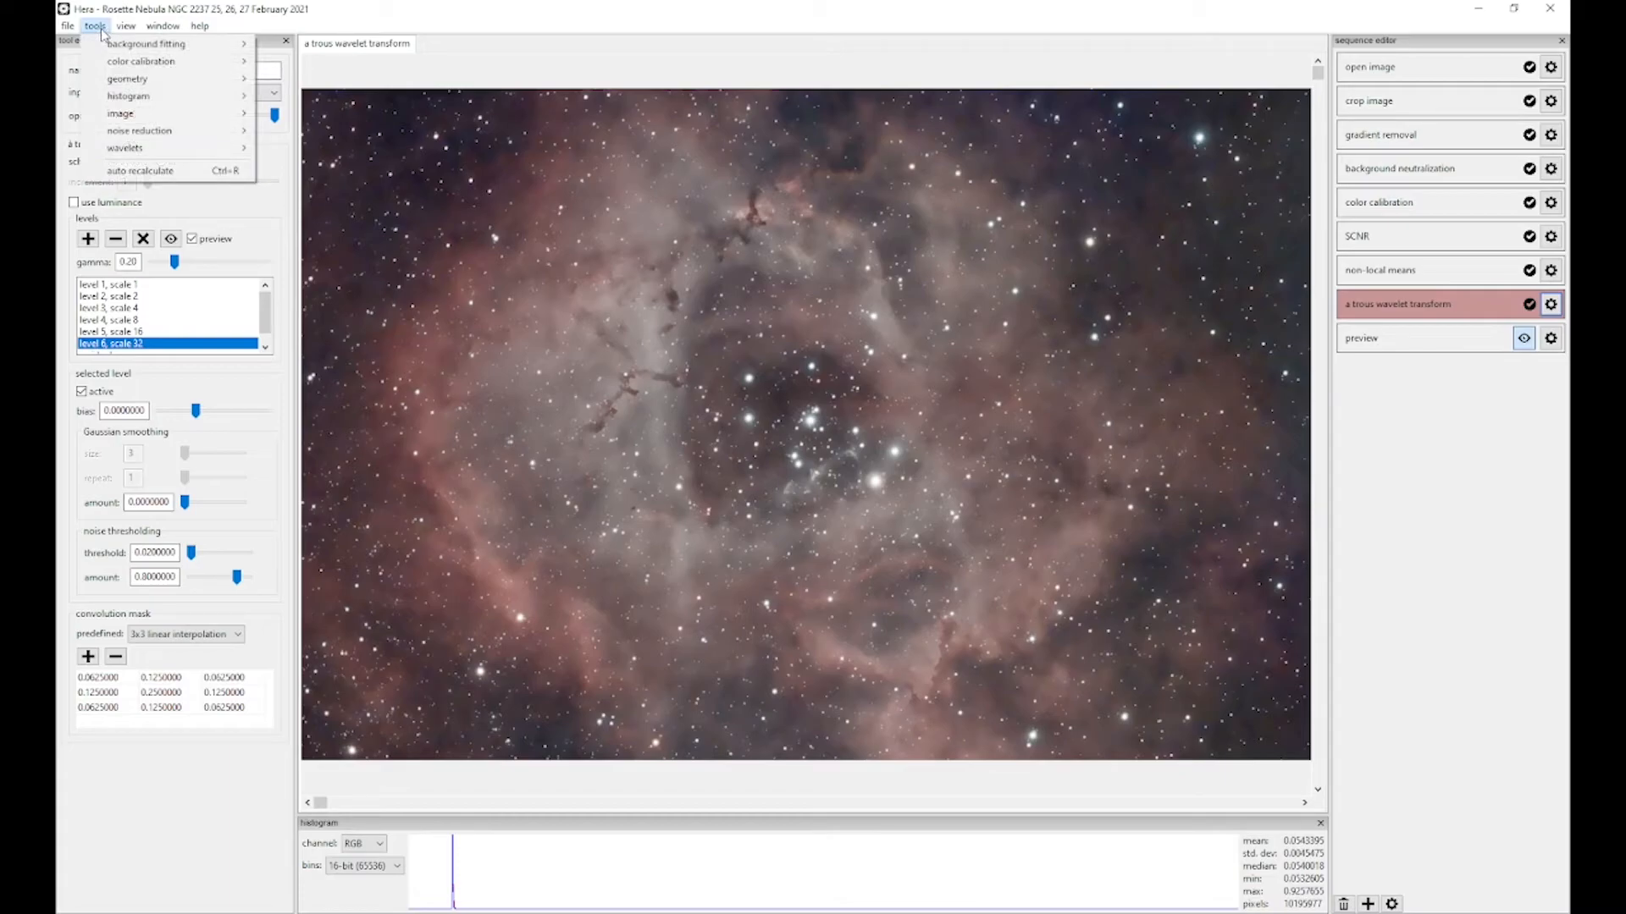
mouse_move(169, 96)
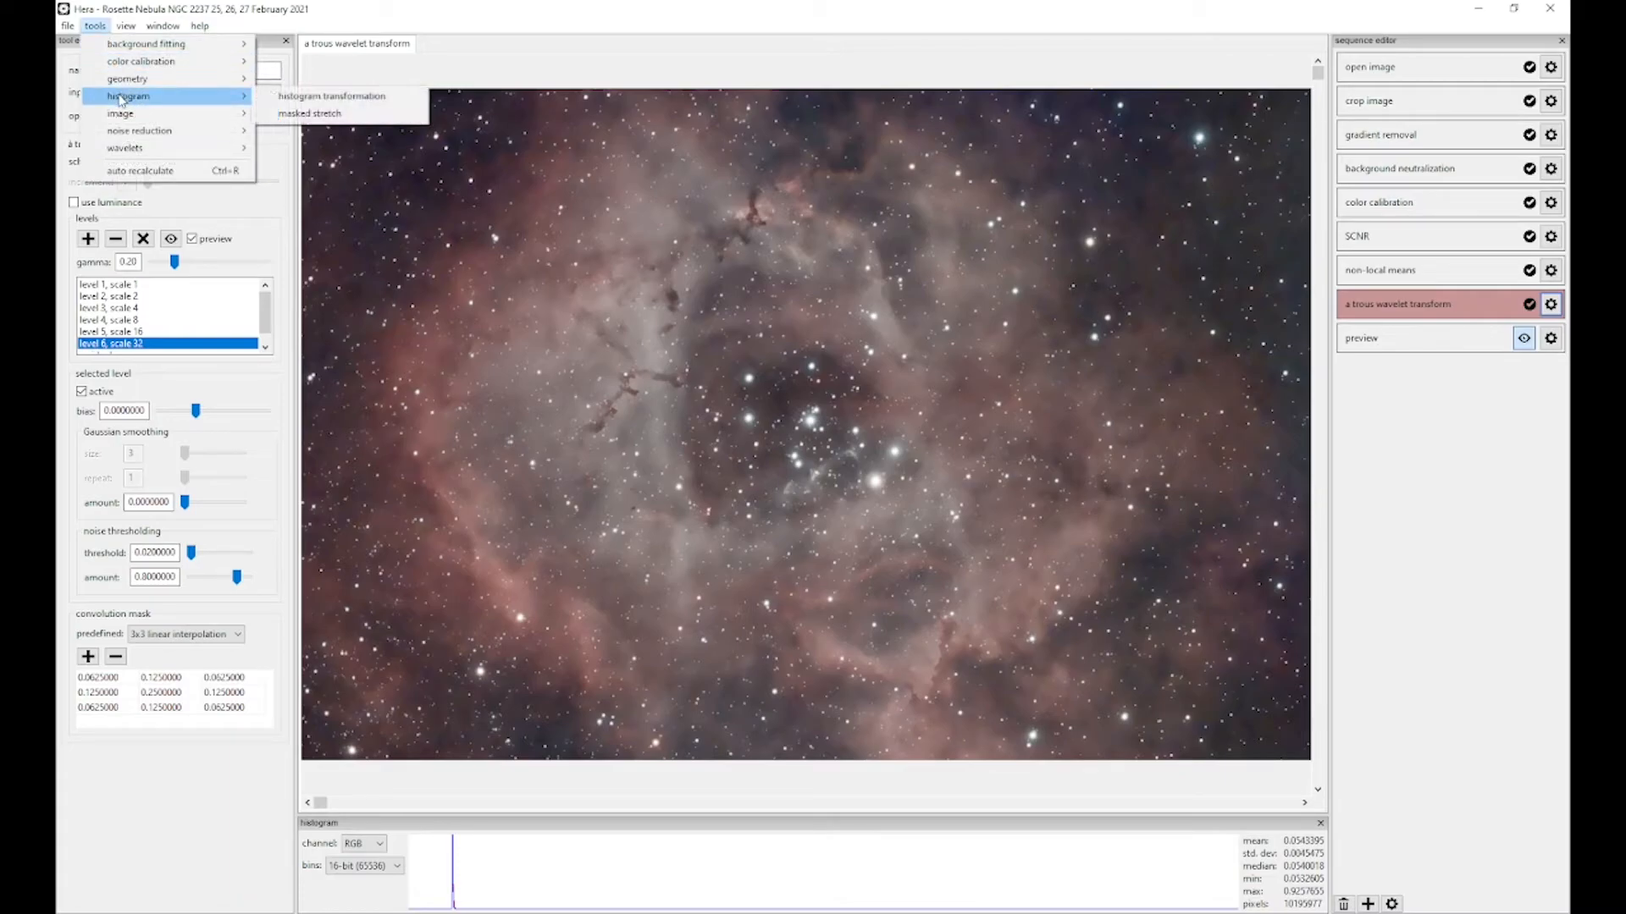
left_click(367, 116)
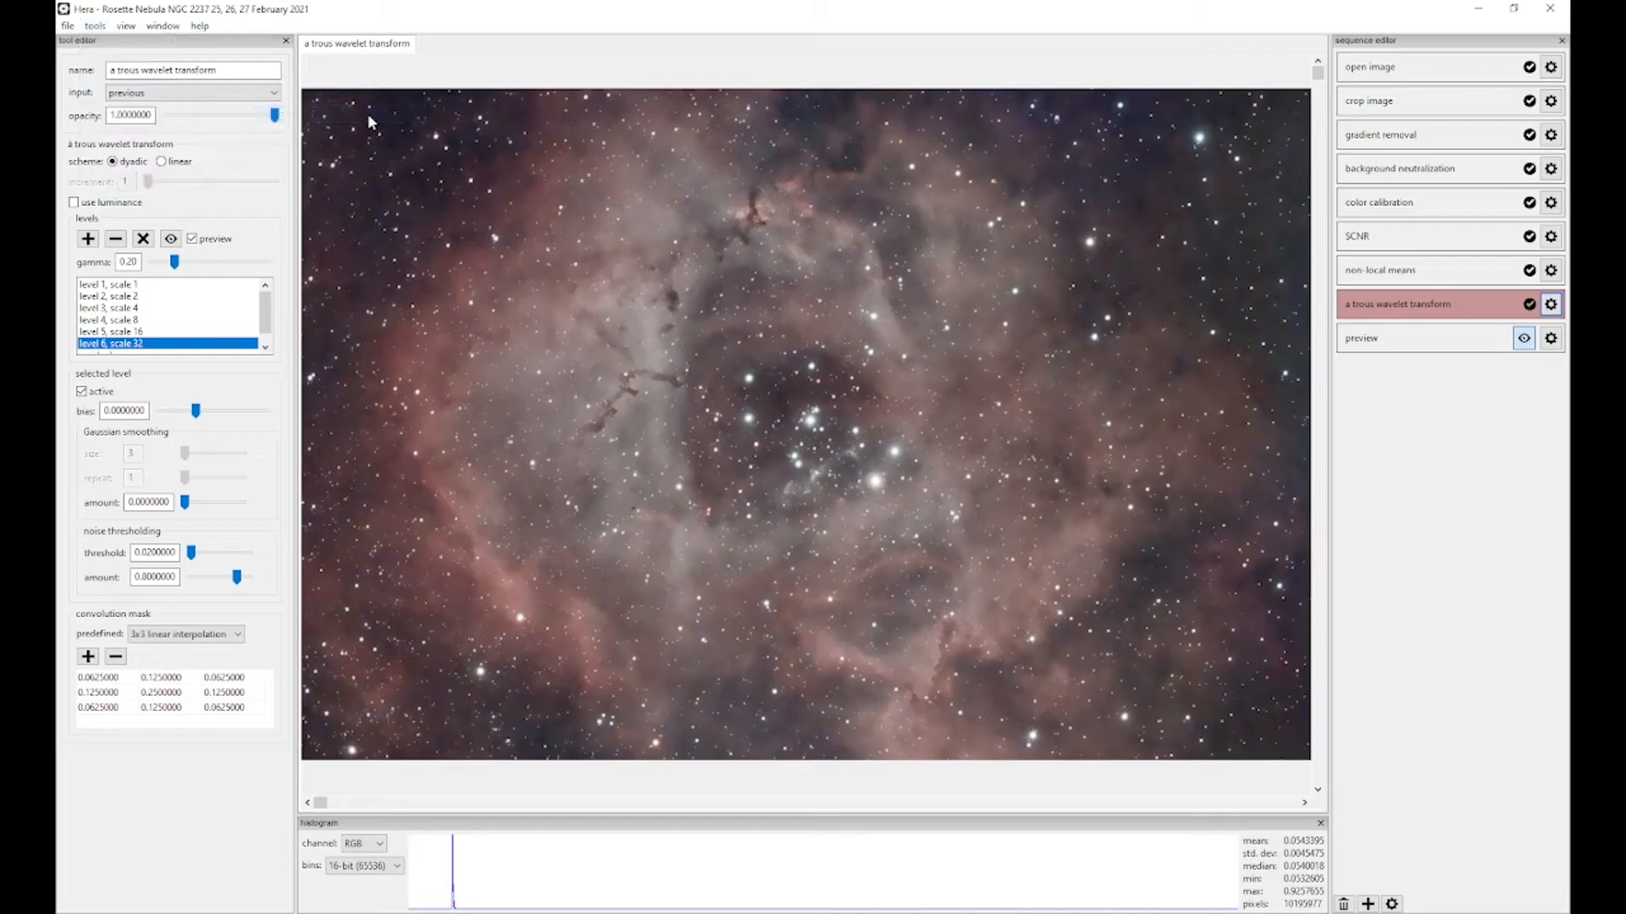
left_click_drag(1347, 362, 1374, 343)
left_click(1554, 347)
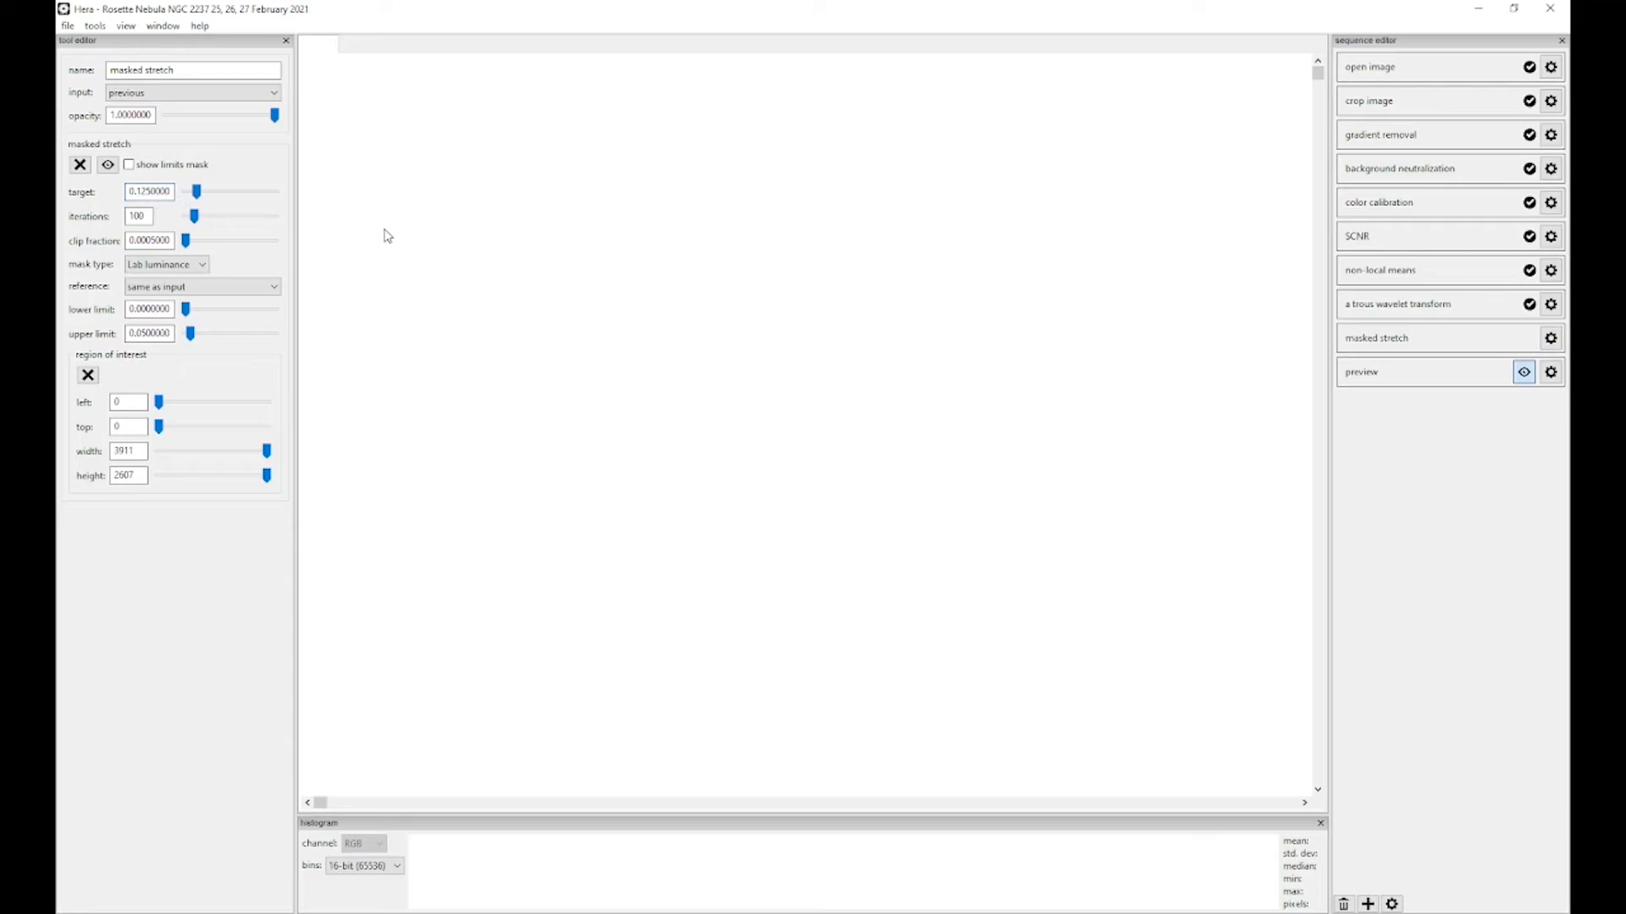
Step: Set the masked stretch target to 0.3 and the clip fraction to 0.000005
key("shift+Right")
key("shift+Right")
key("shift+Right")
type("300")
left_click(151, 241)
type("0")
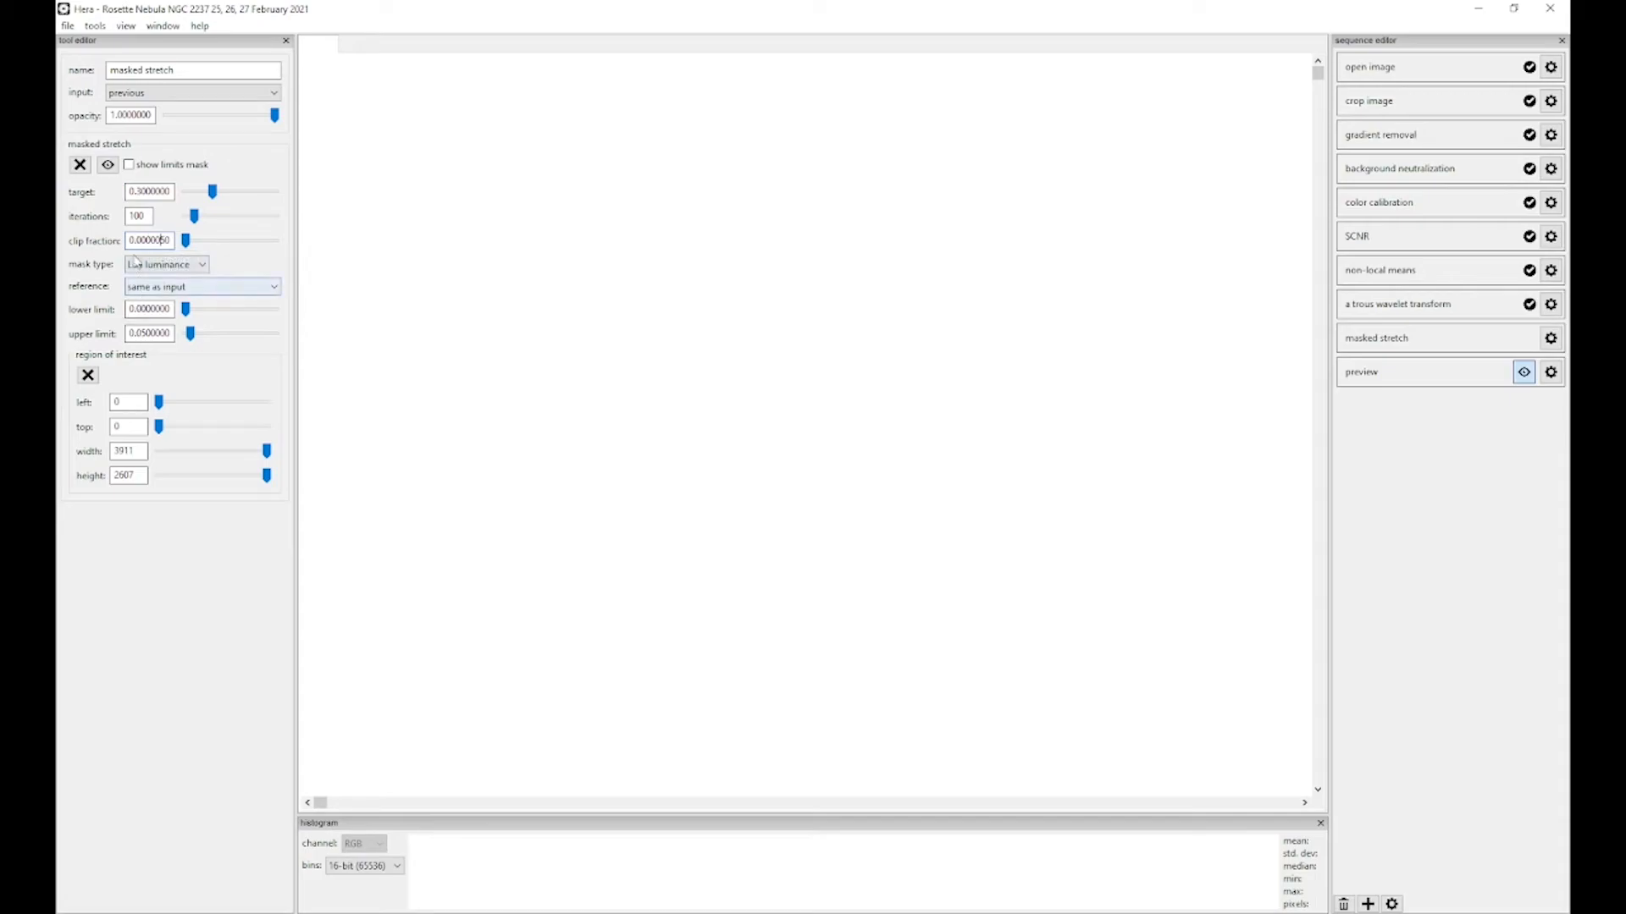
Step: Check the limits mask on the masked stretch's input image, set the upper limit to 0.042, and hide the mask
left_click(109, 166)
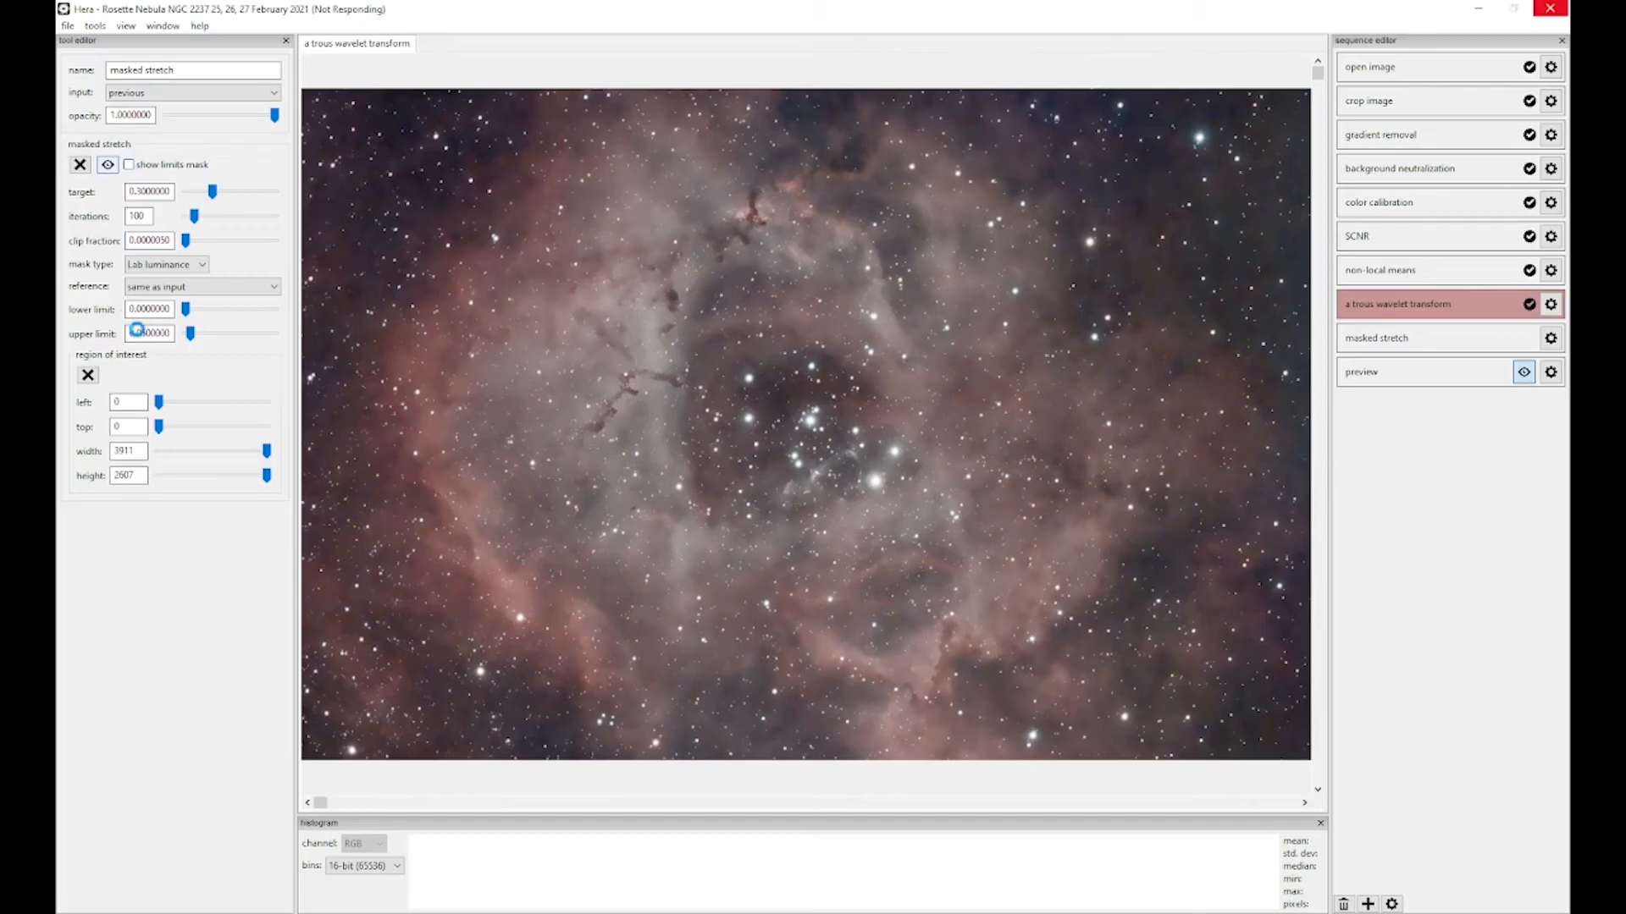
left_click_drag(140, 334, 151, 333)
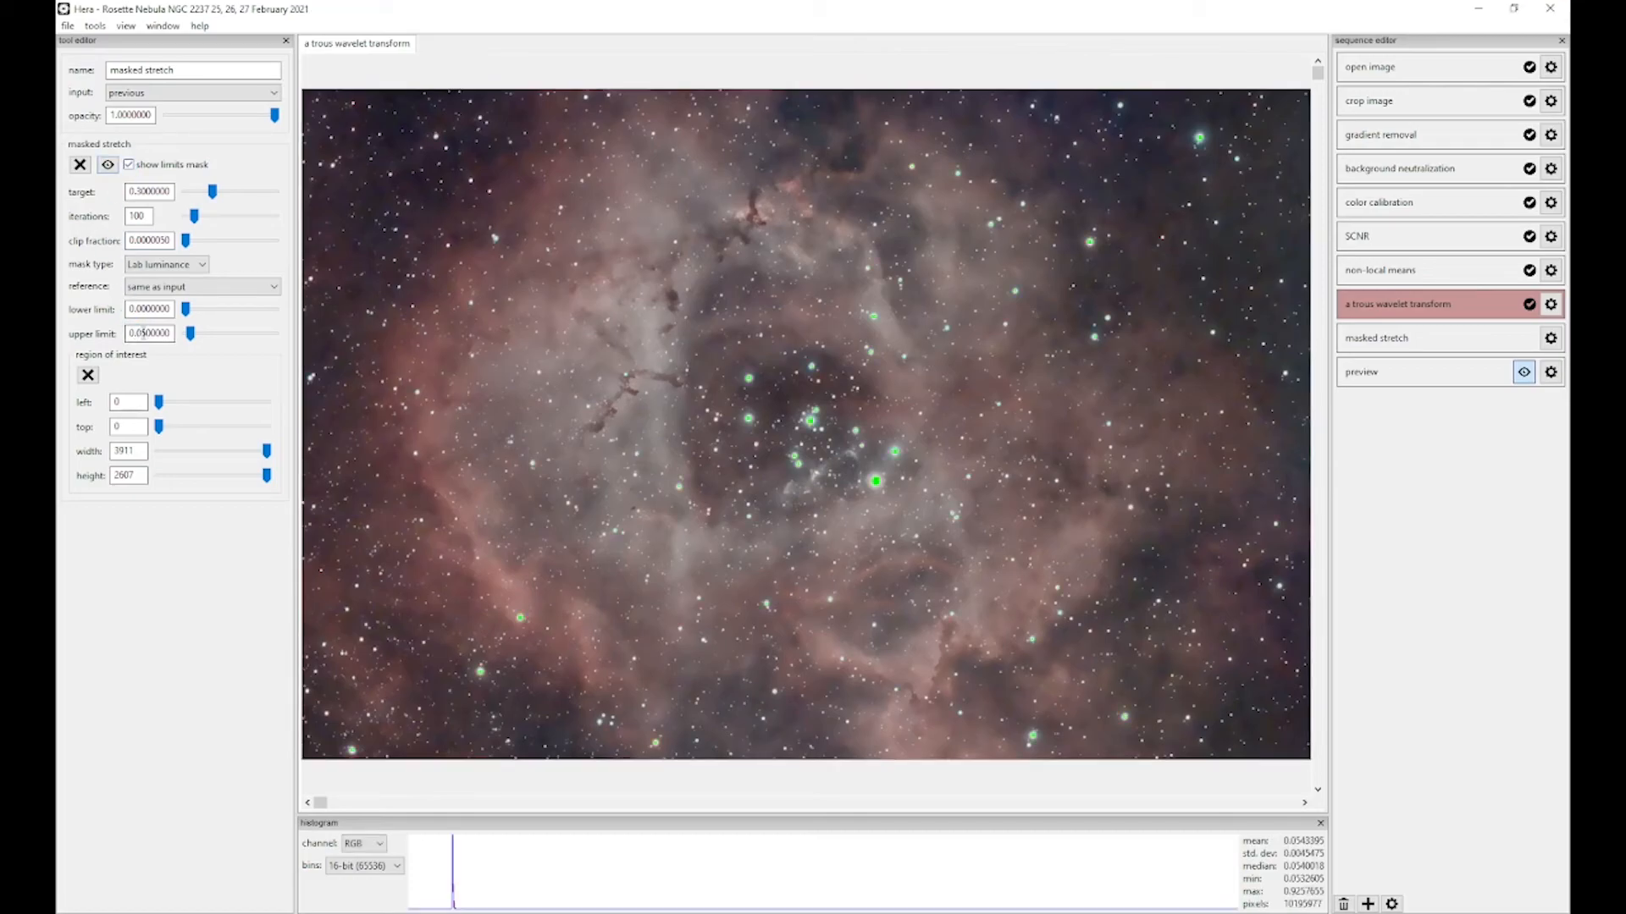
type("42")
left_click(129, 164)
Step: Calculate the masked stretch and display its result without the preview stretch
left_click(1357, 342)
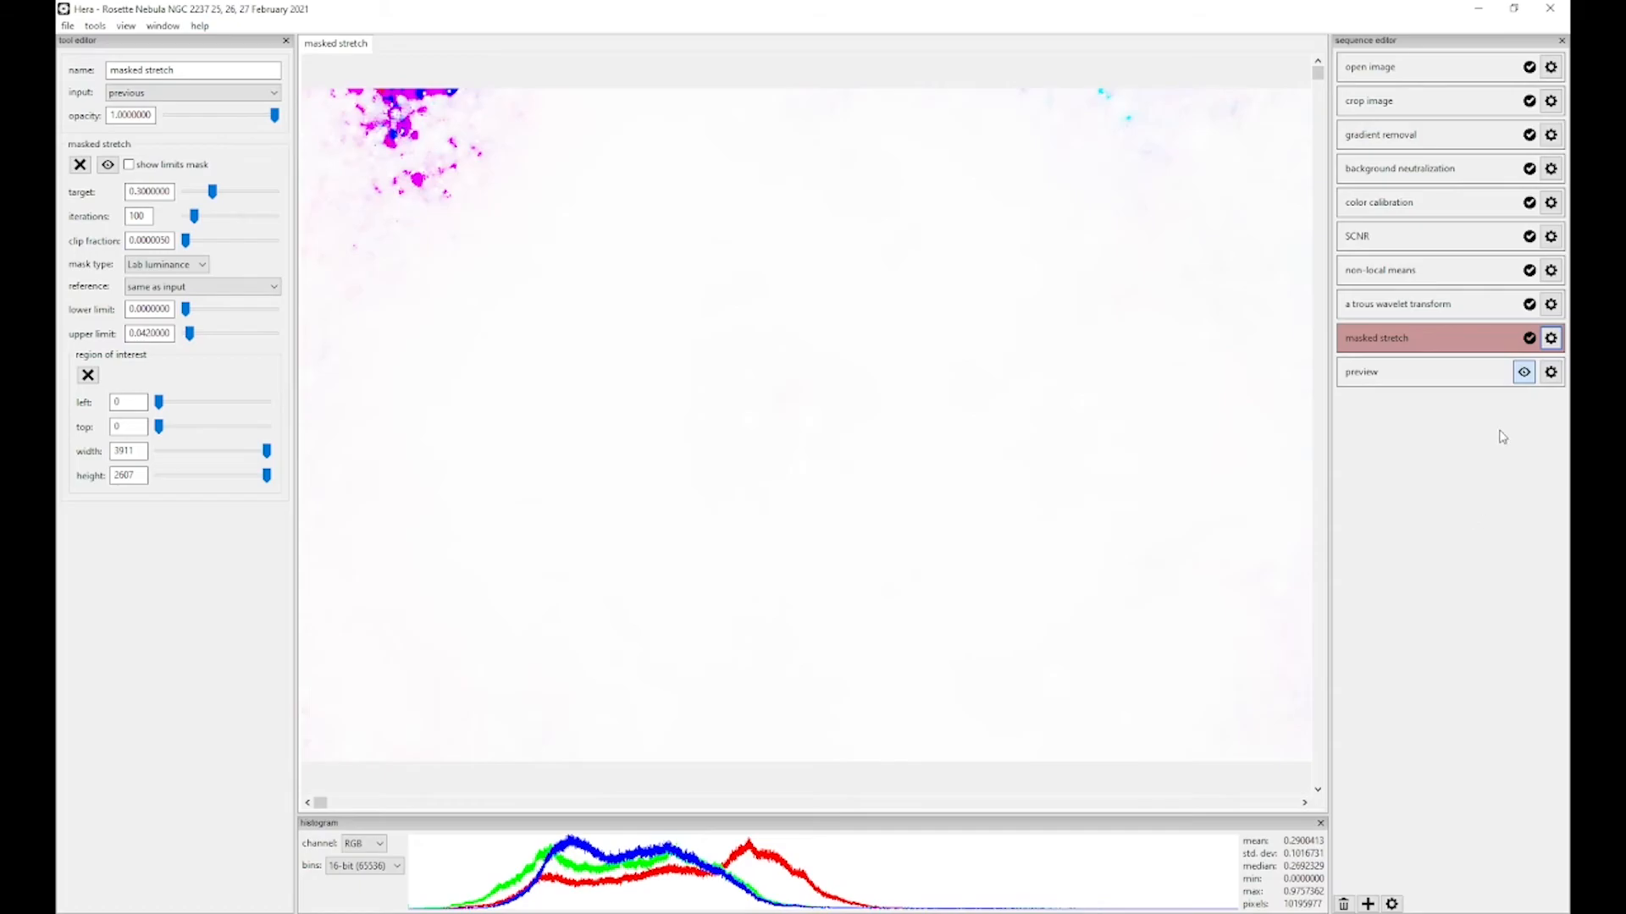
left_click(1522, 374)
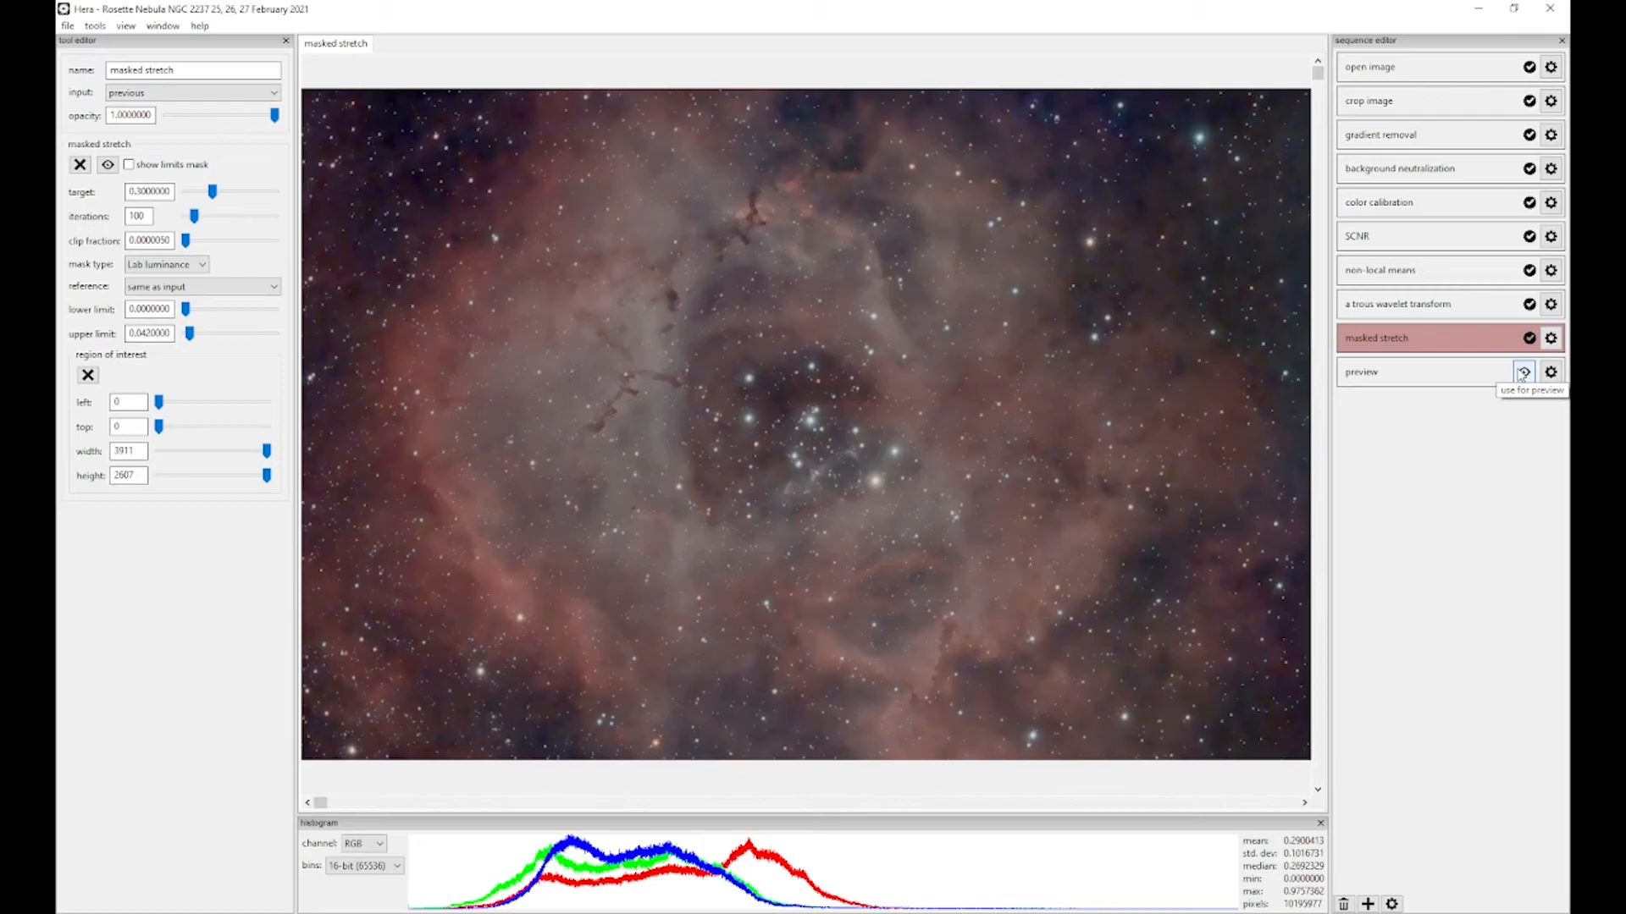
left_click(1523, 373)
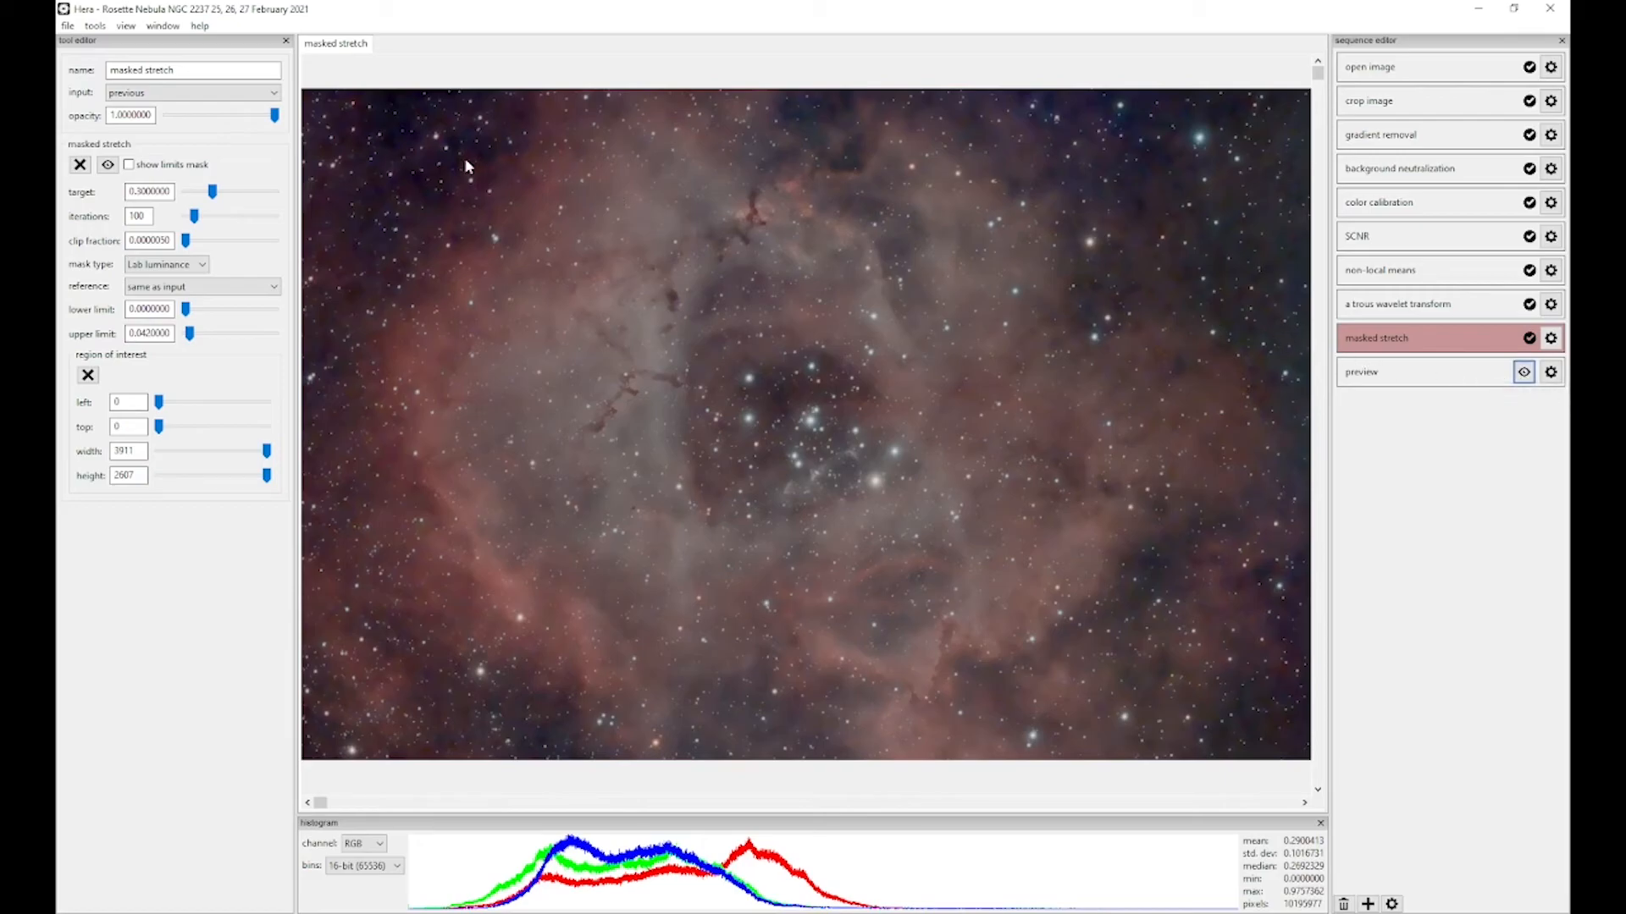
Step: Add a histogram transformation between the masked stretch and the preview in the sequence, and open its settings
left_click(95, 26)
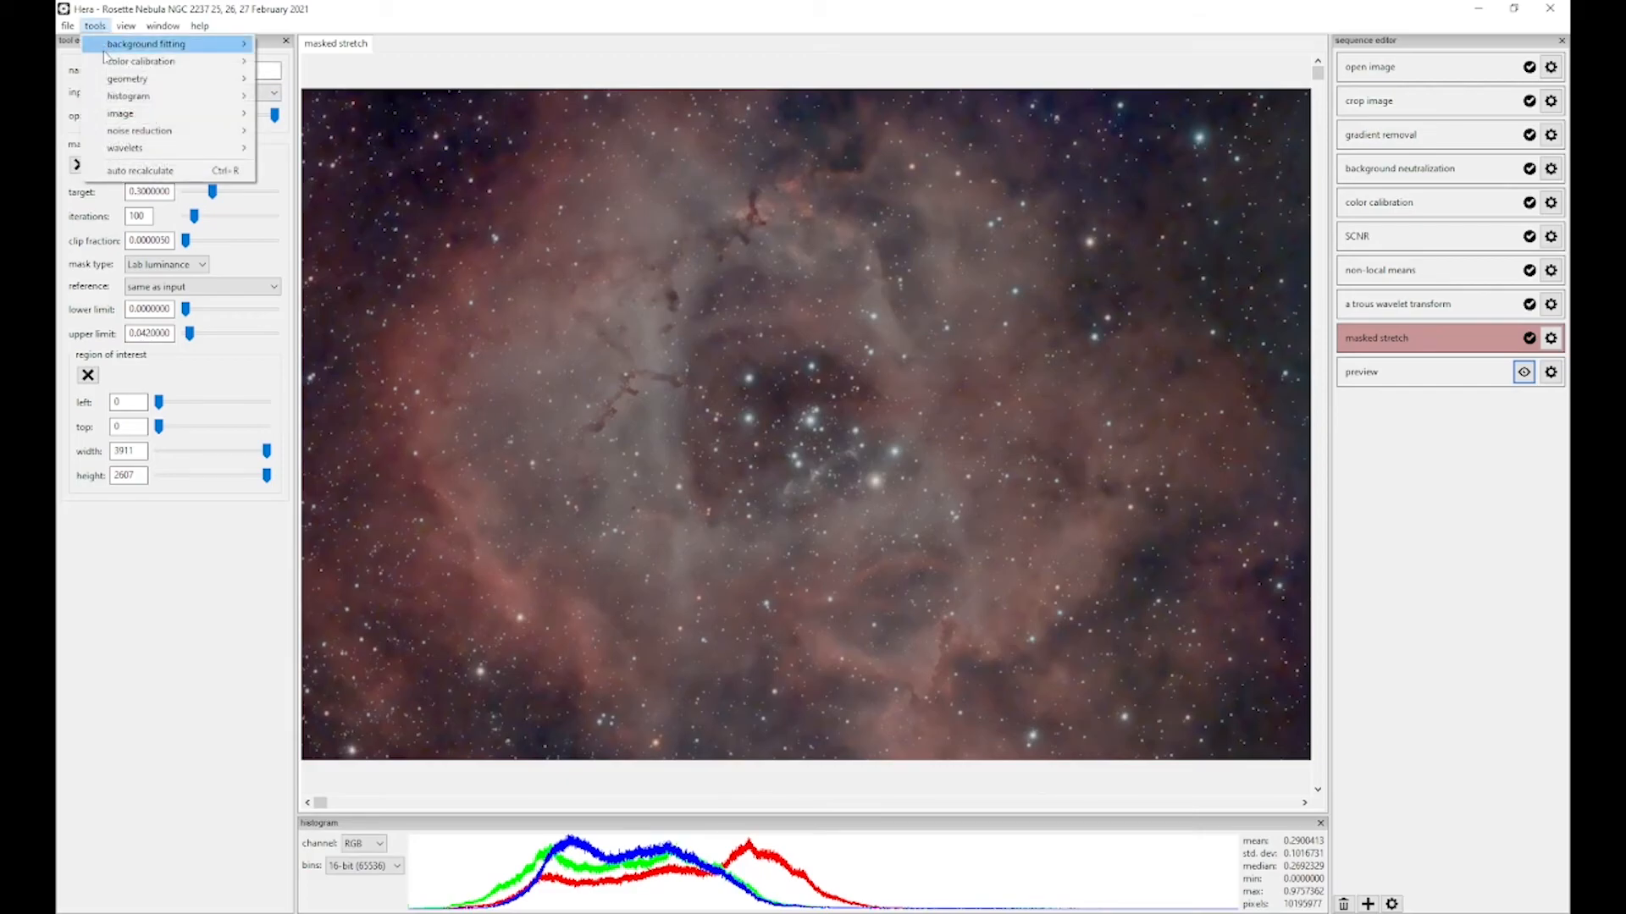
mouse_move(113, 98)
left_click(286, 99)
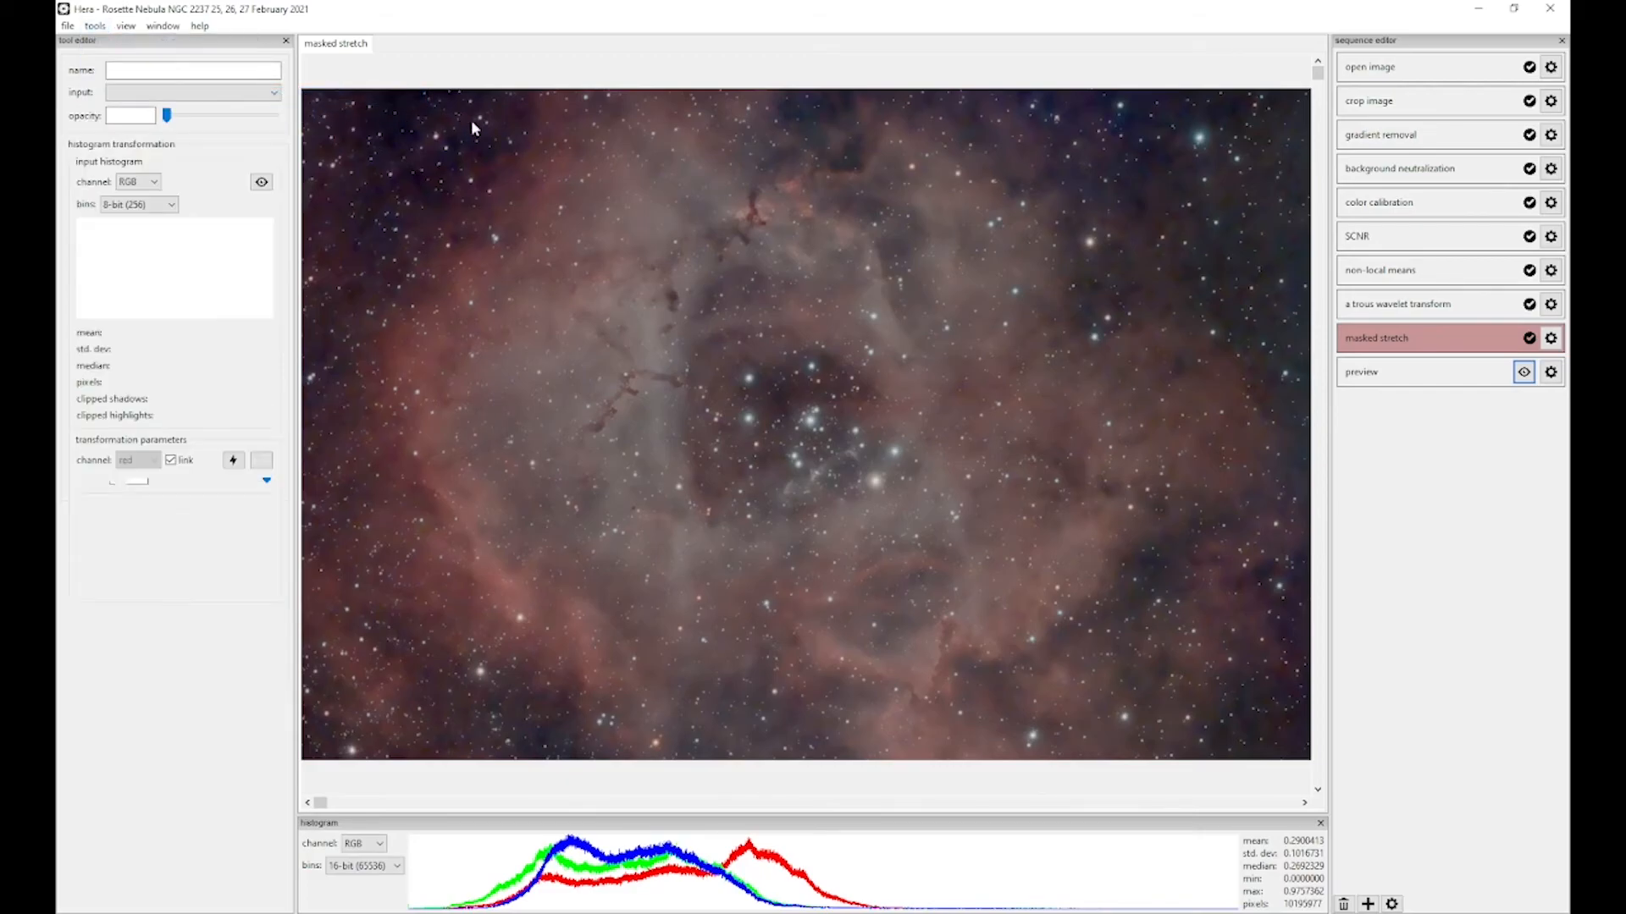
left_click_drag(1382, 411, 1371, 378)
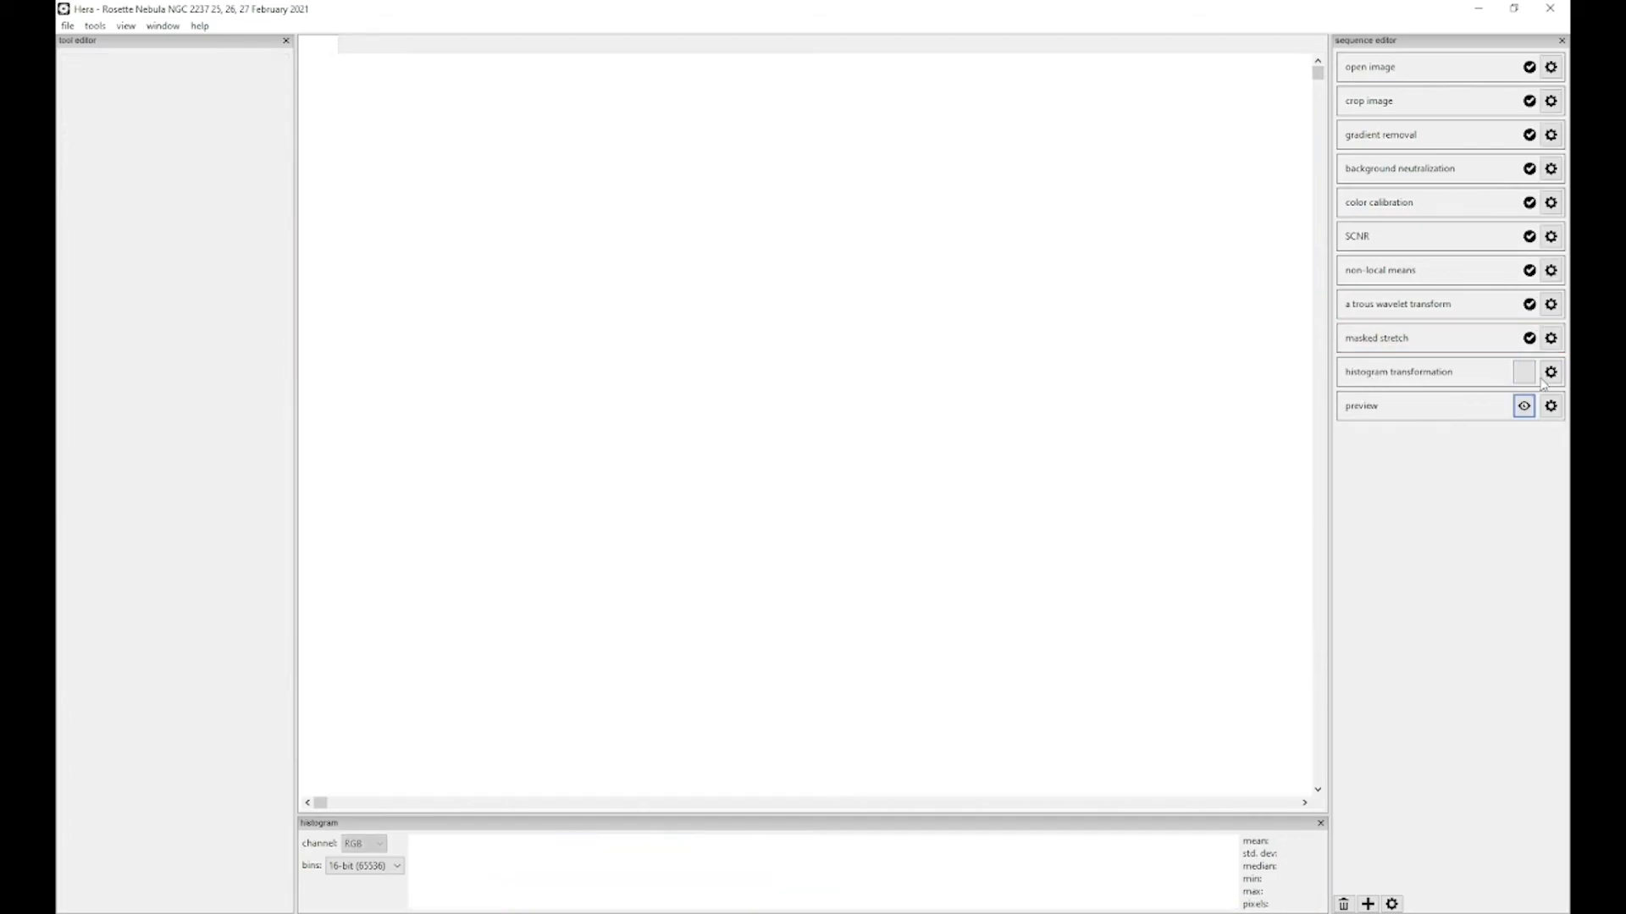
left_click(1550, 374)
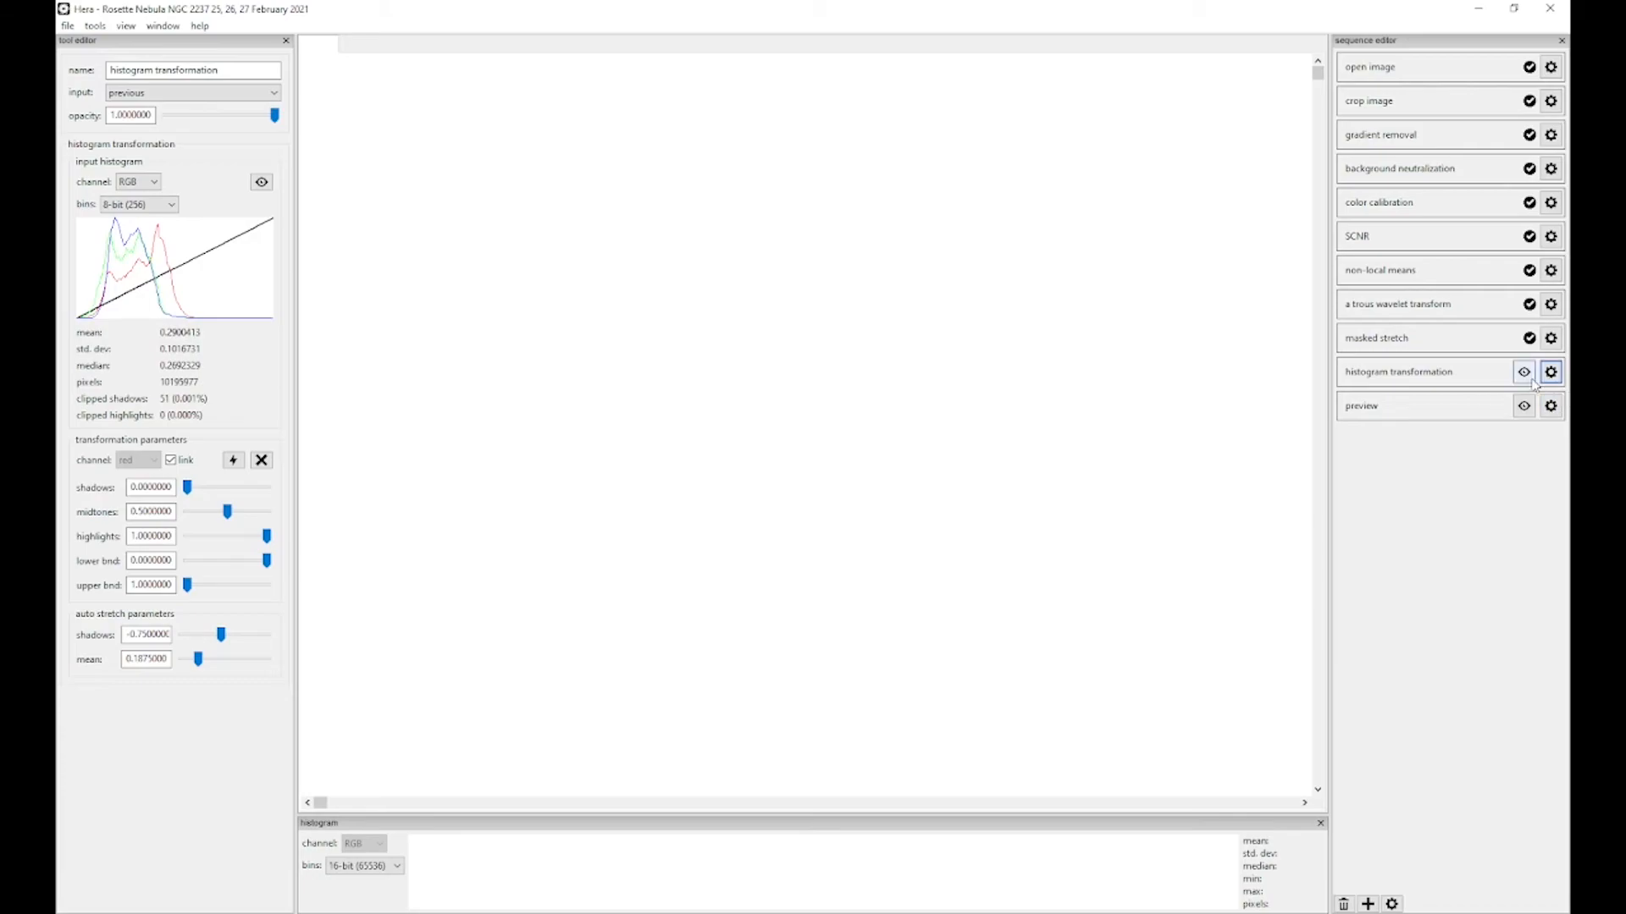
Step: Set the histogram transformation's shadows to 0.04 and highlights to 0.96, and calculate the result
left_click(262, 184)
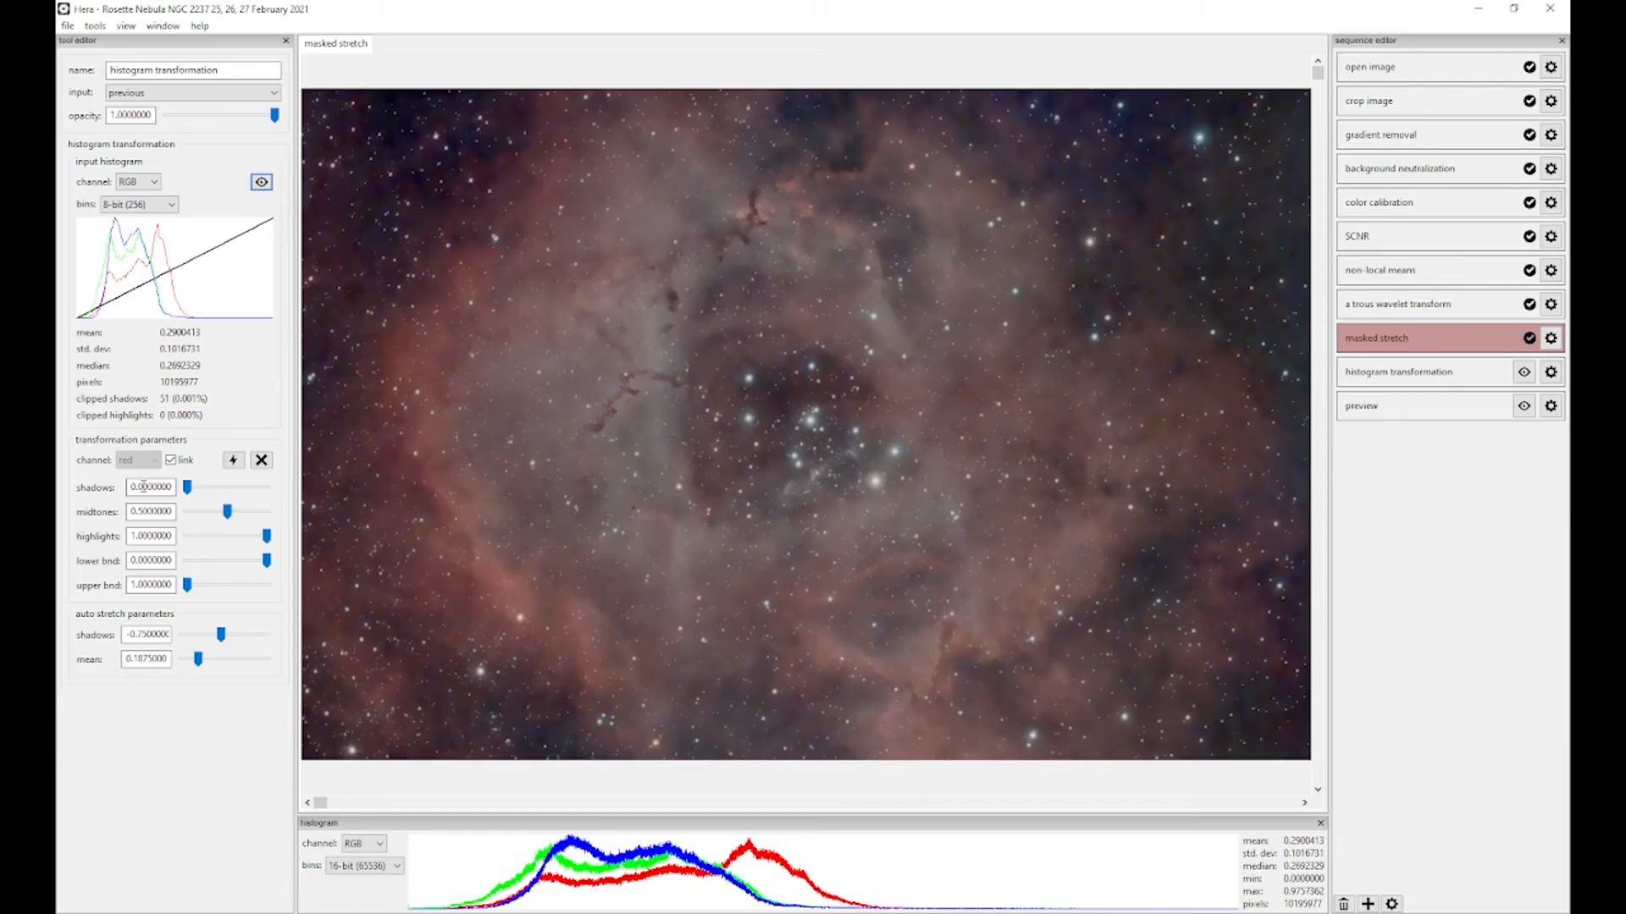
type("4")
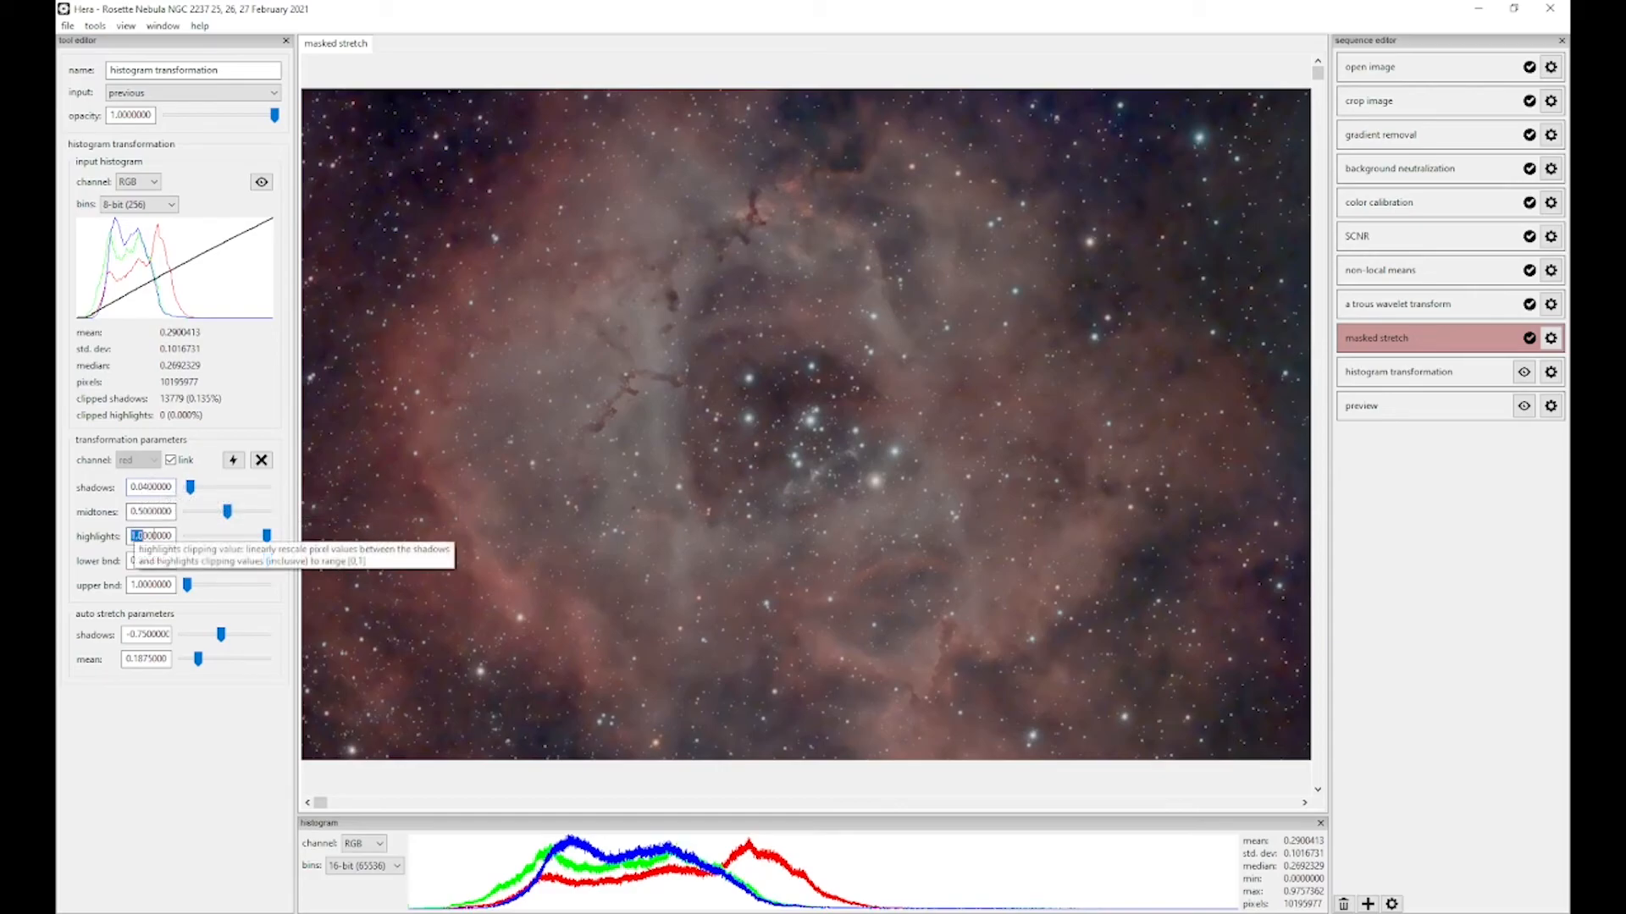
double_click(136, 534)
type("0.96")
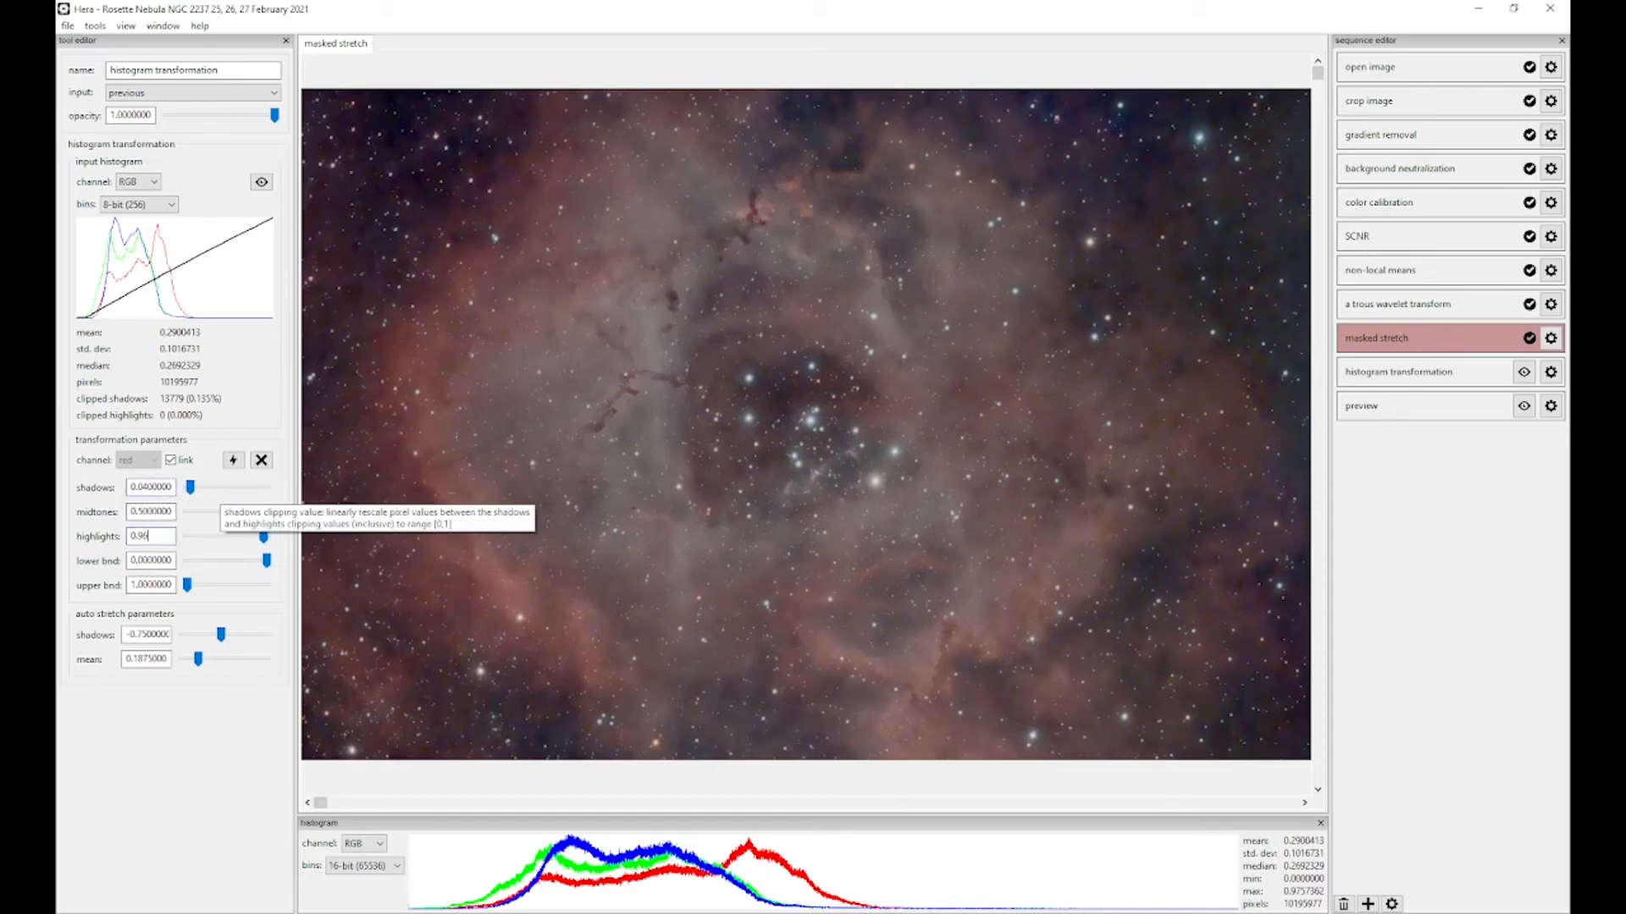
key("Return")
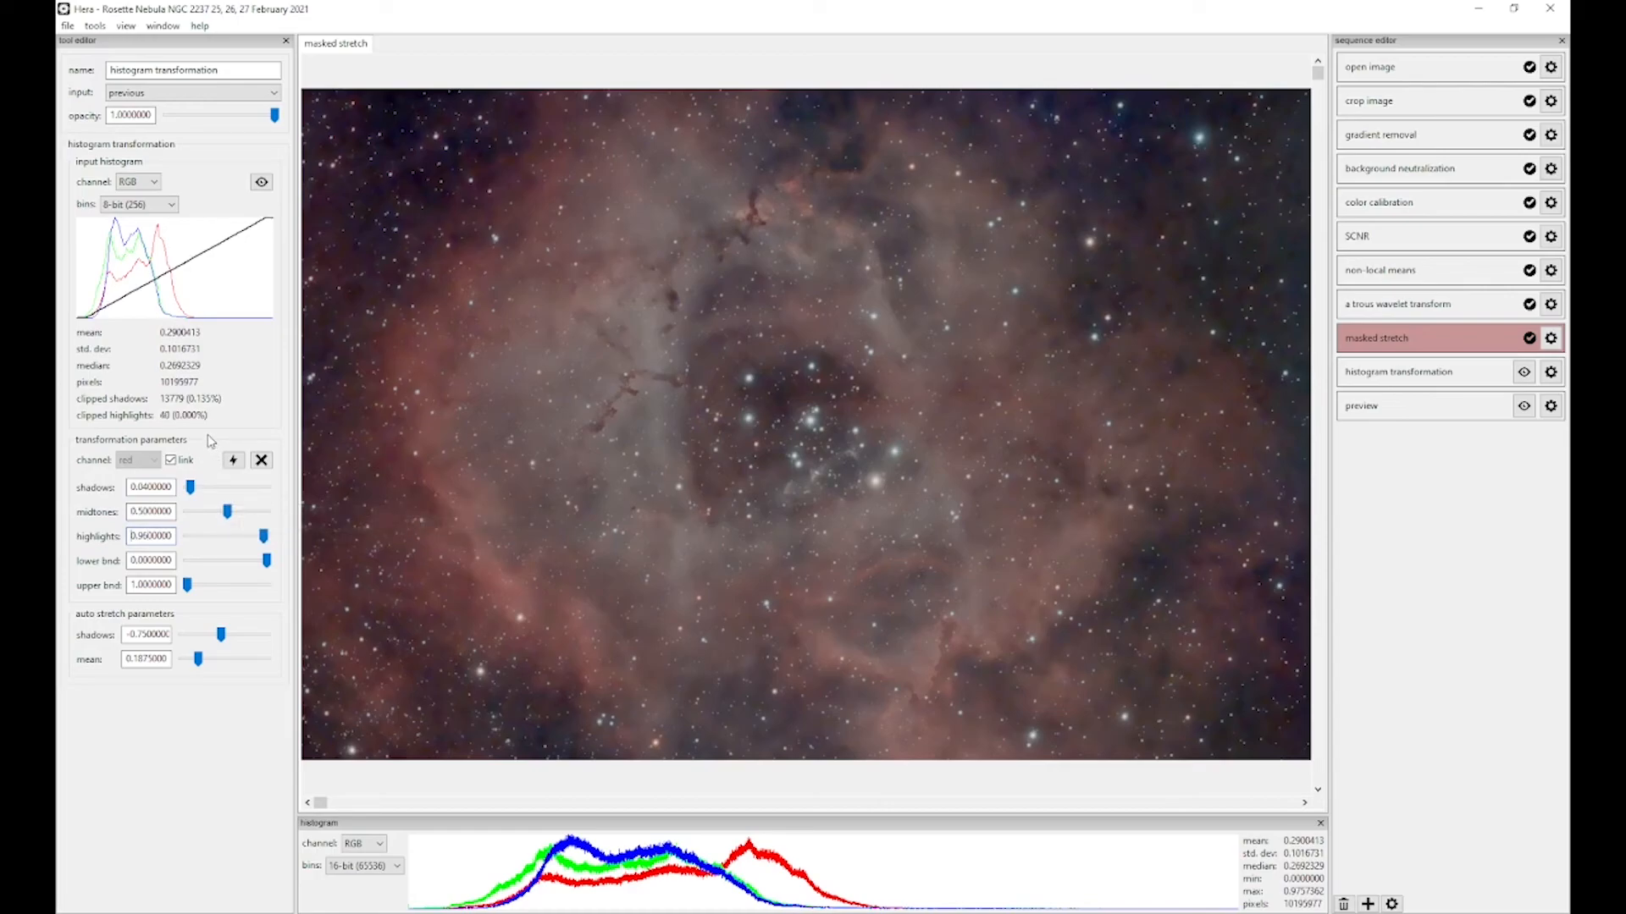
left_click(1366, 381)
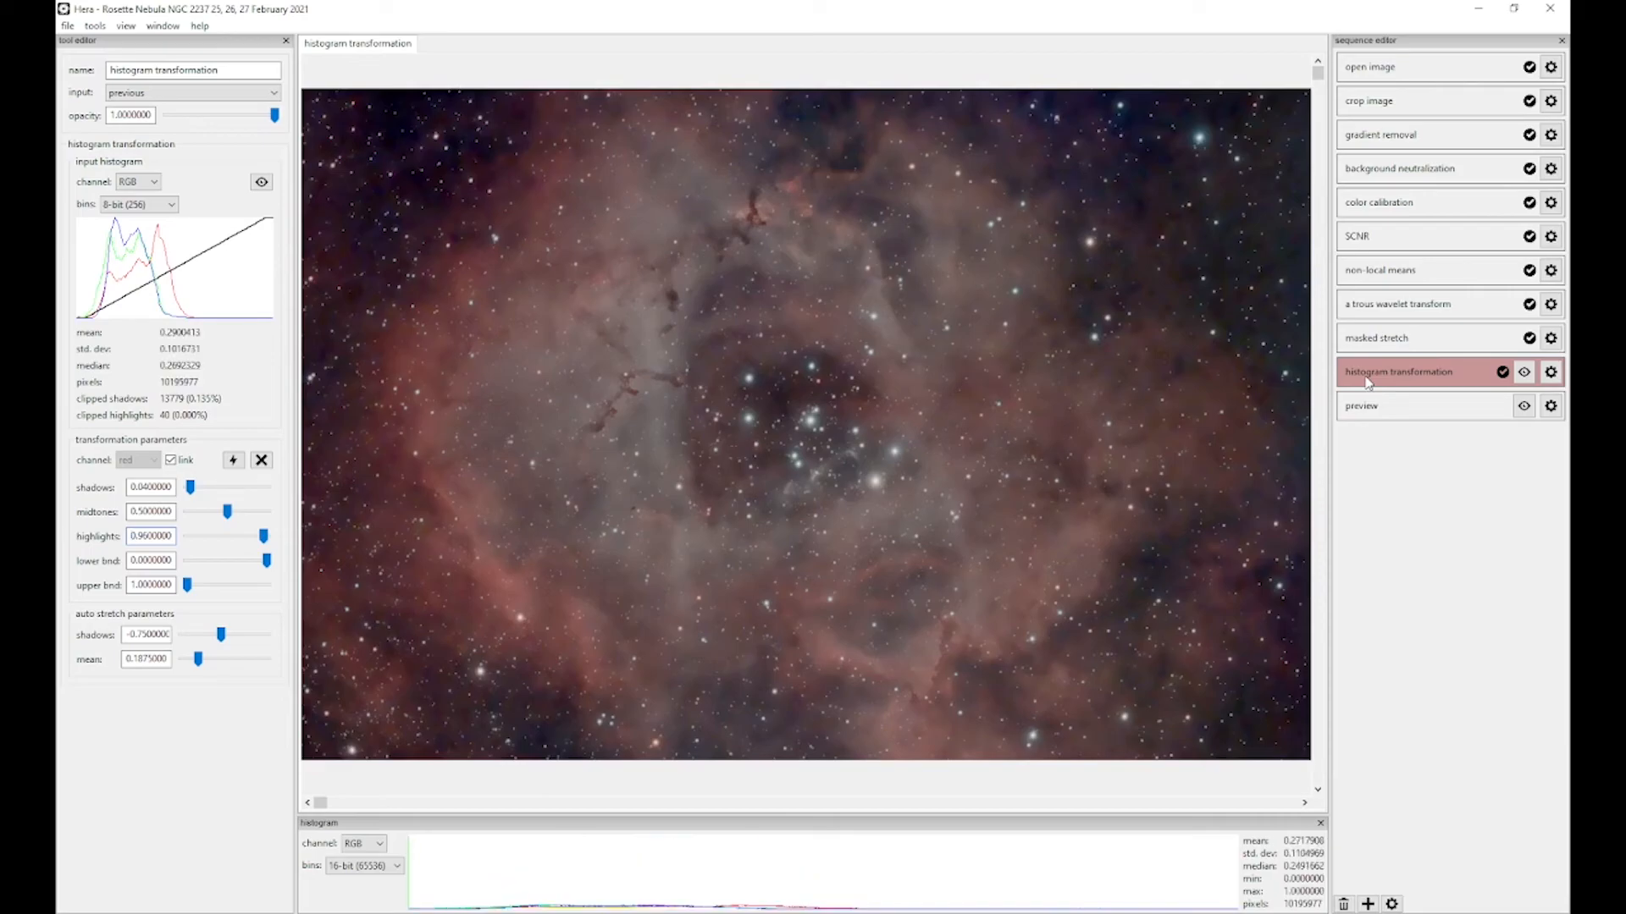
Step: Save the sequence as Rosette Nebula NGC 2237 25, 26, 27 February 2021.seq, replacing the existing file
left_click(67, 25)
left_click(76, 79)
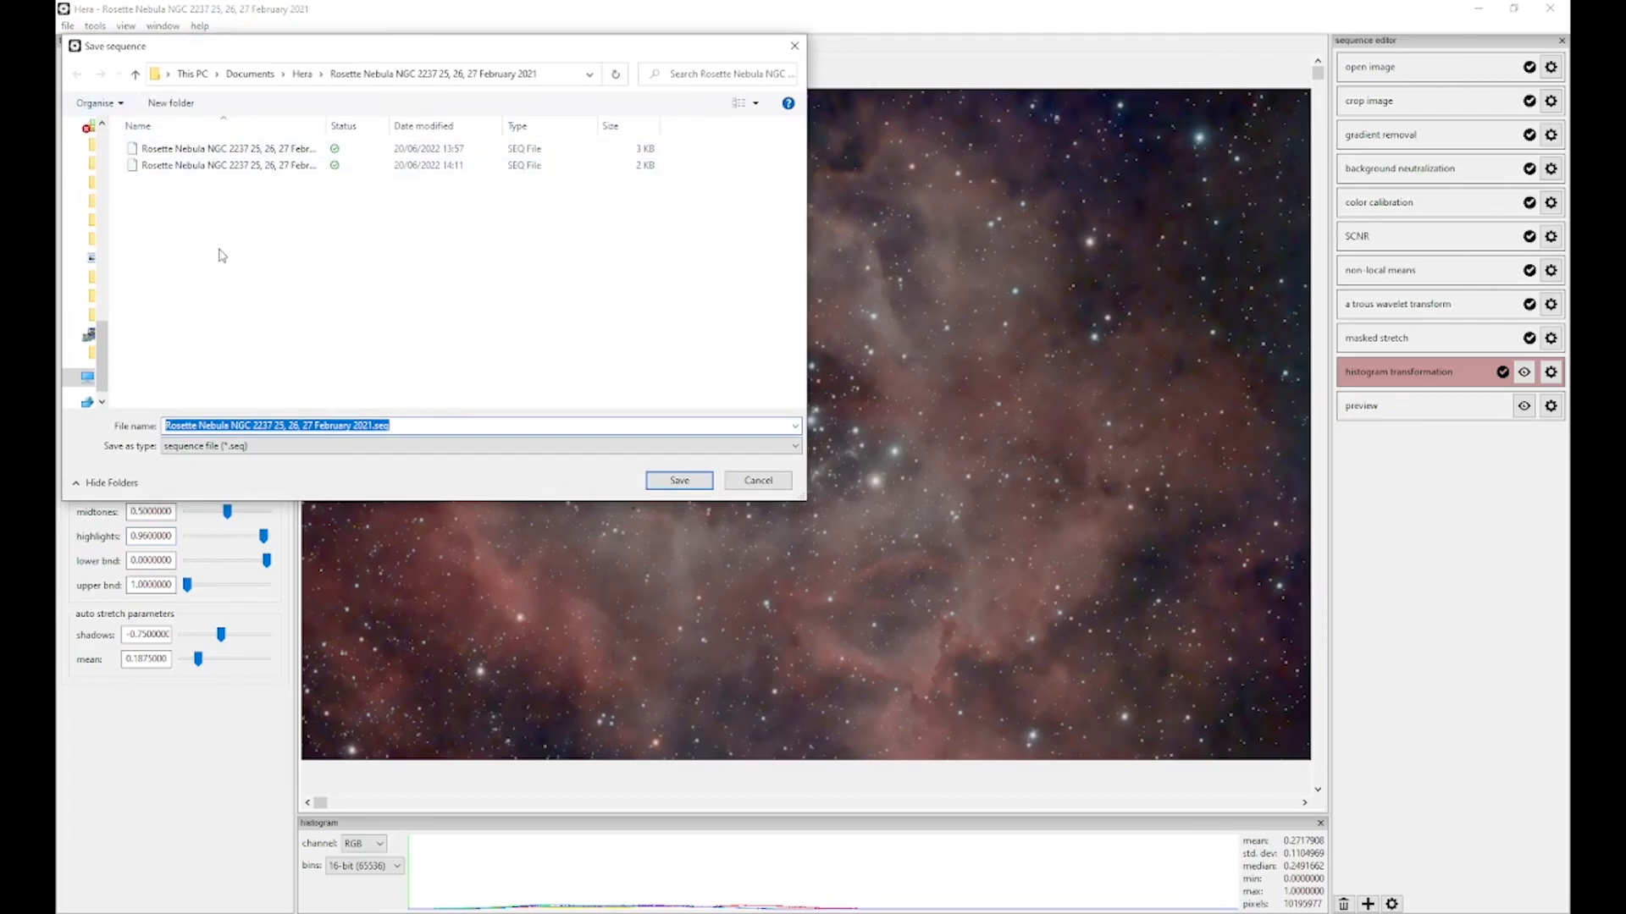
left_click(679, 480)
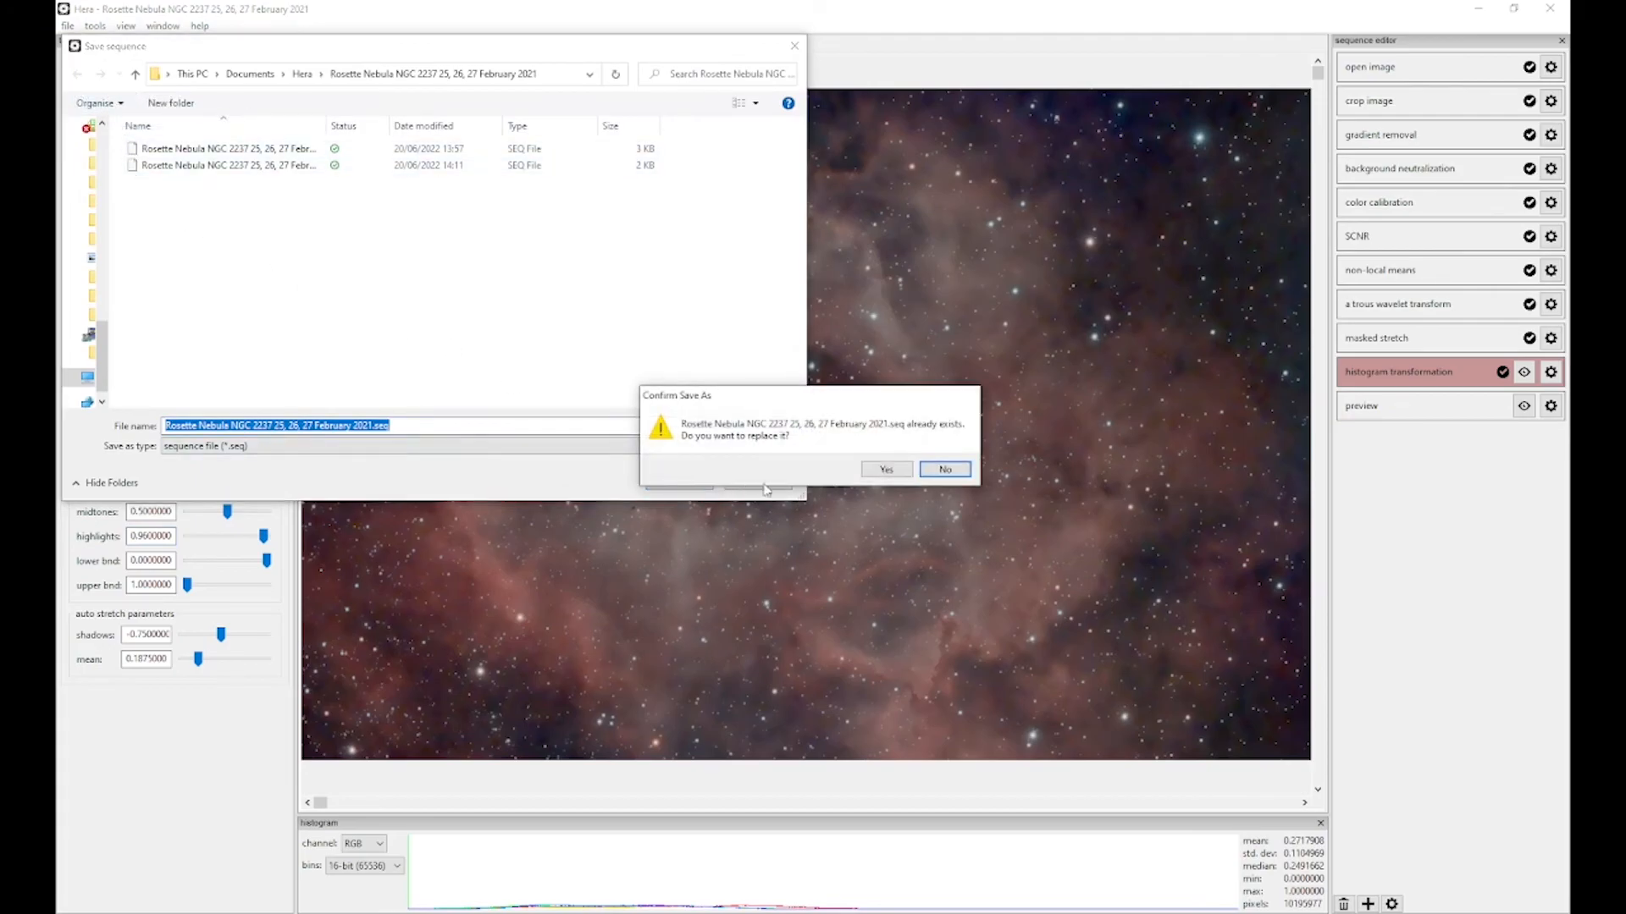
left_click(885, 470)
Step: Inspect the contents of the saved sequence file in Notepad++, close it, and leave the Open sequence dialog without loading anything
left_click(67, 26)
left_click(102, 51)
left_click(193, 166)
right_click(197, 168)
left_click(271, 353)
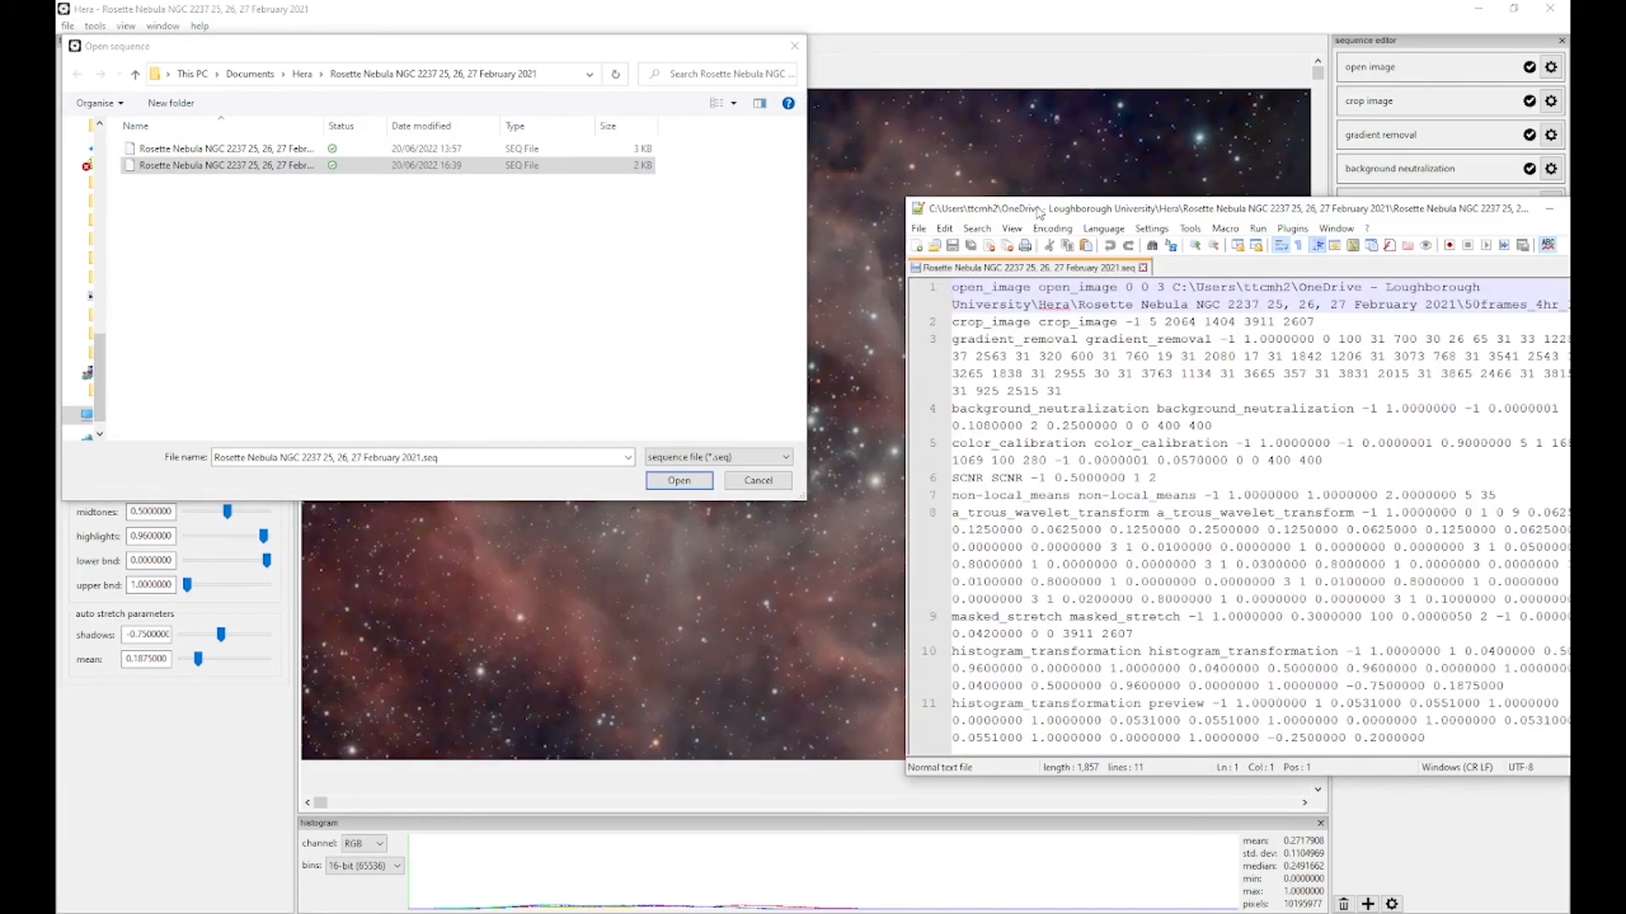
left_click_drag(938, 167, 598, 167)
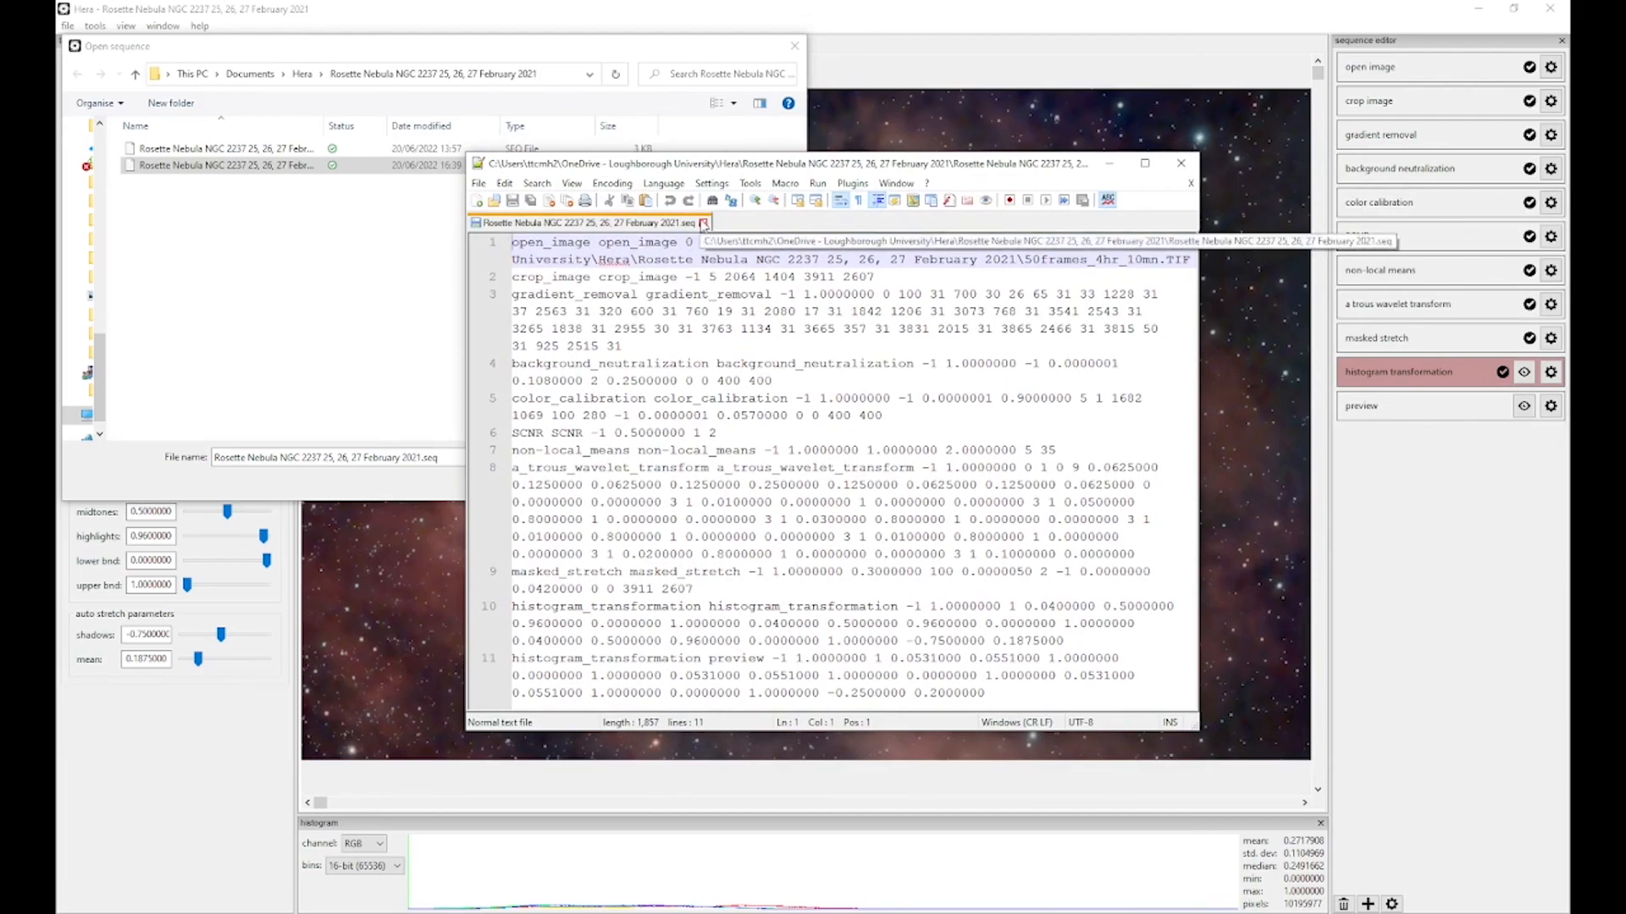
left_click(702, 223)
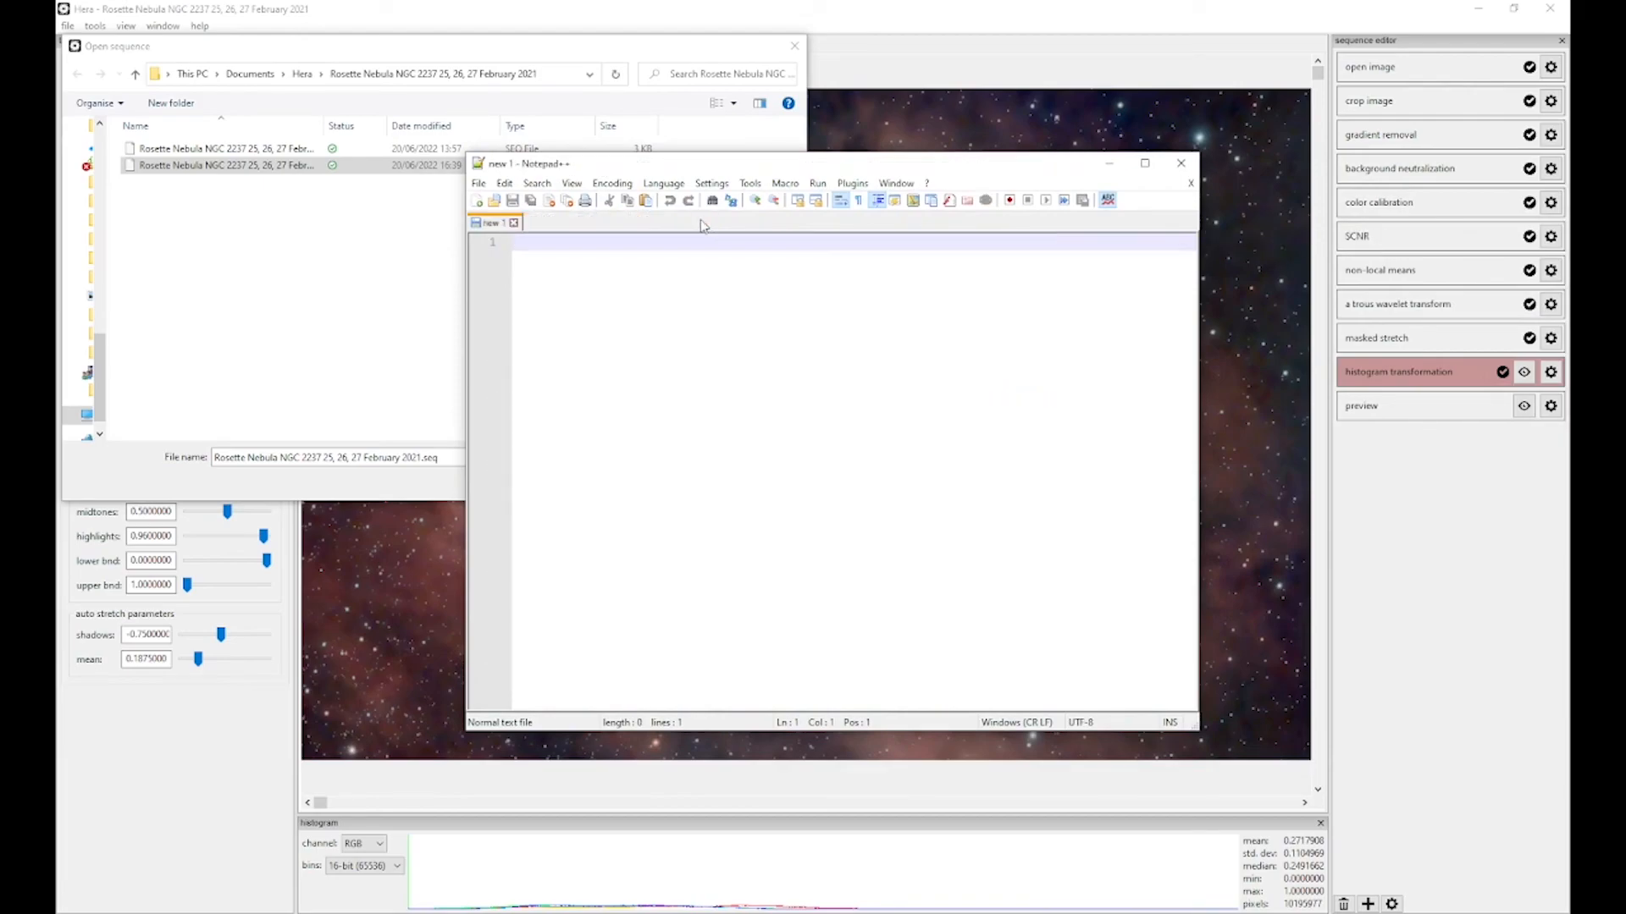
left_click(1189, 173)
left_click(771, 481)
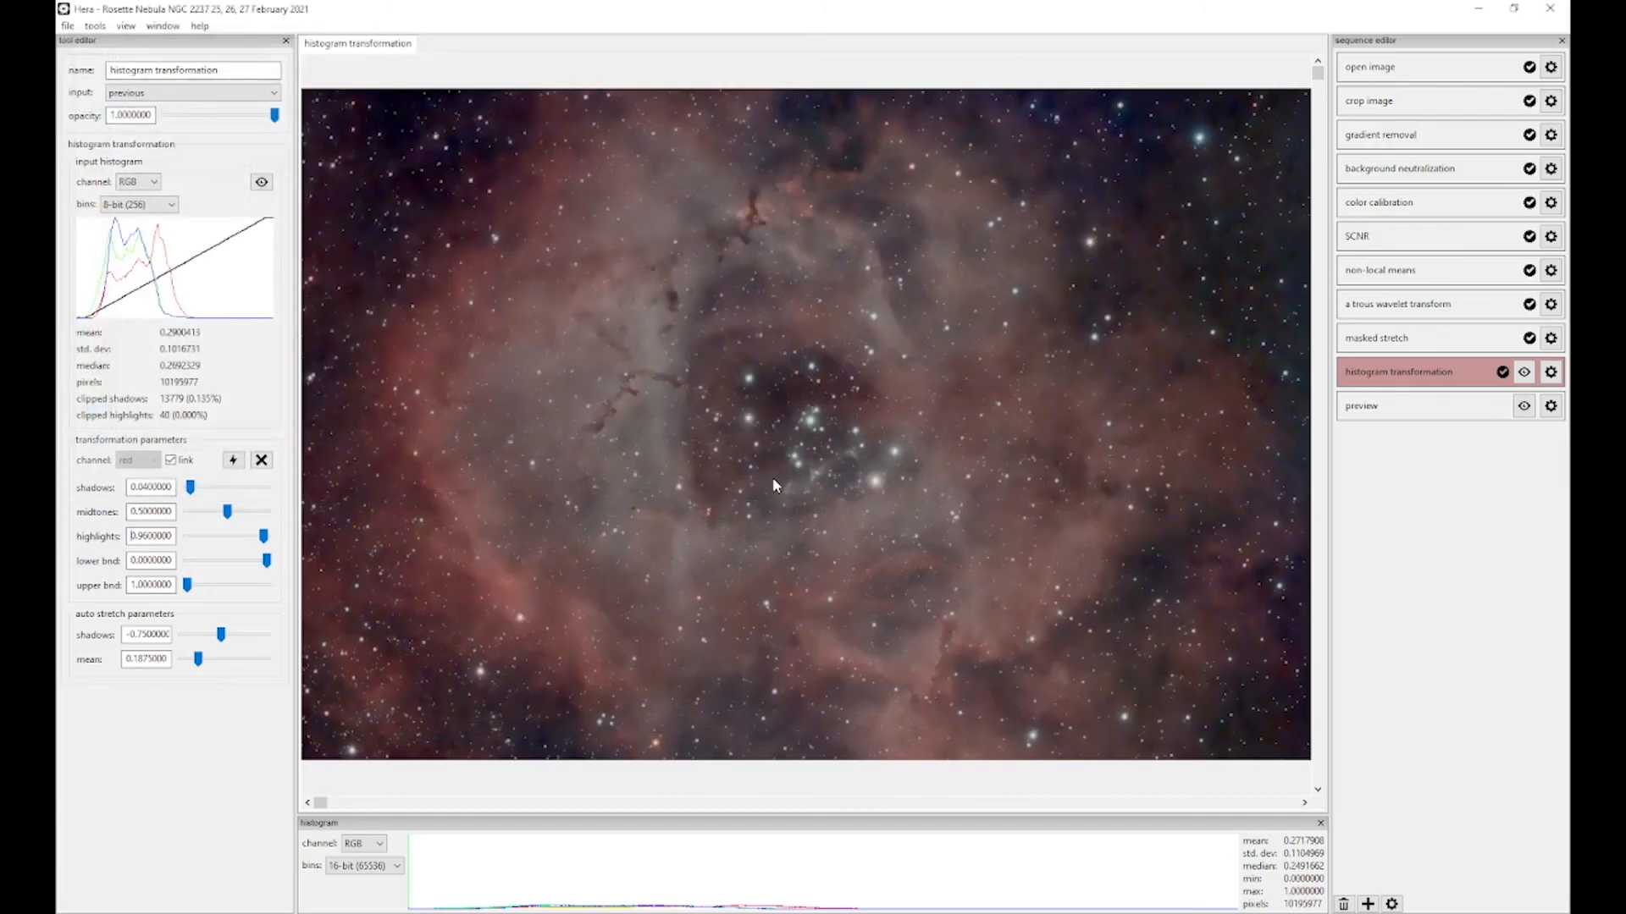
Step: Export the histogram transformation result as a TIFF image named histogram transformation demo.TIF
left_click(66, 25)
left_click(102, 116)
left_click(210, 446)
left_click(213, 479)
left_click(225, 166)
left_click(286, 426)
left_click(274, 426)
type("demo.TIF")
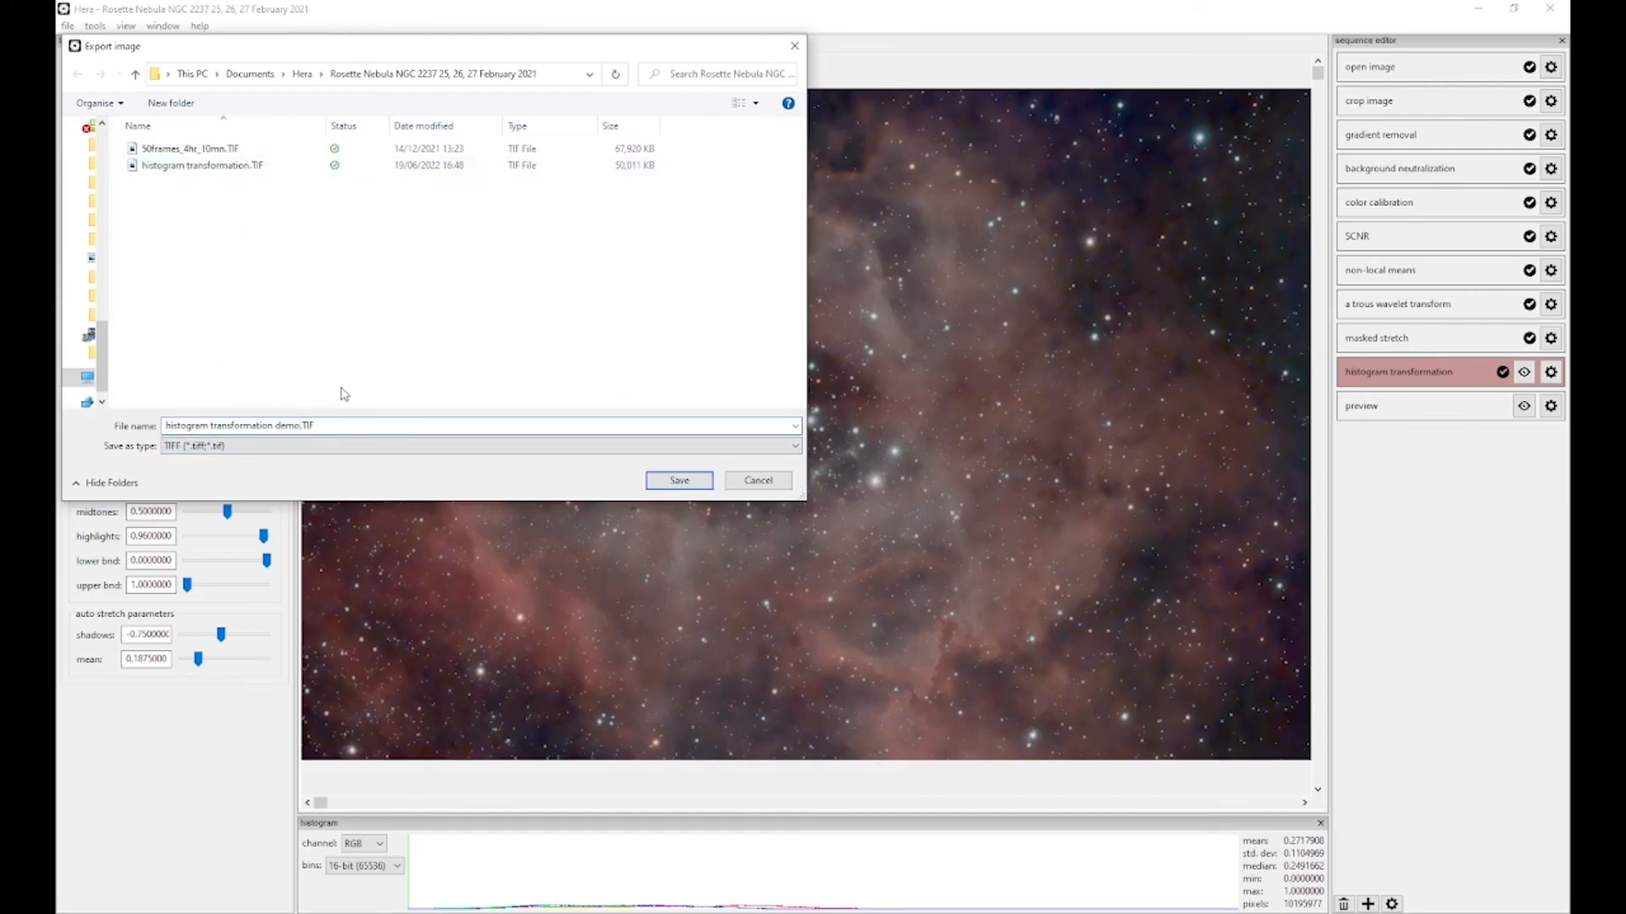
left_click(679, 480)
left_click(771, 502)
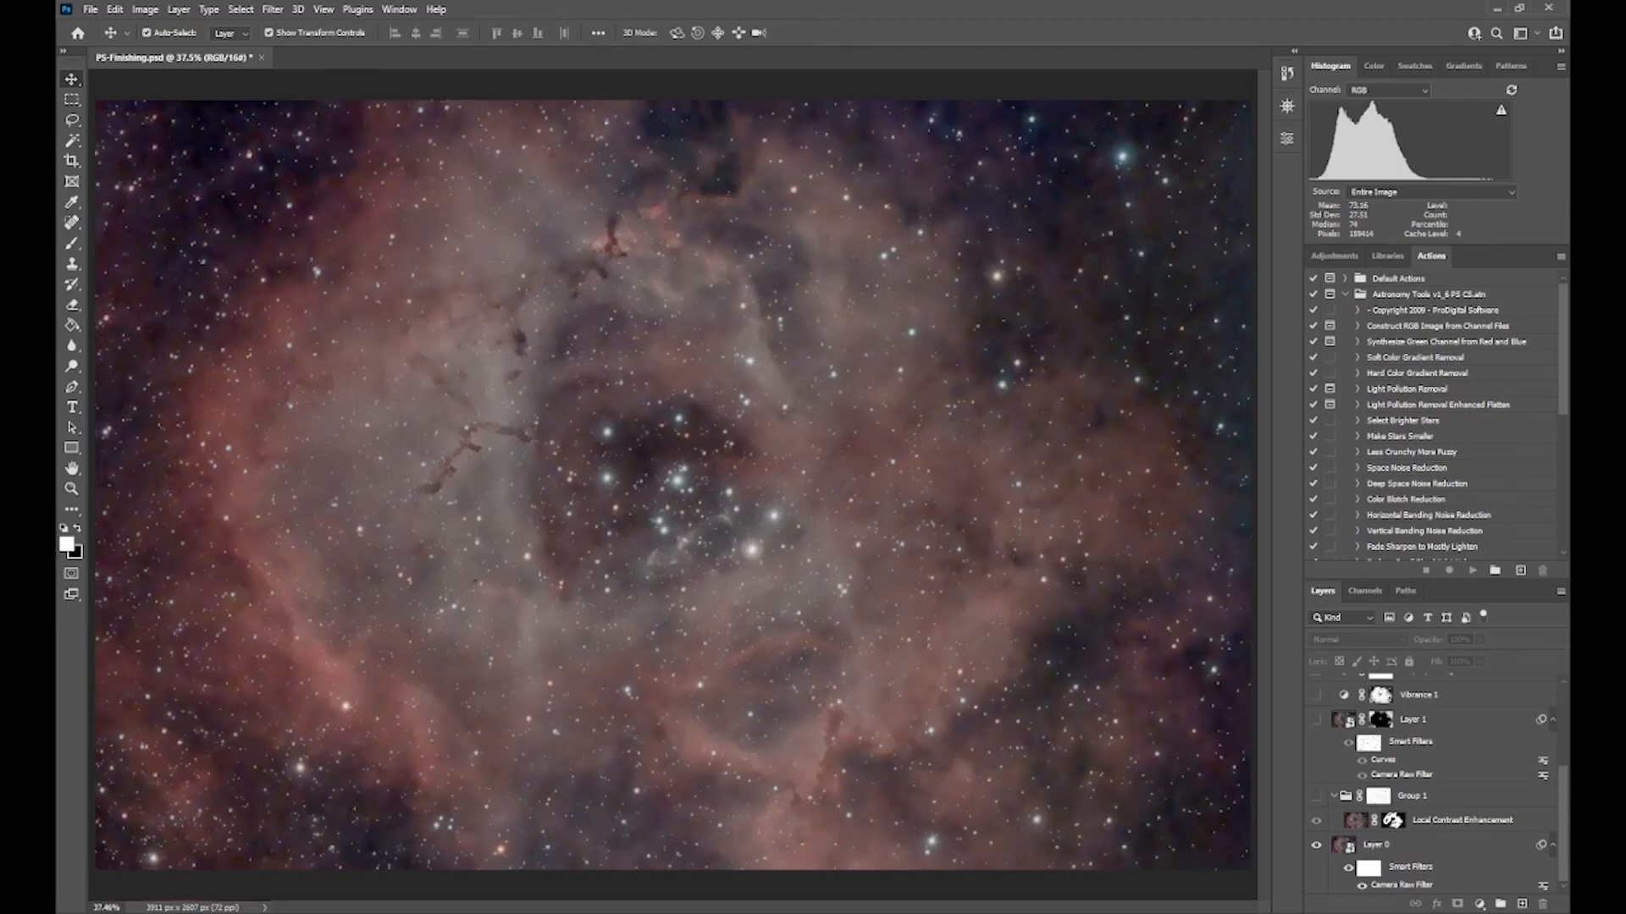
Step: In Photoshop's PS-Finishing.psd, show Group 1 with the local contrast enhancement and Layer 1, comparing the image with and without Layer 1
left_click(1346, 872)
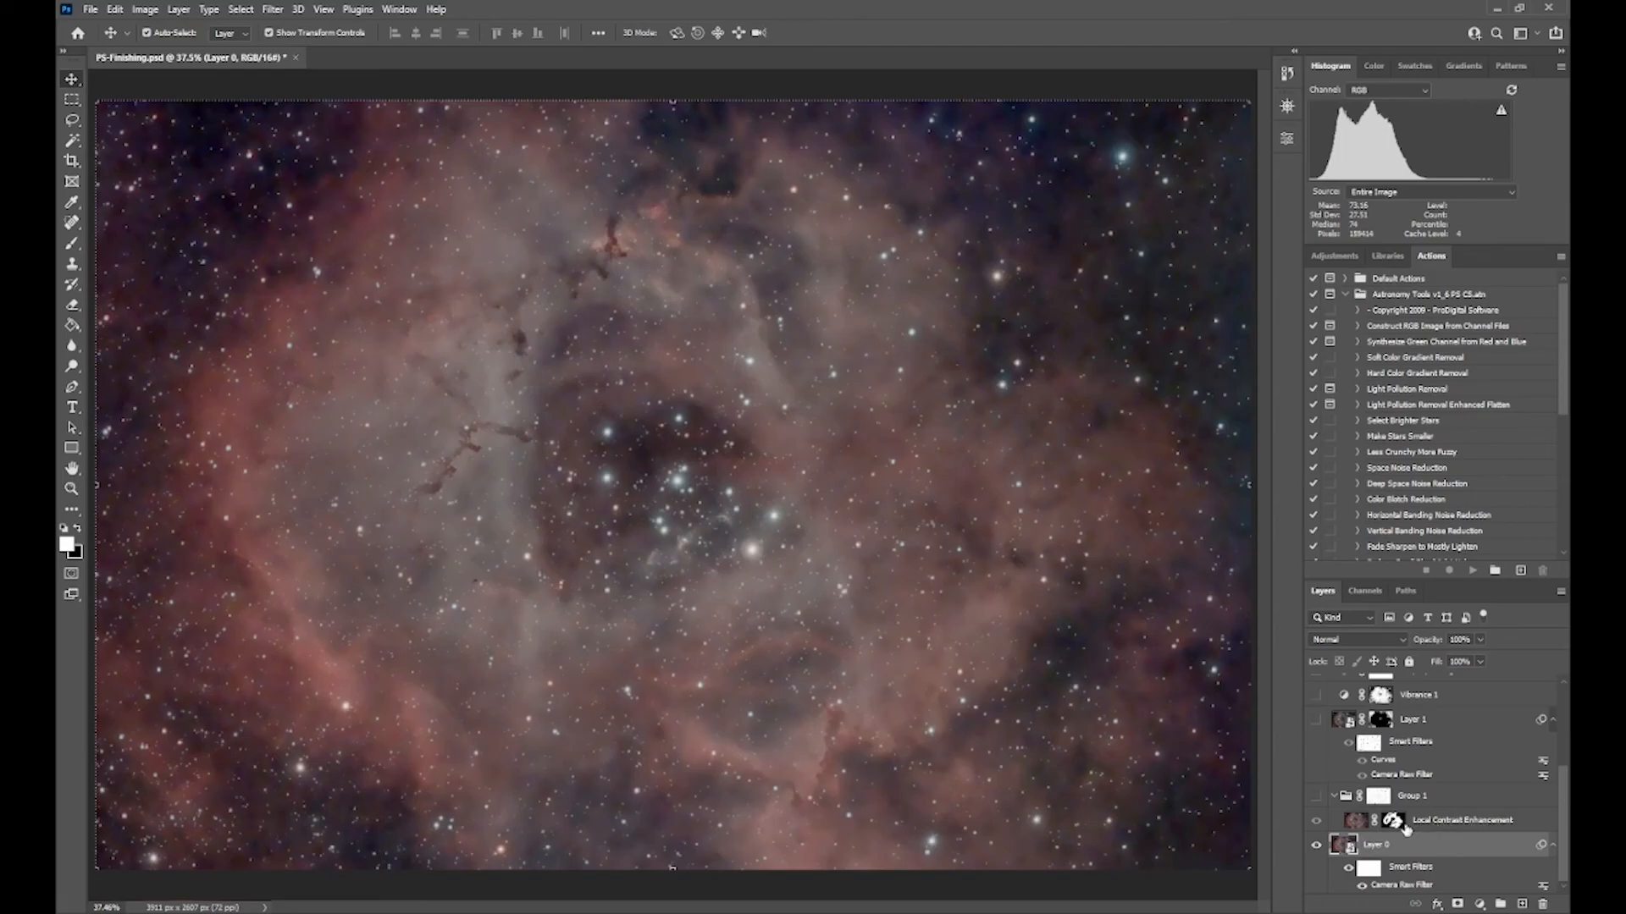
left_click(1316, 796)
left_click(1316, 725)
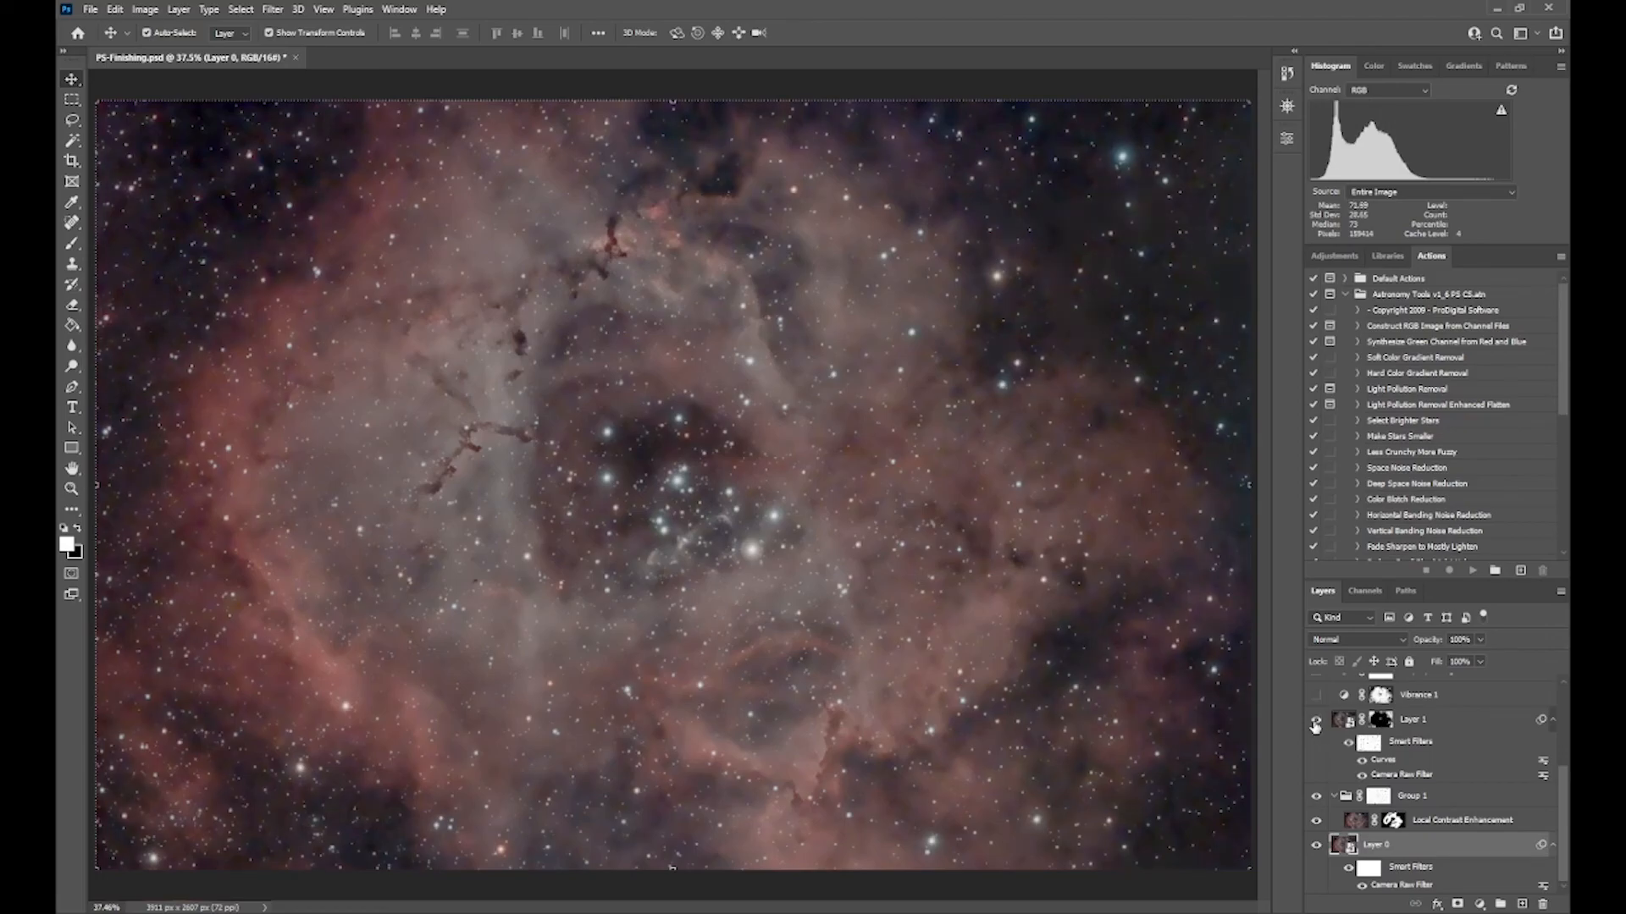
left_click(1315, 724)
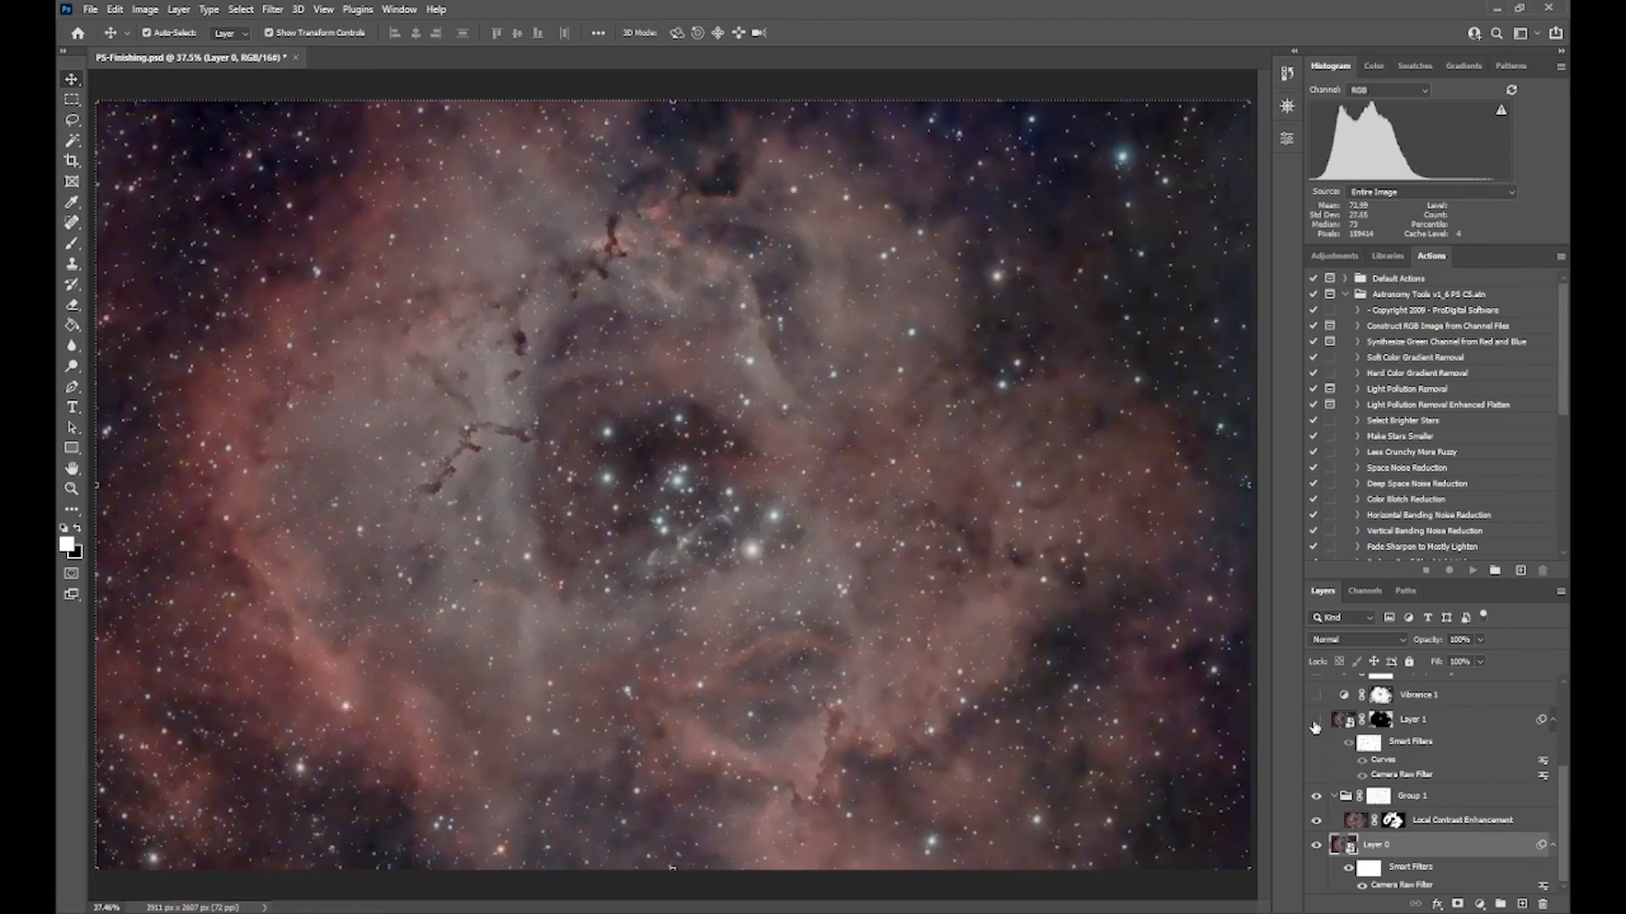
left_click(1314, 723)
left_click(1315, 724)
left_click(1315, 724)
left_click(1315, 724)
left_click(1315, 724)
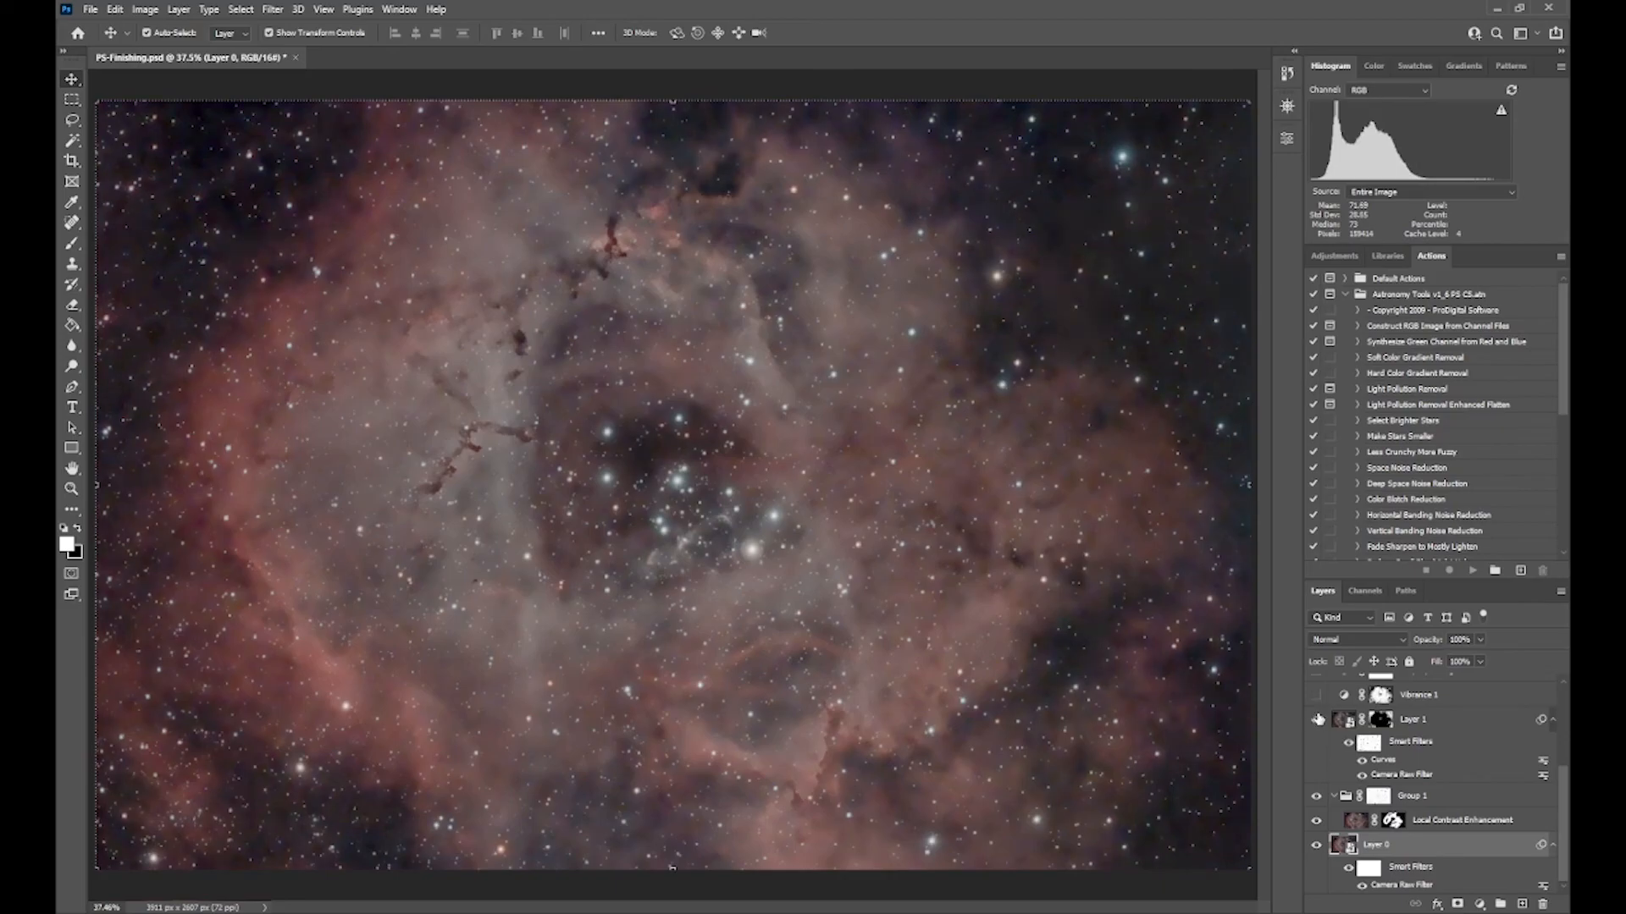
Step: Show the Vibrance 1 adjustment layer, comparing the image with and without it
left_click(1316, 696)
left_click(1315, 696)
left_click(1315, 696)
Step: Show the De purple fringes adjustment layer, comparing the image with and without it
left_click_drag(1566, 780, 1561, 748)
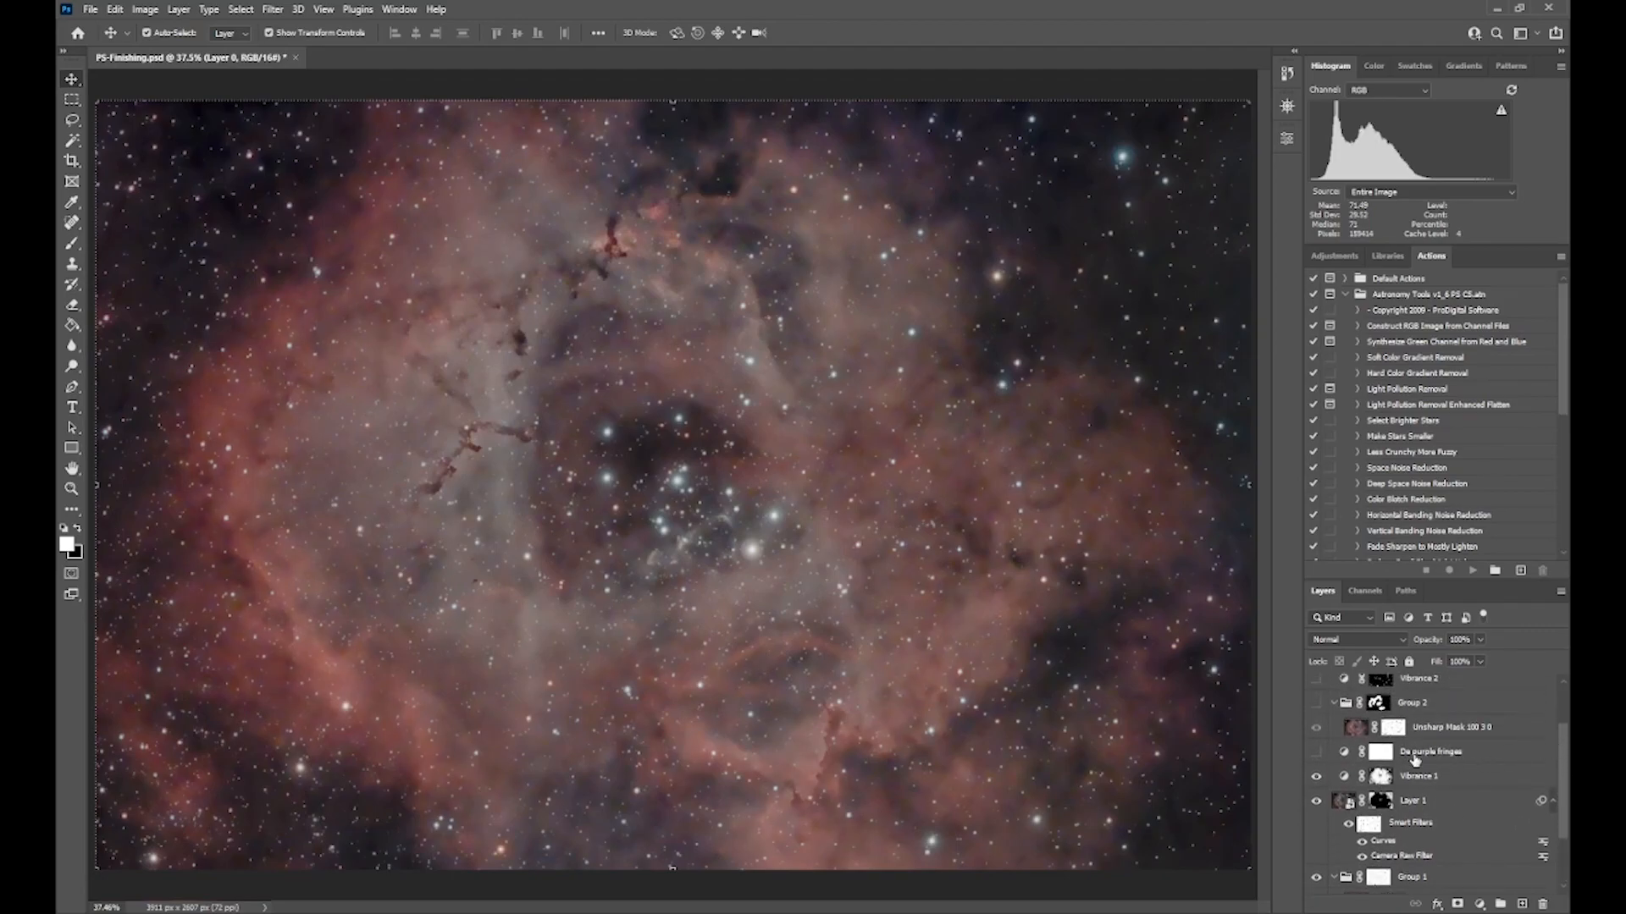
left_click(1315, 753)
left_click(1315, 754)
left_click(1315, 754)
left_click(1317, 754)
left_click(1317, 753)
Step: Show Group 2 with the Unsharp Mask layer, comparing the image with and without the sharpening
left_click(1318, 705)
left_click(1316, 705)
left_click(1317, 706)
left_click(1317, 706)
Step: Show the Vibrance 2 layer, comparing the image with and without it, and make the Star color fringes layer visible
scroll(1390, 760, "up", 3)
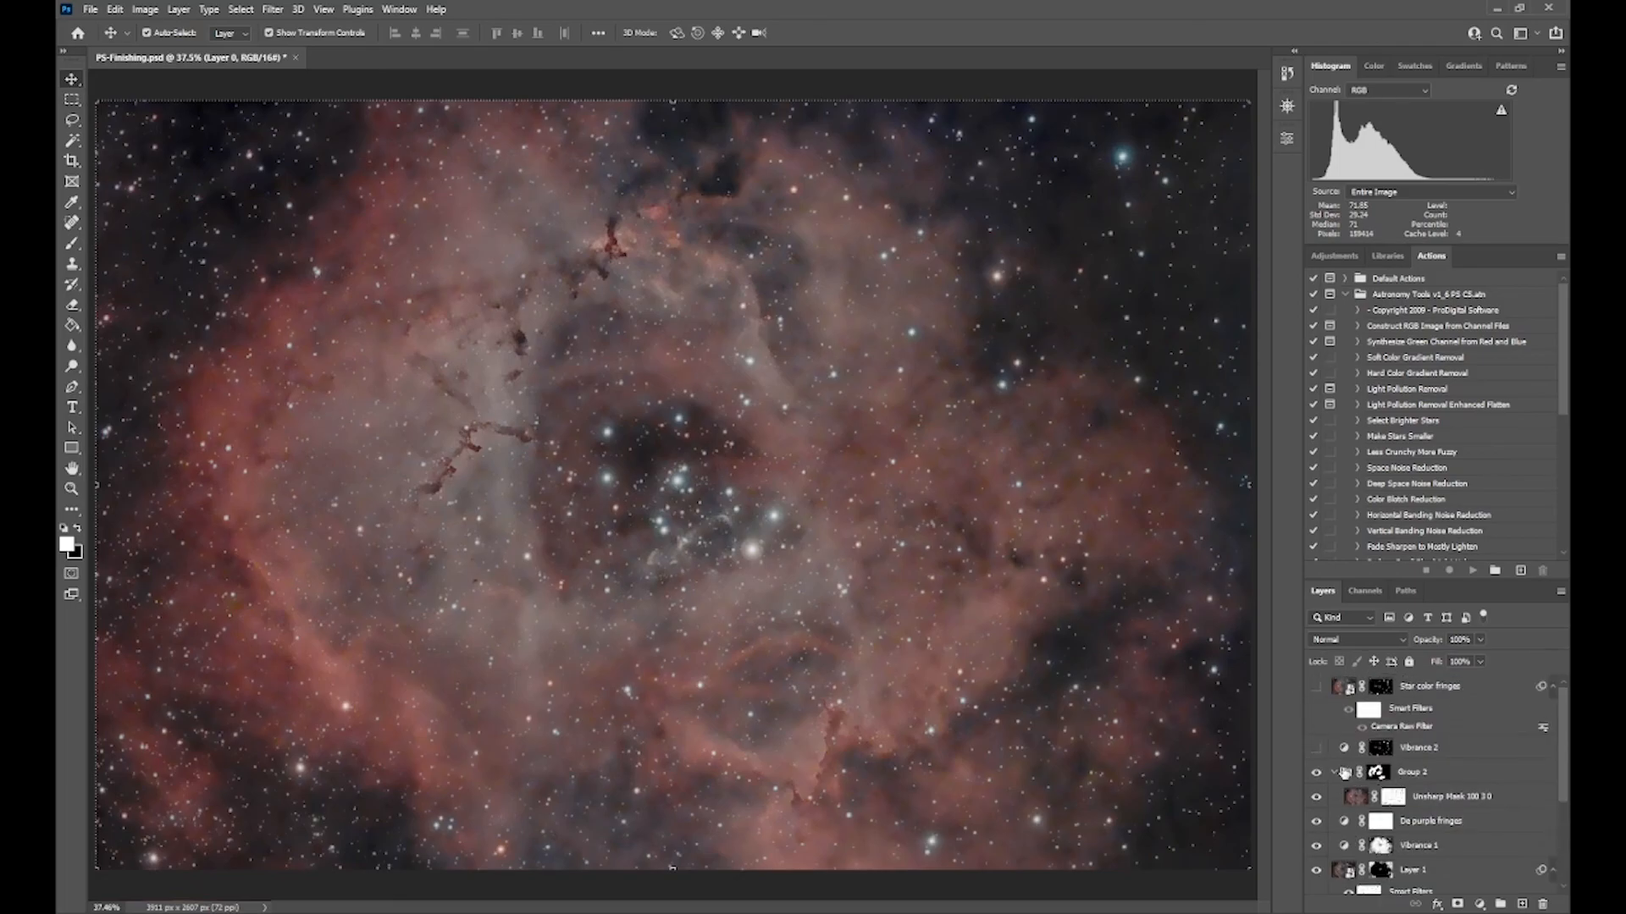
left_click(1315, 748)
left_click(1315, 749)
left_click(1315, 749)
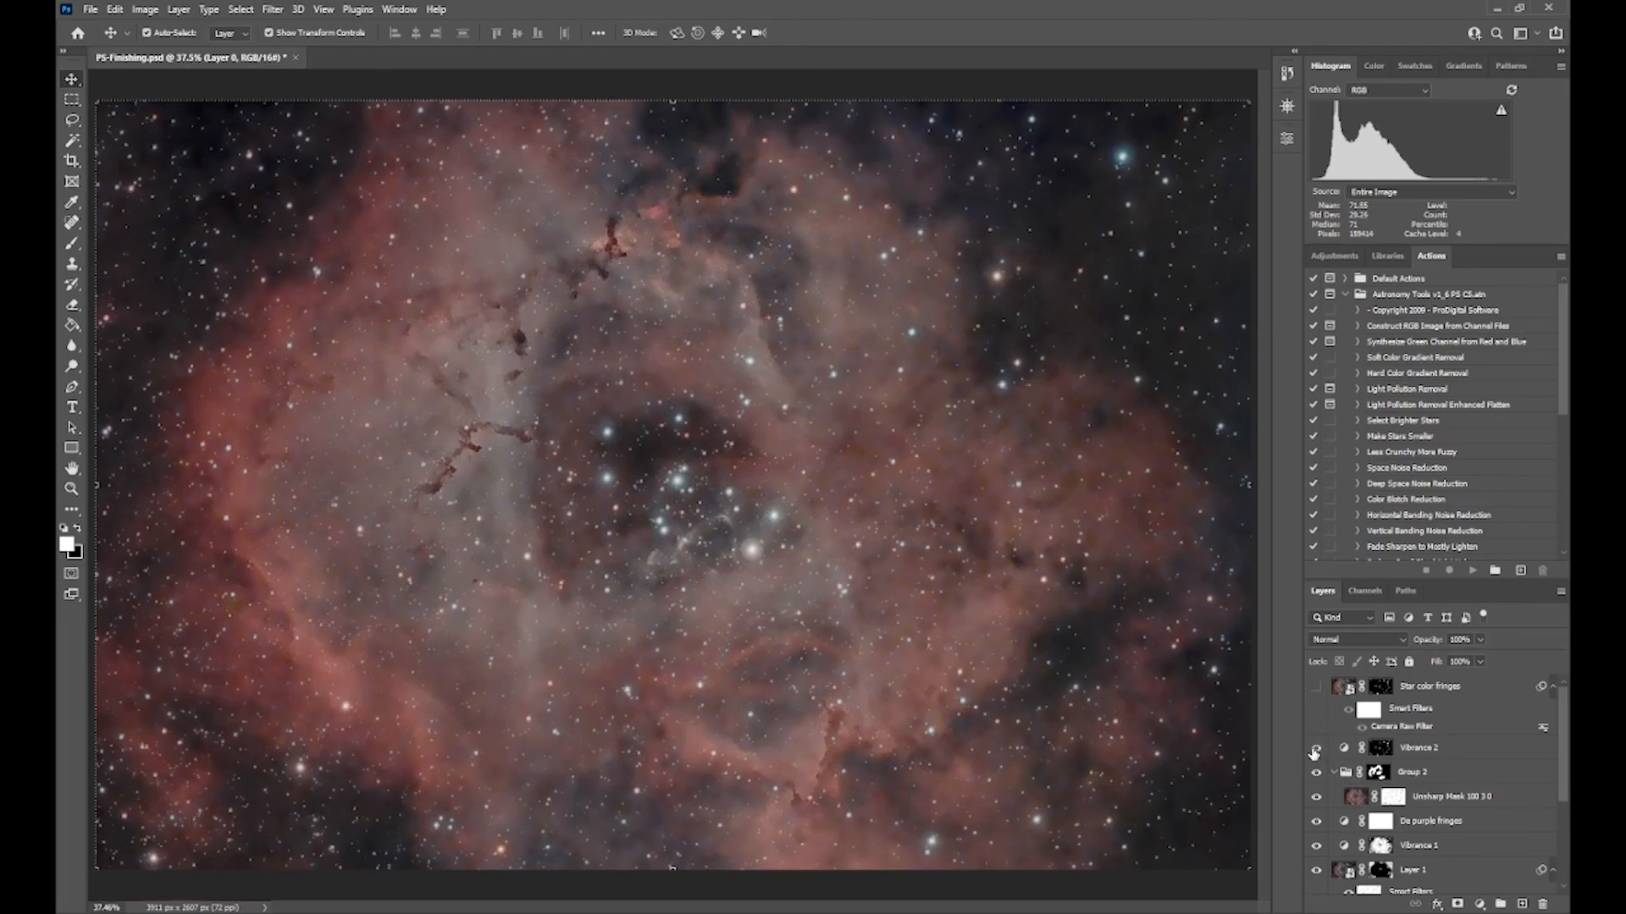
left_click(1315, 687)
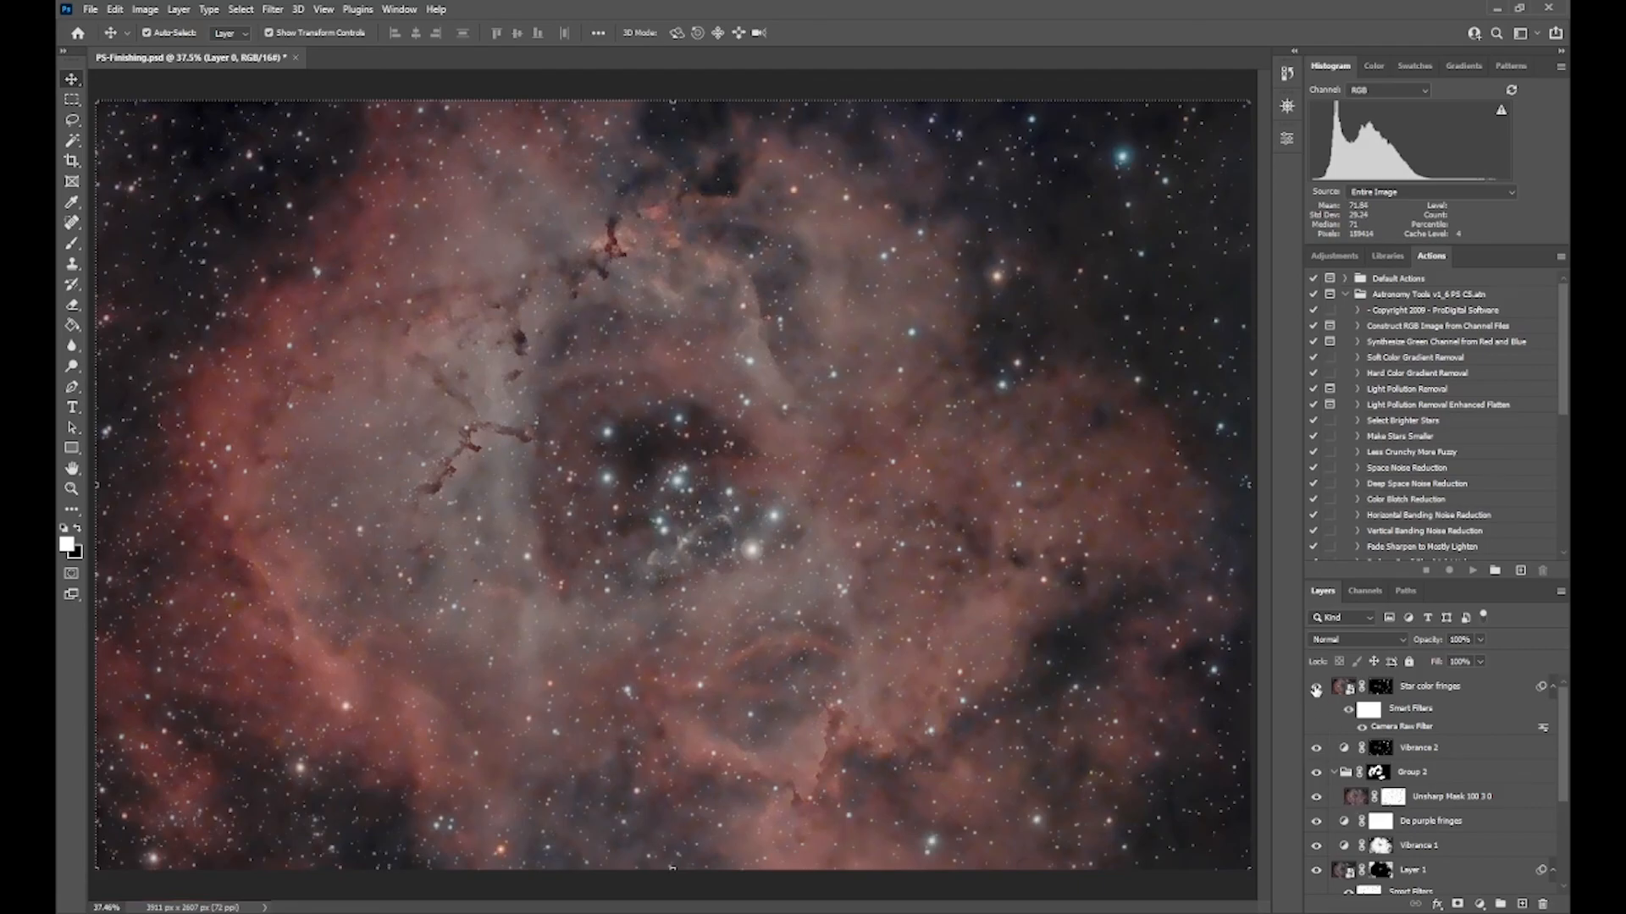